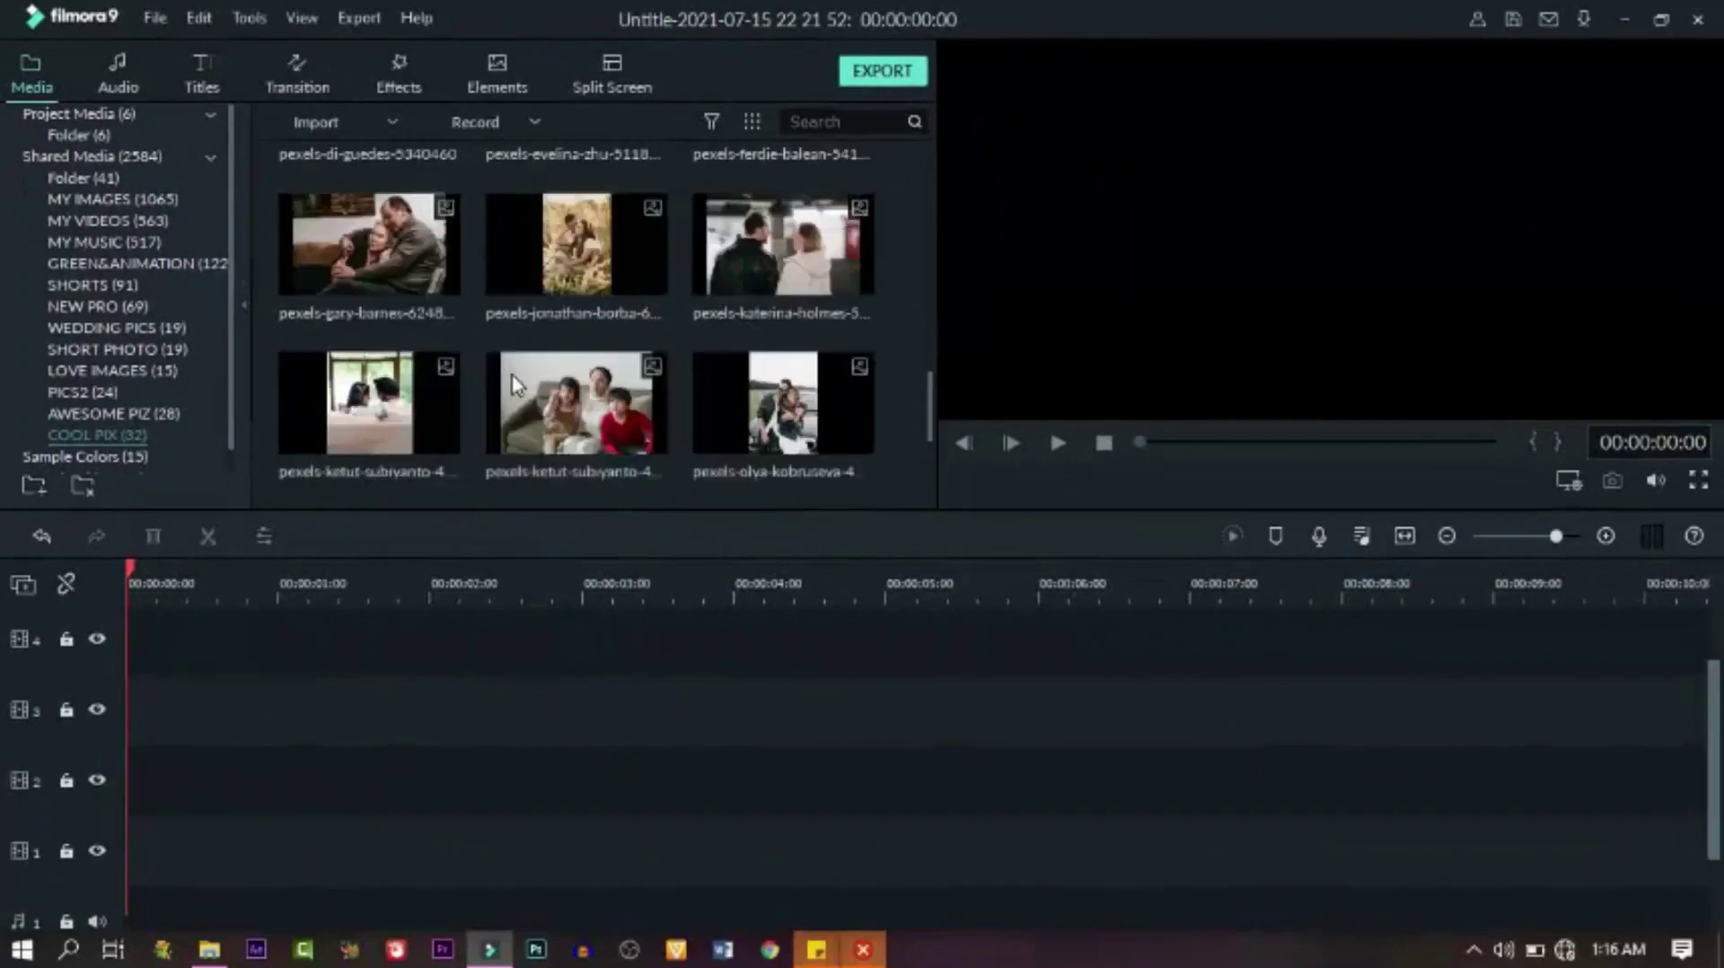
Place the first five photos on track 3, starting with the ketut couch, andrea and budgeron-bach photos
{"action": "scroll", "coordinate": [513, 384], "scroll_direction": "down", "scroll_amount": 2}
{"action": "scroll", "coordinate": [513, 385], "scroll_direction": "up", "scroll_amount": 10}
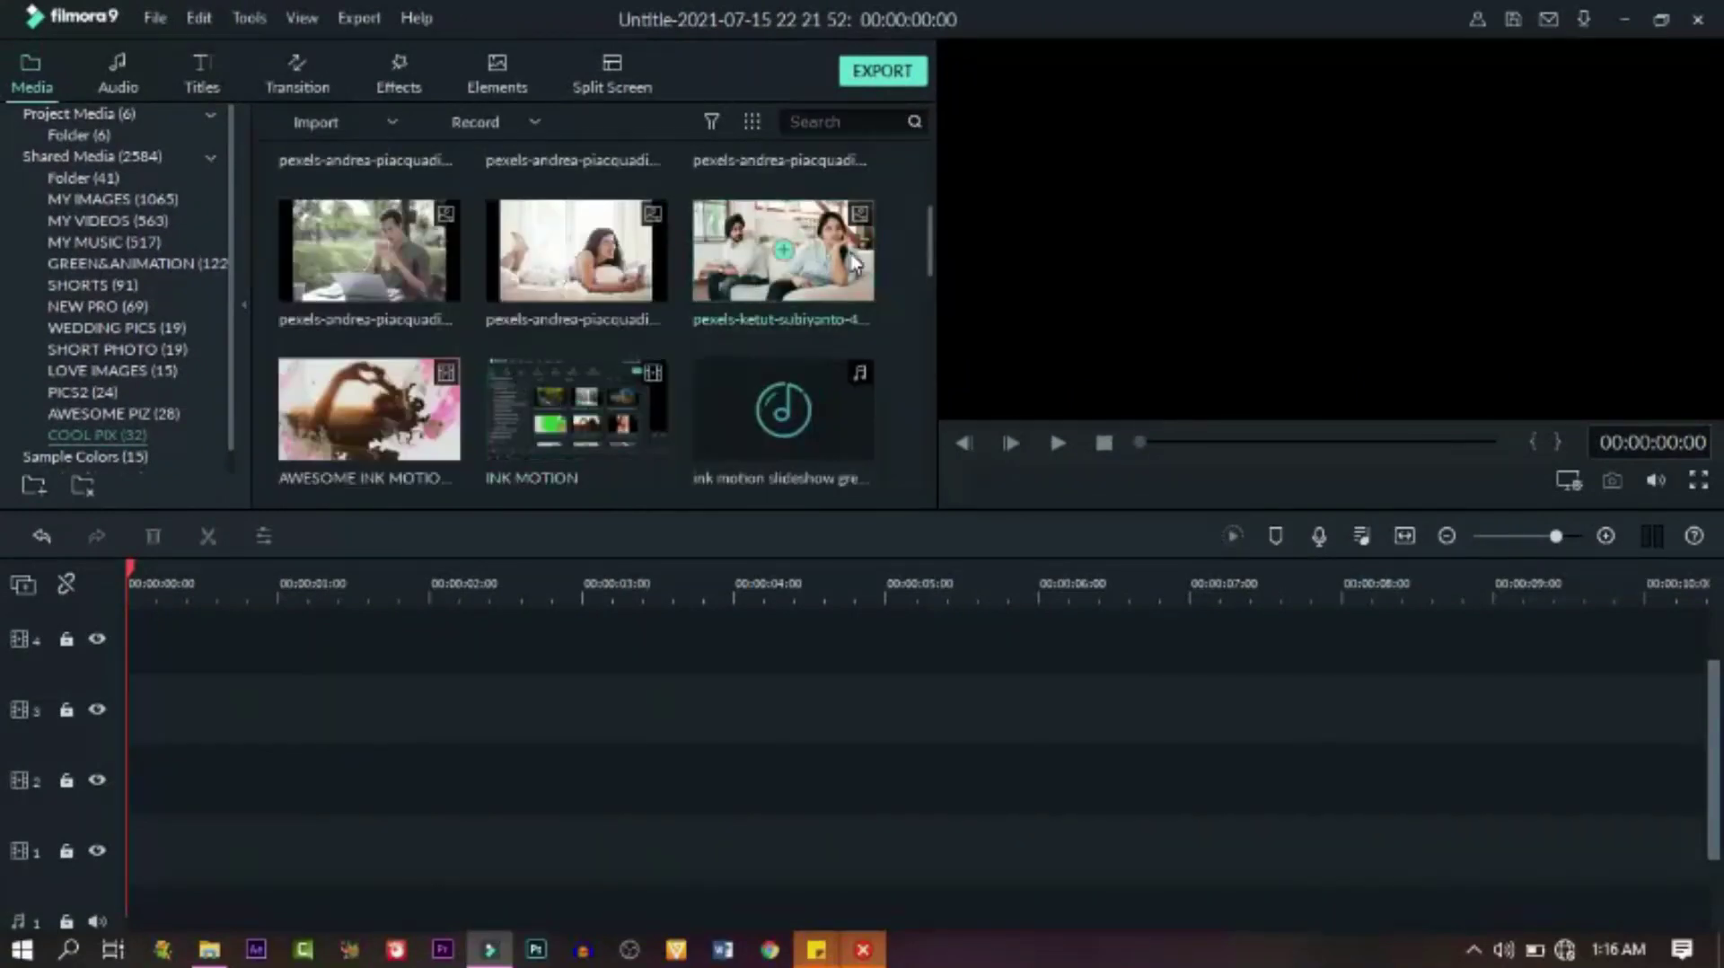
{"action": "left_click_drag", "start_coordinate": [843, 260], "coordinate": [103, 718]}
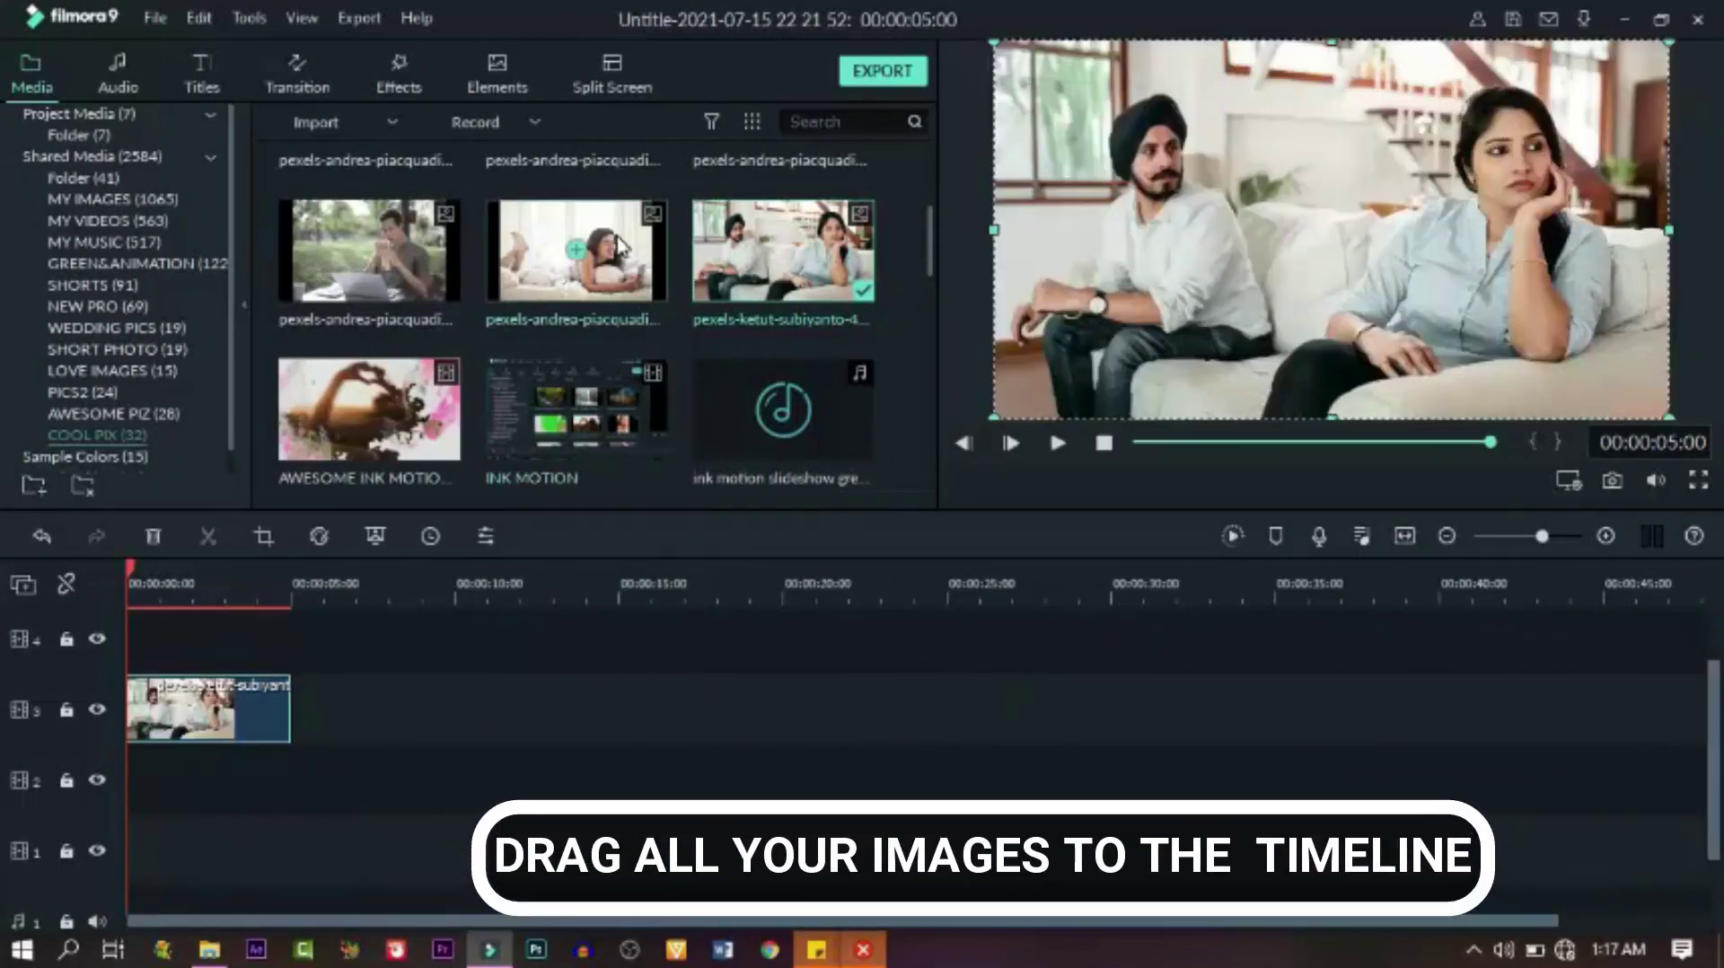
{"action": "left_click_drag", "start_coordinate": [534, 456], "coordinate": [298, 702]}
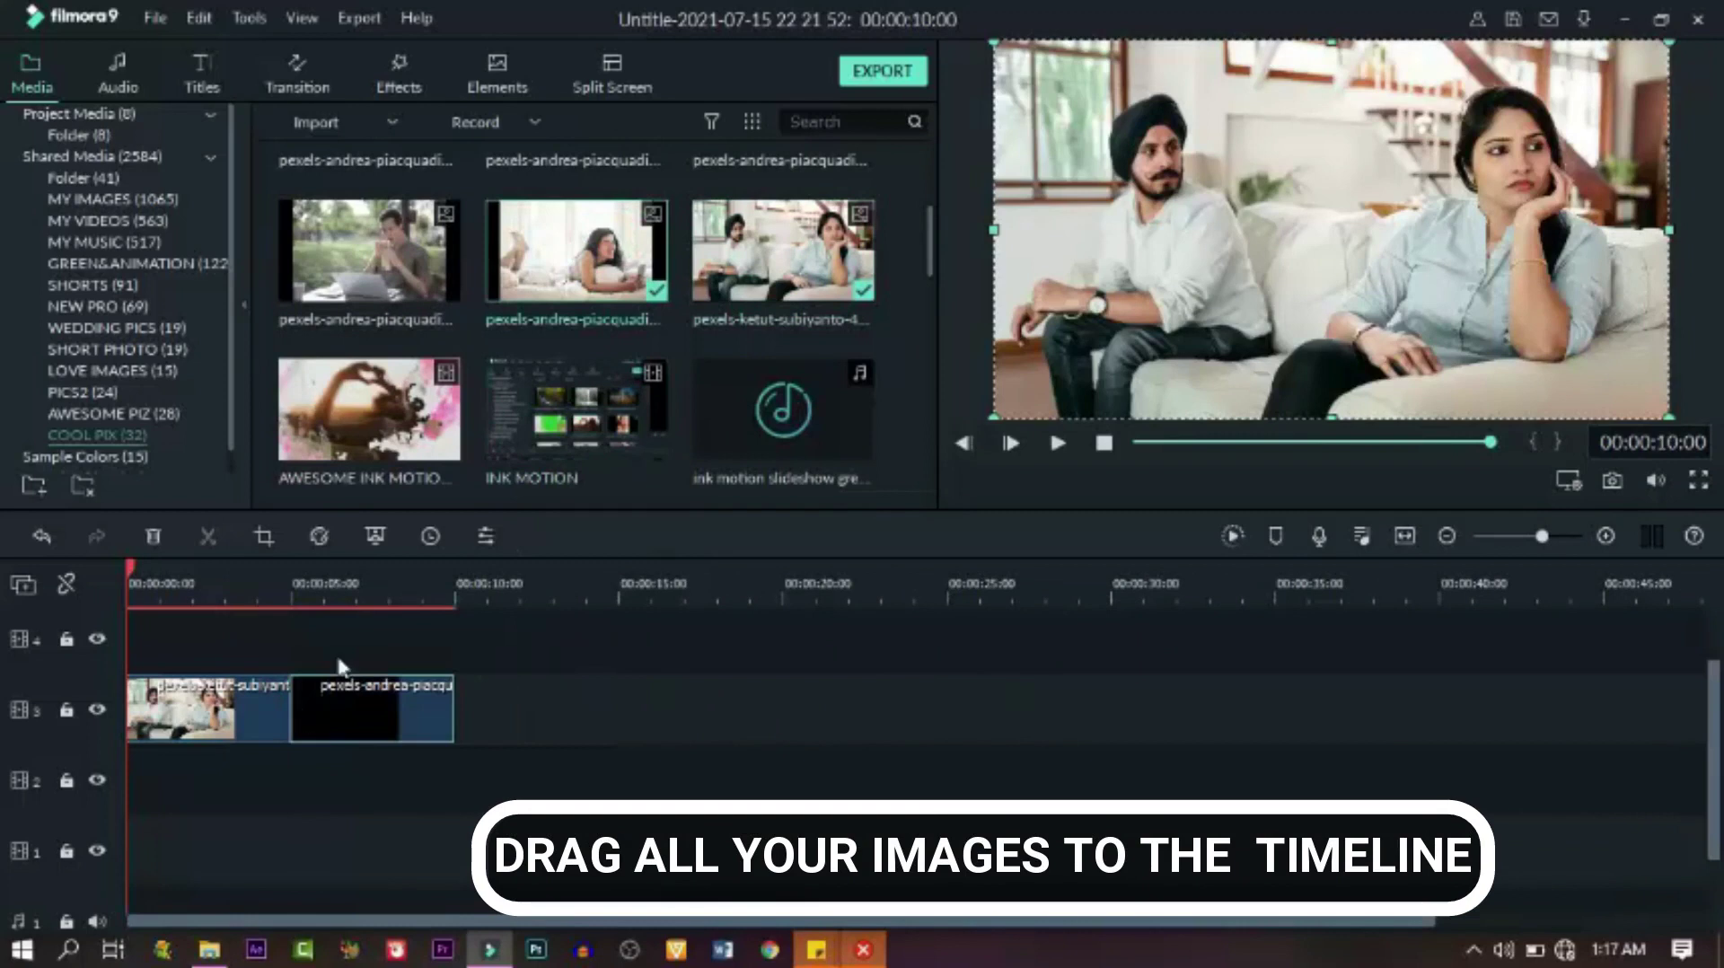
{"action": "left_click_drag", "start_coordinate": [485, 602], "coordinate": [461, 706]}
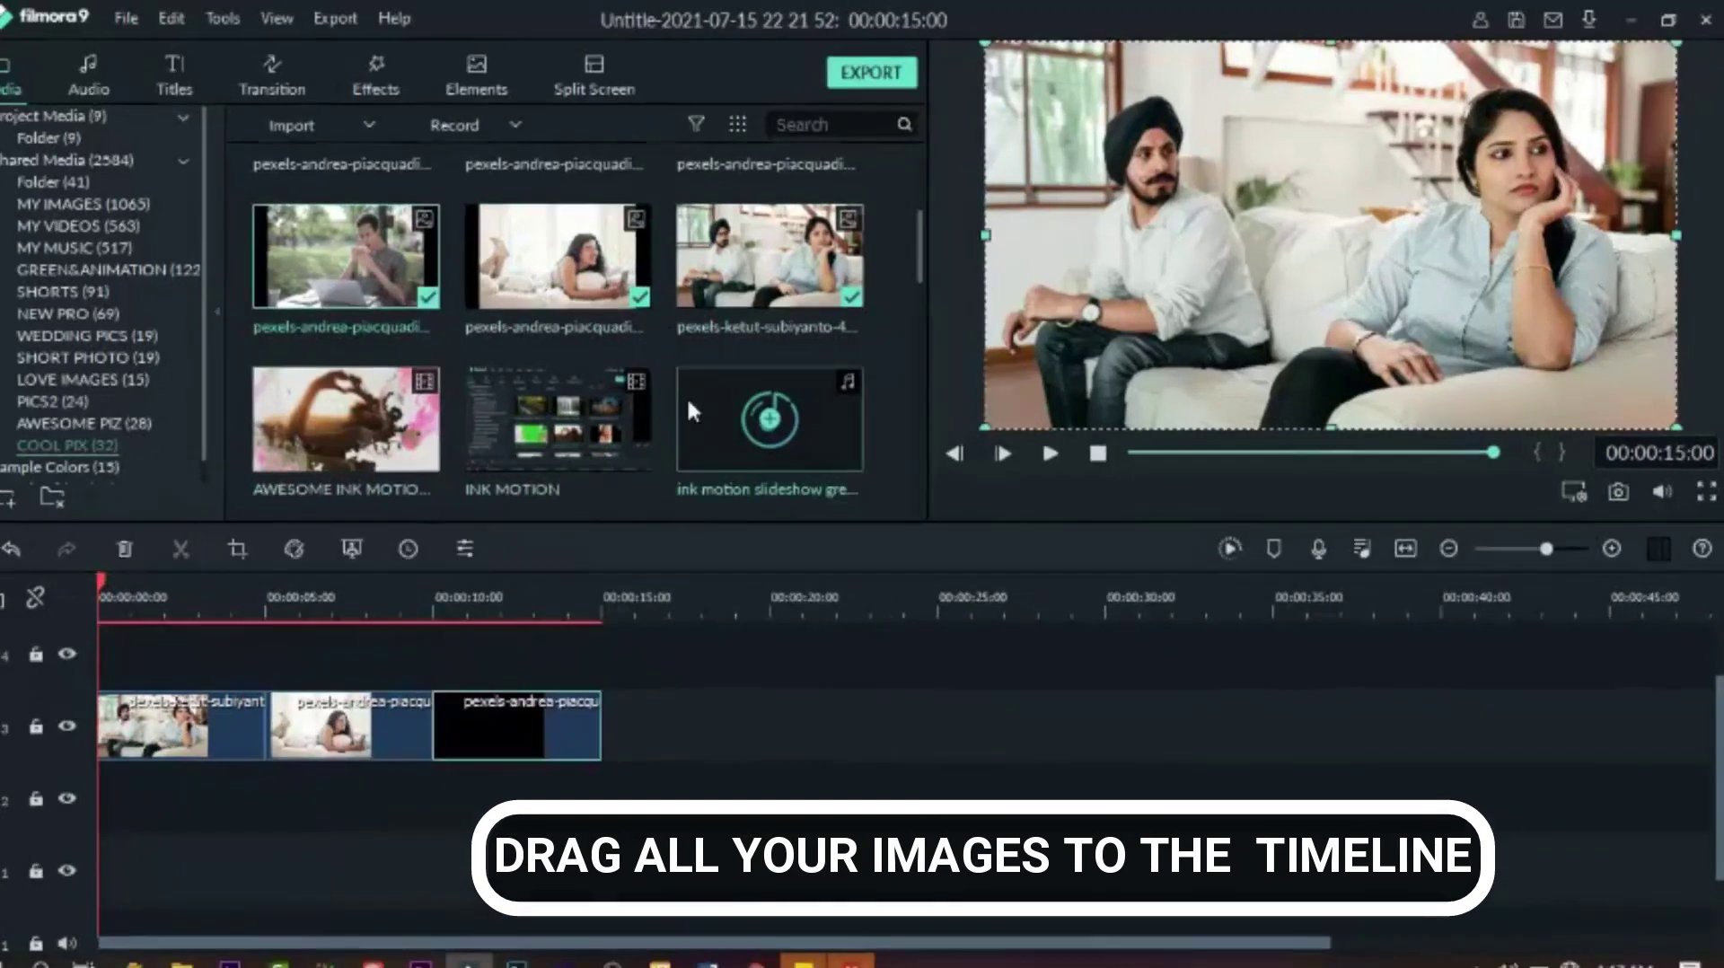
{"action": "scroll", "coordinate": [682, 387], "scroll_direction": "down", "scroll_amount": 2}
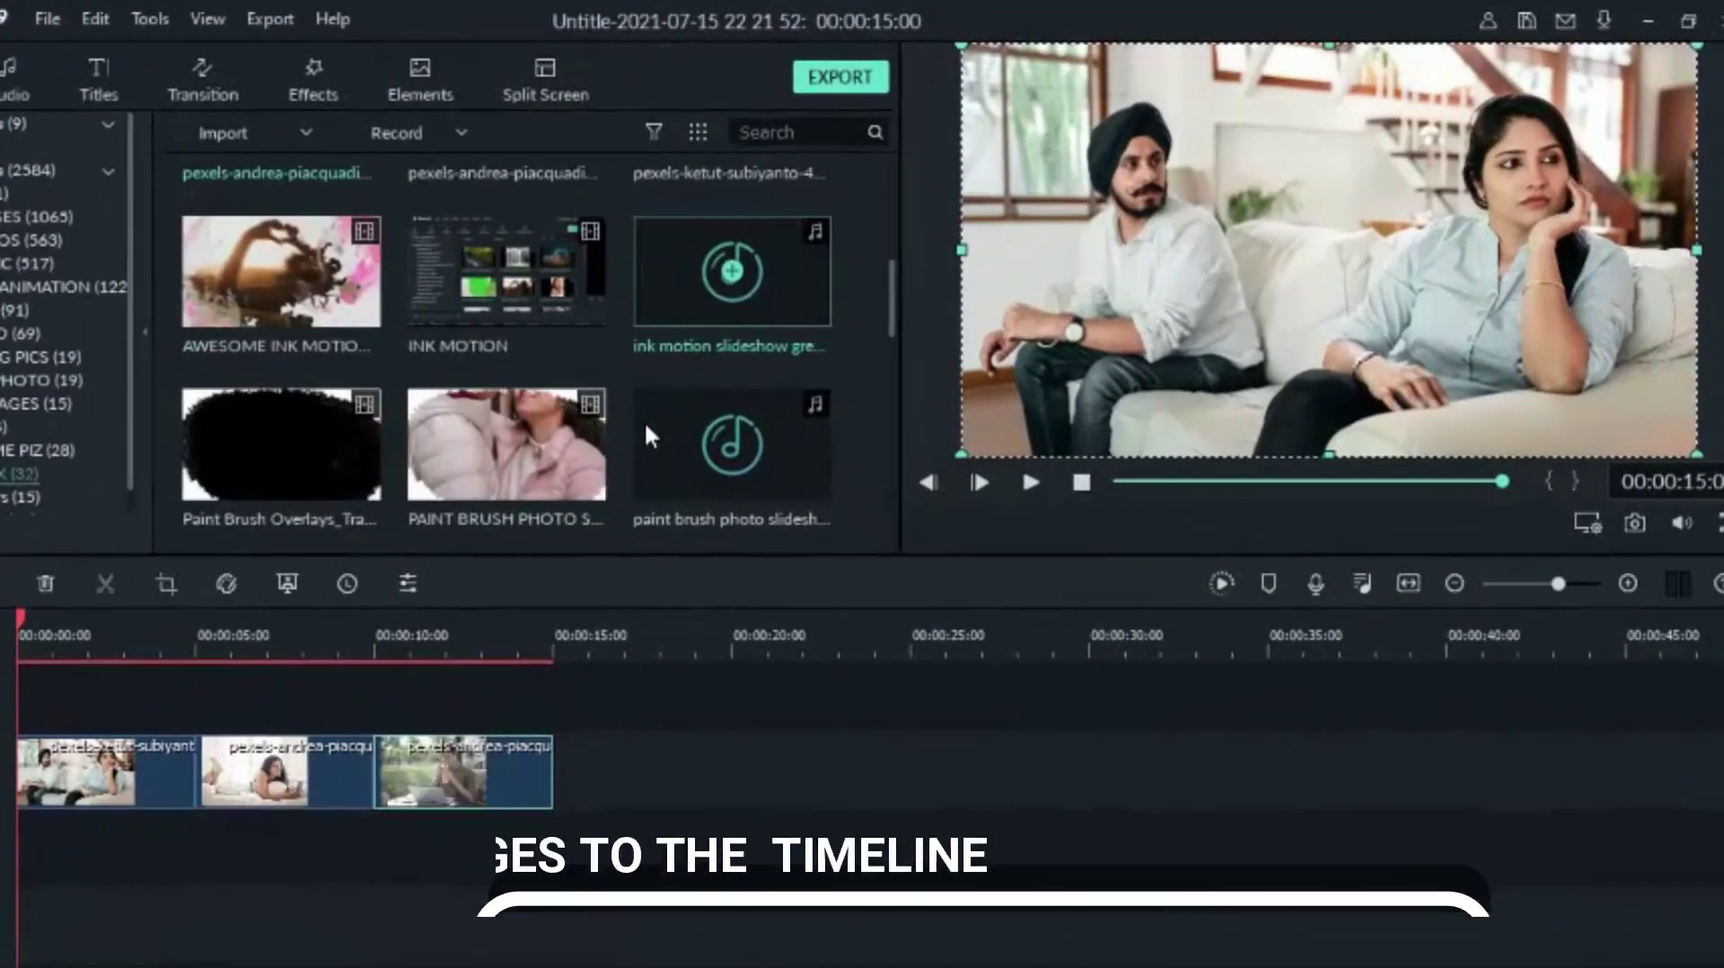
{"action": "scroll", "coordinate": [644, 420], "scroll_direction": "down", "scroll_amount": 2}
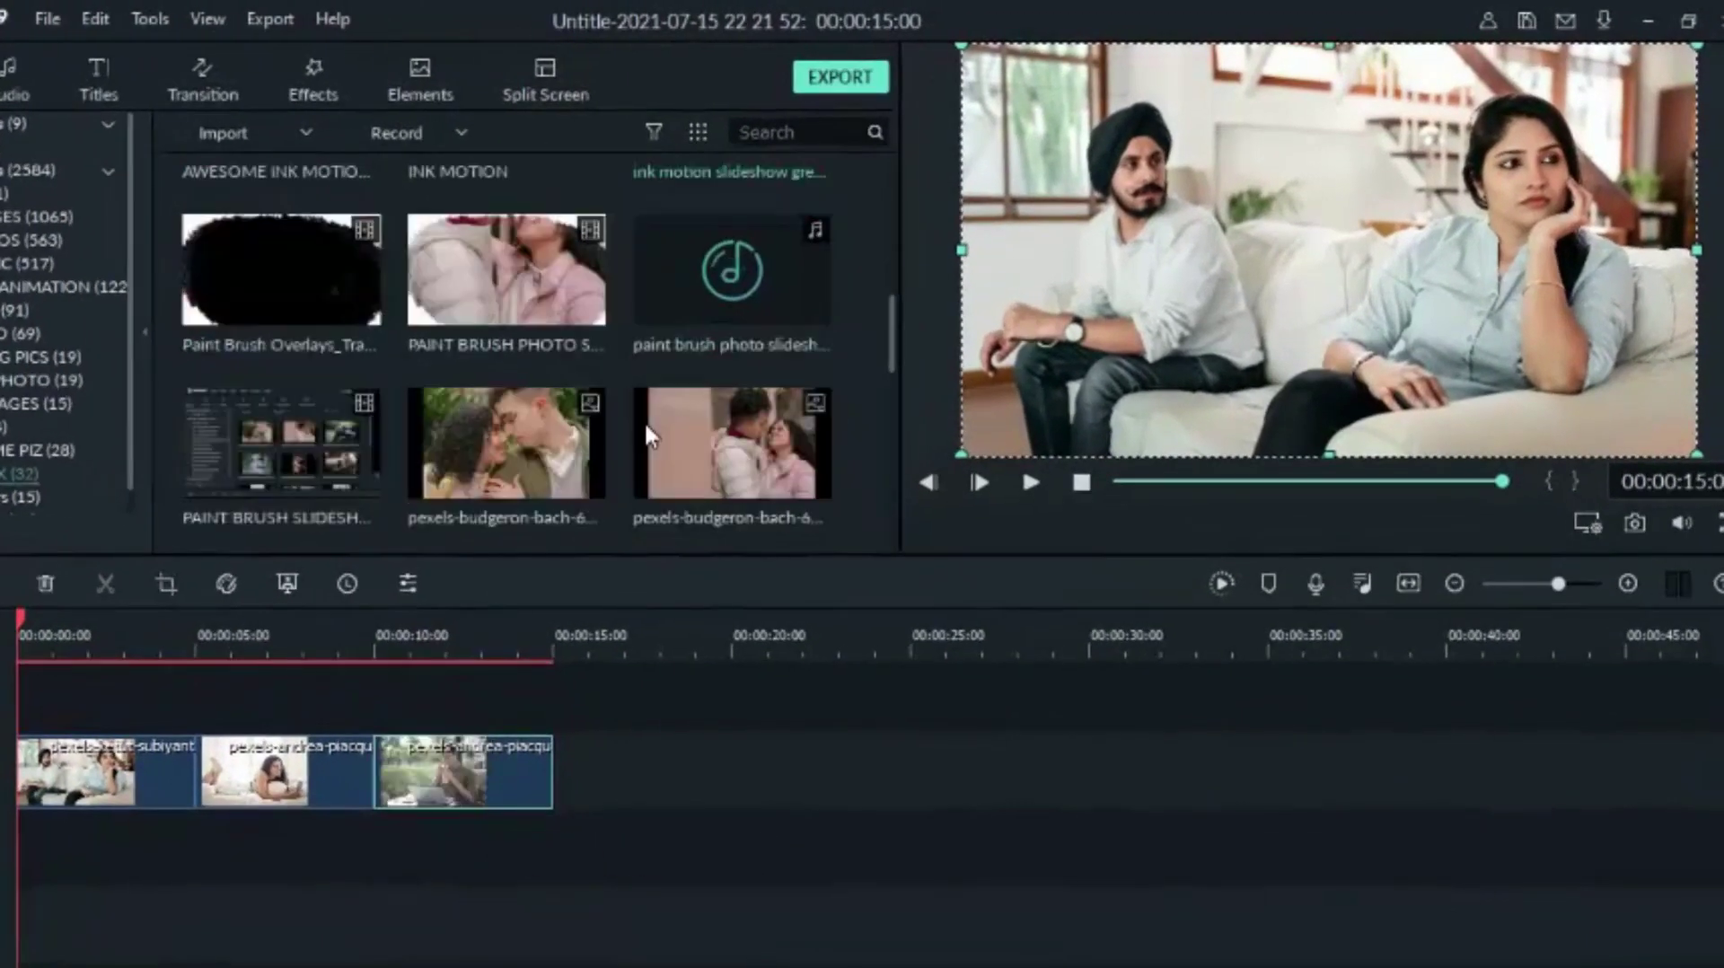
{"action": "left_click_drag", "start_coordinate": [538, 449], "coordinate": [584, 772]}
{"action": "scroll", "coordinate": [718, 472], "scroll_direction": "down", "scroll_amount": 2}
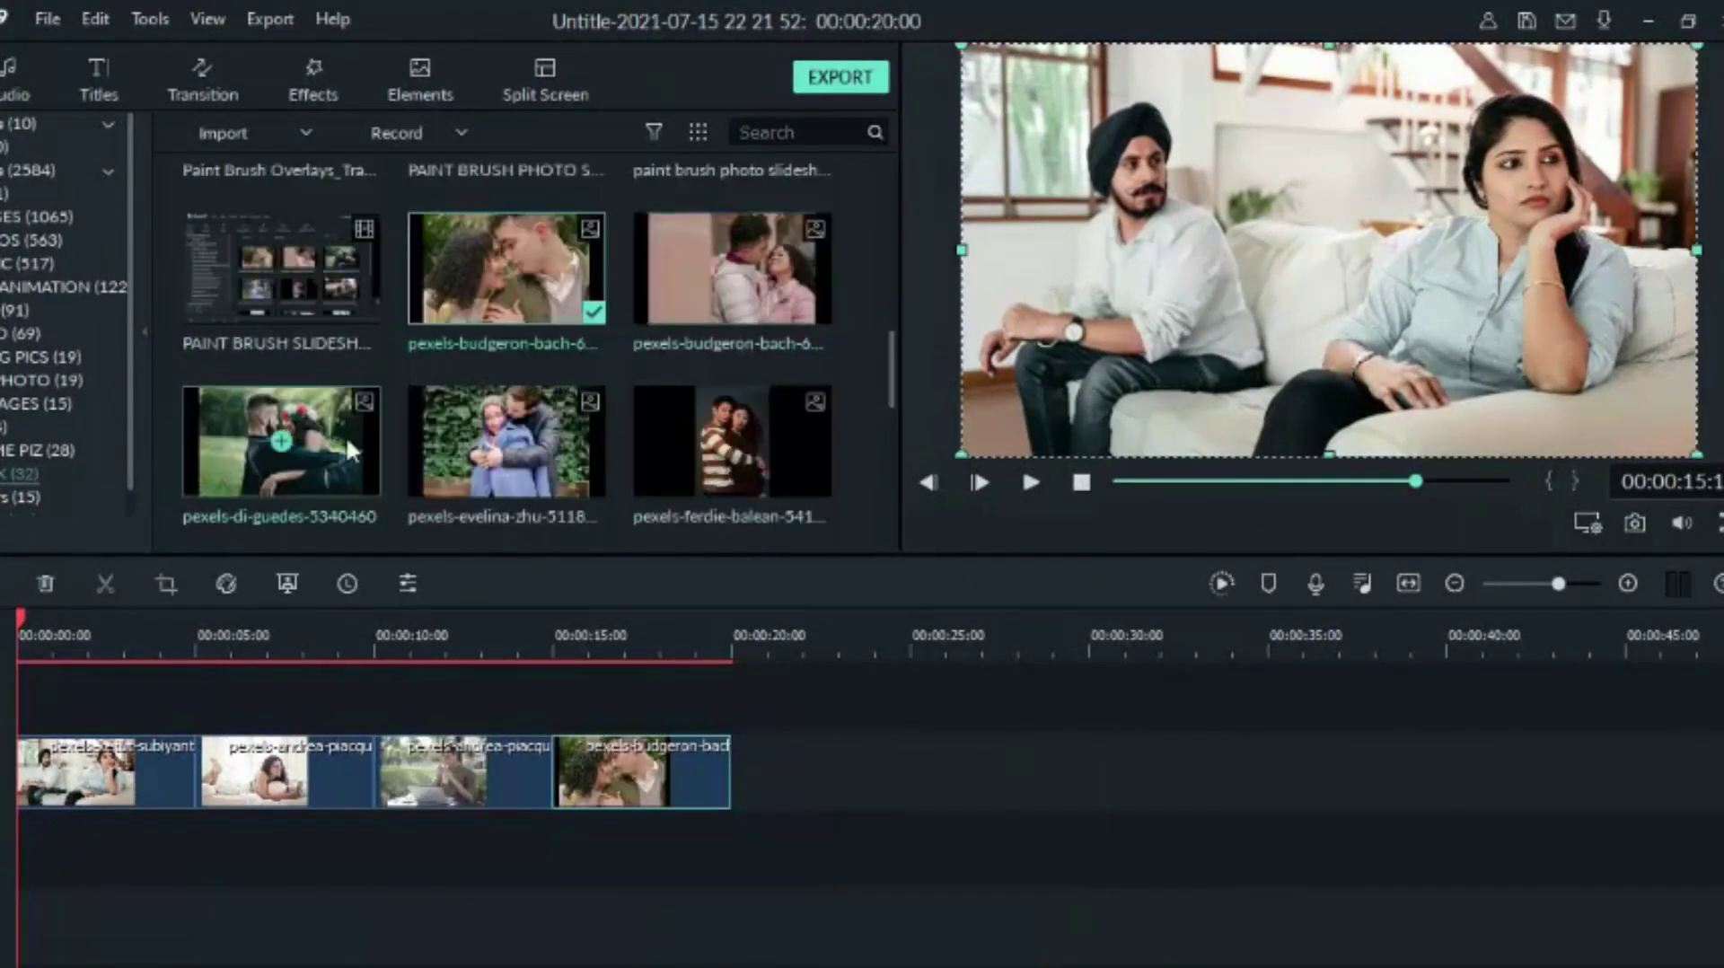
{"action": "left_click_drag", "start_coordinate": [699, 645], "coordinate": [745, 768]}
{"action": "scroll", "coordinate": [584, 431], "scroll_direction": "down", "scroll_amount": 2}
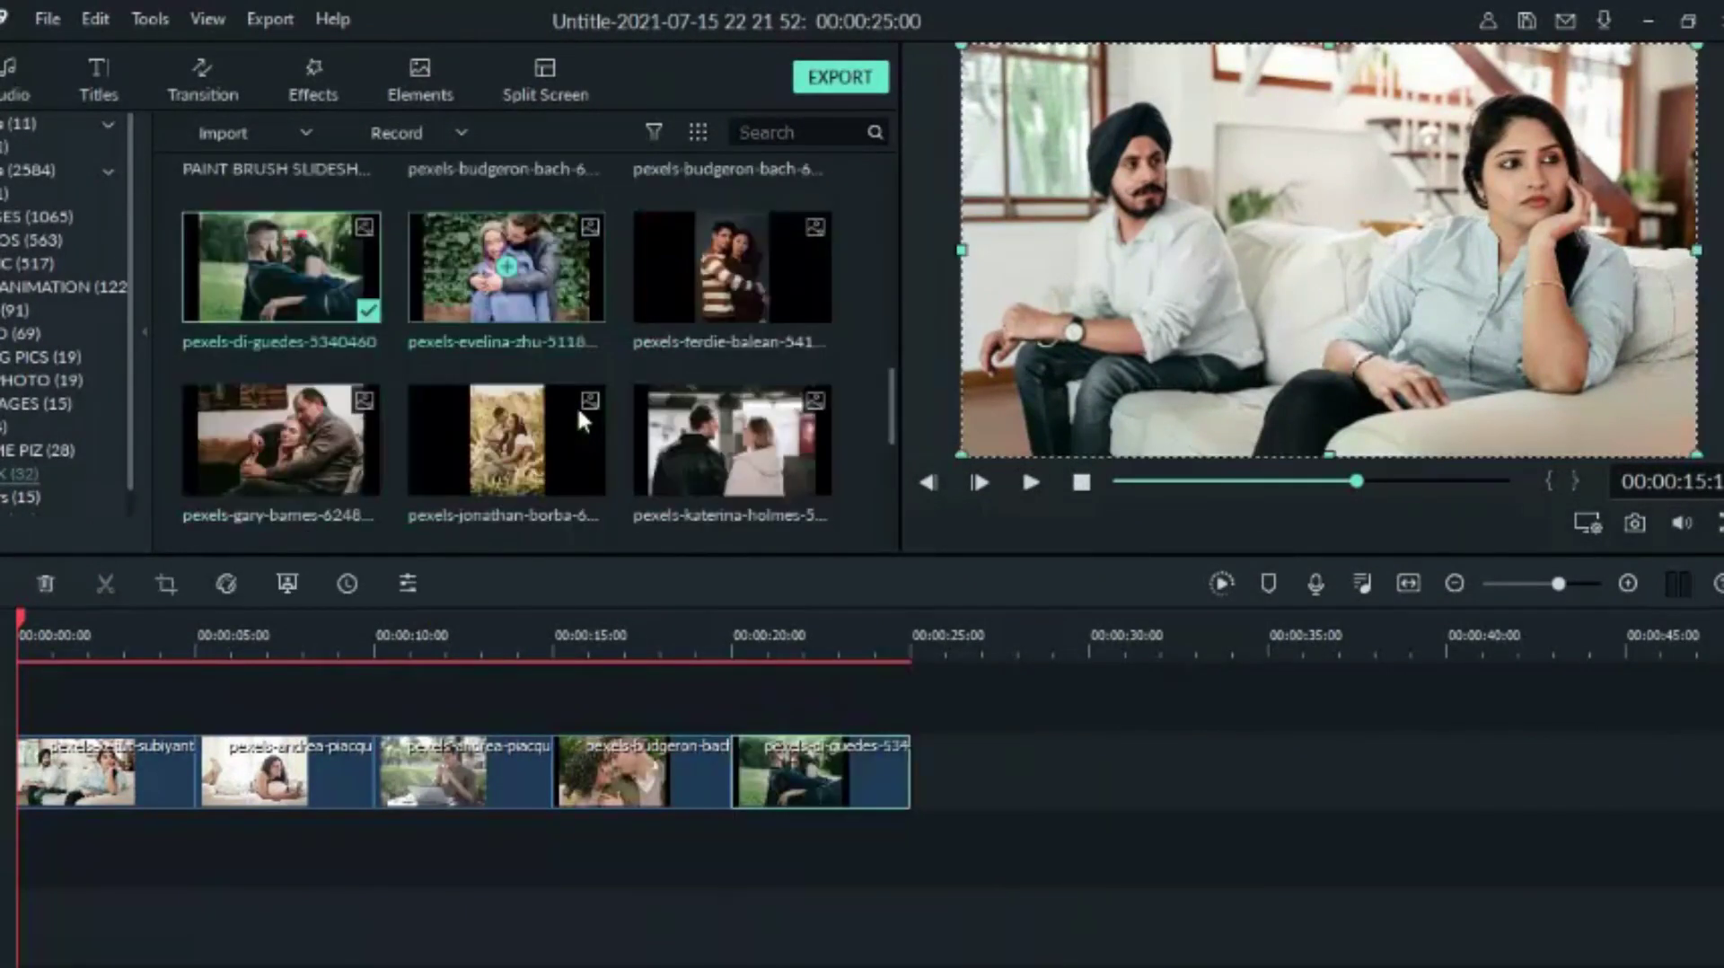
{"action": "scroll", "coordinate": [579, 418], "scroll_direction": "down", "scroll_amount": 4}
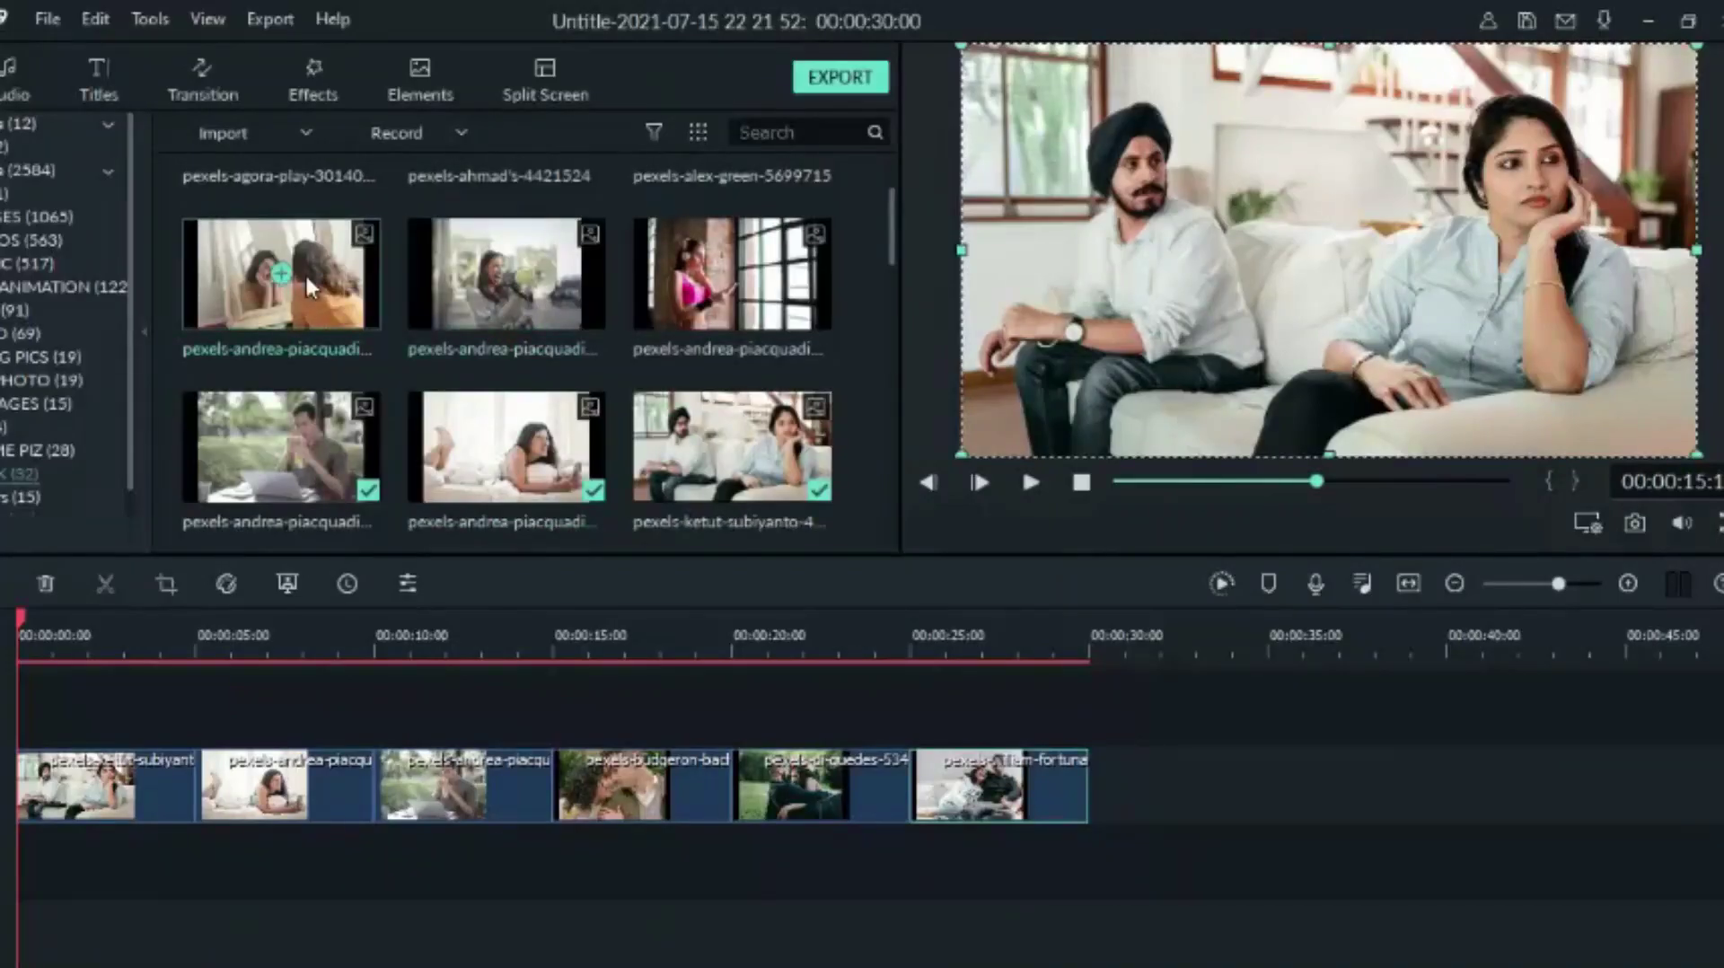
Append the andrea, alex-green, agora-play, ahmad, budgeron and evelina photos to the track's end
{"action": "left_click", "coordinate": [507, 274]}
{"action": "left_click", "coordinate": [507, 274]}
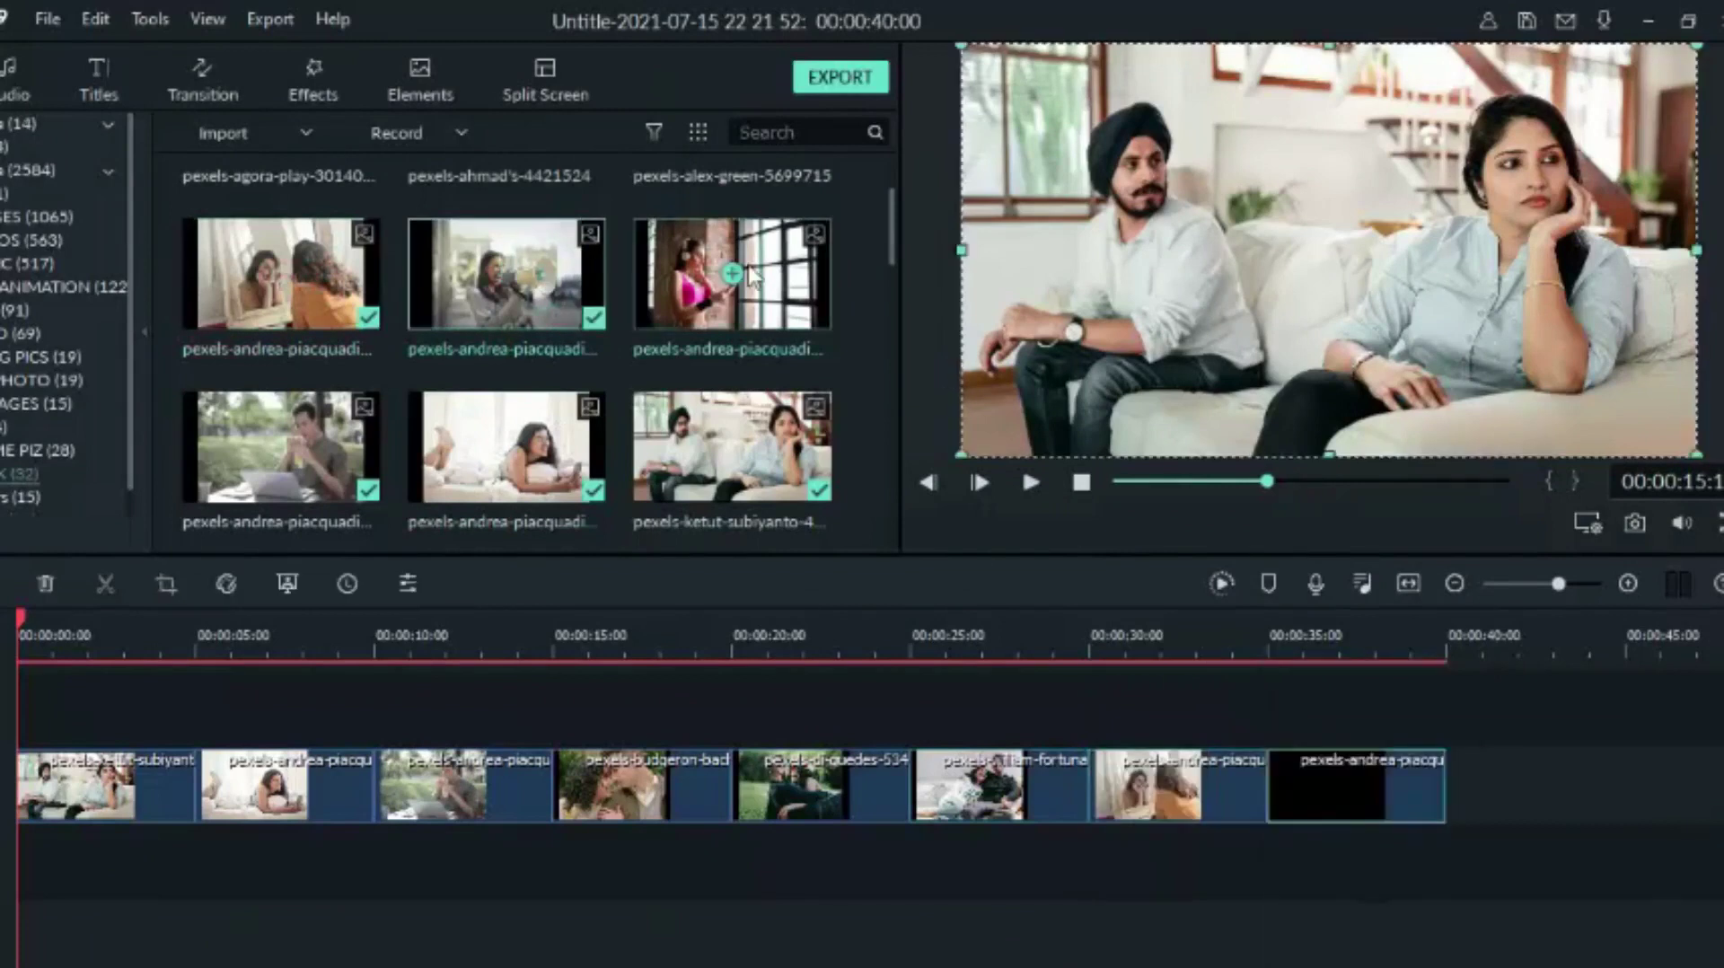
{"action": "left_click", "coordinate": [732, 274]}
{"action": "scroll", "coordinate": [732, 296], "scroll_direction": "up", "scroll_amount": 2}
{"action": "left_click", "coordinate": [732, 241]}
{"action": "left_click", "coordinate": [281, 241]}
{"action": "left_click", "coordinate": [507, 240]}
{"action": "scroll", "coordinate": [705, 305], "scroll_direction": "down", "scroll_amount": 3}
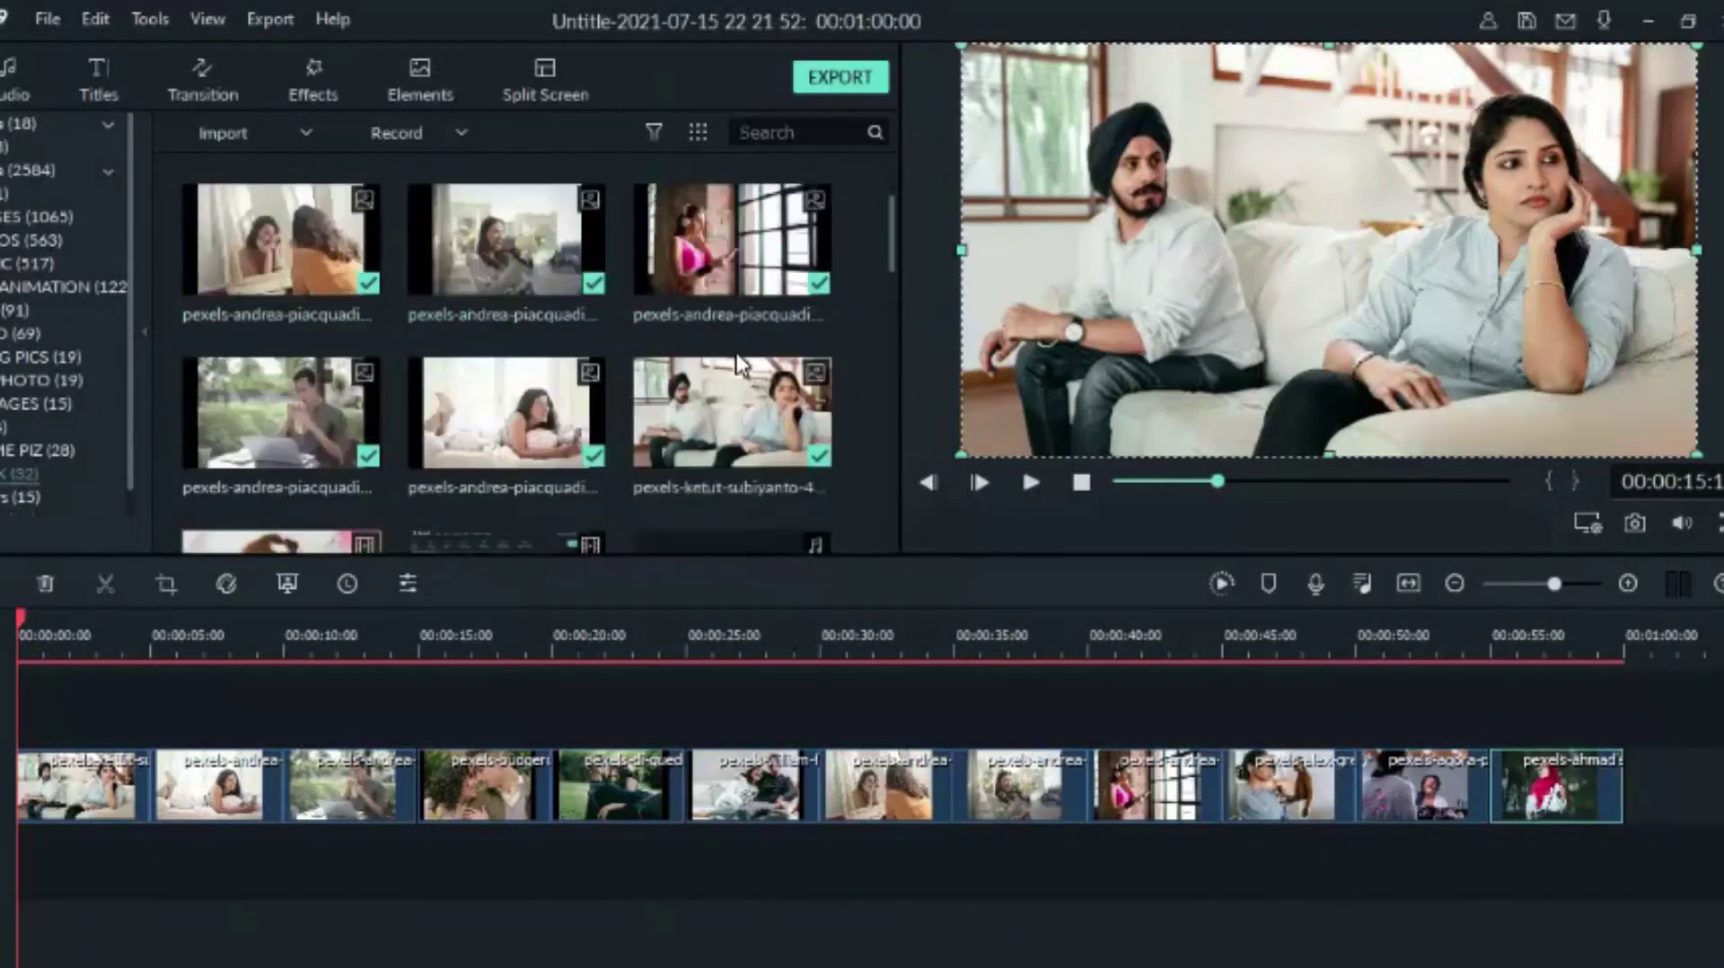
{"action": "left_click", "coordinate": [732, 413]}
{"action": "scroll", "coordinate": [732, 413], "scroll_direction": "down", "scroll_amount": 5}
{"action": "left_click", "coordinate": [507, 234]}
{"action": "scroll", "coordinate": [507, 359], "scroll_direction": "down", "scroll_amount": 4}
{"action": "scroll", "coordinate": [281, 404], "scroll_direction": "up", "scroll_amount": 2}
Add the ketut and ferdie photos as the final clips and fit the timeline to view
{"action": "left_click_drag", "start_coordinate": [281, 404], "coordinate": [1430, 716]}
{"action": "scroll", "coordinate": [679, 386], "scroll_direction": "up", "scroll_amount": 4}
{"action": "scroll", "coordinate": [678, 385], "scroll_direction": "down", "scroll_amount": 2}
{"action": "left_click_drag", "start_coordinate": [679, 385], "coordinate": [1541, 750]}
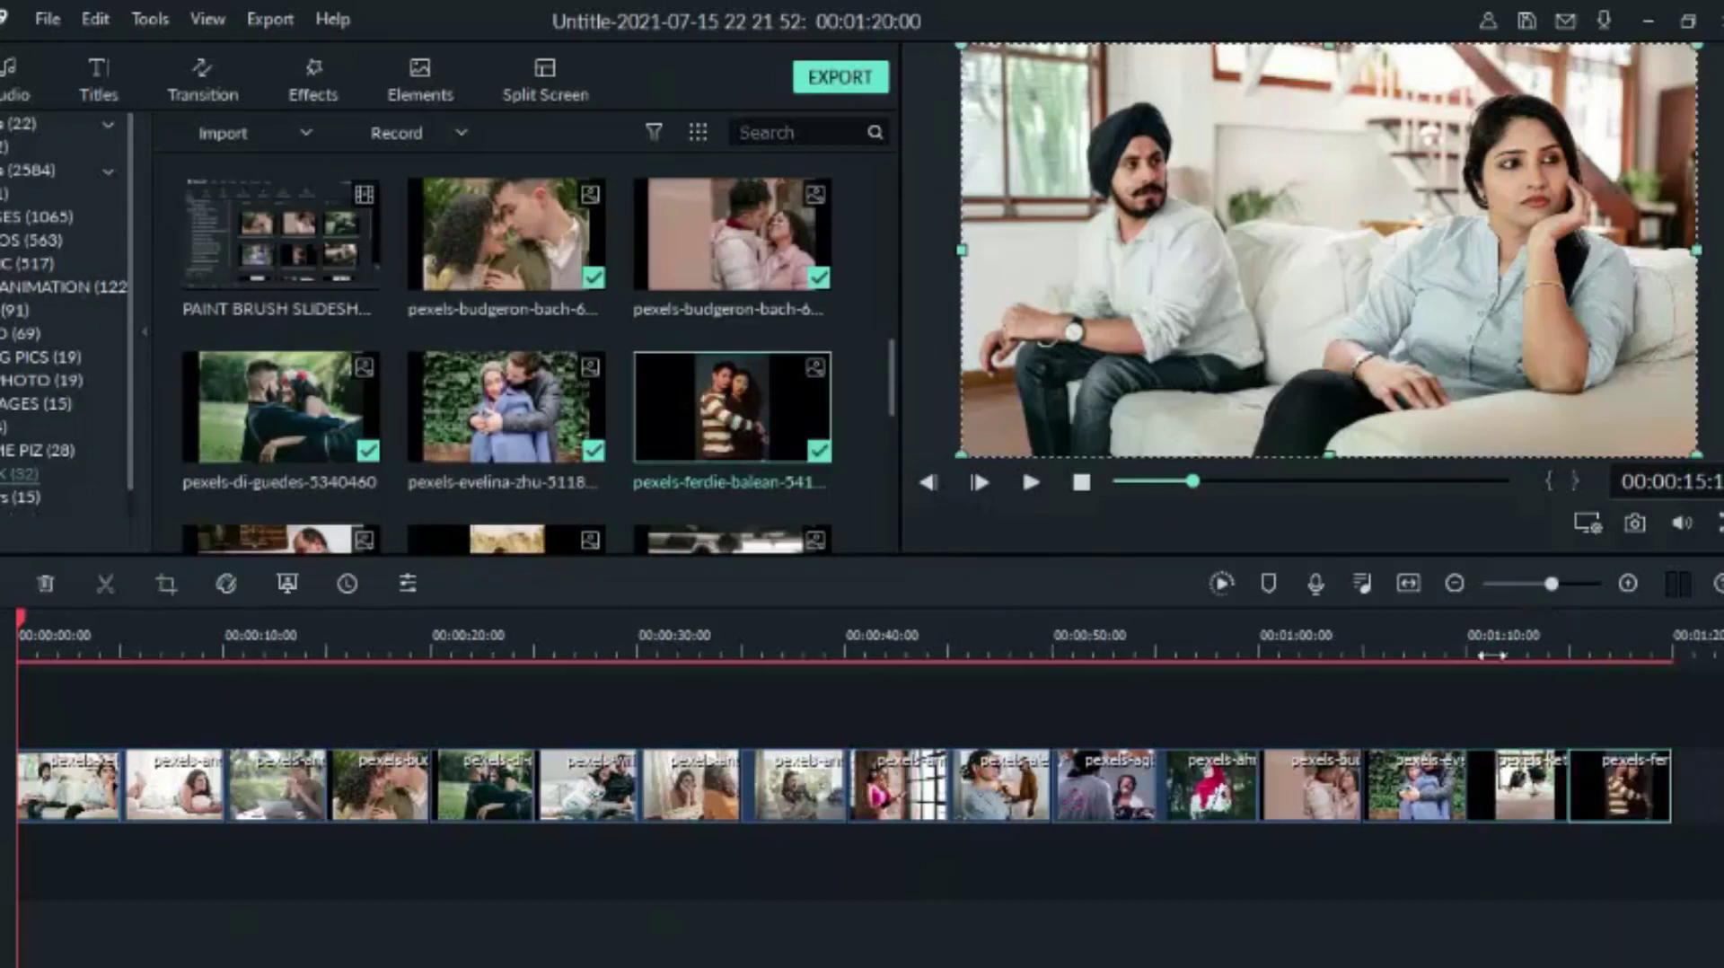
{"action": "left_click", "coordinate": [289, 639]}
Crop the laptop photo clip to a 16:9 ratio
{"action": "right_click", "coordinate": [271, 791]}
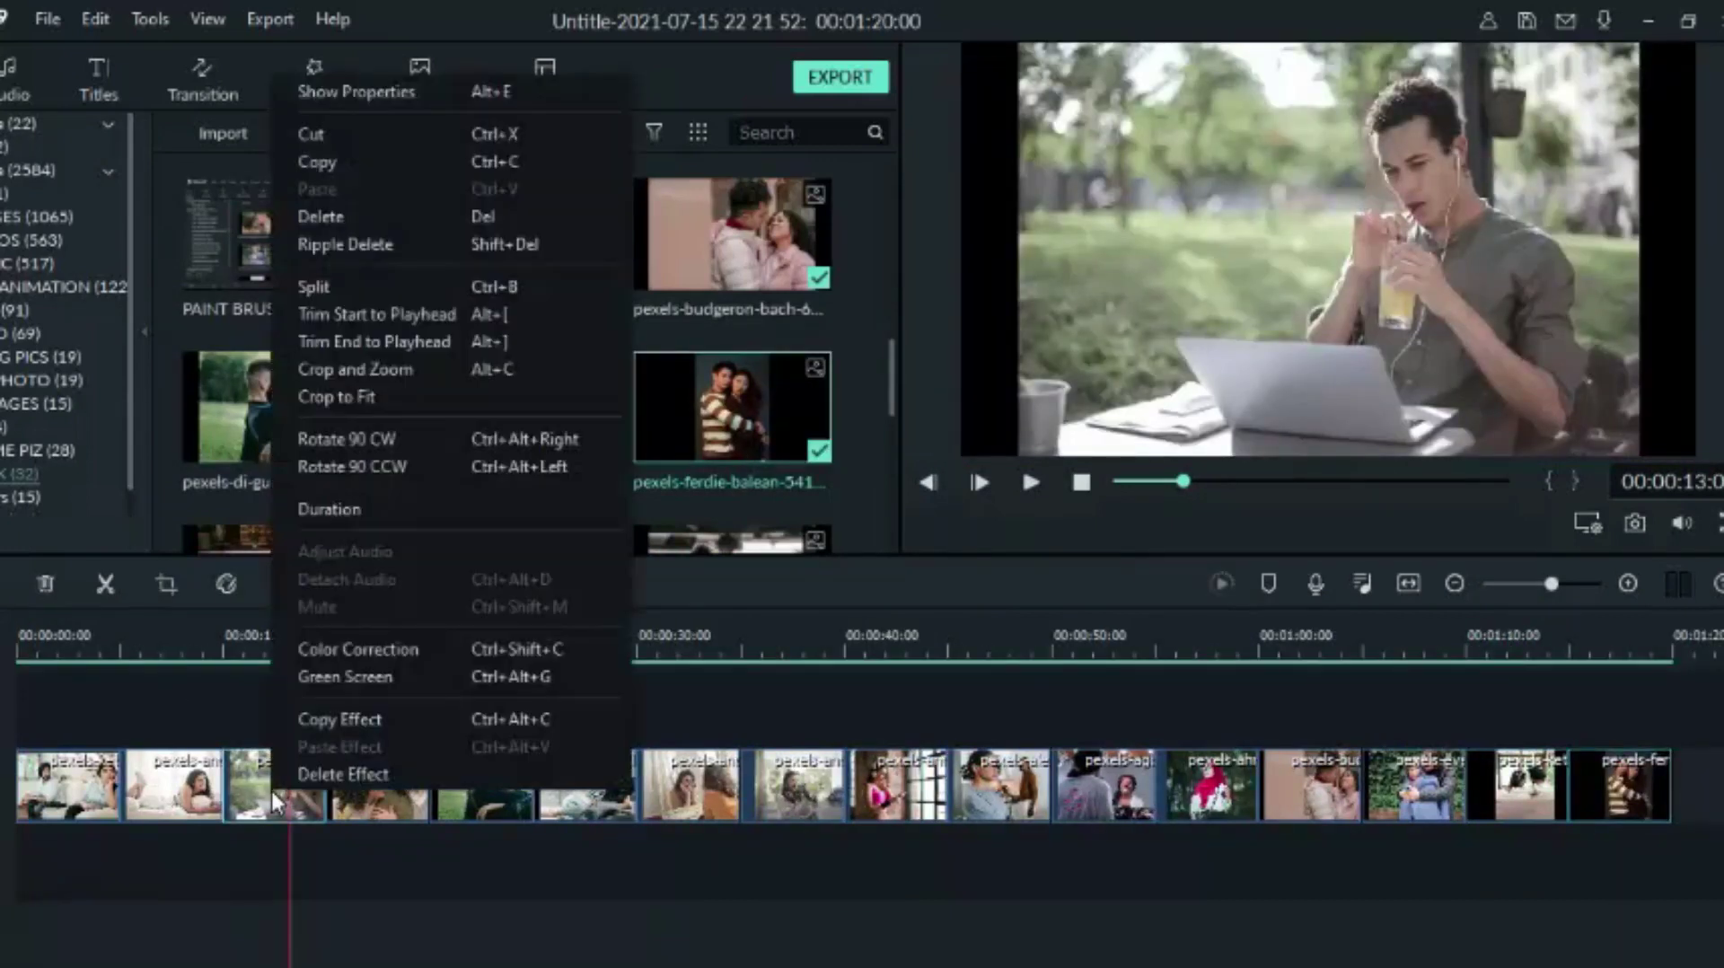
{"action": "left_click", "coordinate": [376, 369]}
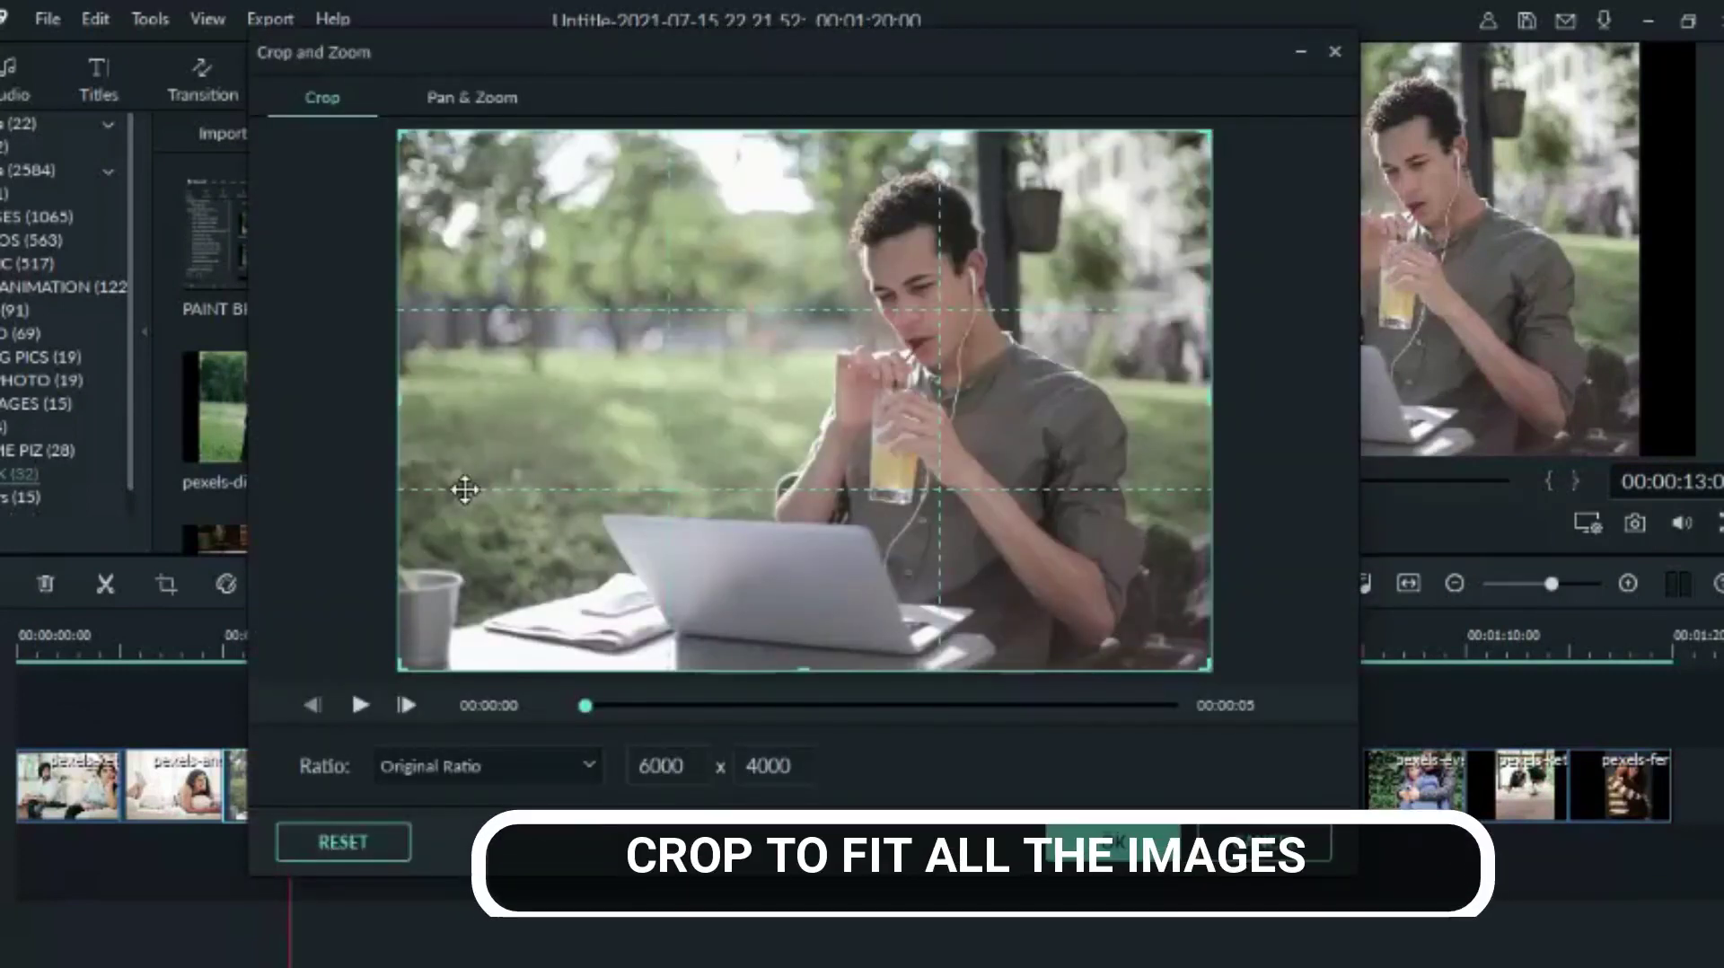
{"action": "left_click", "coordinate": [428, 769]}
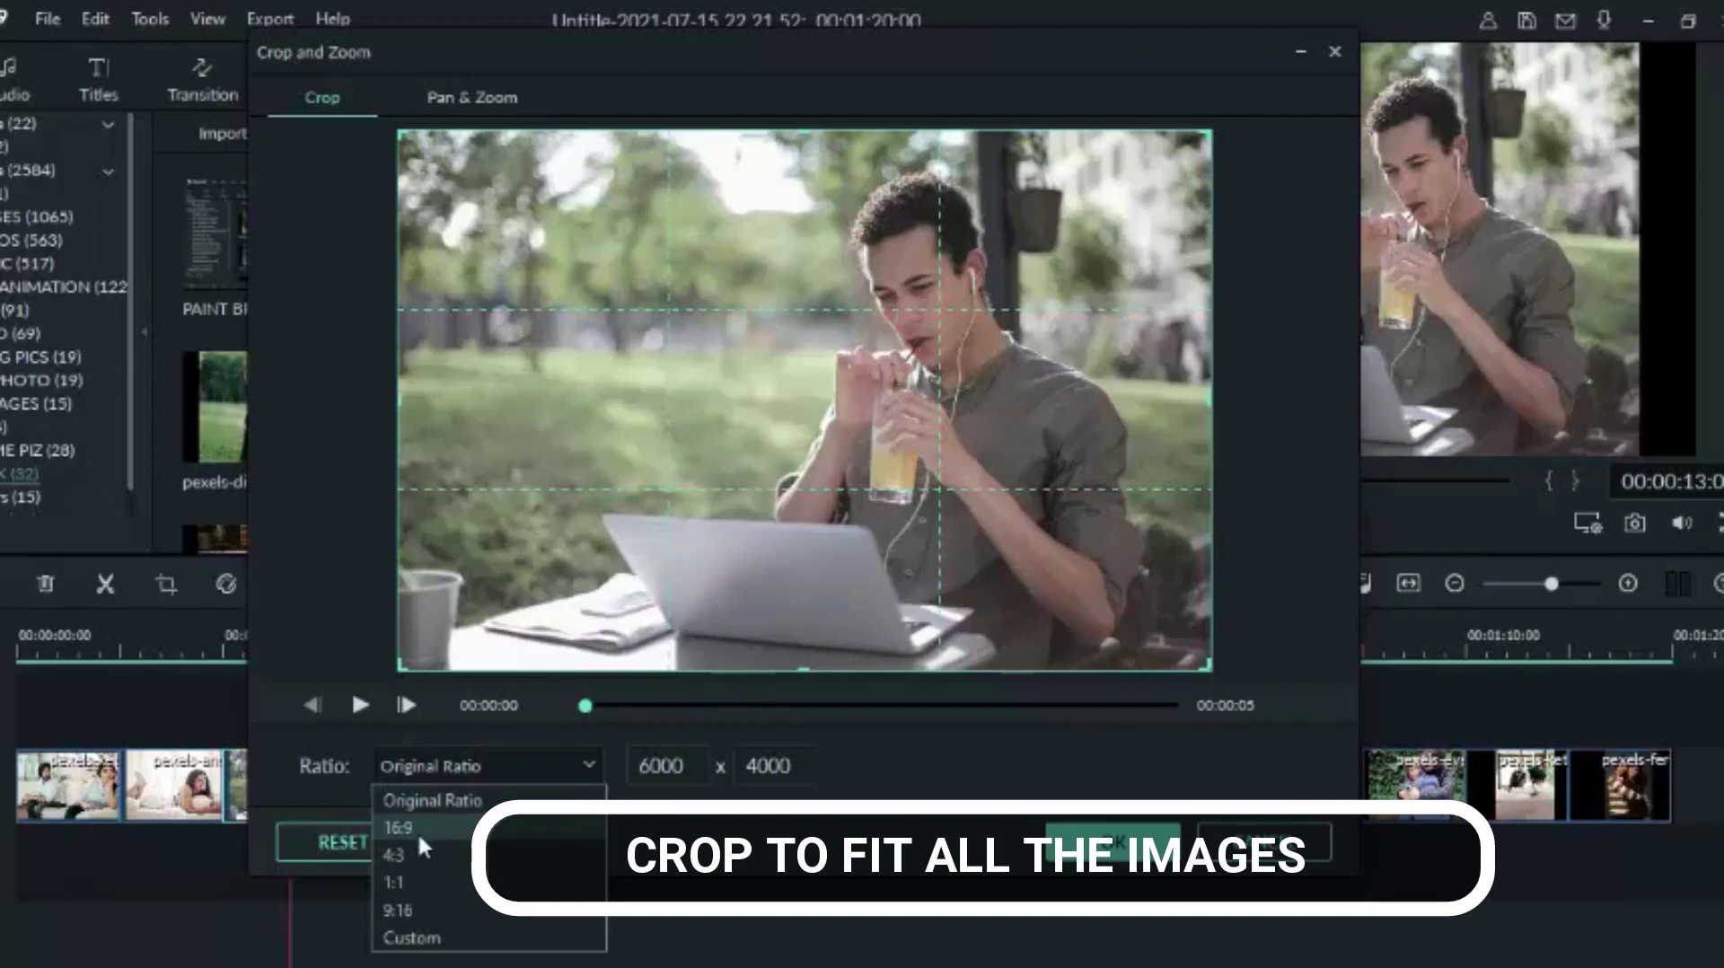
{"action": "left_click", "coordinate": [418, 832]}
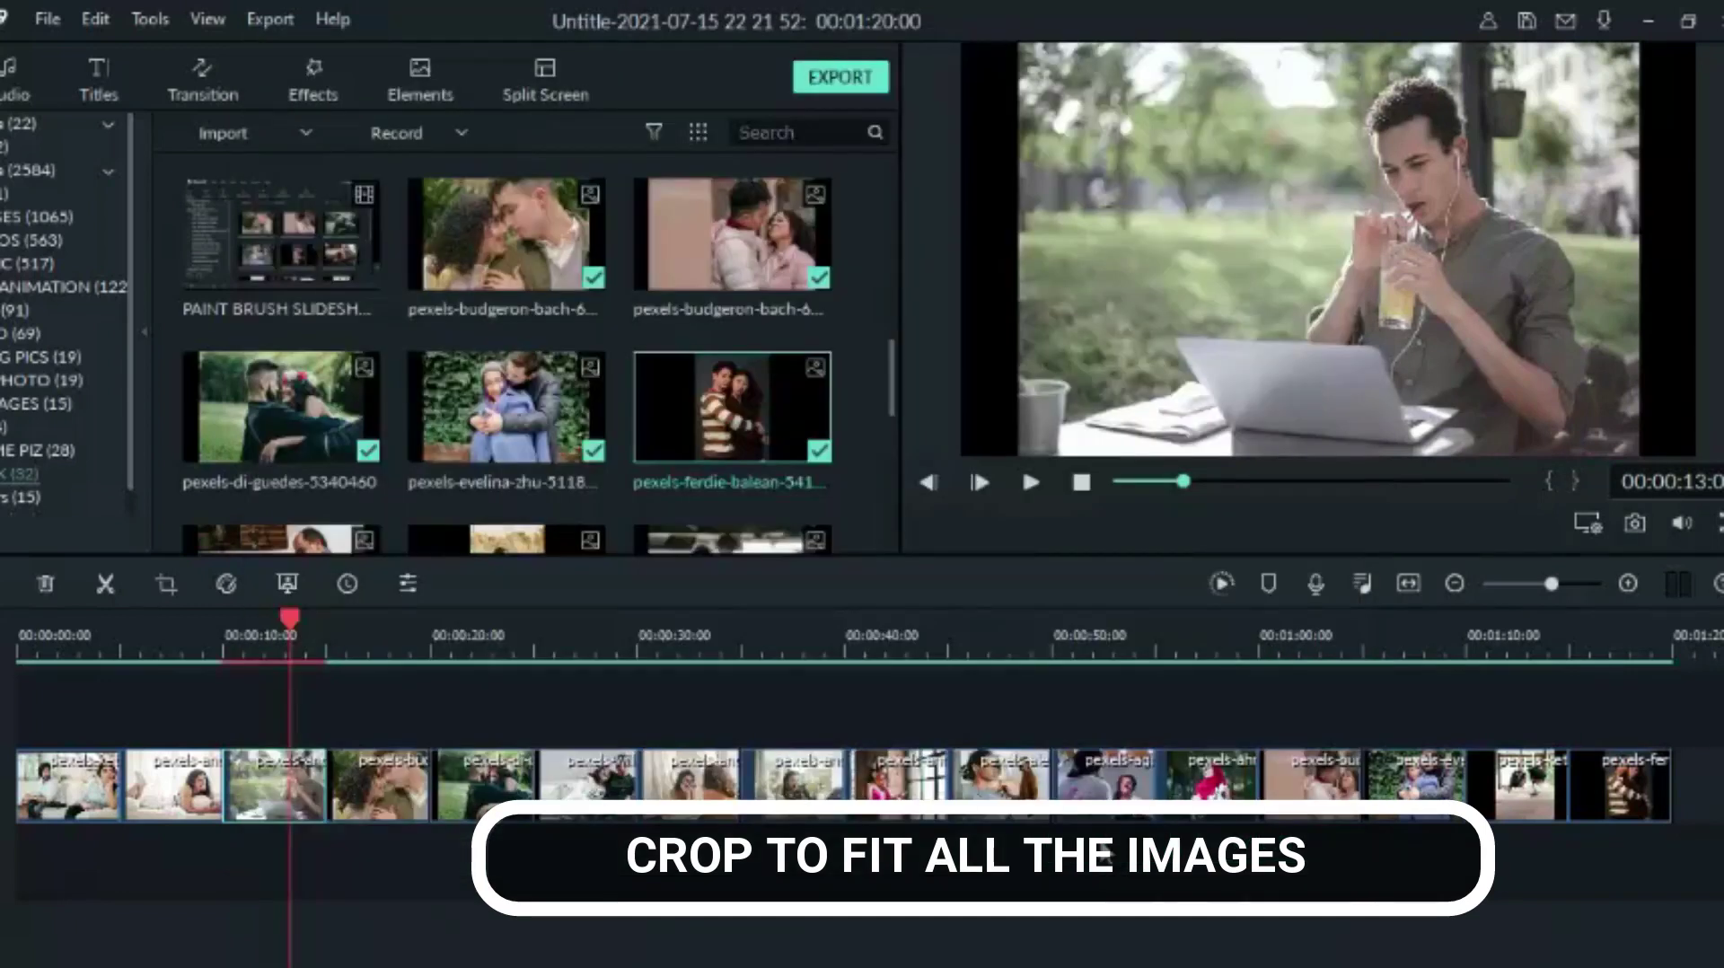
{"action": "left_click", "coordinate": [1112, 849]}
Crop the face-to-face couple photo to 16:9, shifting the frame slightly up
{"action": "left_click", "coordinate": [379, 718]}
{"action": "left_click", "coordinate": [388, 778]}
{"action": "right_click", "coordinate": [393, 774]}
{"action": "left_click", "coordinate": [483, 352]}
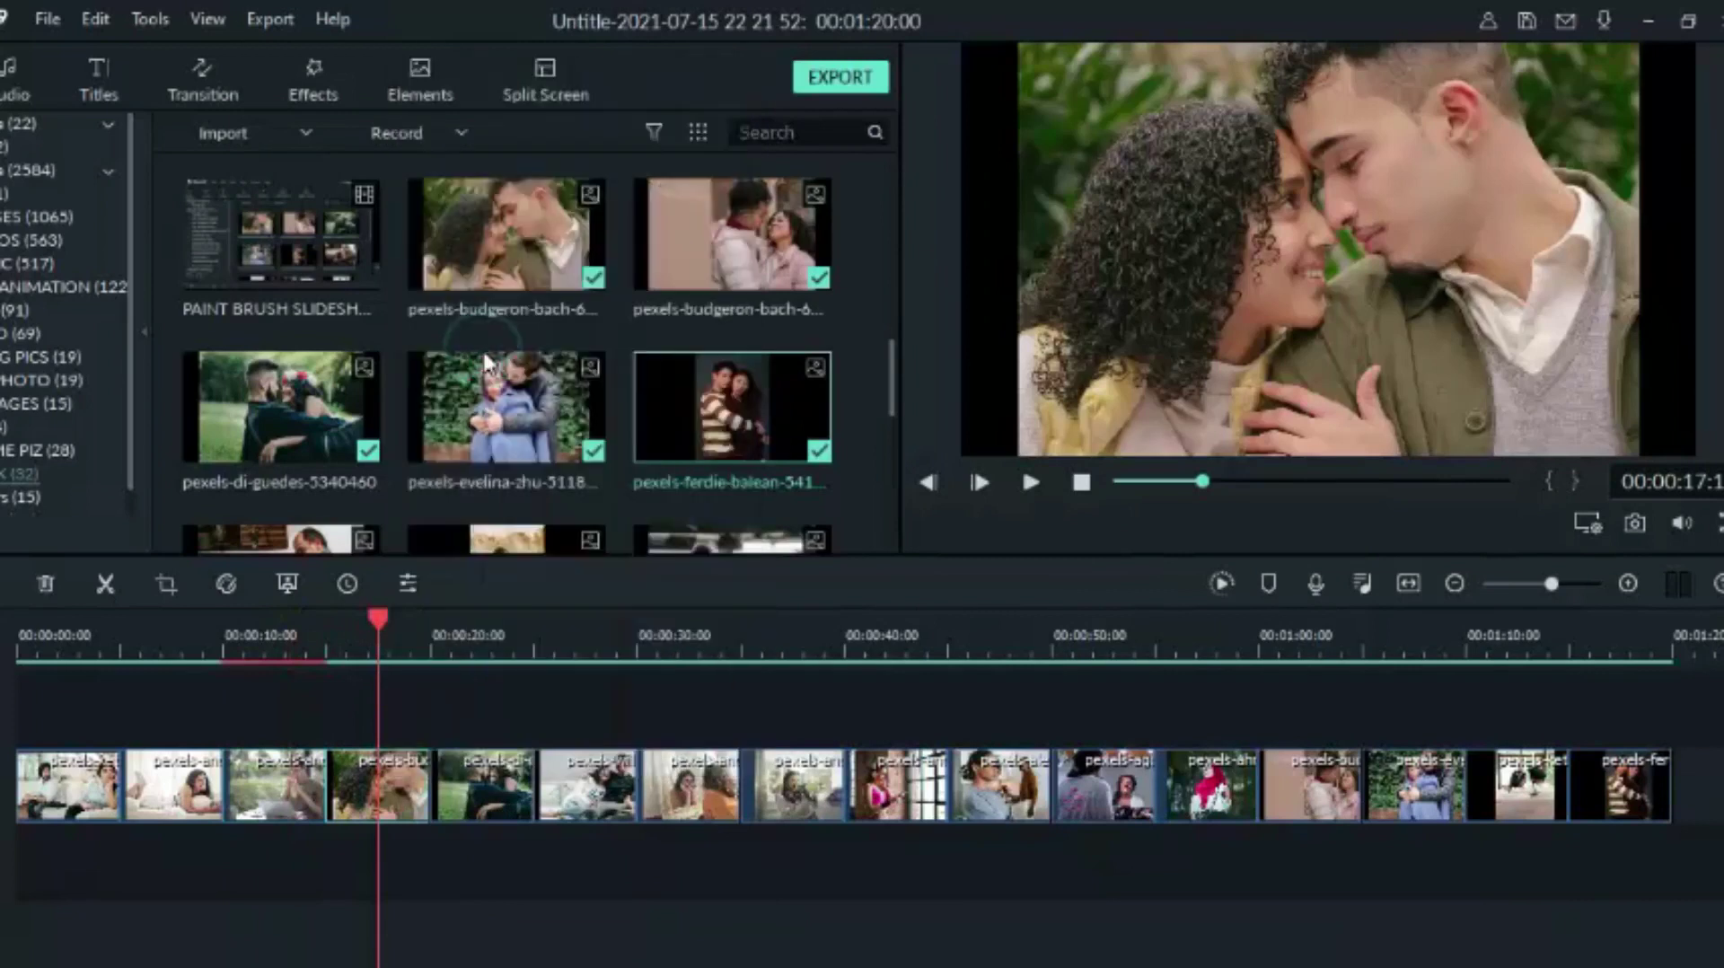
{"action": "left_click", "coordinate": [469, 766]}
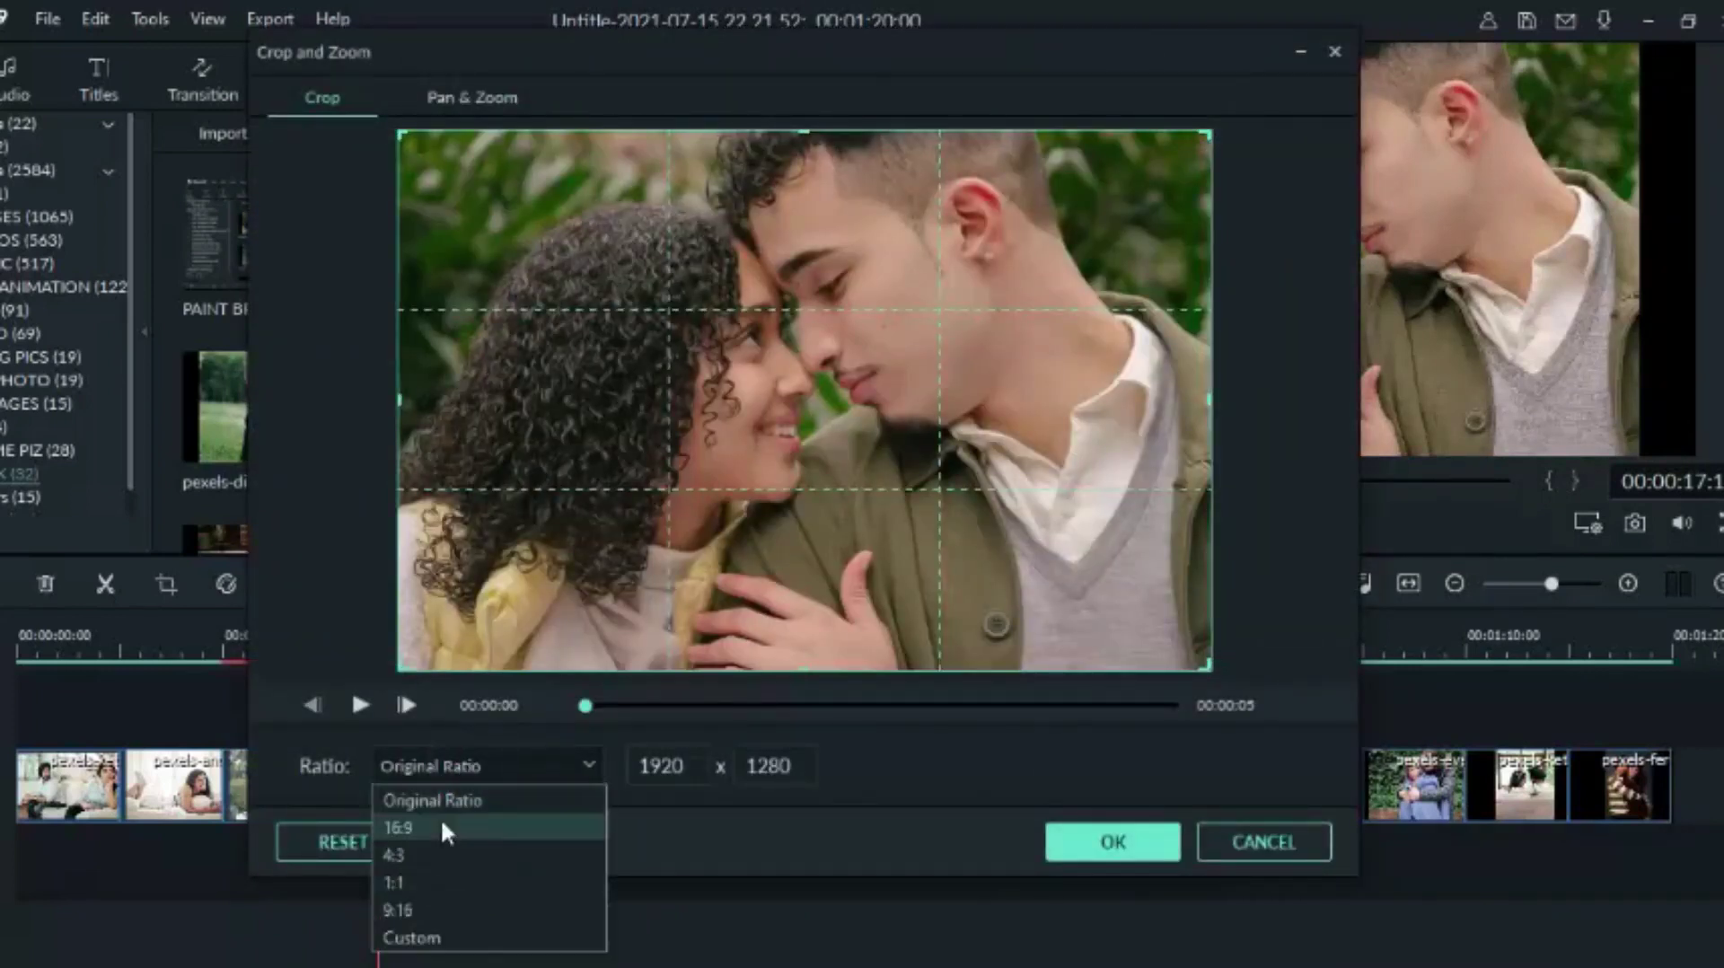
{"action": "left_click", "coordinate": [440, 820]}
{"action": "left_click_drag", "start_coordinate": [772, 554], "coordinate": [771, 542]}
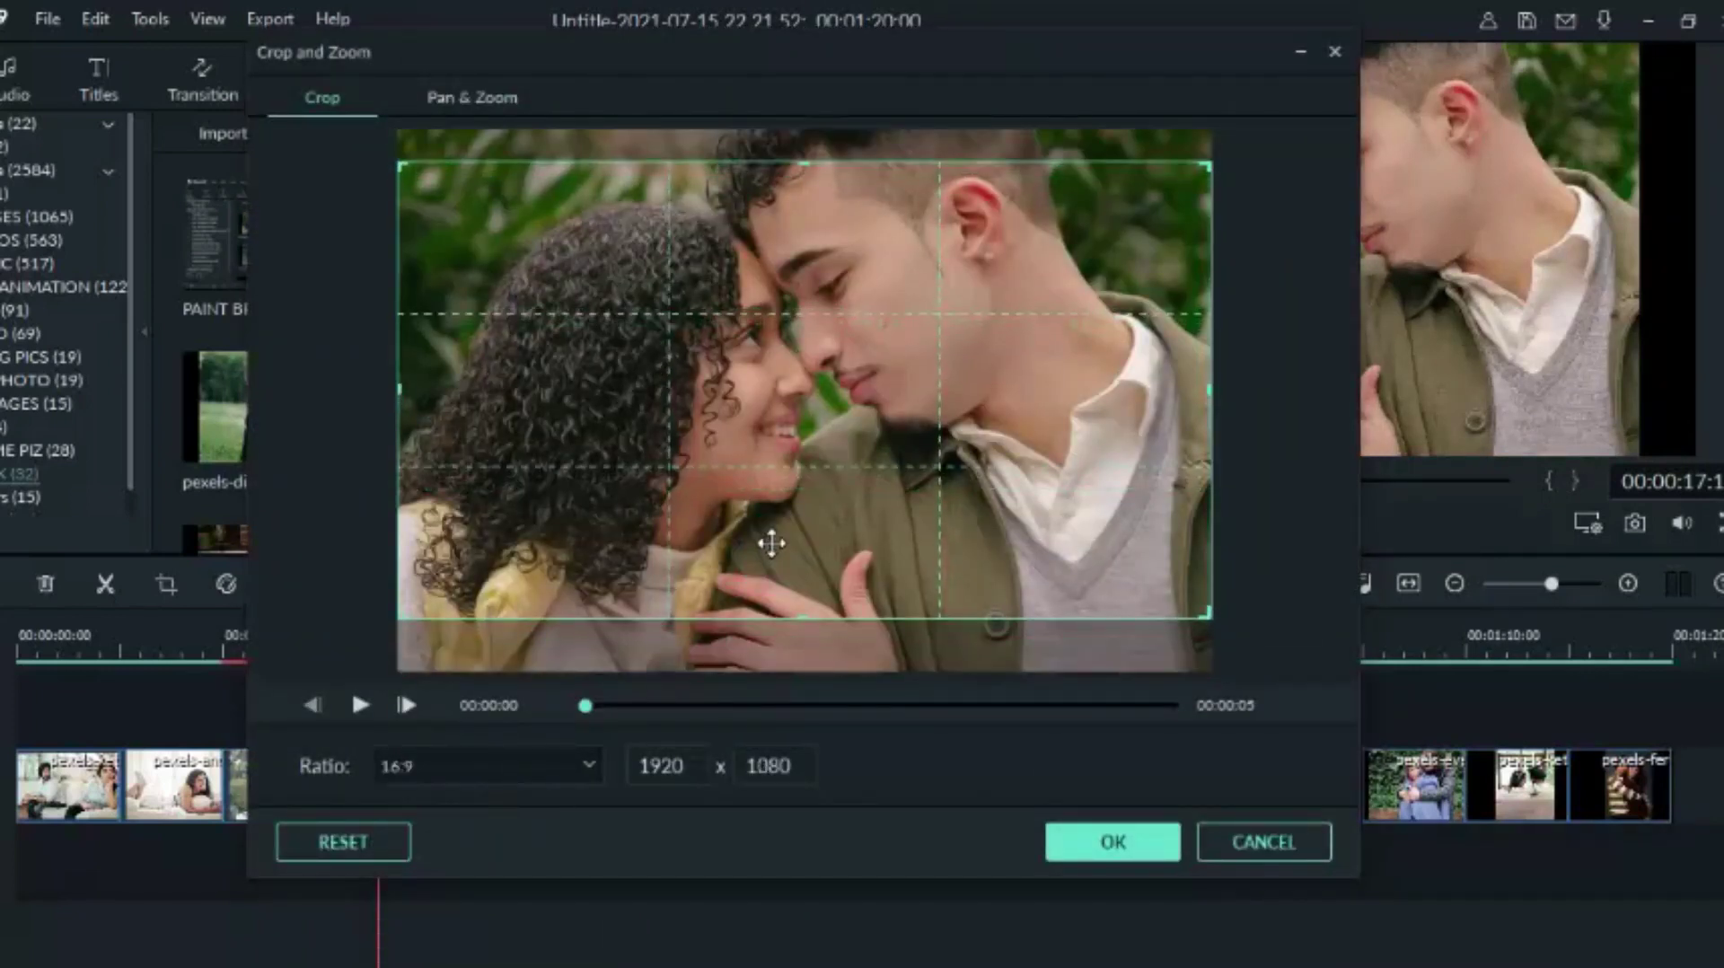
{"action": "left_click", "coordinate": [1068, 849]}
Crop the flower-crown couple photo to 16:9, nudging the frame upward over the couple
{"action": "right_click", "coordinate": [492, 774]}
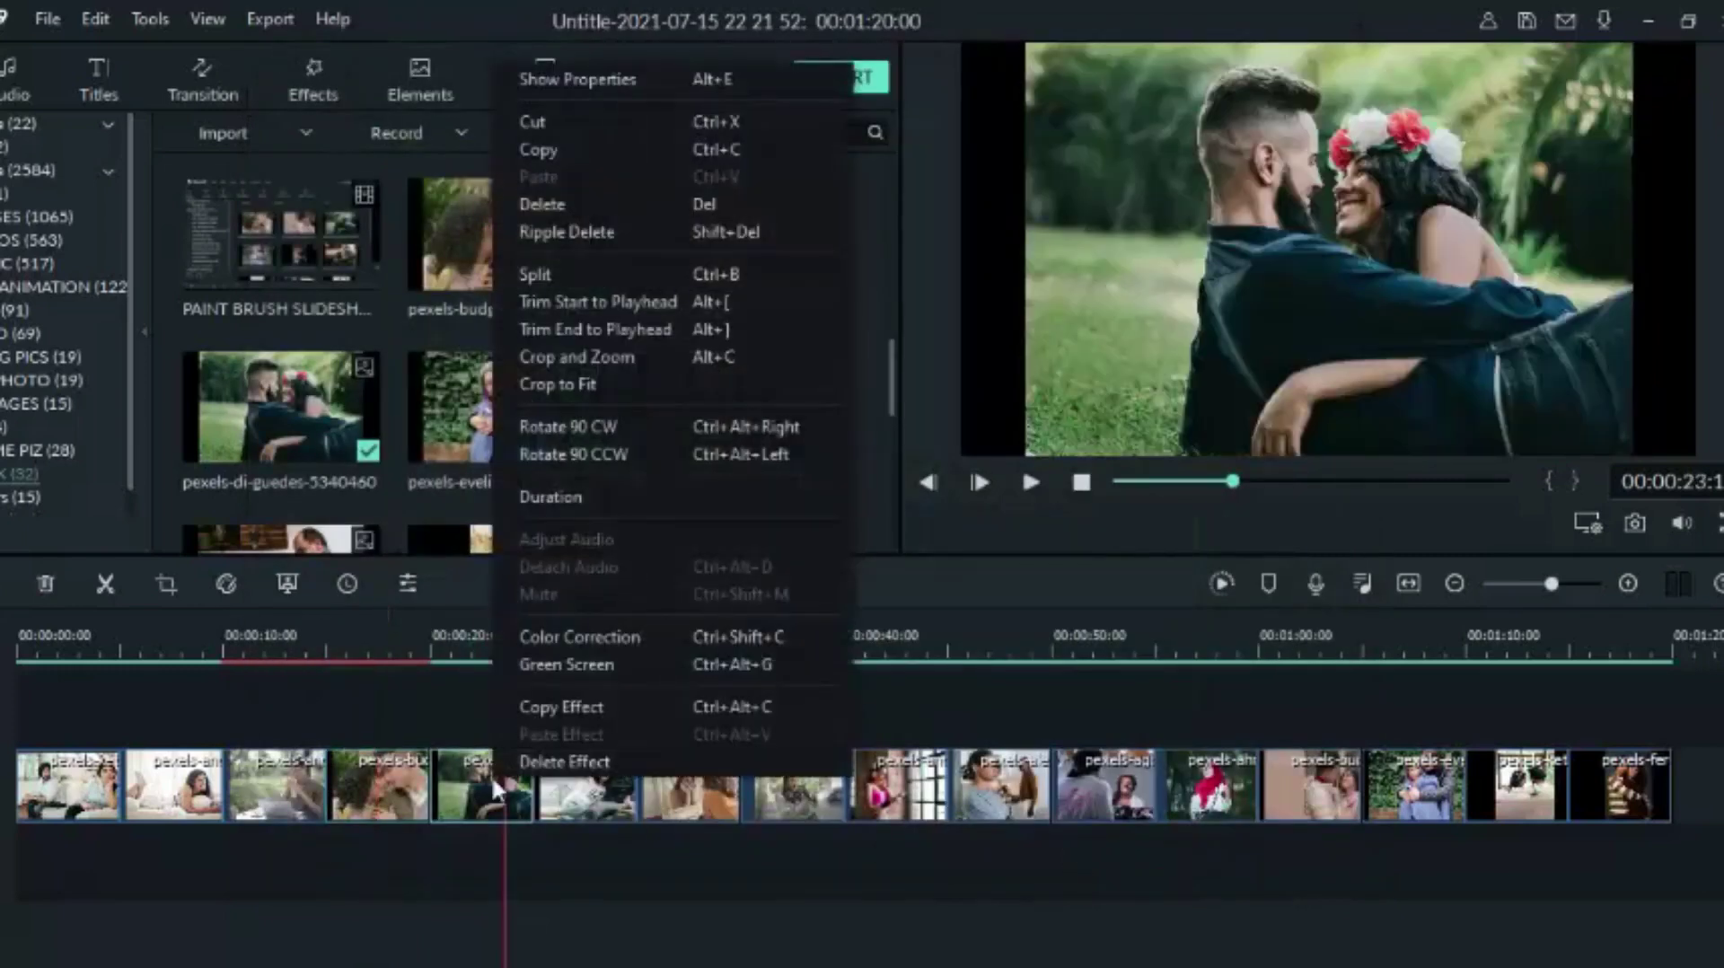
{"action": "left_click", "coordinate": [579, 354]}
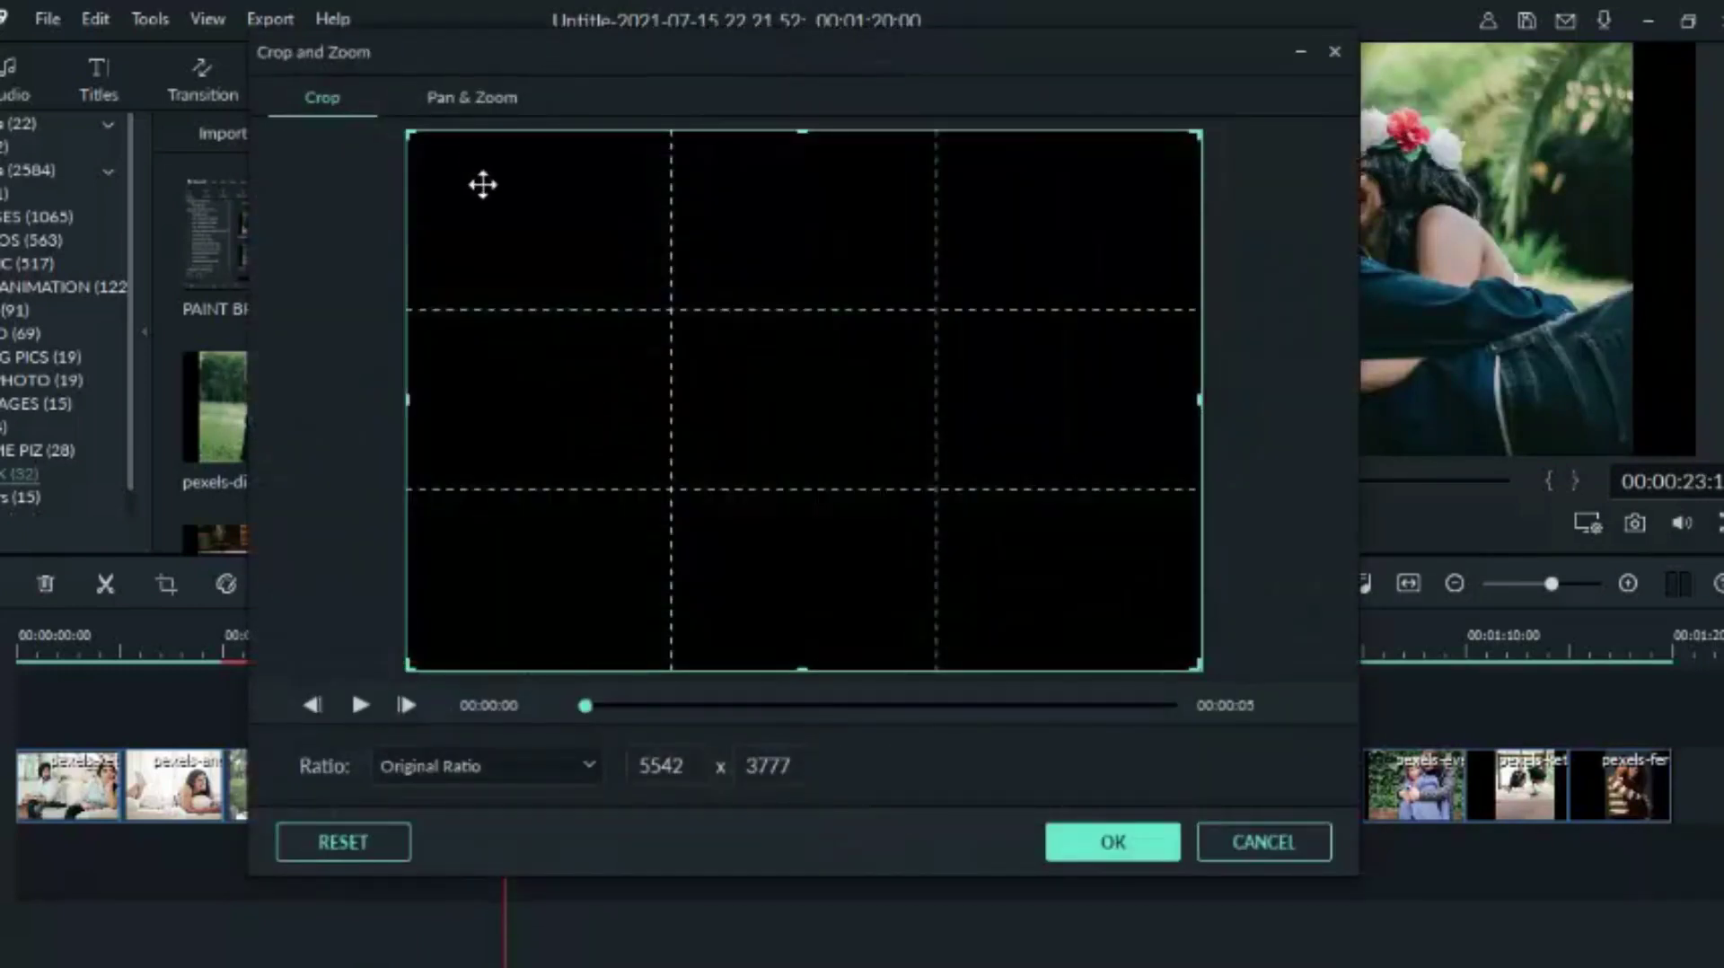
{"action": "left_click", "coordinate": [535, 760]}
{"action": "left_click", "coordinate": [451, 821]}
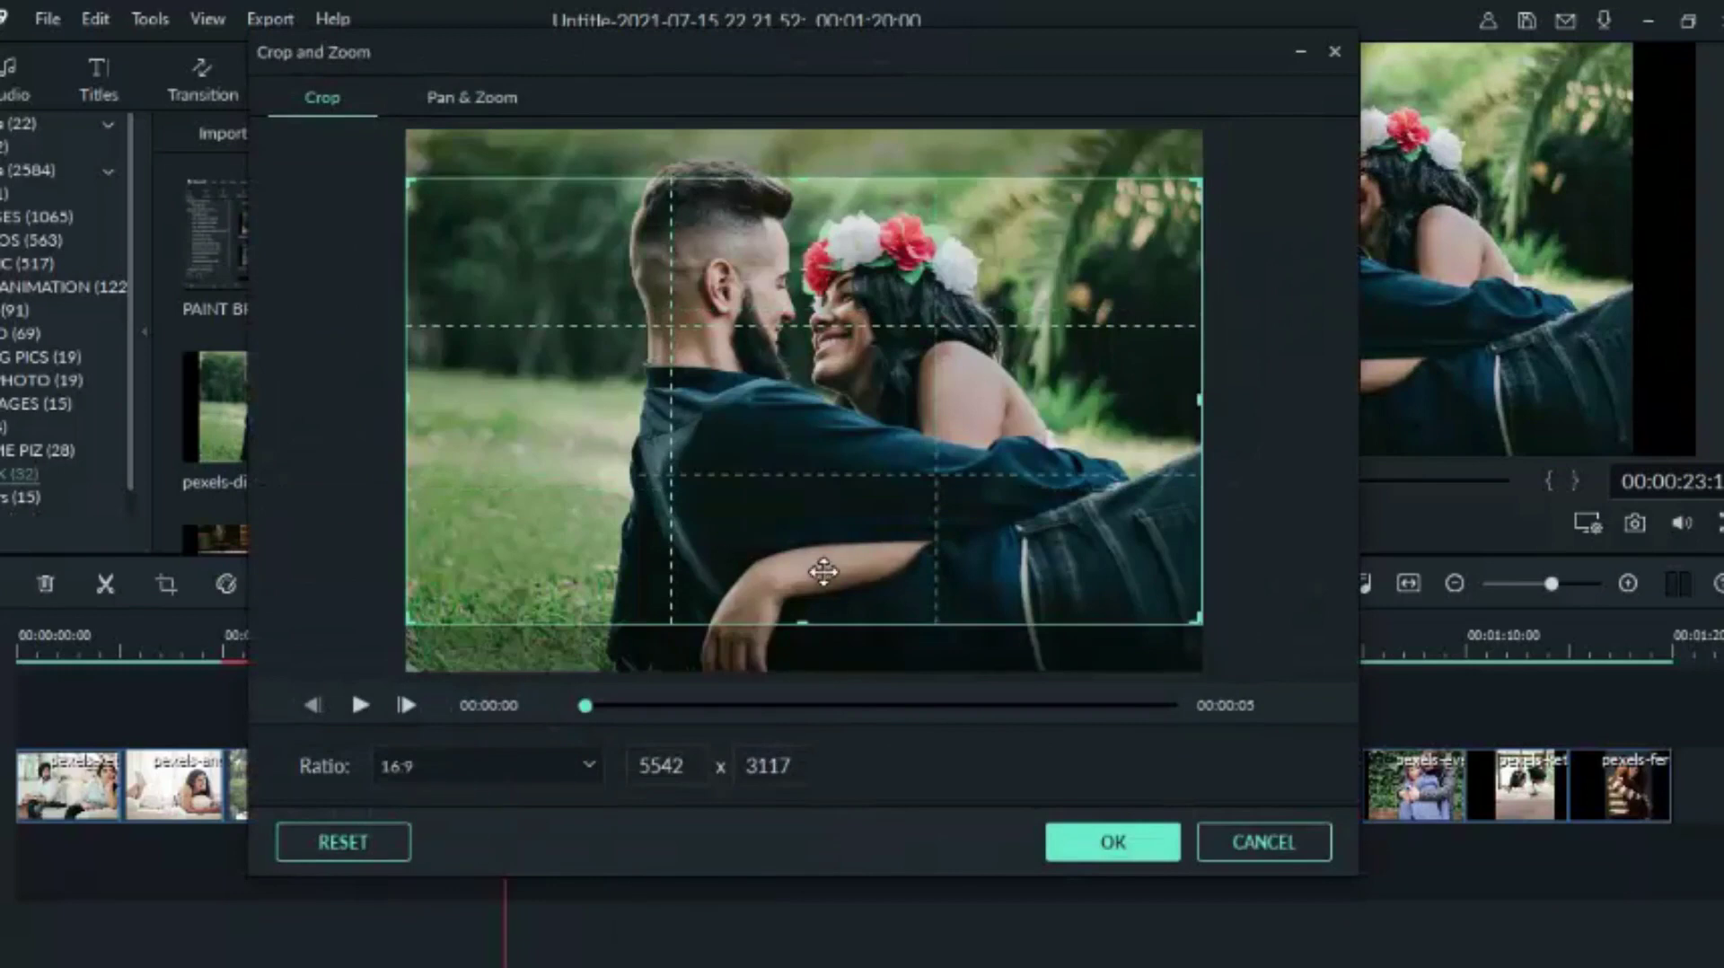
{"action": "left_click_drag", "start_coordinate": [823, 571], "coordinate": [820, 557]}
{"action": "left_click", "coordinate": [1113, 841]}
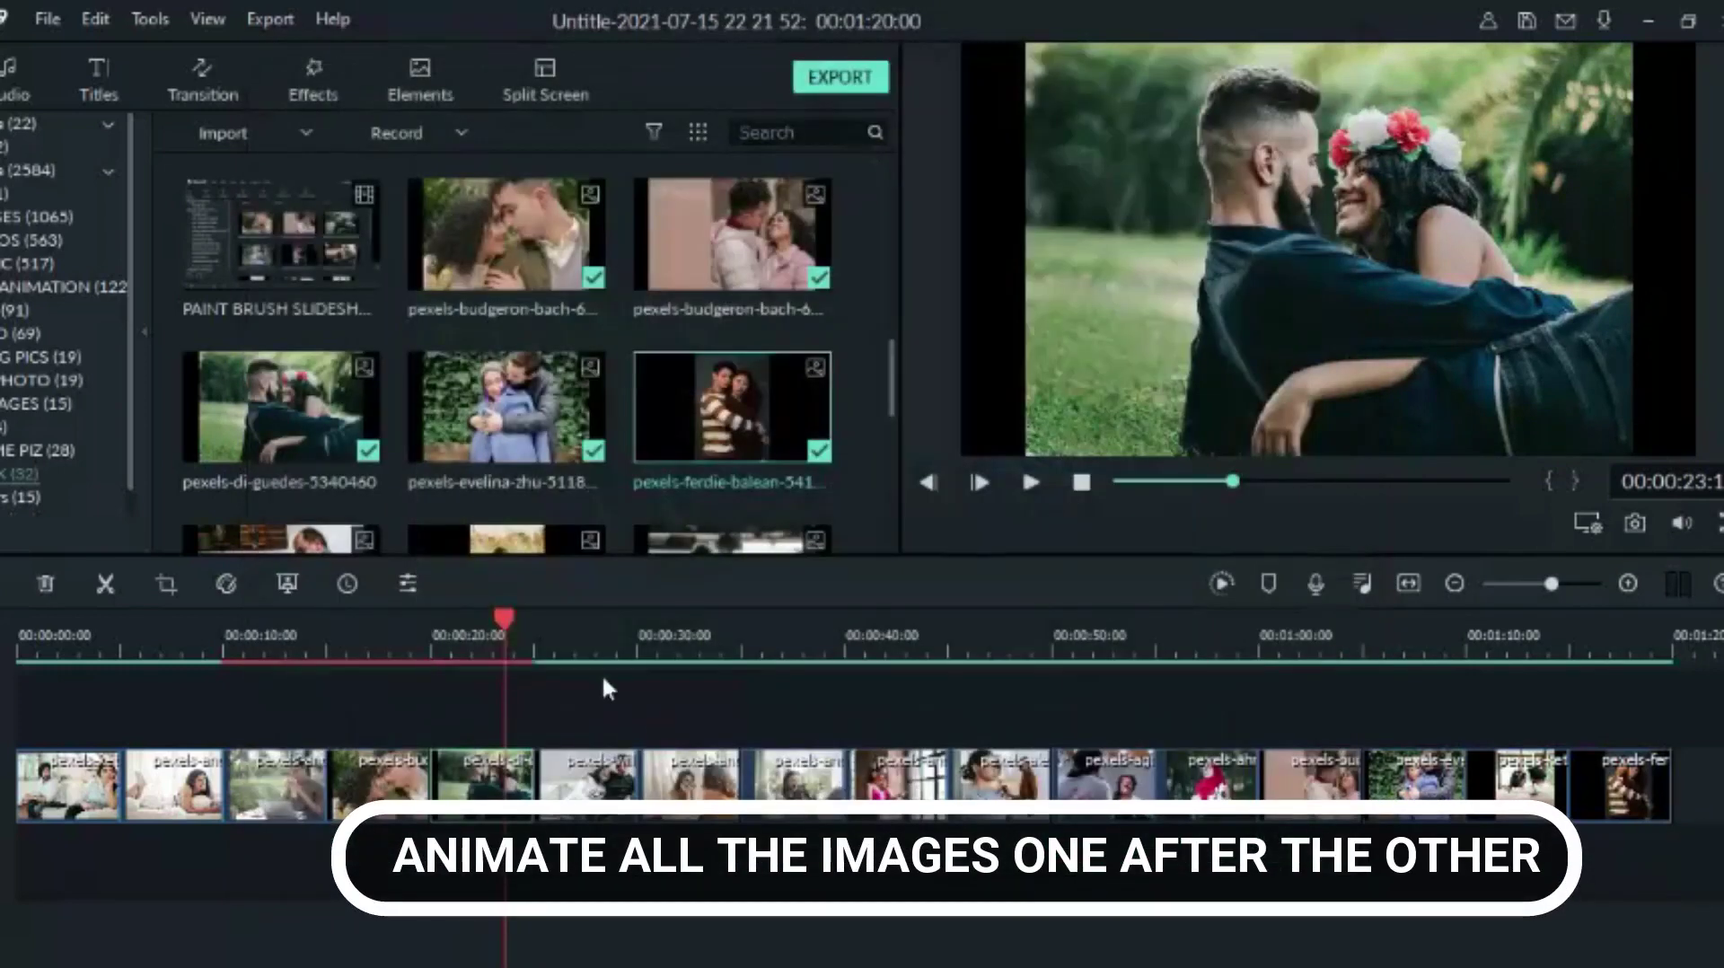
Crop the couch couple and megaphone photos to 16:9
{"action": "right_click", "coordinate": [600, 790]}
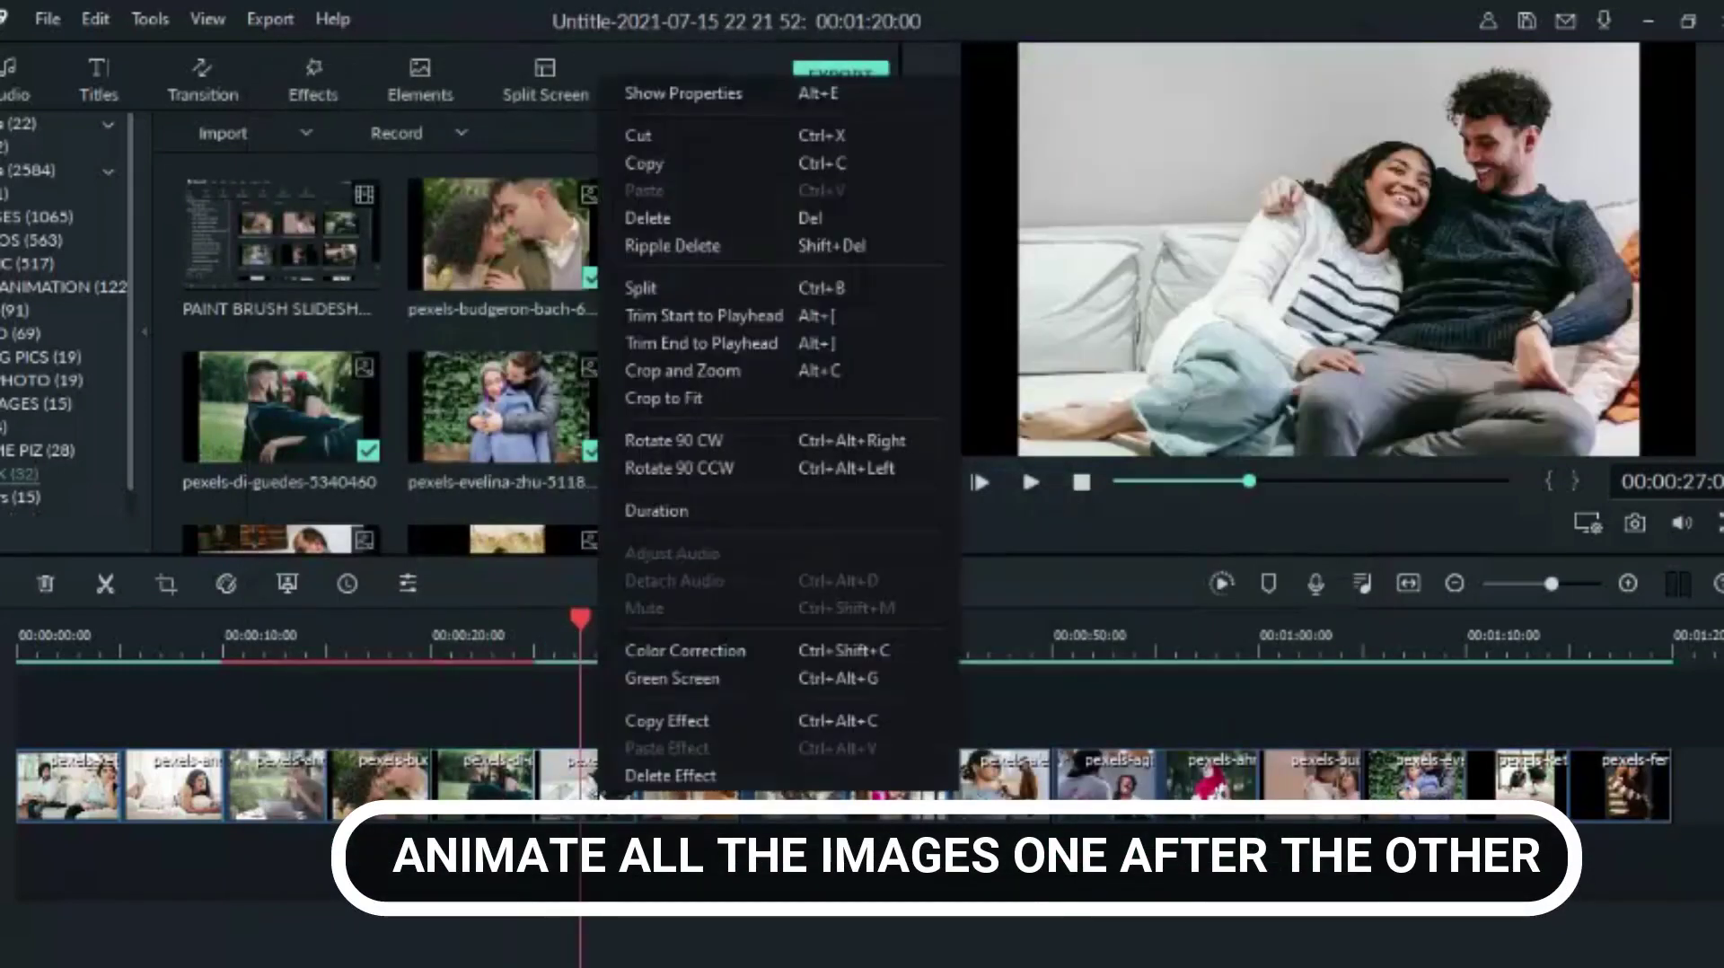
{"action": "left_click", "coordinate": [690, 370]}
{"action": "left_click", "coordinate": [493, 764]}
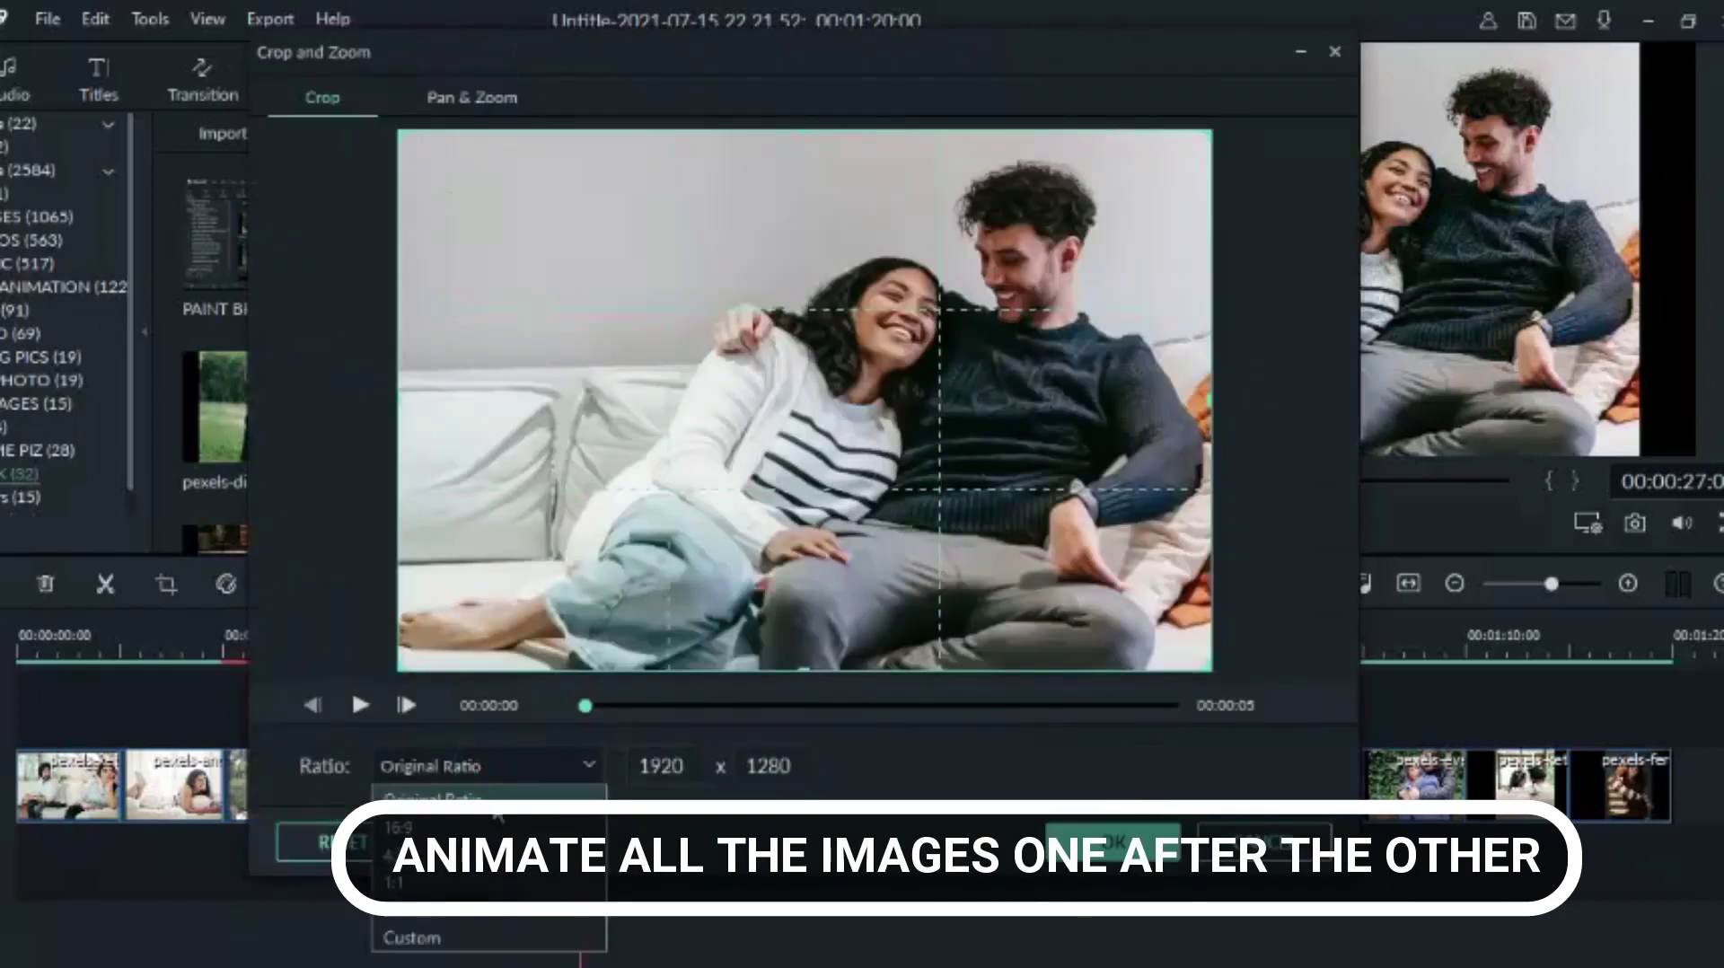
{"action": "left_click", "coordinate": [396, 830]}
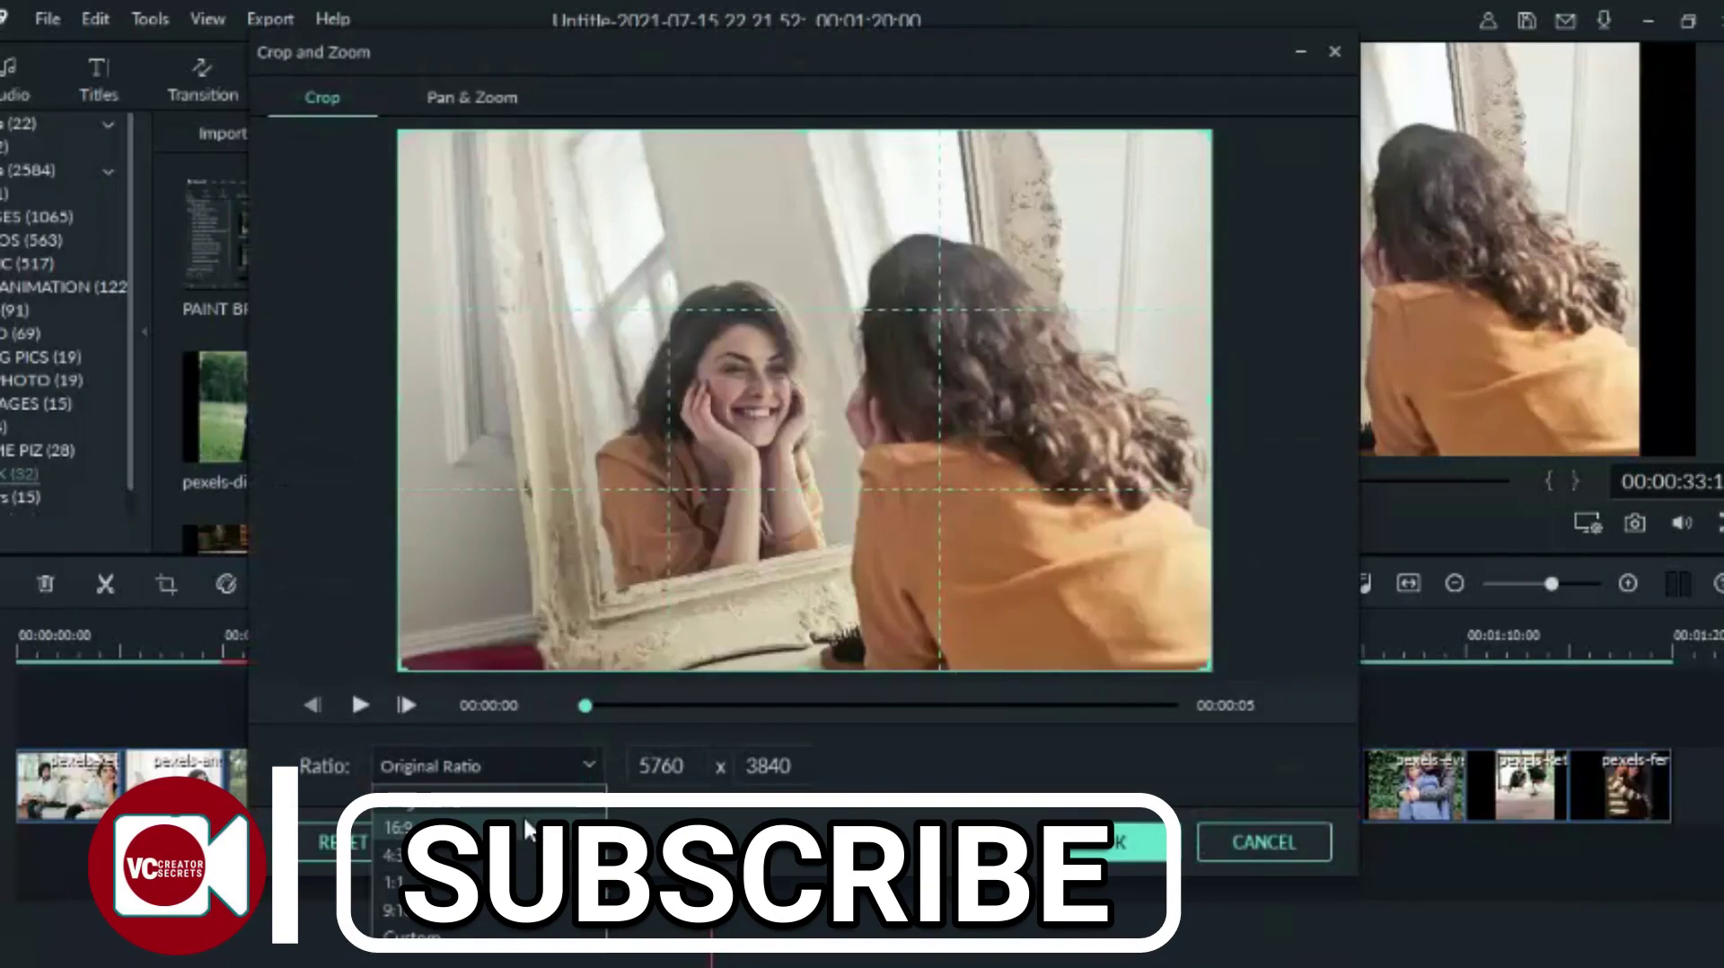
{"action": "left_click", "coordinate": [528, 831]}
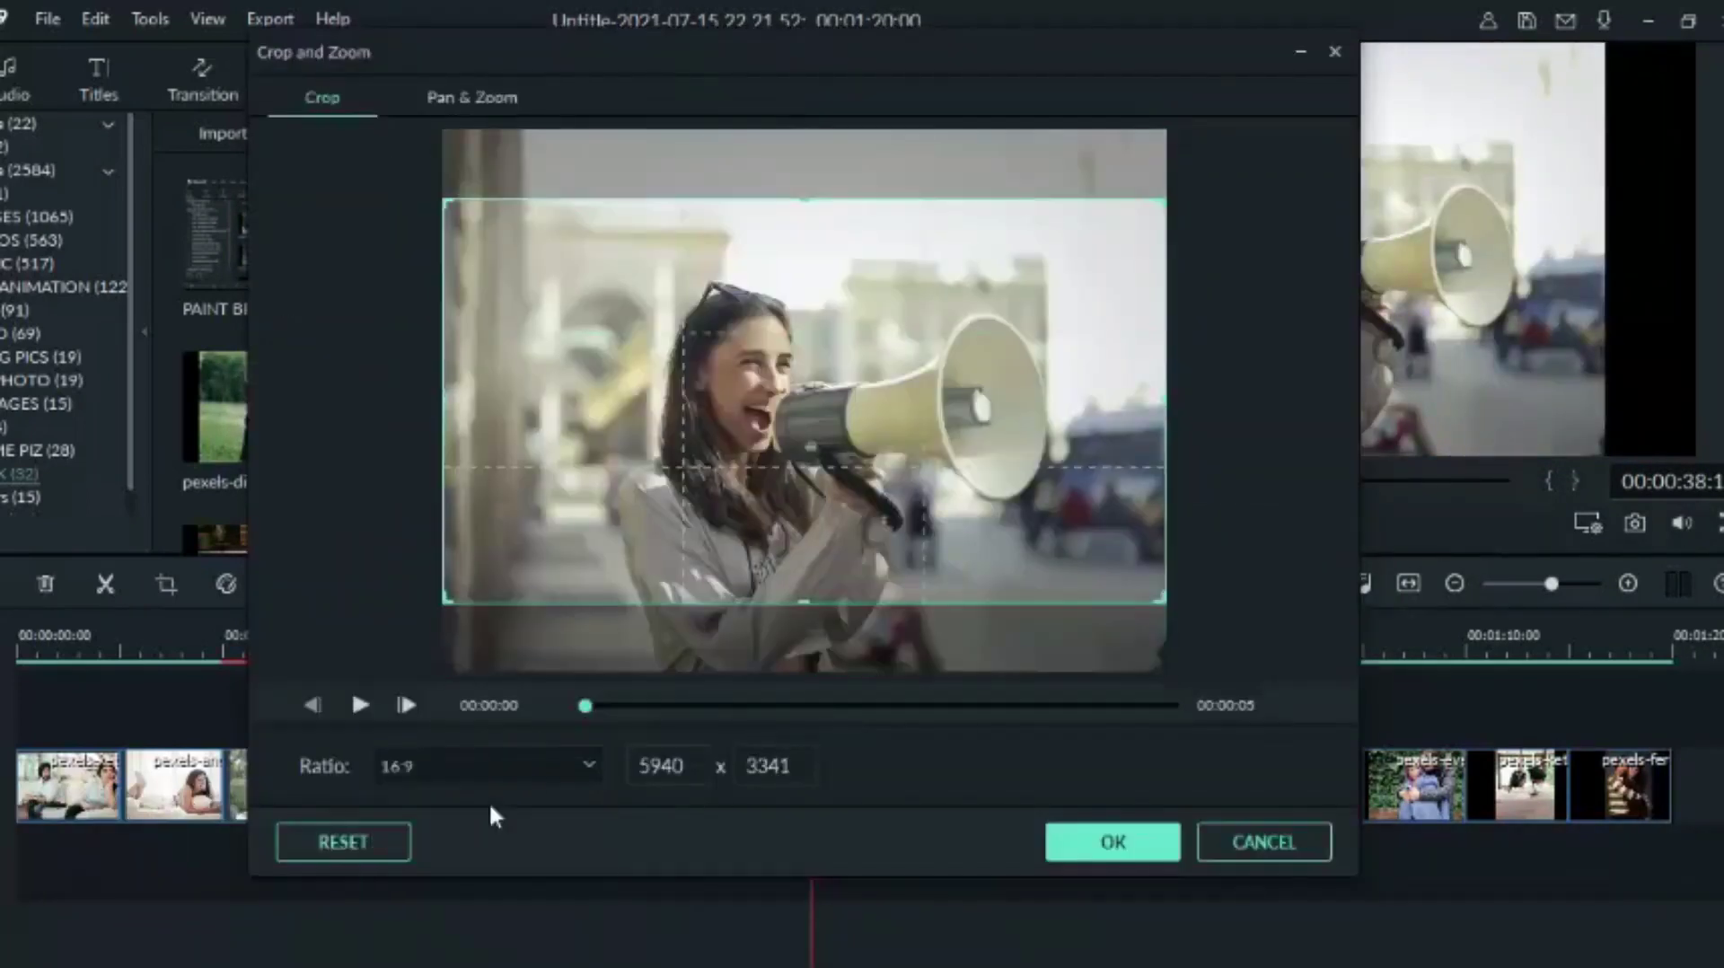
{"action": "left_click", "coordinate": [1113, 842]}
Crop the headphones and kitchen photos to 16:9
{"action": "right_click", "coordinate": [903, 786]}
{"action": "left_click", "coordinate": [978, 357]}
{"action": "left_click", "coordinate": [485, 765]}
{"action": "left_click", "coordinate": [462, 813]}
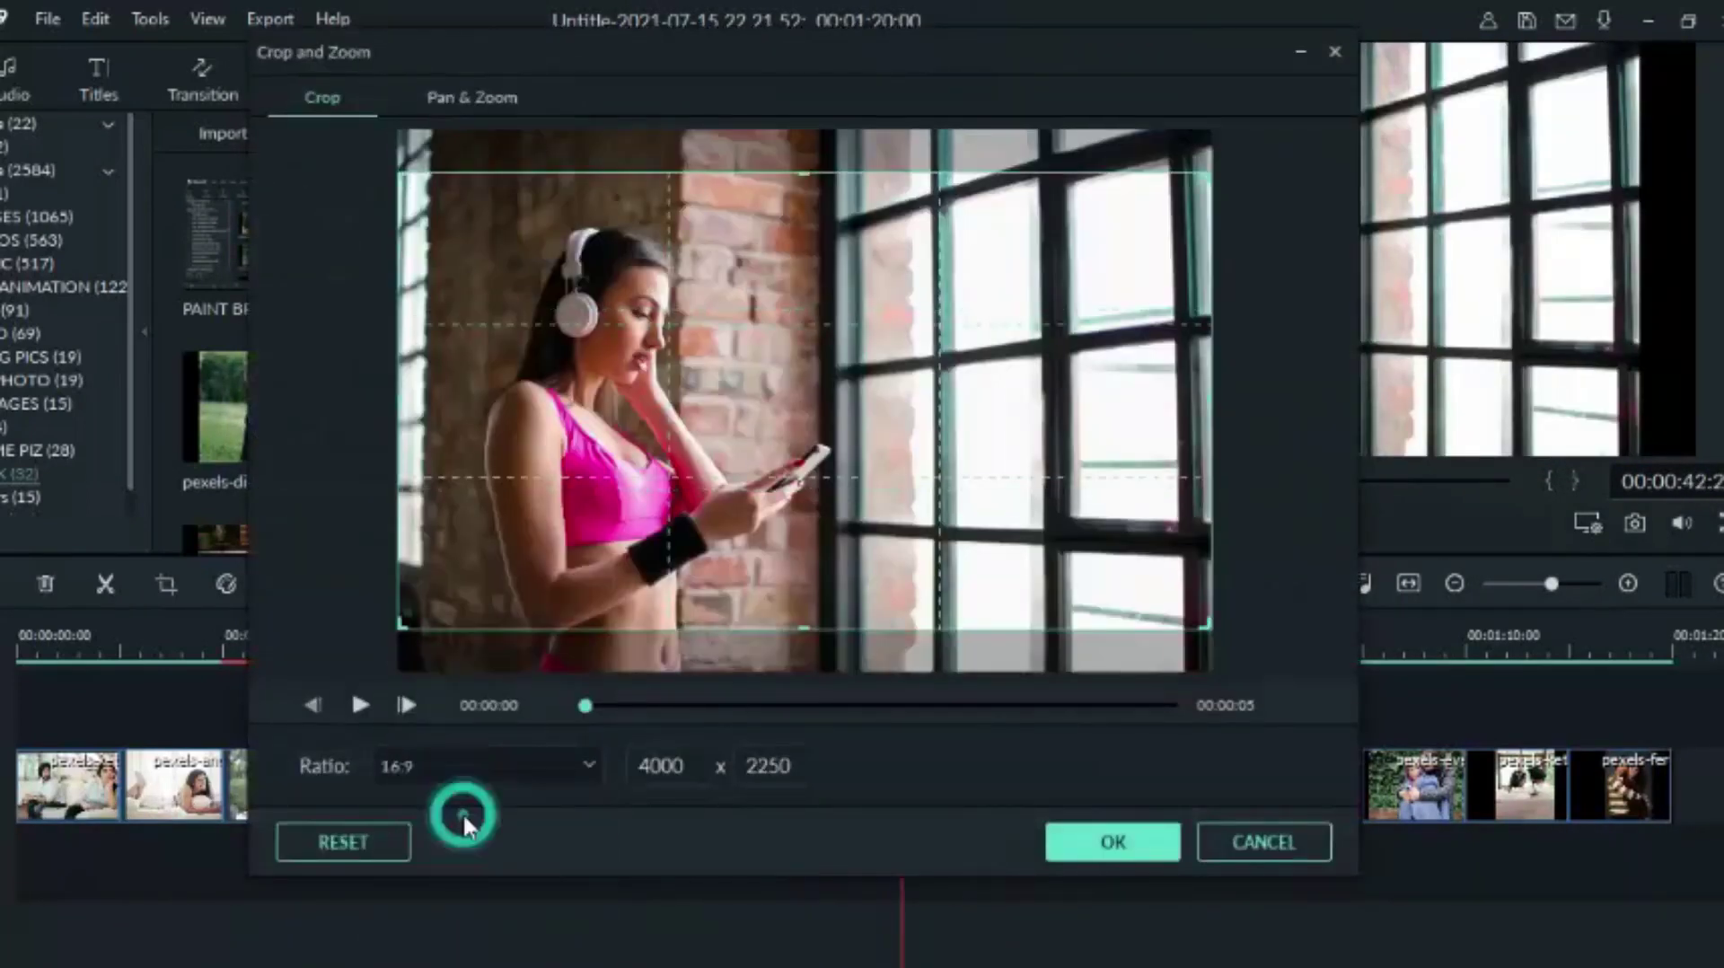
{"action": "left_click", "coordinate": [1113, 841]}
{"action": "right_click", "coordinate": [1010, 786]}
{"action": "left_click", "coordinate": [1069, 357]}
{"action": "left_click", "coordinate": [485, 765]}
{"action": "left_click", "coordinate": [462, 813]}
{"action": "left_click", "coordinate": [1113, 841]}
Crop the mirror and red-hijab photos to 16:9
{"action": "right_click", "coordinate": [1106, 783]}
{"action": "left_click", "coordinate": [1168, 358]}
{"action": "left_click", "coordinate": [485, 765]}
{"action": "left_click", "coordinate": [462, 812]}
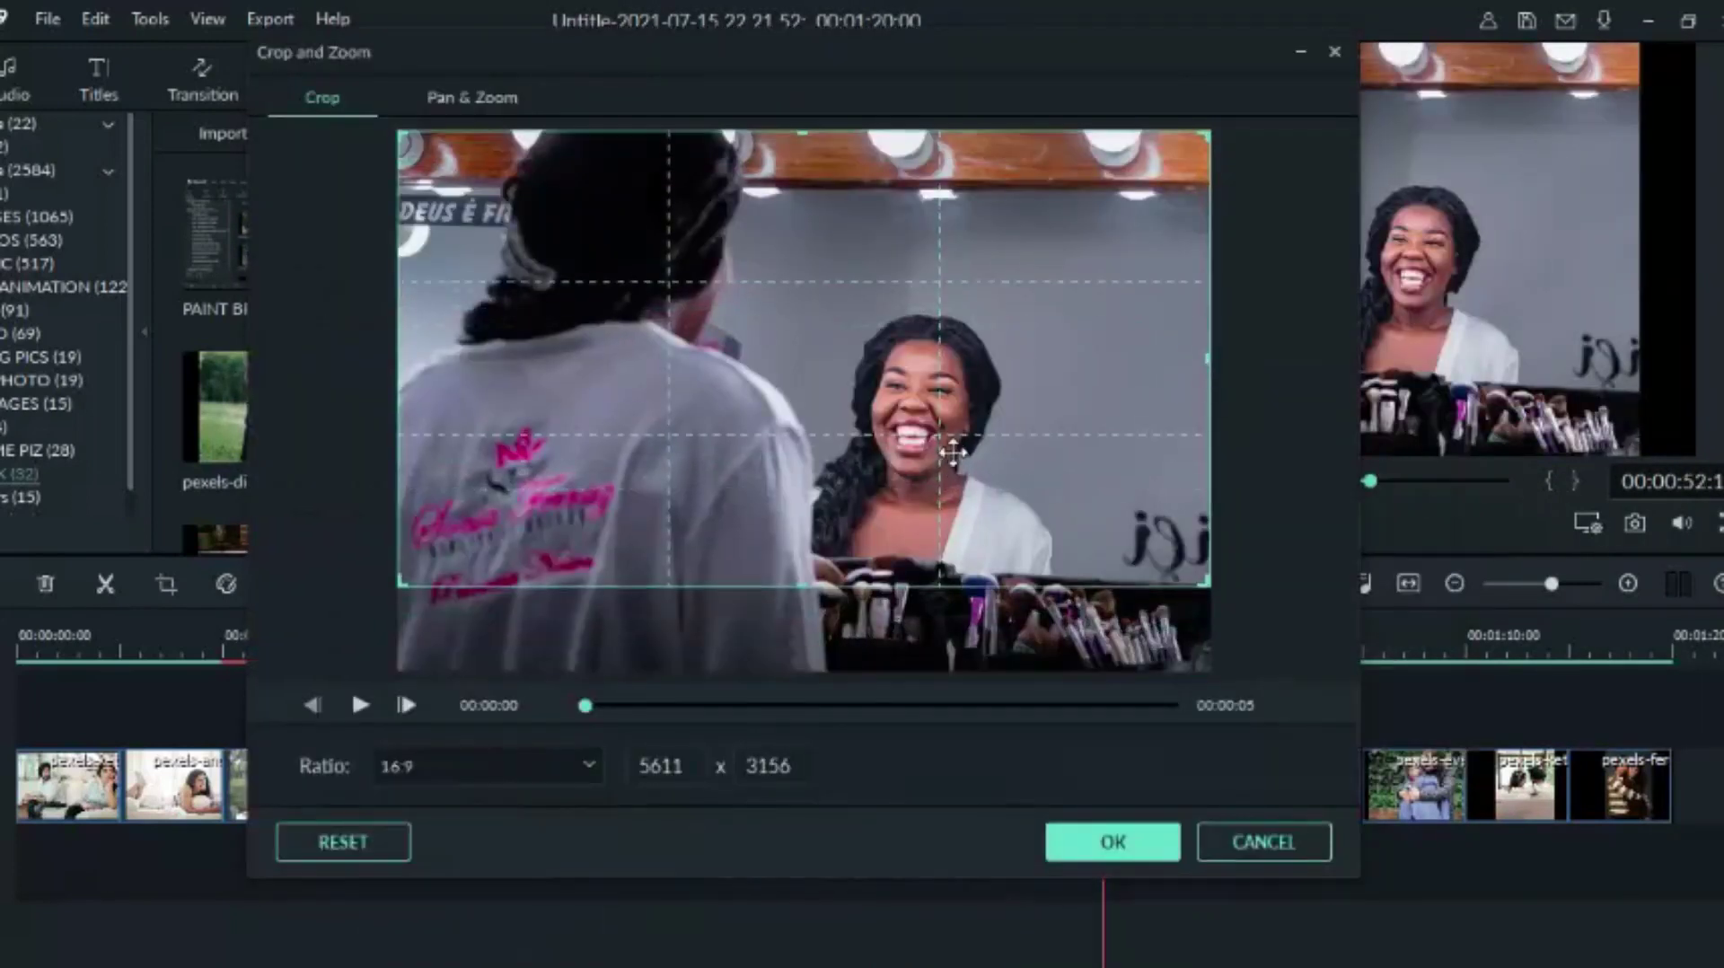
{"action": "left_click", "coordinate": [1114, 841]}
{"action": "right_click", "coordinate": [1212, 786]}
{"action": "left_click", "coordinate": [1257, 334]}
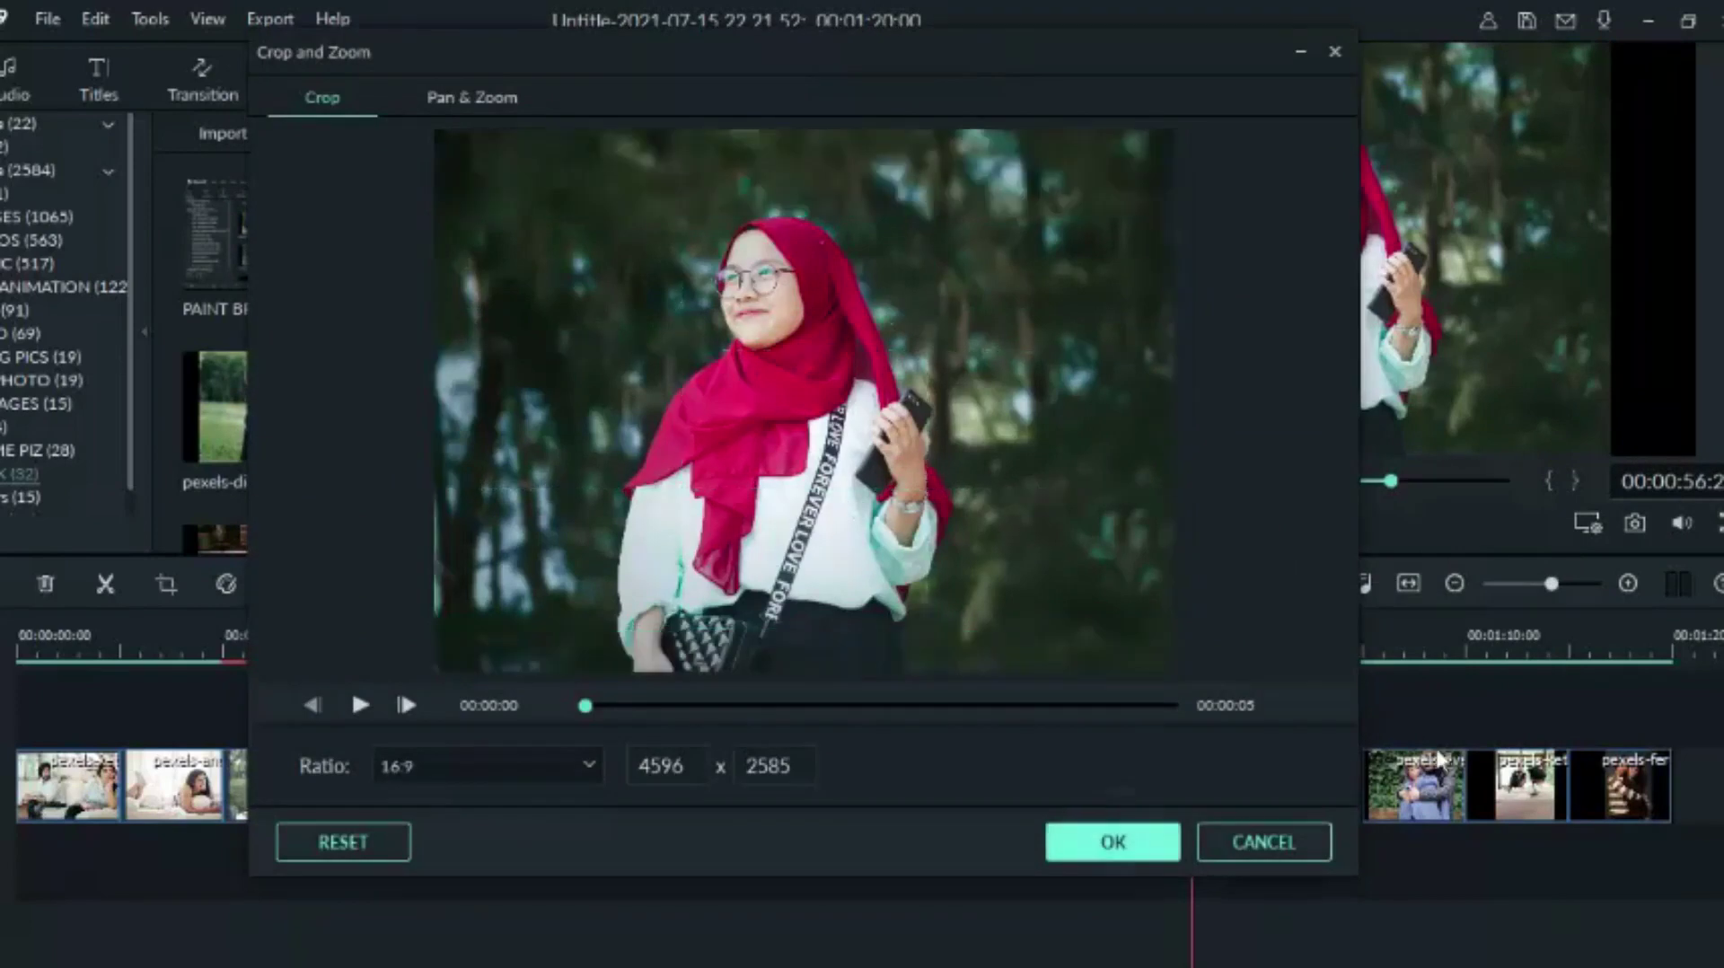
{"action": "left_click", "coordinate": [1114, 842]}
Crop the next photo clip to 16:9
{"action": "right_click", "coordinate": [1304, 806]}
{"action": "left_click", "coordinate": [1382, 374]}
{"action": "left_click", "coordinate": [485, 765]}
{"action": "left_click", "coordinate": [461, 813]}
{"action": "left_click", "coordinate": [1114, 842]}
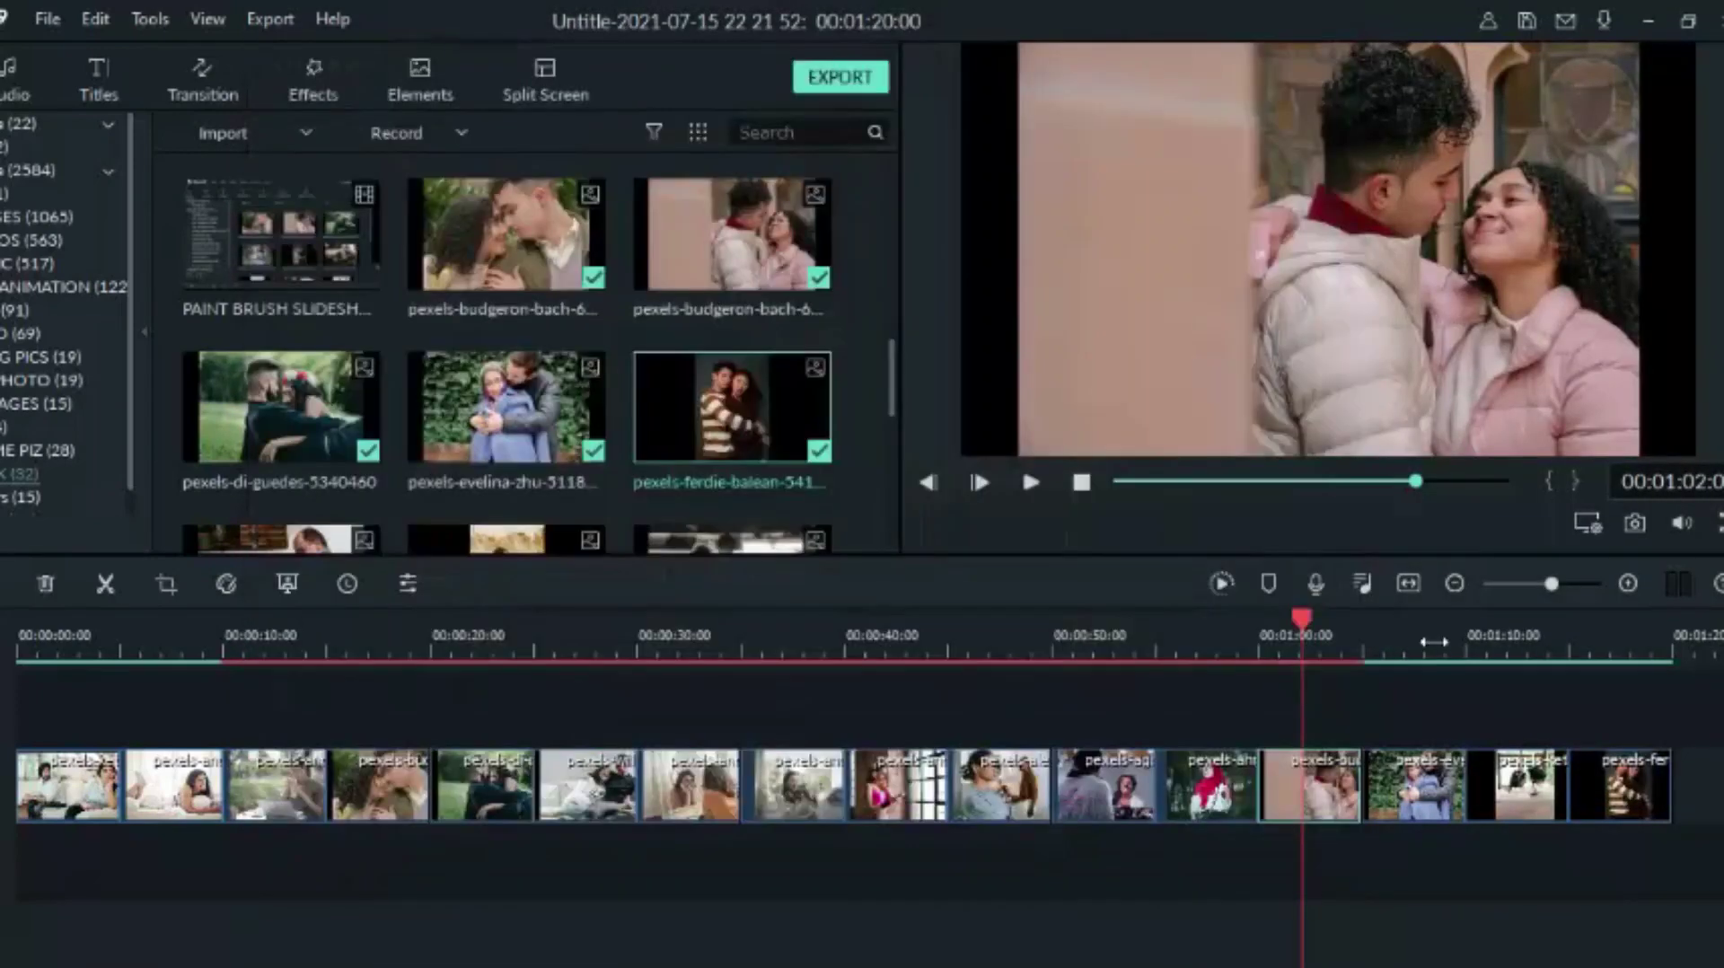
Crop the garden couple photo and the following clip to 16:9
{"action": "left_click", "coordinate": [1432, 786]}
{"action": "left_click", "coordinate": [1114, 841]}
{"action": "right_click", "coordinate": [1518, 786]}
{"action": "left_click", "coordinate": [1463, 366]}
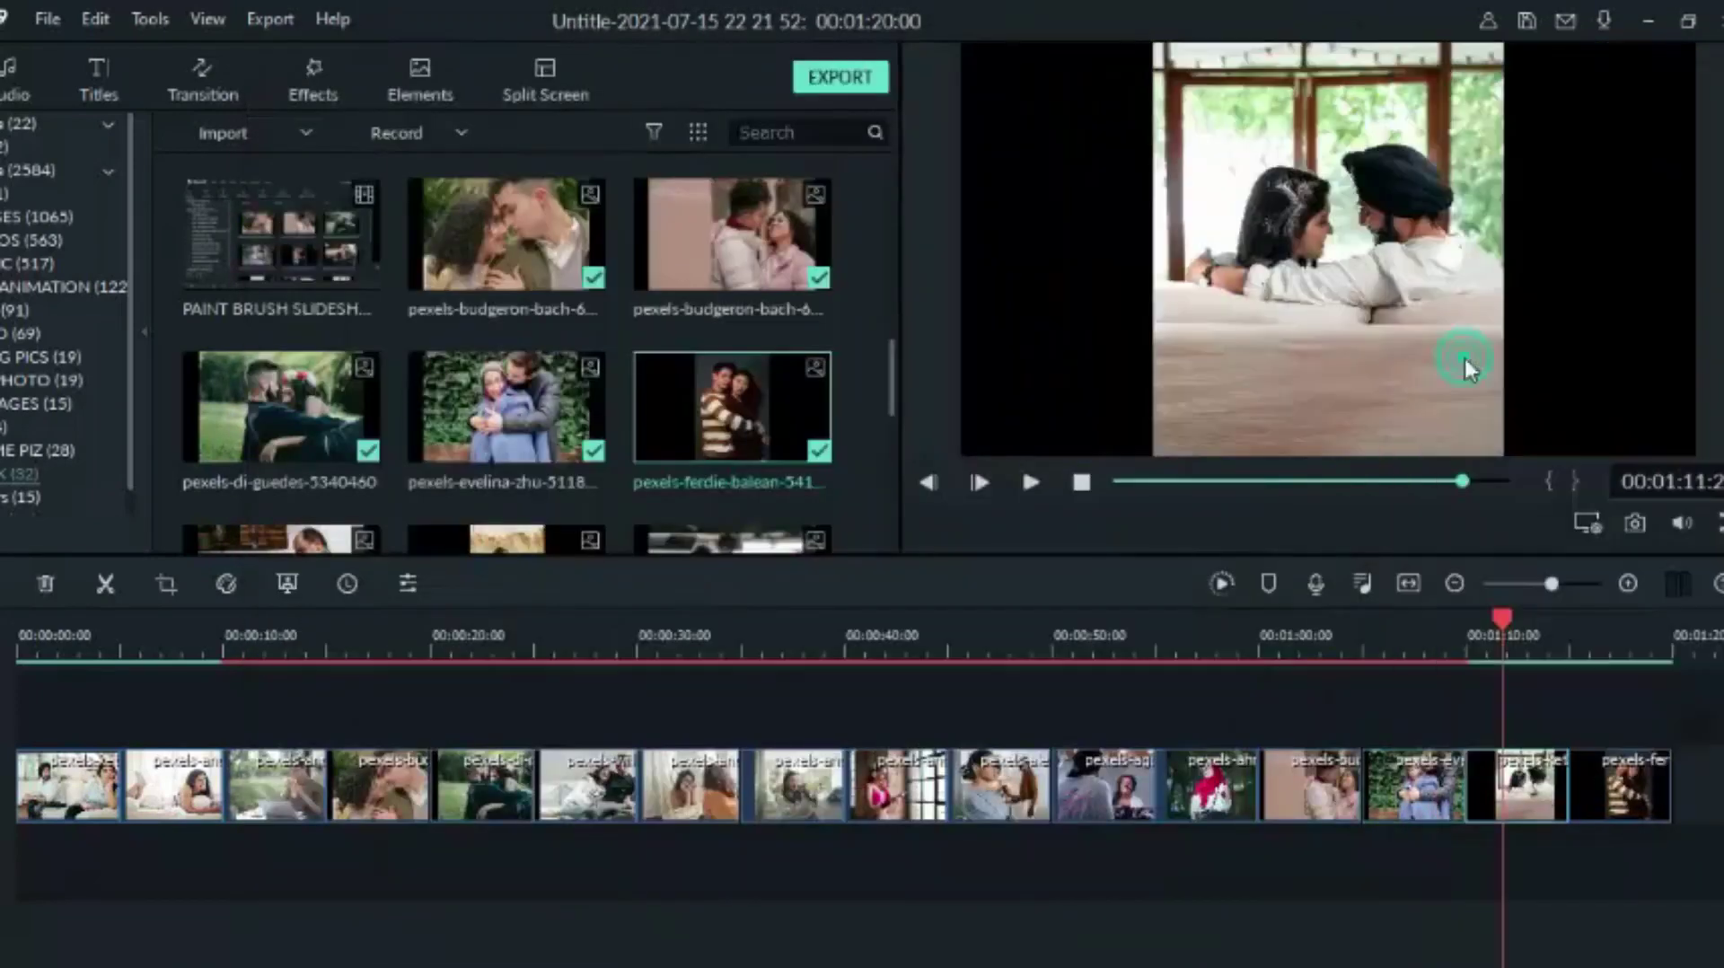
{"action": "left_click", "coordinate": [485, 765]}
{"action": "left_click", "coordinate": [467, 827]}
{"action": "left_click", "coordinate": [1114, 841]}
Crop the striped-sweater portrait to 16:9 framing the faces, then return the playhead to the start
{"action": "right_click", "coordinate": [1621, 786]}
{"action": "left_click", "coordinate": [1482, 374]}
{"action": "left_click", "coordinate": [485, 765]}
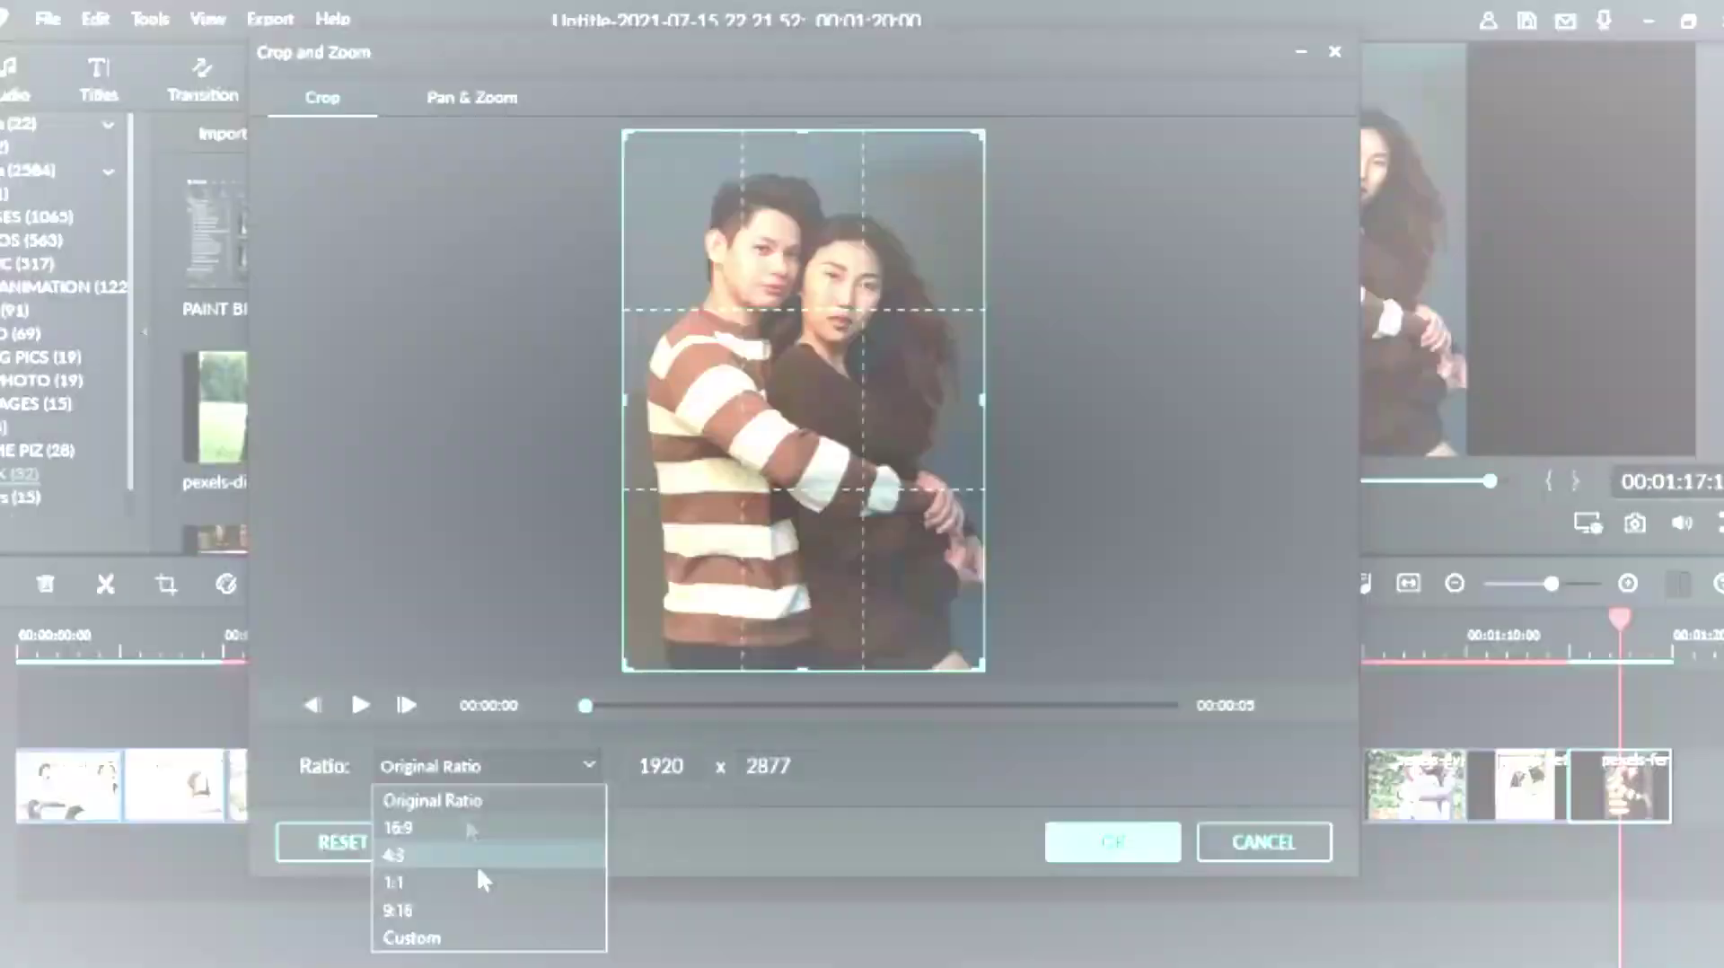
{"action": "left_click", "coordinate": [467, 827]}
{"action": "left_click_drag", "start_coordinate": [796, 467], "coordinate": [879, 325]}
{"action": "left_click", "coordinate": [1110, 842]}
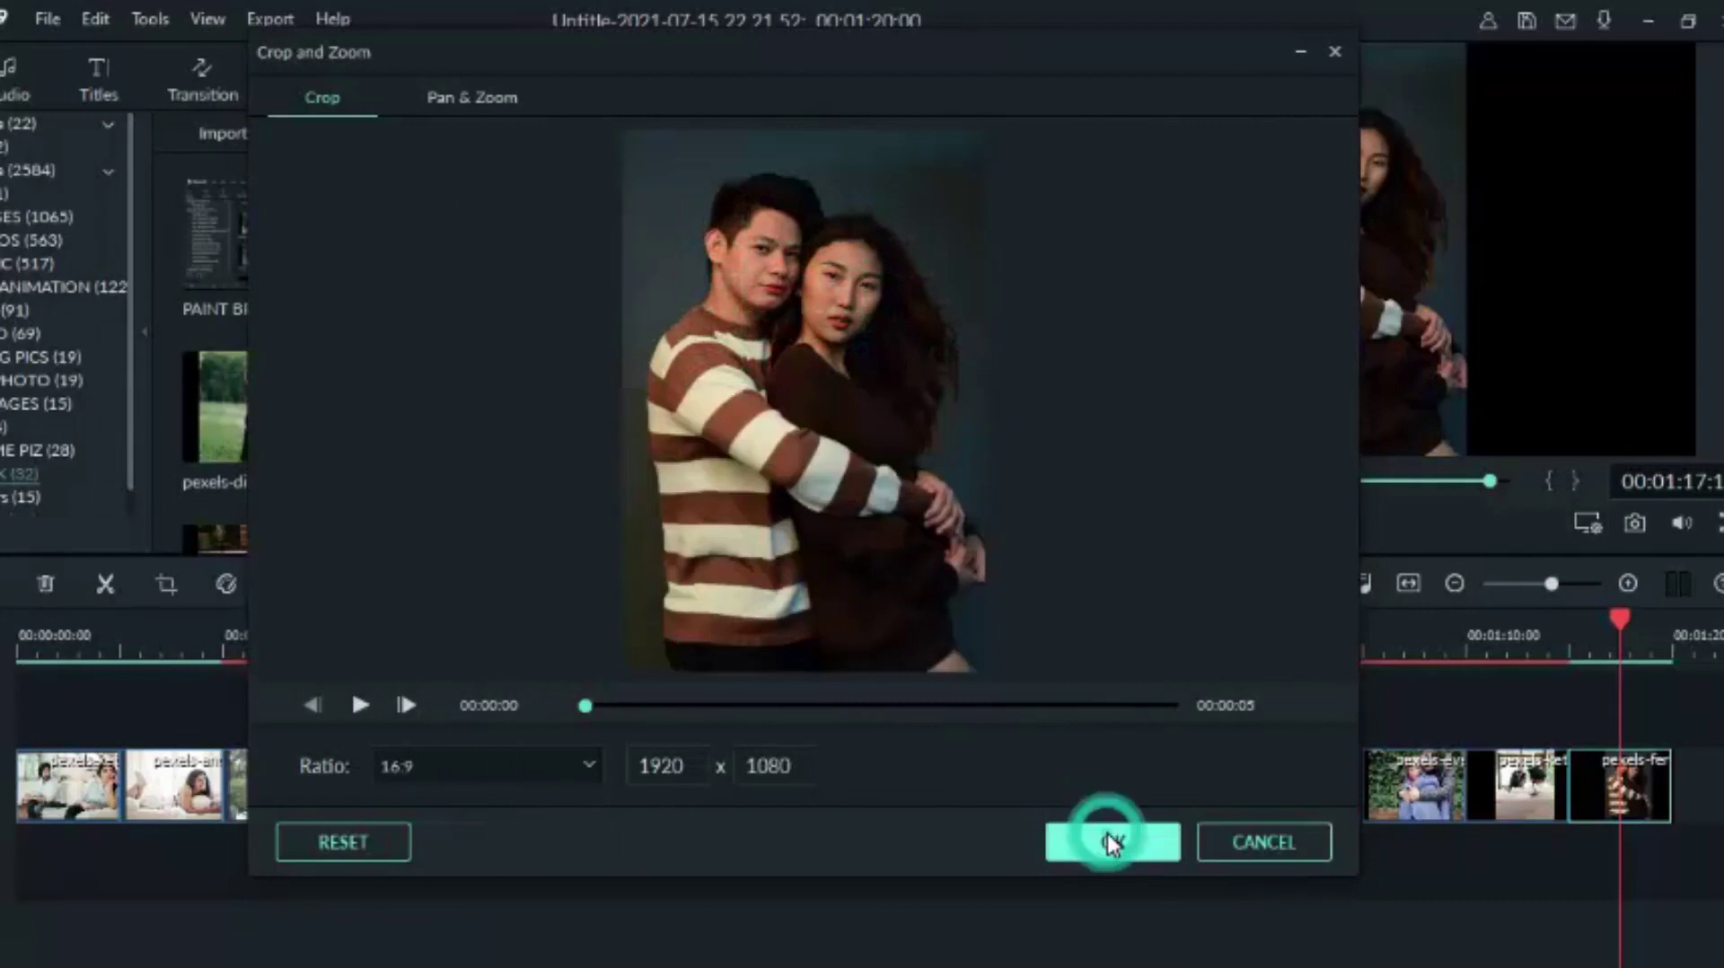
{"action": "left_click", "coordinate": [222, 630]}
{"action": "left_click_drag", "start_coordinate": [199, 640], "coordinate": [13, 716]}
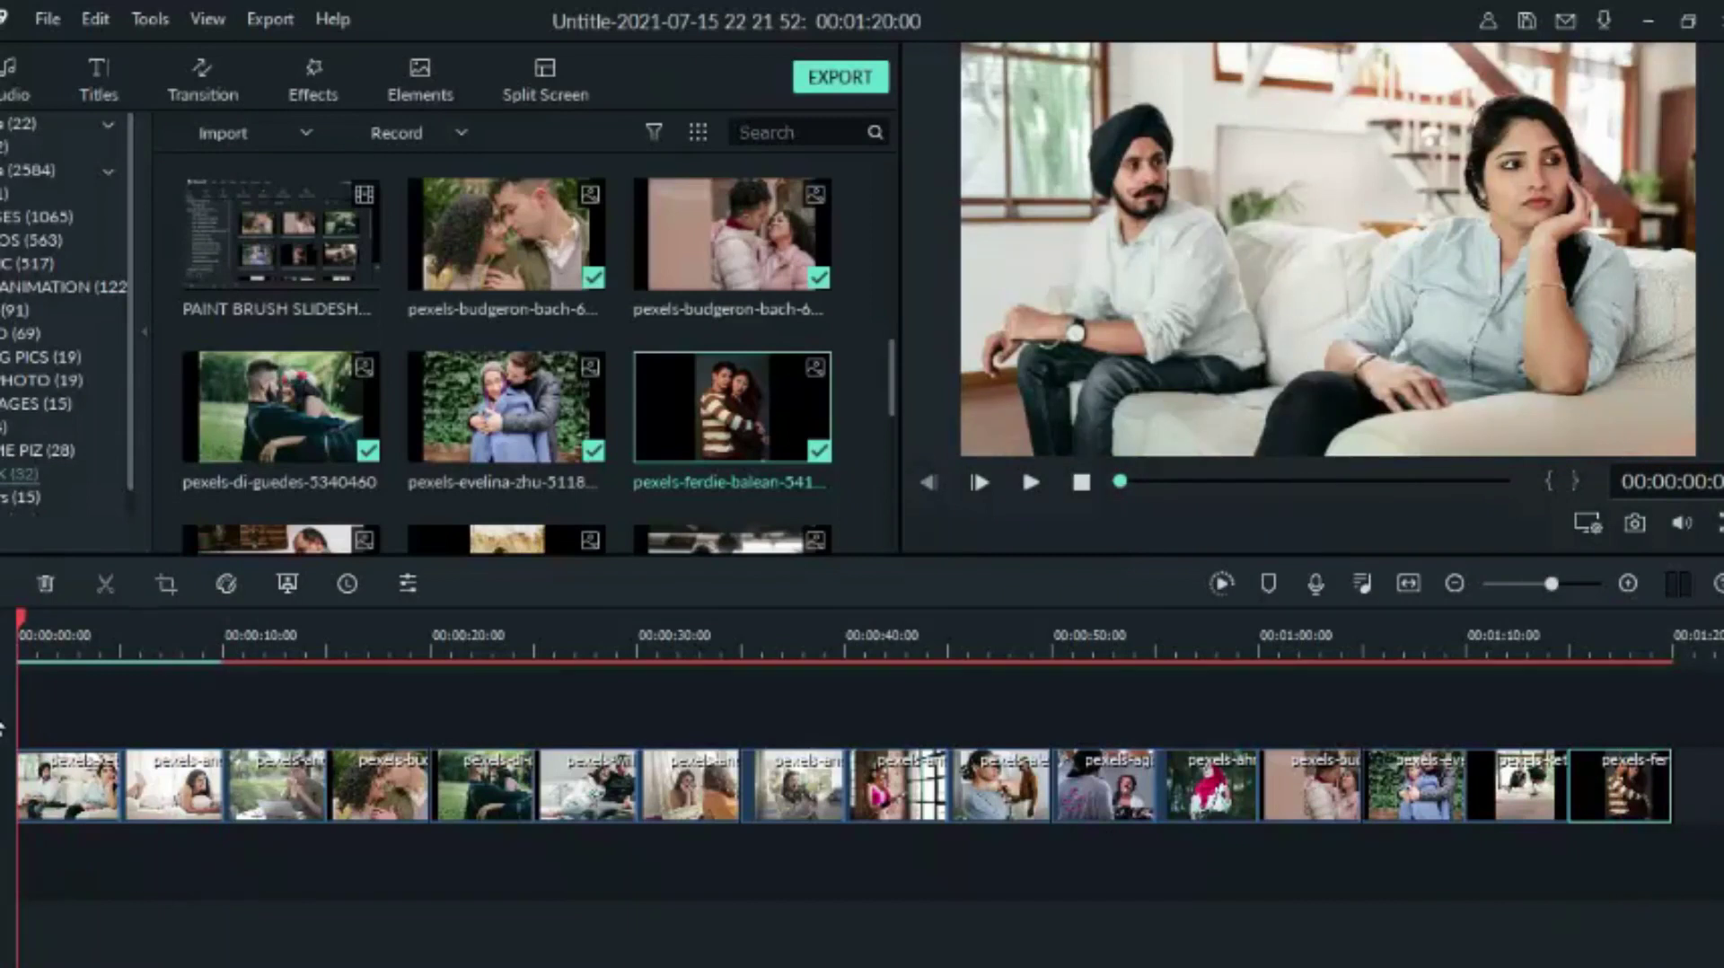
Give the couple-on-sofa photo a Pan & Zoom ending on a 4545 x 2557 framing toward the woman
{"action": "right_click", "coordinate": [78, 794]}
{"action": "left_click", "coordinate": [185, 363]}
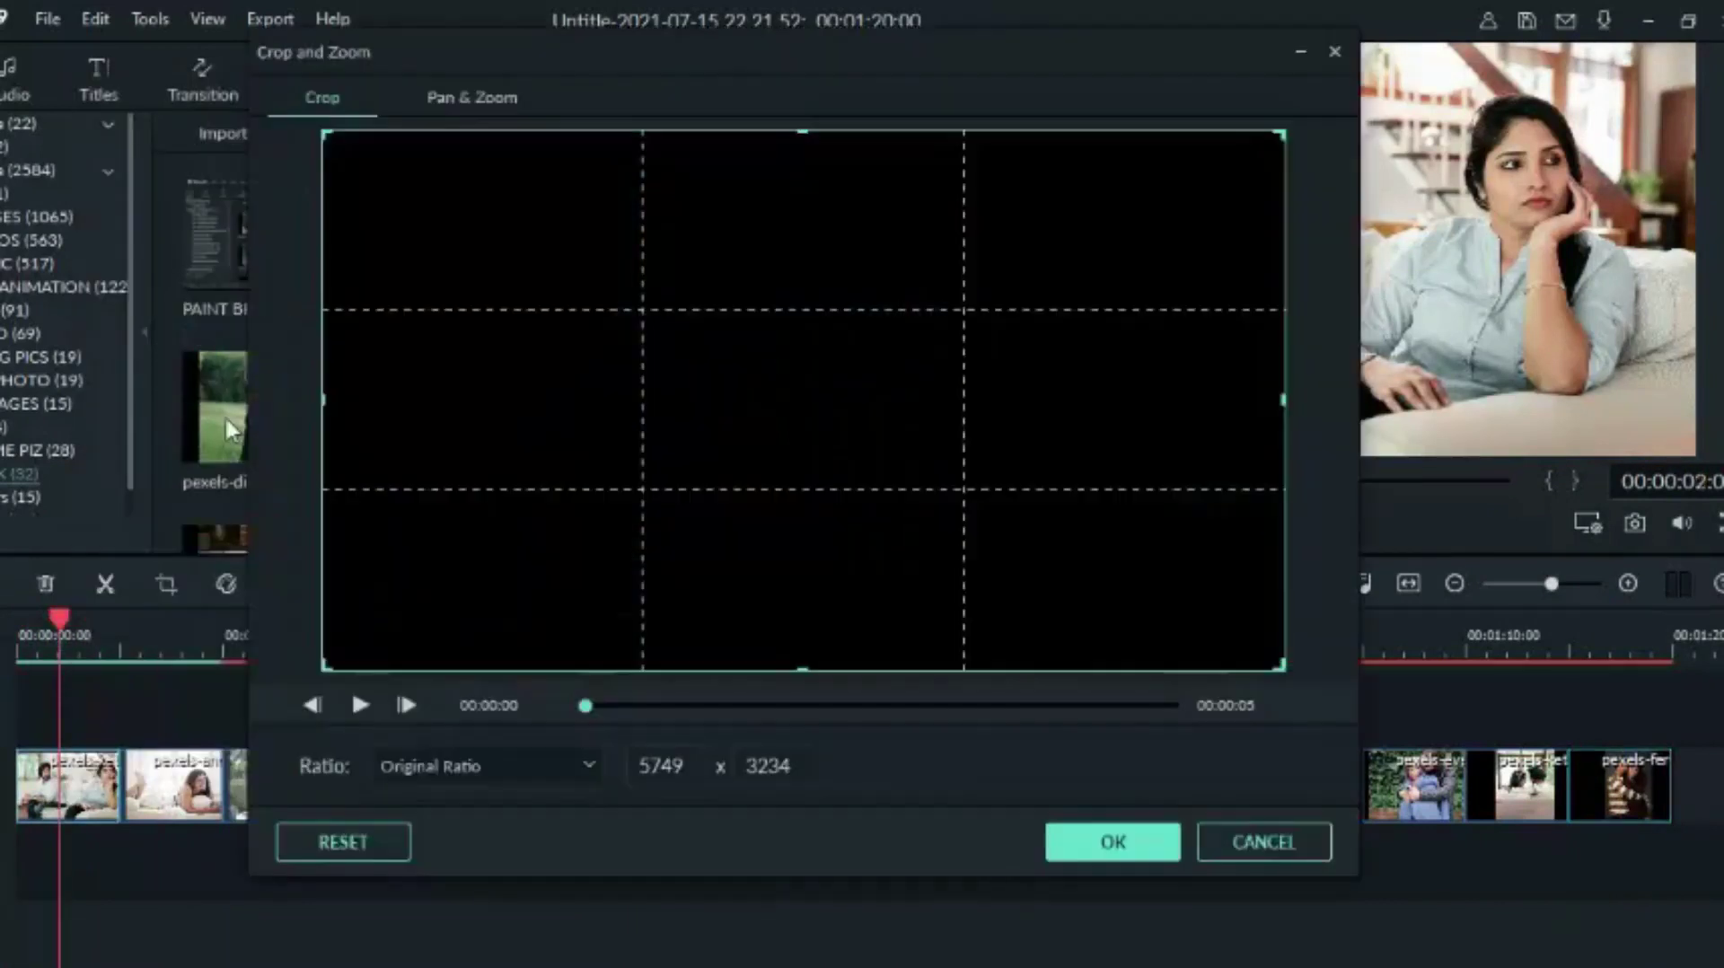
{"action": "left_click", "coordinate": [476, 96]}
{"action": "left_click", "coordinate": [512, 781]}
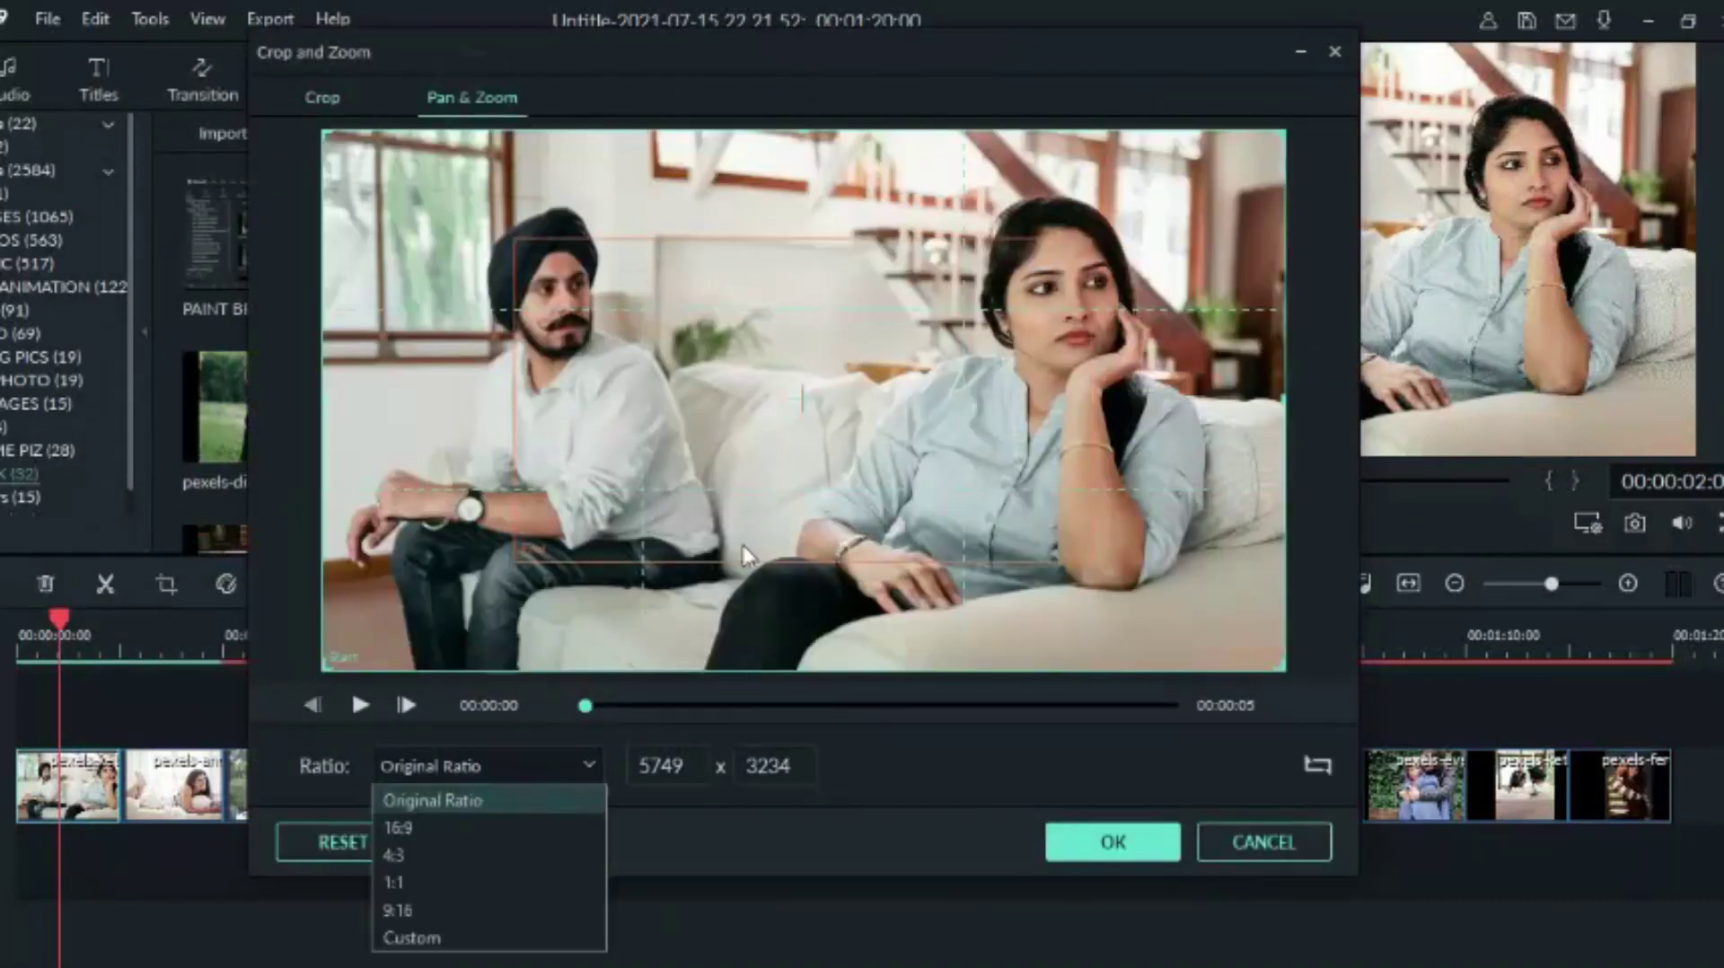
{"action": "left_click", "coordinate": [654, 528]}
{"action": "left_click_drag", "start_coordinate": [819, 409], "coordinate": [900, 354]}
{"action": "left_click_drag", "start_coordinate": [590, 503], "coordinate": [764, 397]}
{"action": "left_click_drag", "start_coordinate": [959, 350], "coordinate": [956, 399]}
{"action": "left_click", "coordinate": [1315, 762]}
{"action": "left_click_drag", "start_coordinate": [1275, 660], "coordinate": [1083, 600]}
{"action": "left_click_drag", "start_coordinate": [743, 545], "coordinate": [858, 568]}
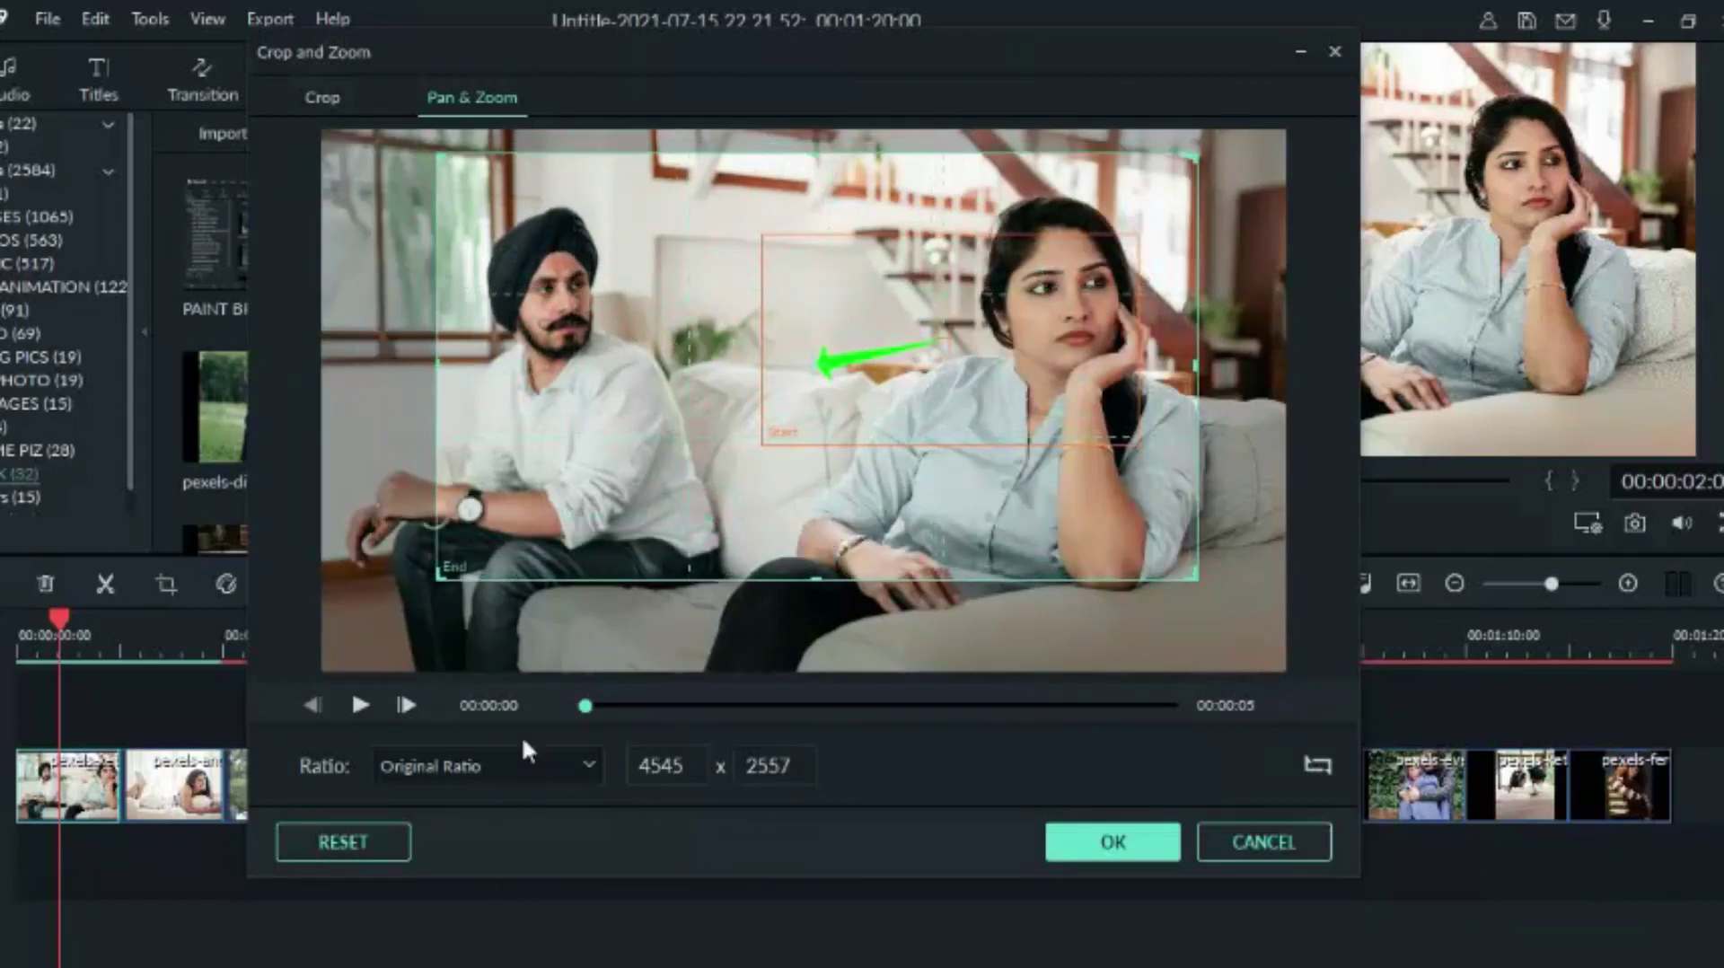
{"action": "left_click", "coordinate": [360, 705]}
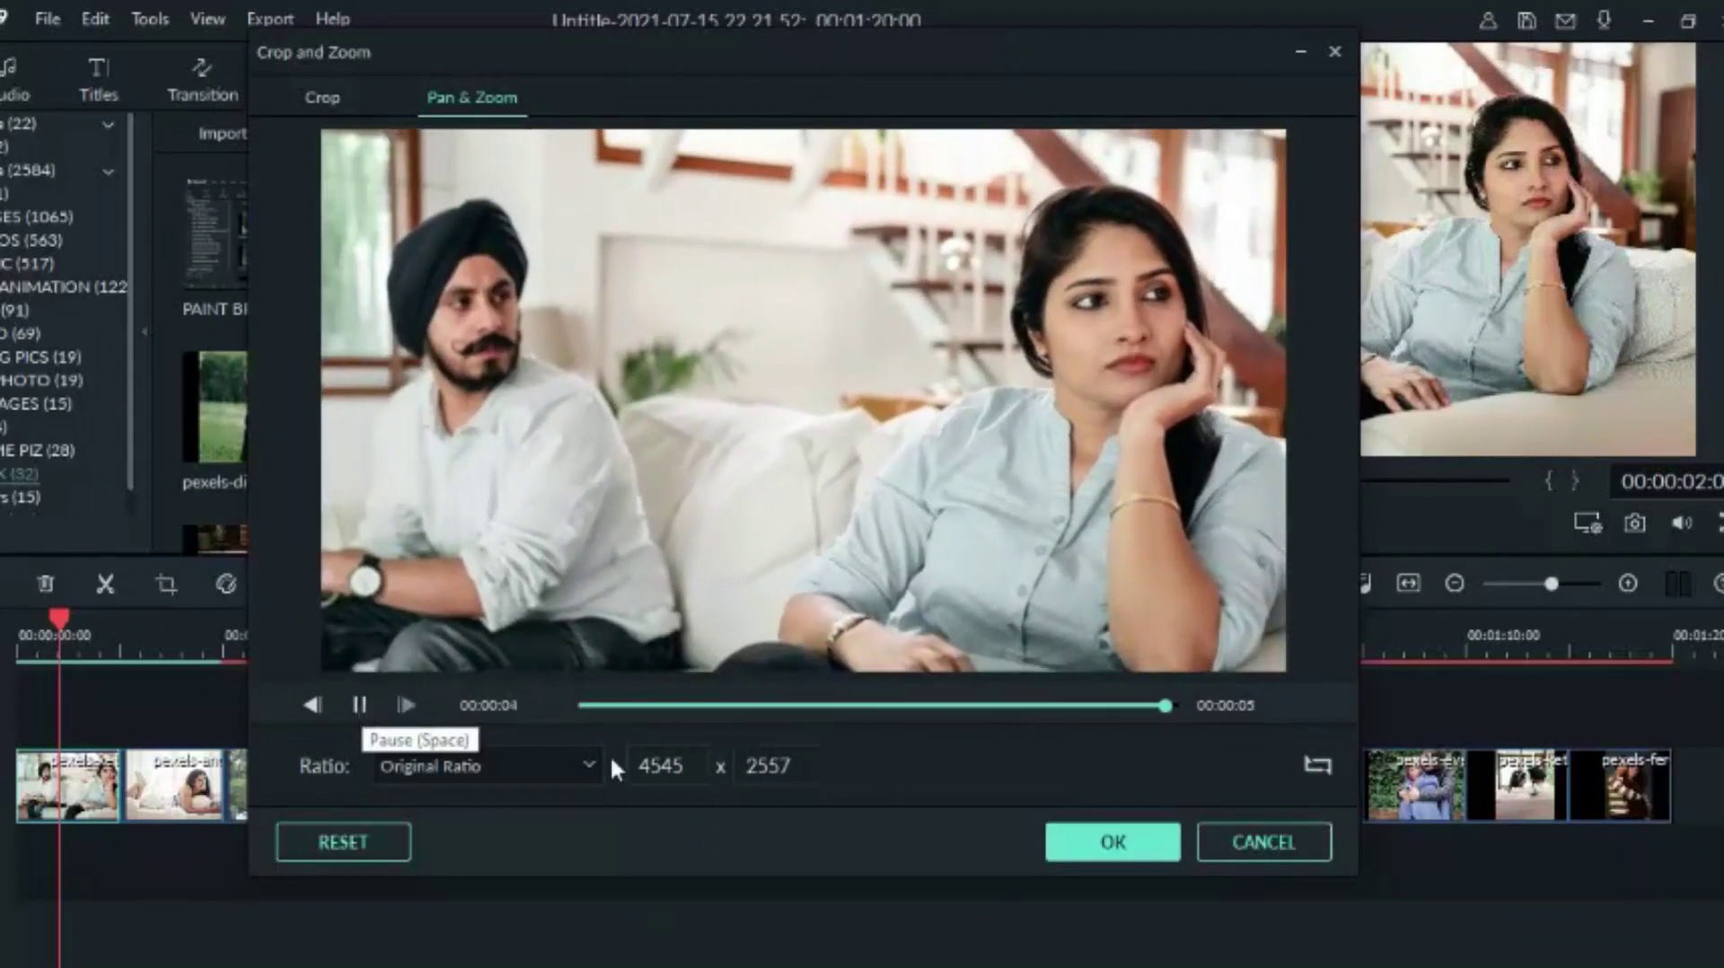
{"action": "left_click", "coordinate": [1111, 842]}
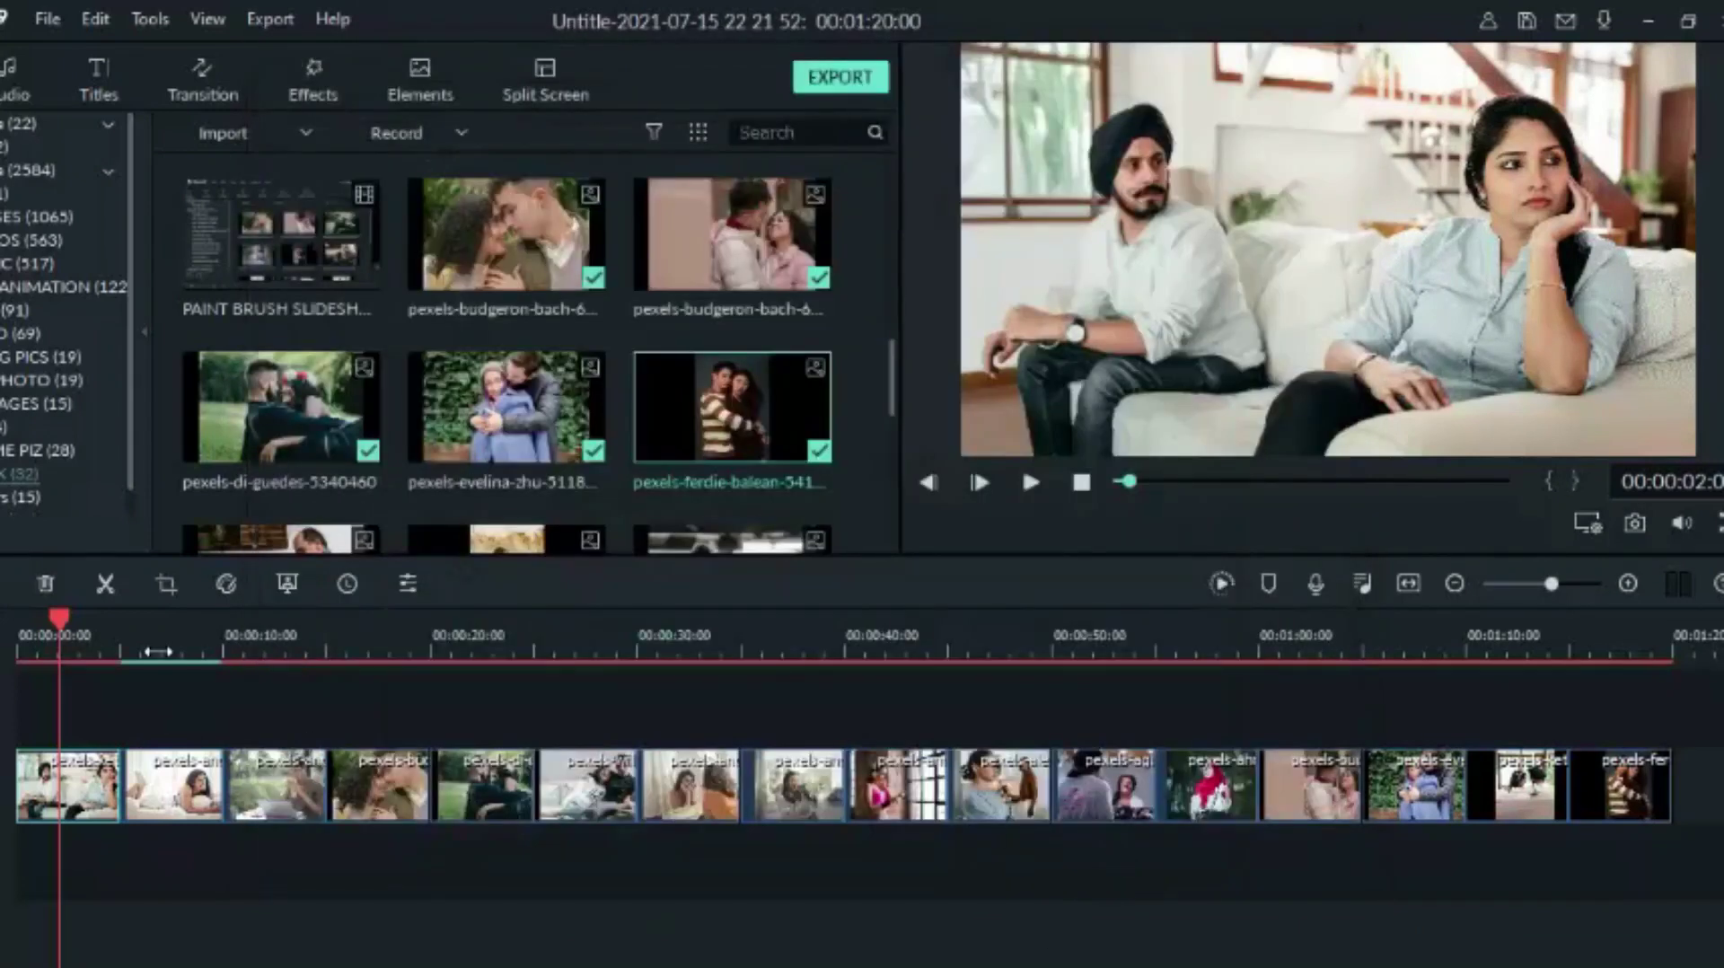
Add a Pan & Zoom to the woman-on-bed photo with a 5008 x 3339 framing, start and end swapped
{"action": "right_click", "coordinate": [191, 795]}
{"action": "left_click", "coordinate": [321, 358]}
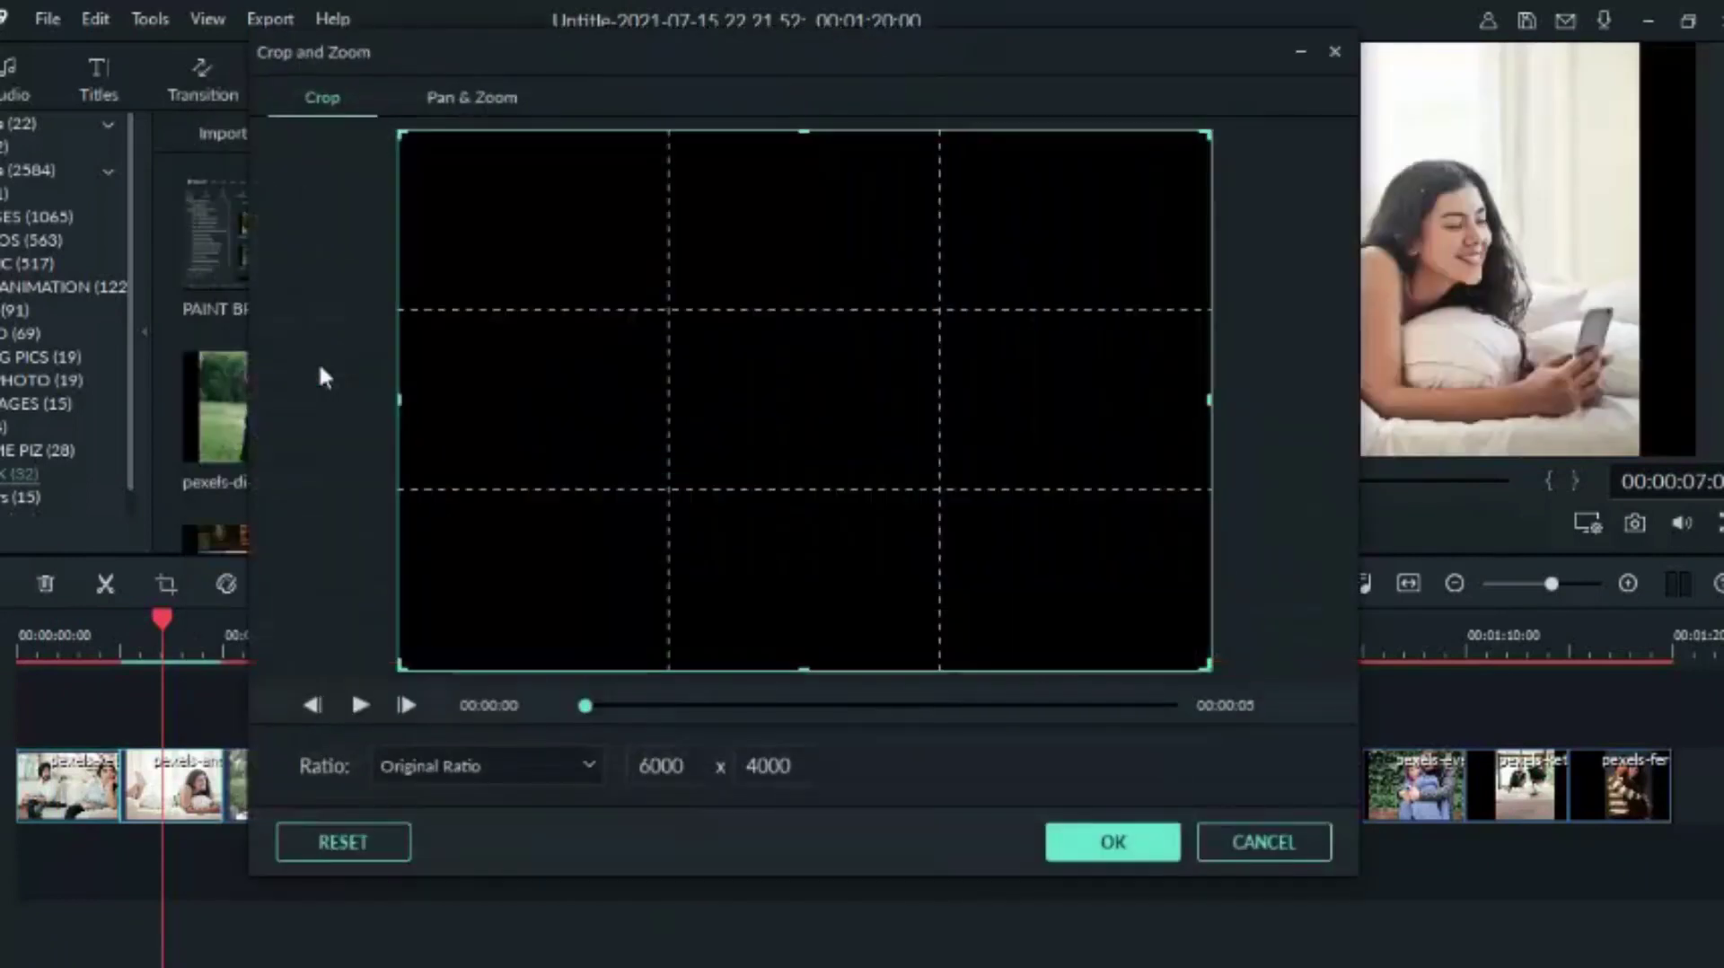
{"action": "left_click", "coordinate": [485, 99]}
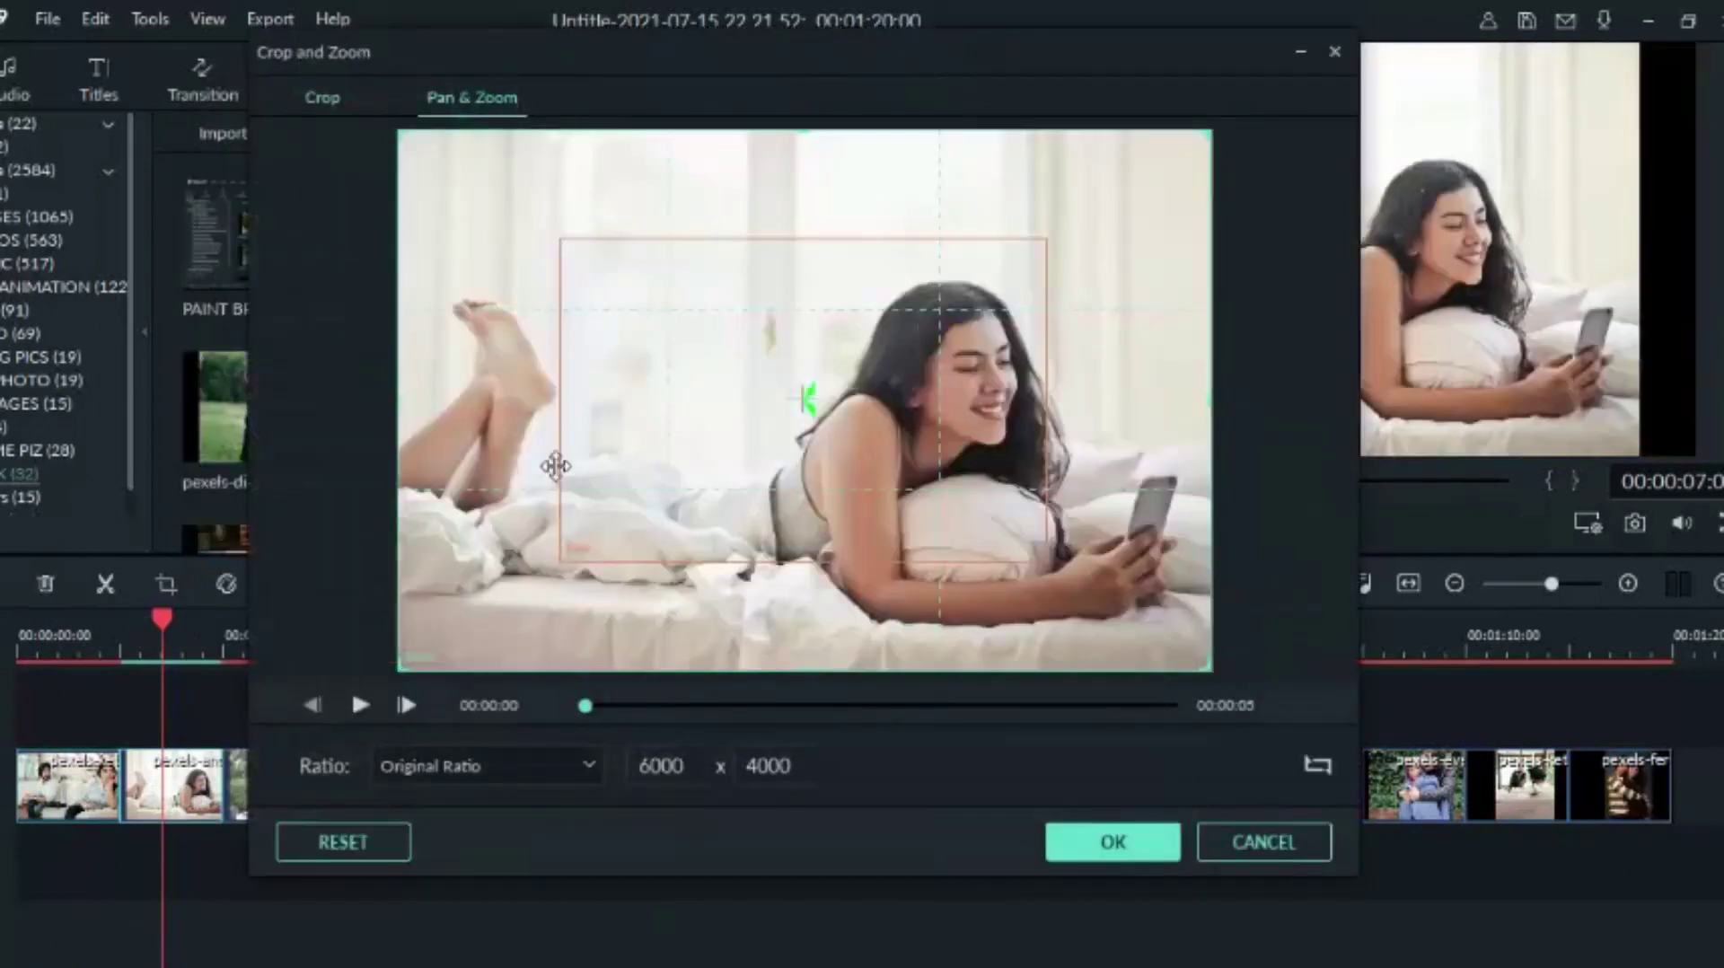
{"action": "left_click", "coordinate": [708, 468]}
{"action": "mouse_move", "coordinate": [708, 469]}
{"action": "left_mouse_down"}
{"action": "mouse_move", "coordinate": [777, 492]}
{"action": "mouse_move", "coordinate": [1006, 500]}
{"action": "left_mouse_up"}
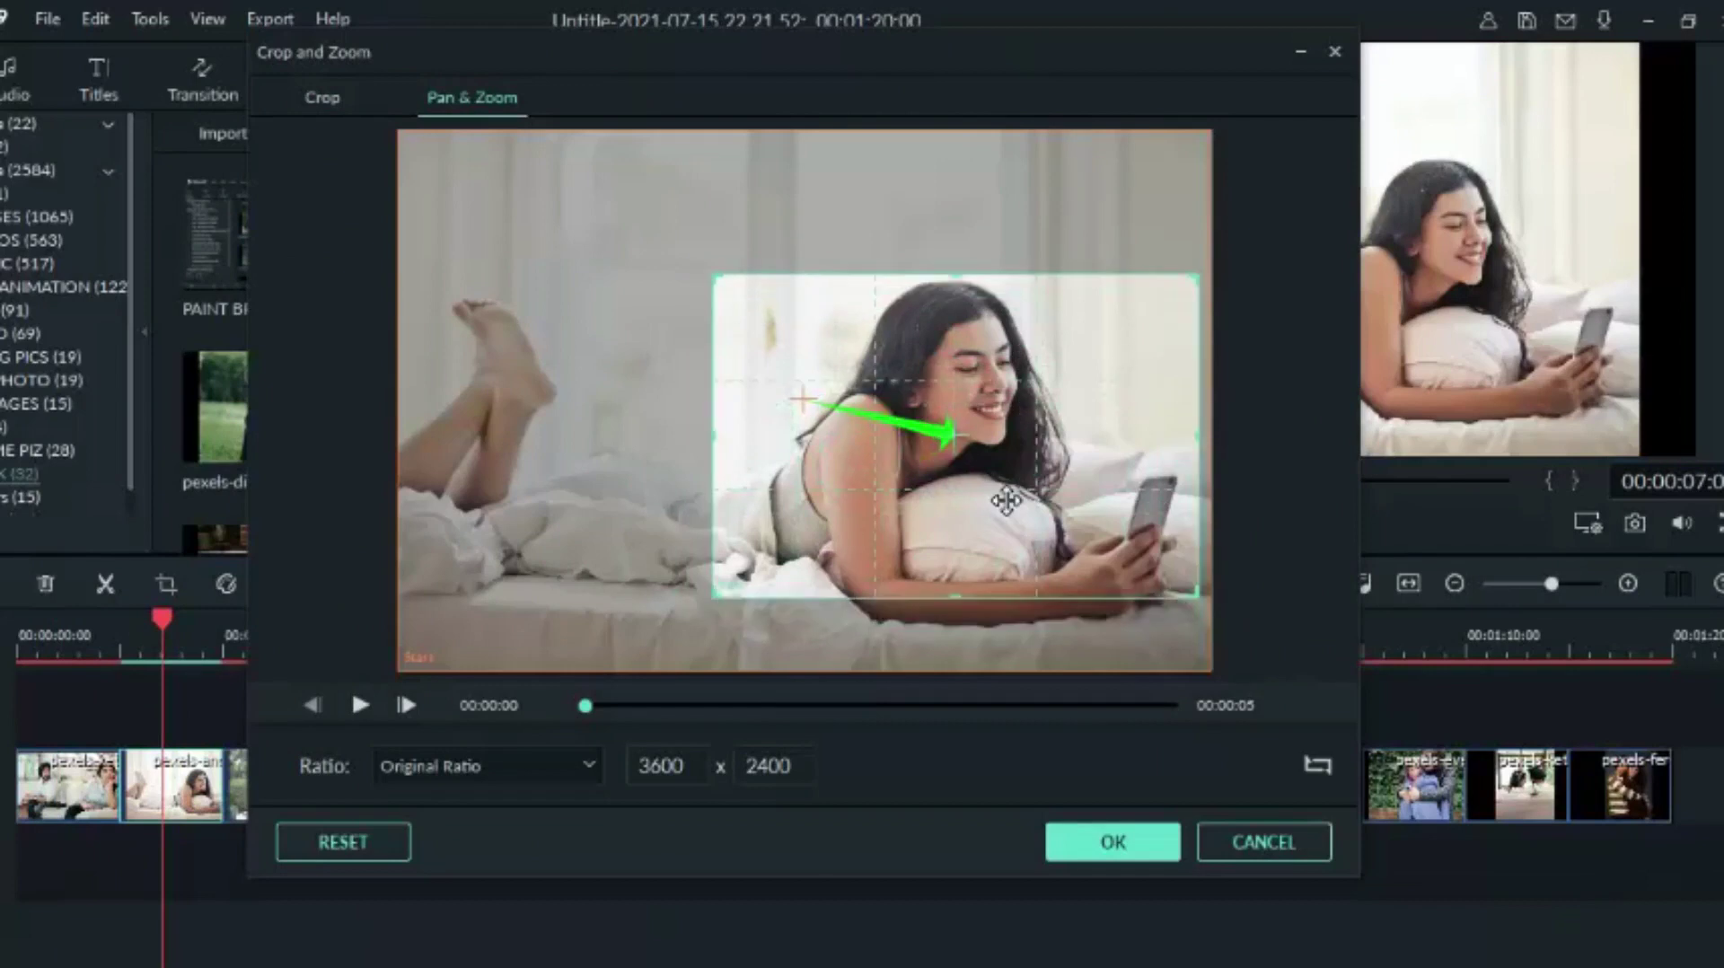
{"action": "left_click", "coordinate": [1317, 768]}
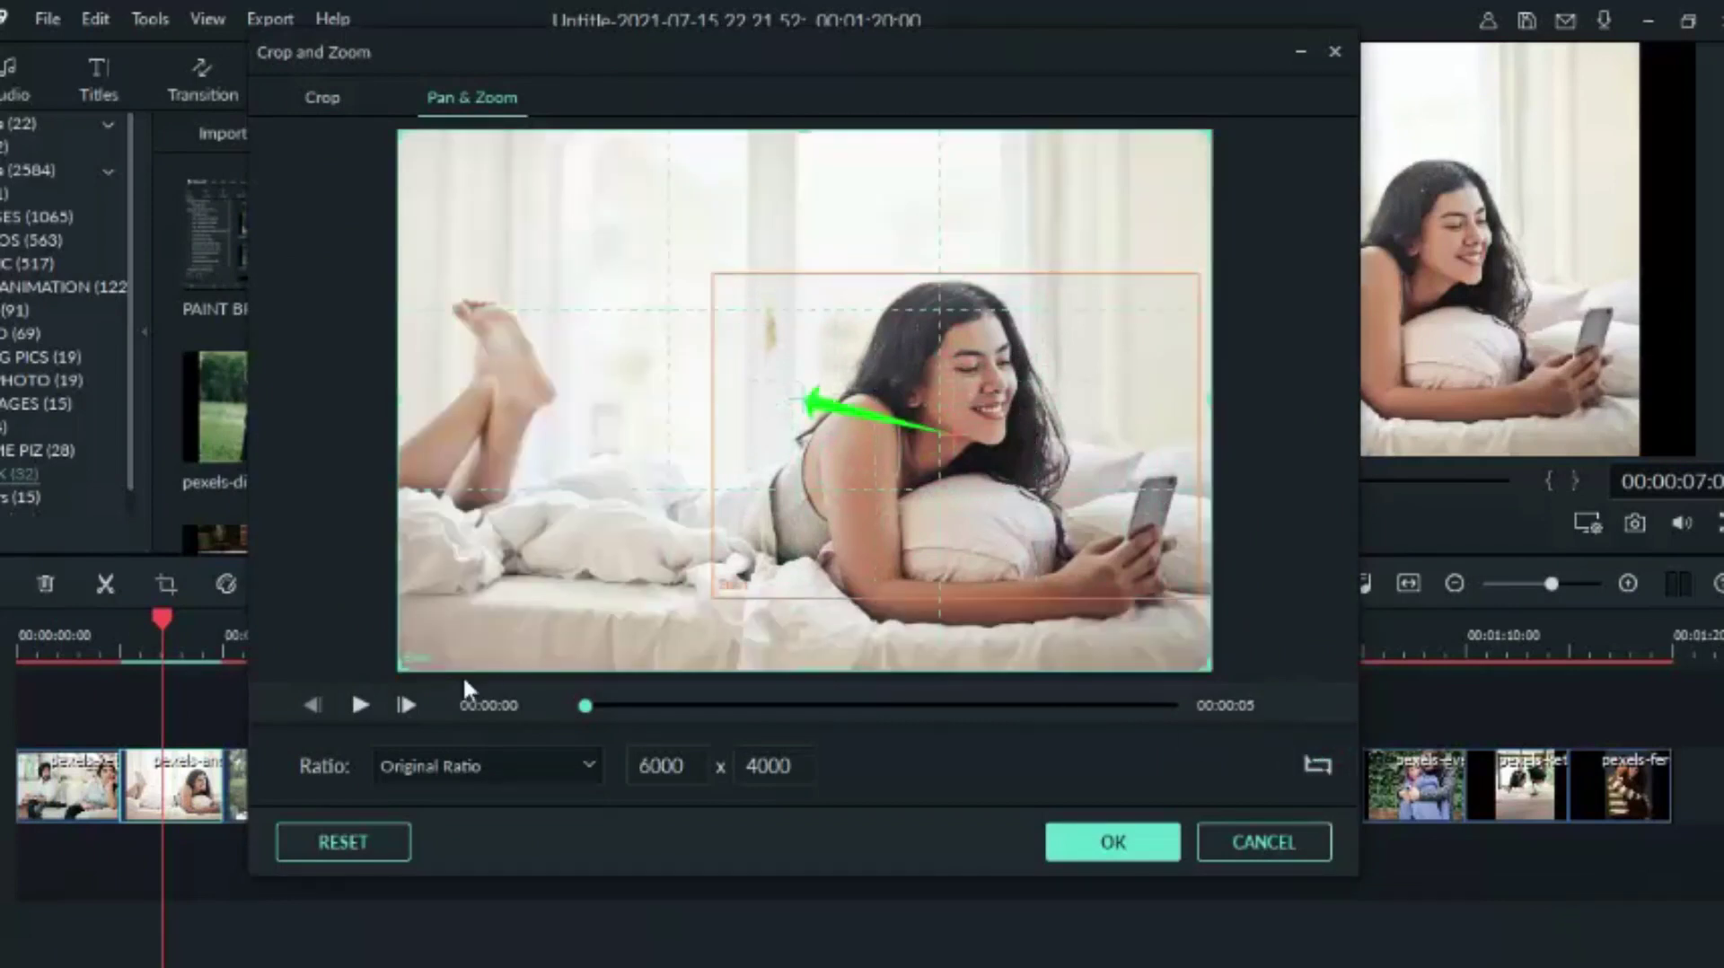
{"action": "left_click_drag", "start_coordinate": [1206, 673], "coordinate": [1077, 608]}
{"action": "left_click_drag", "start_coordinate": [998, 526], "coordinate": [1000, 612]}
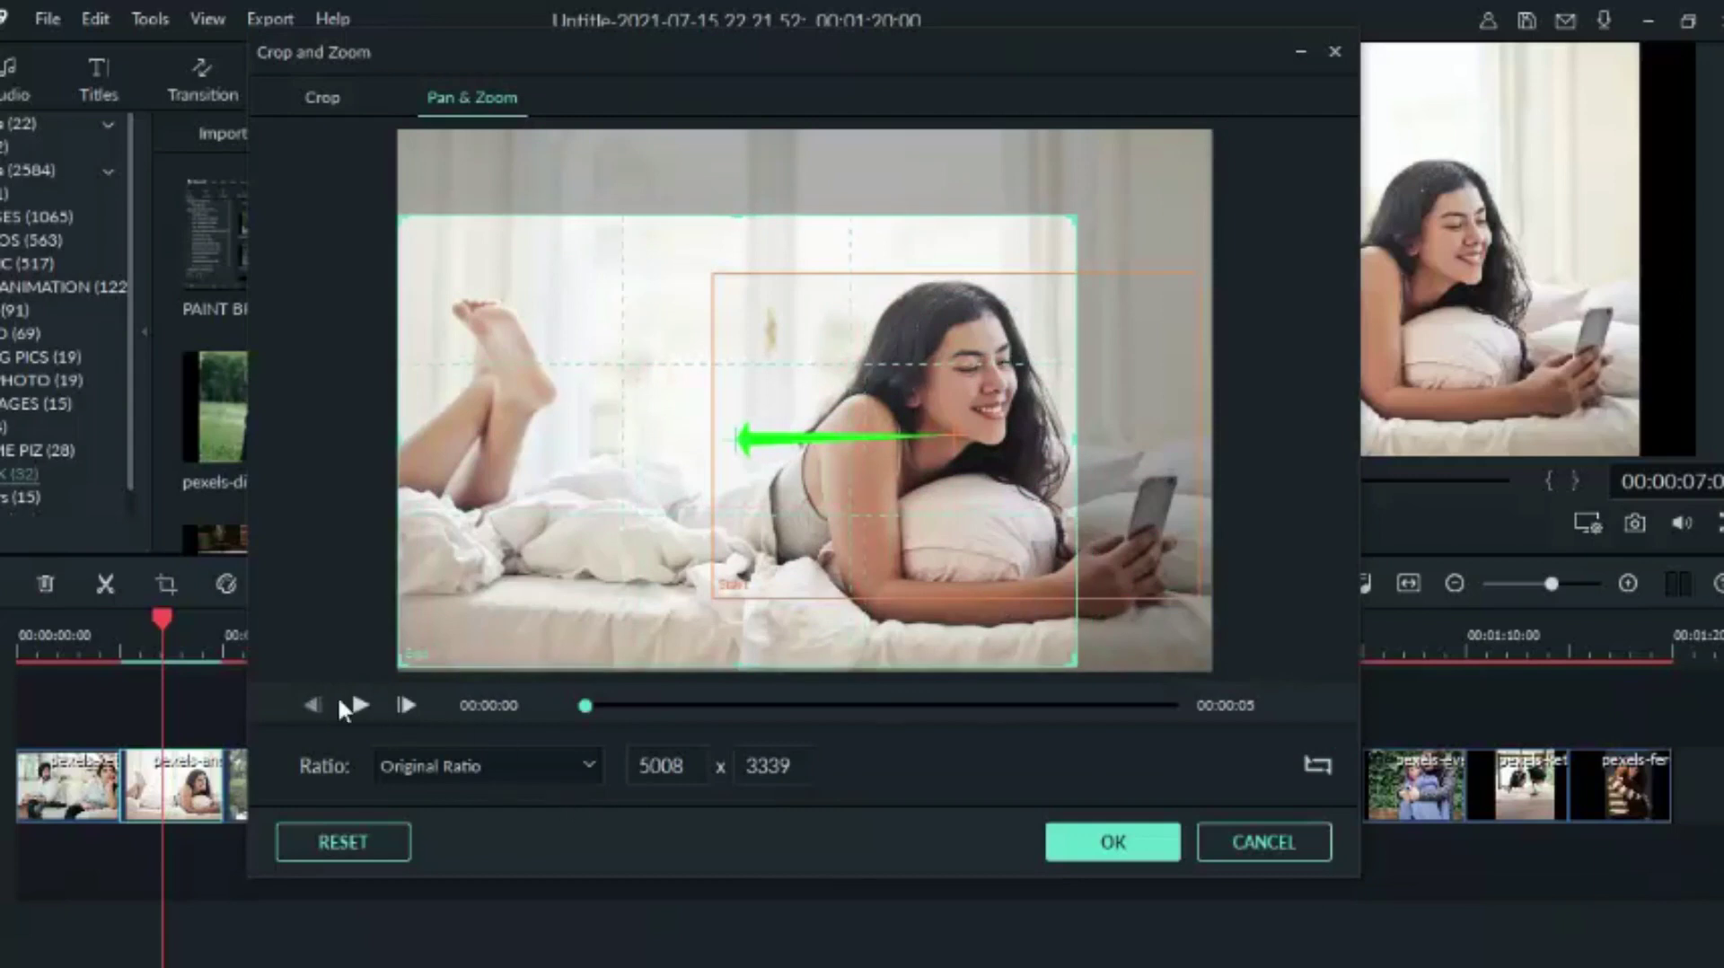
{"action": "left_click", "coordinate": [358, 704]}
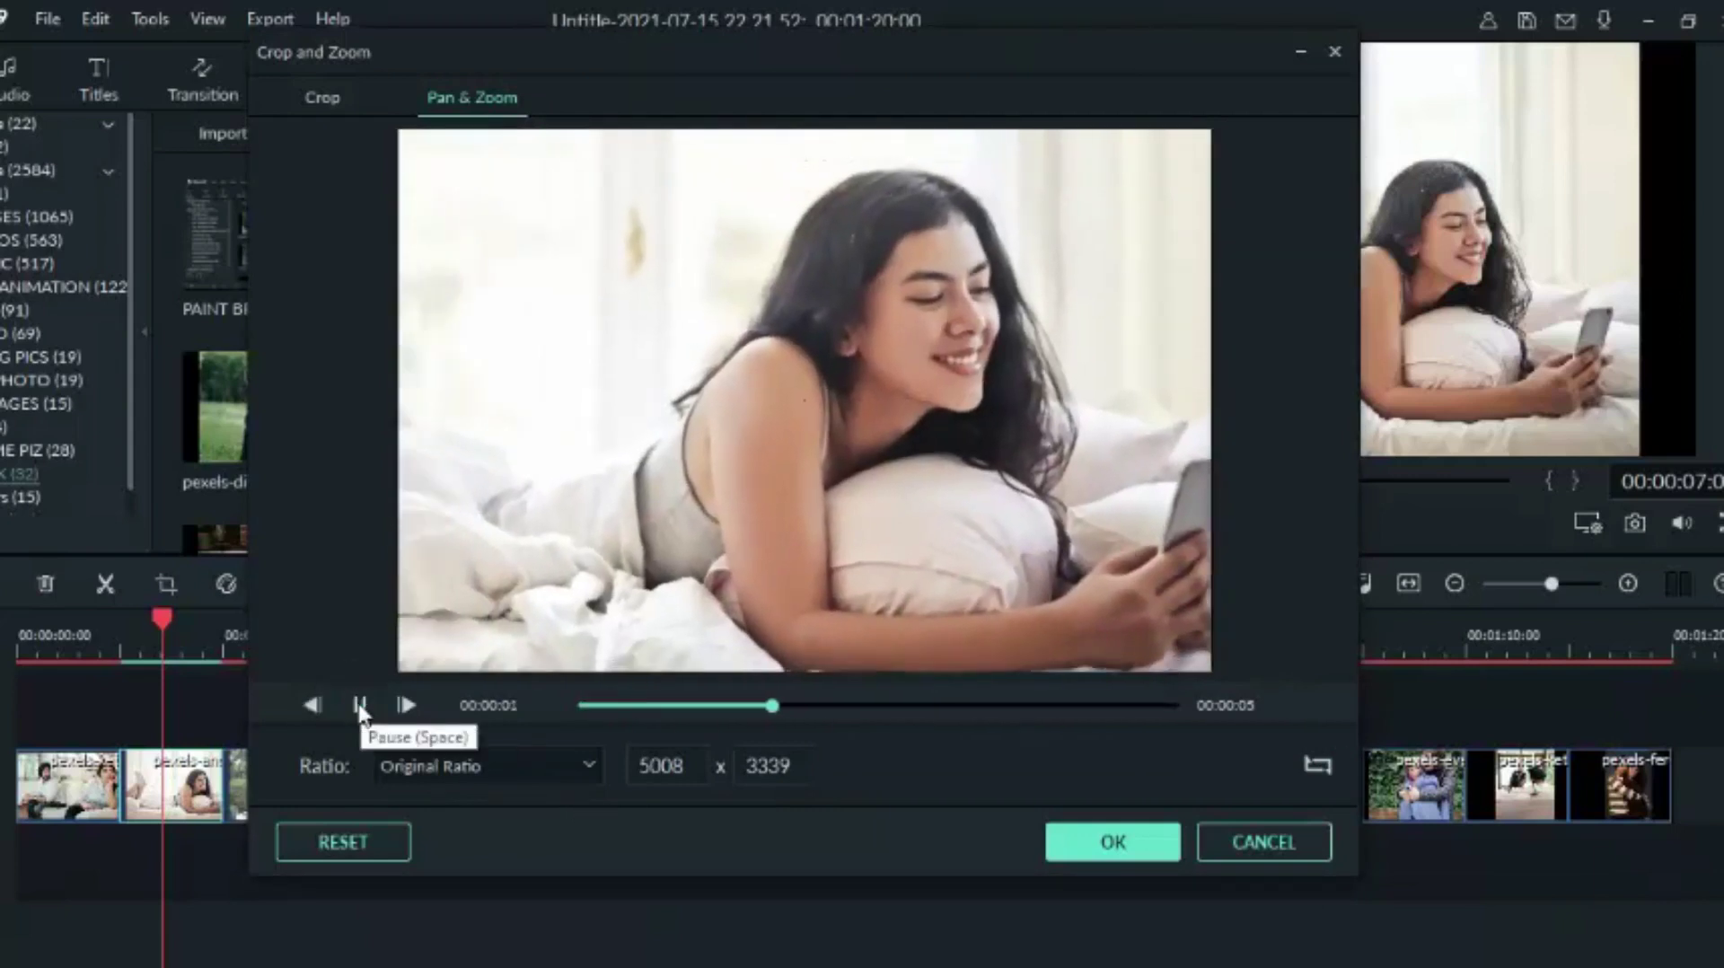
{"action": "left_click", "coordinate": [1313, 764]}
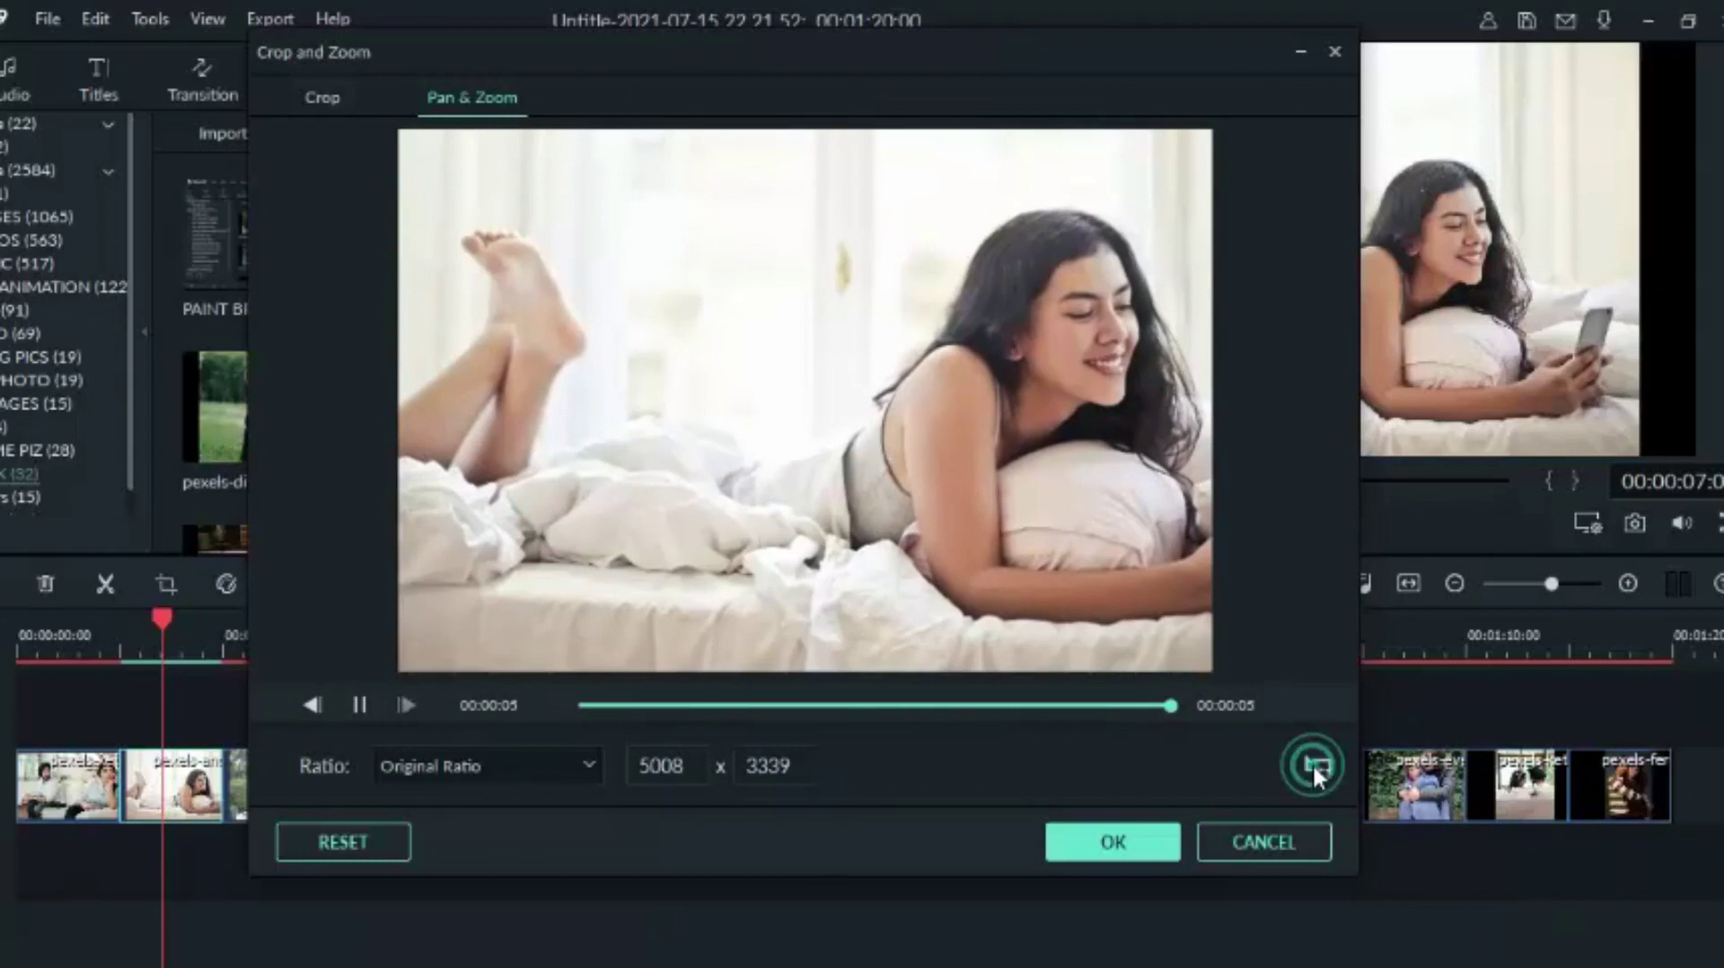
{"action": "left_click", "coordinate": [359, 704]}
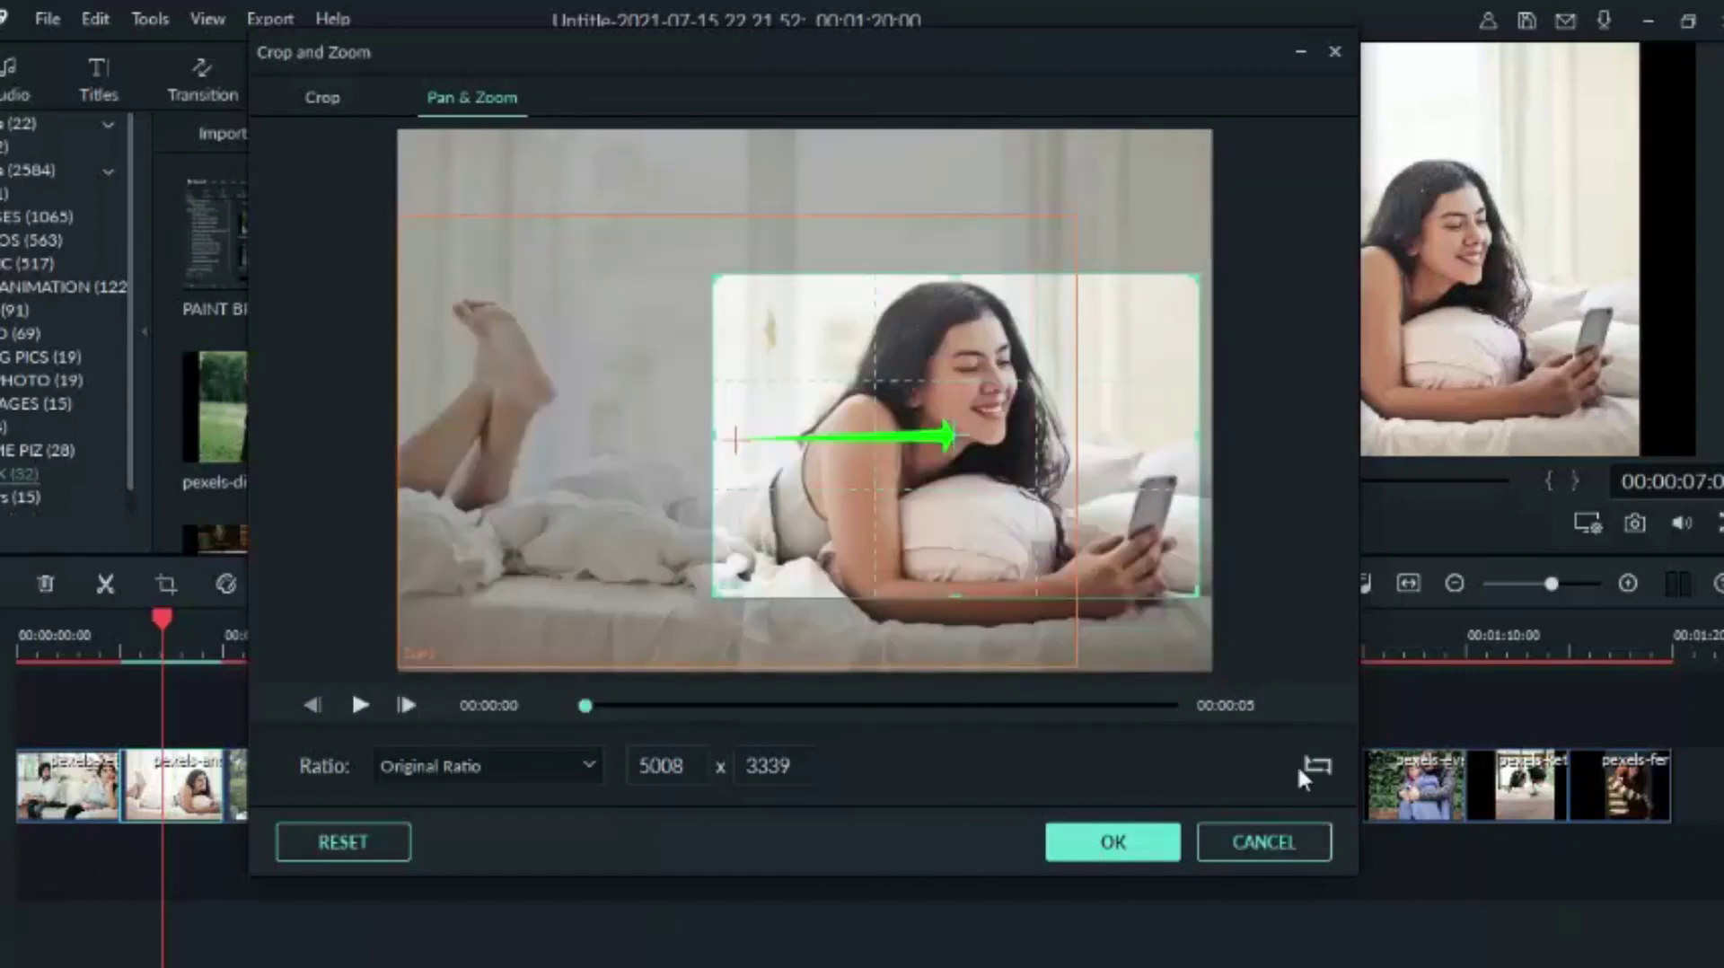
{"action": "left_click", "coordinate": [355, 704]}
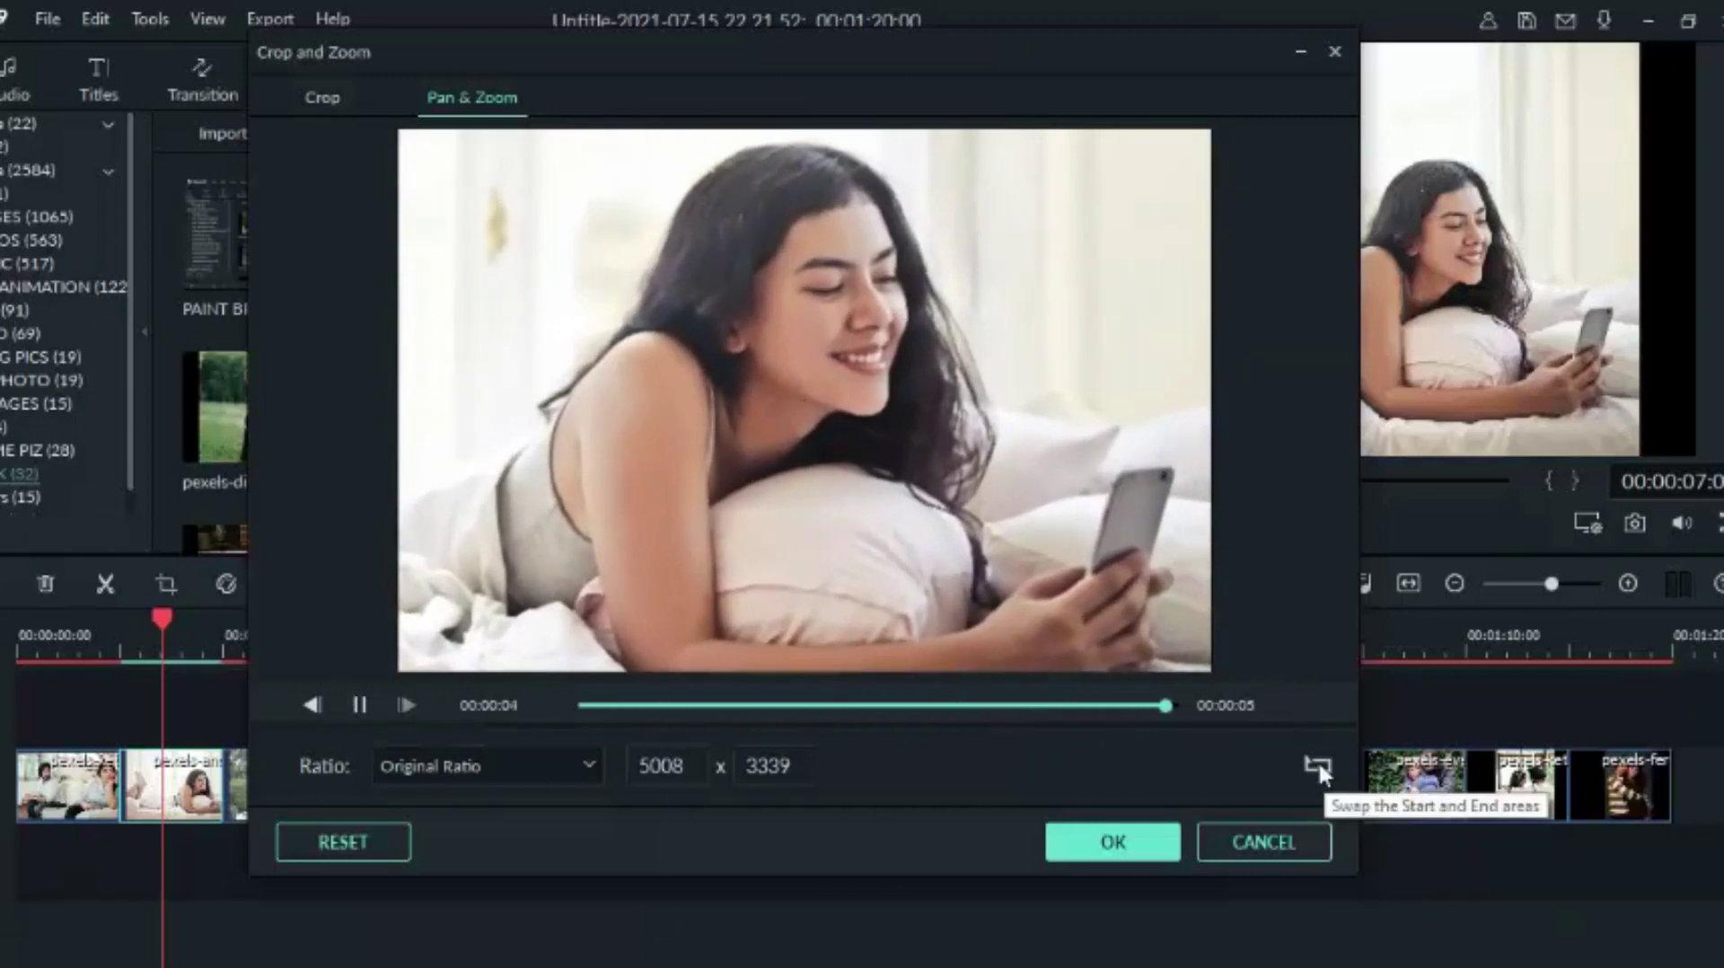
{"action": "left_click", "coordinate": [1318, 764]}
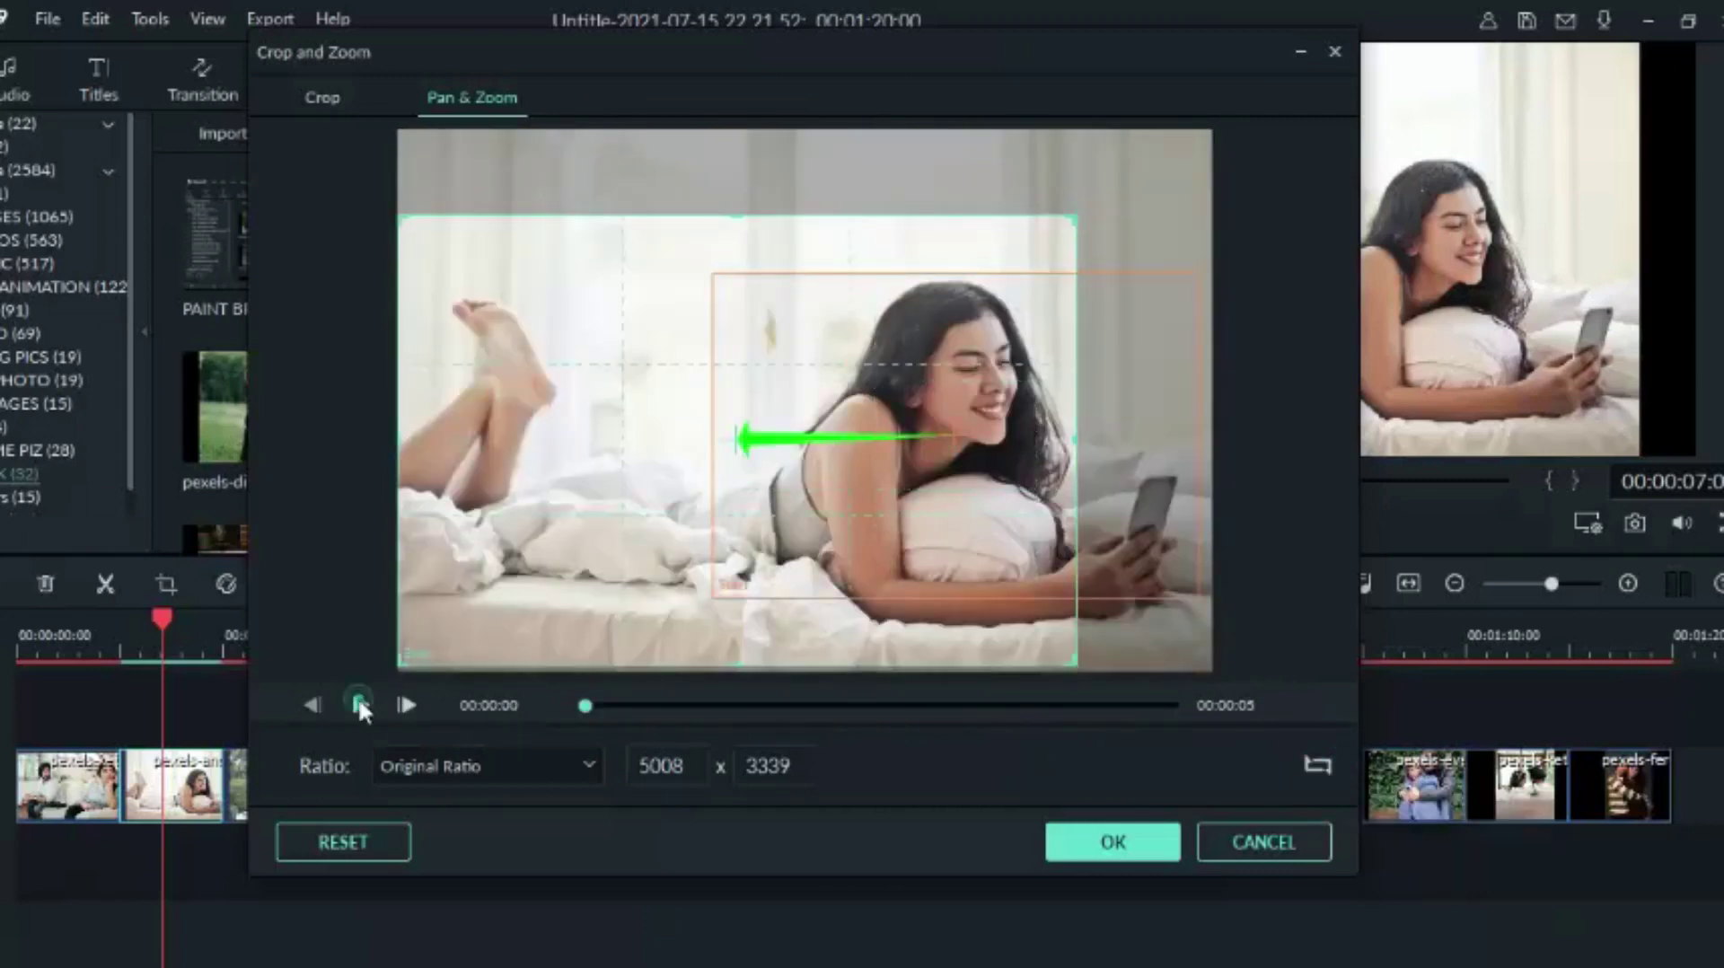
{"action": "left_click", "coordinate": [359, 705]}
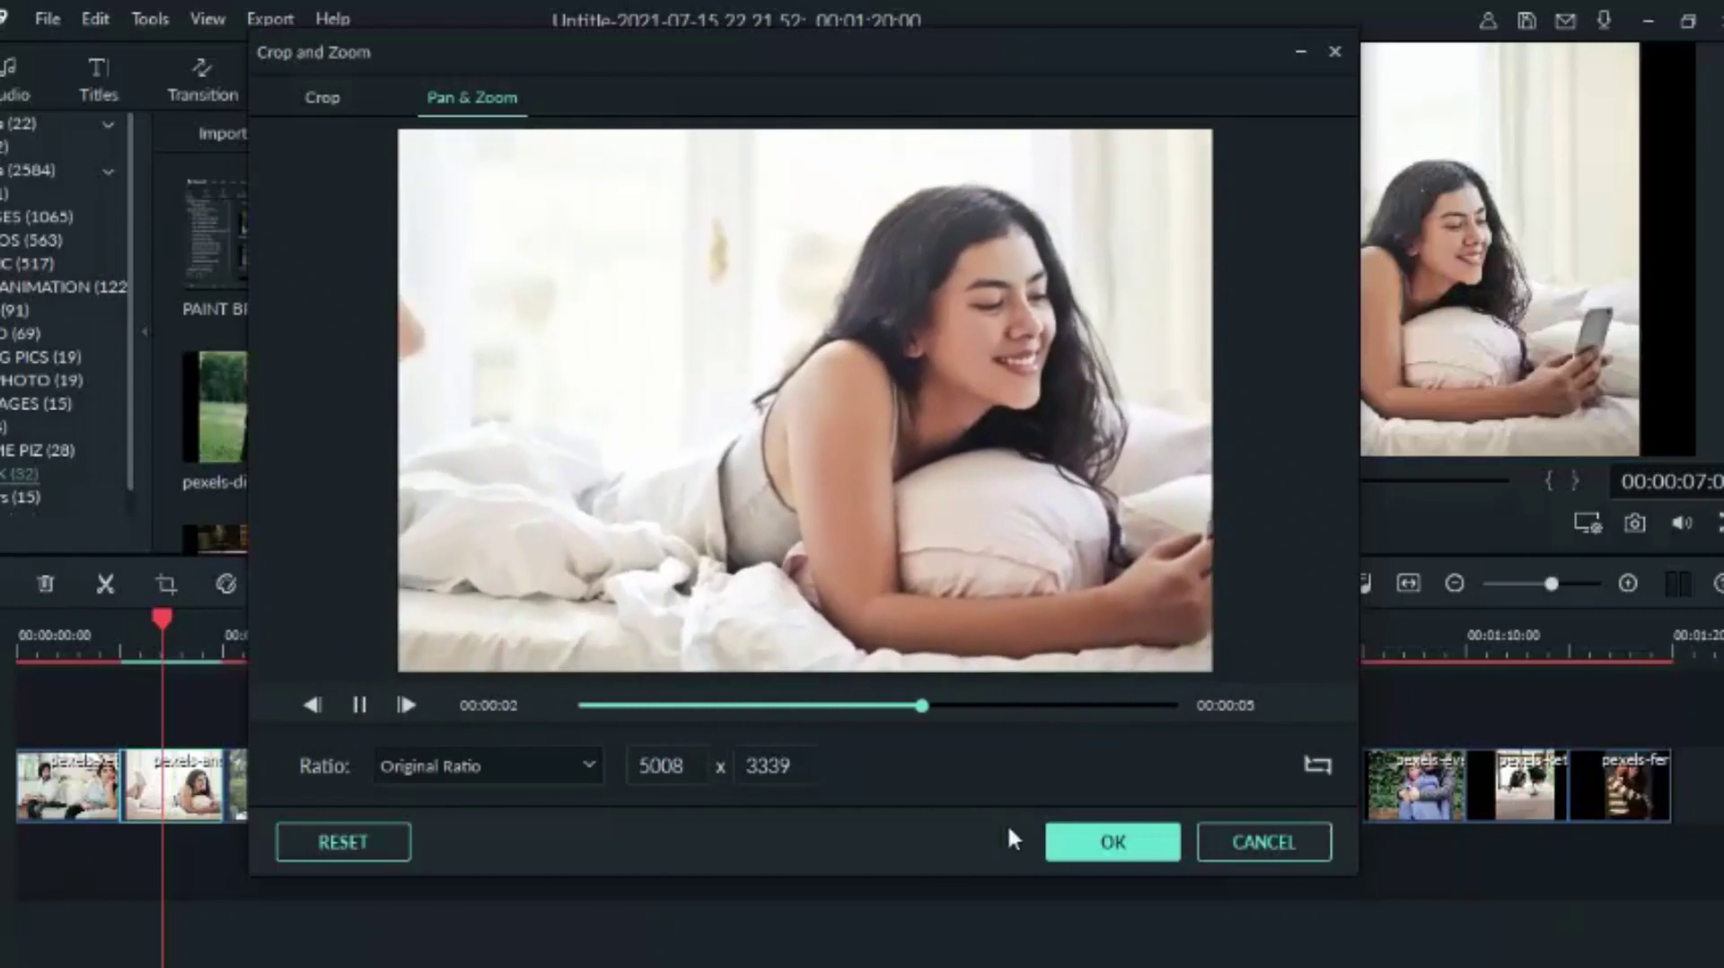
Confirm the bed photo's motion, then pan-and-zoom the juice-drinking man's photo to a 3600 x 2029 framing on his face
{"action": "left_click", "coordinate": [1114, 844]}
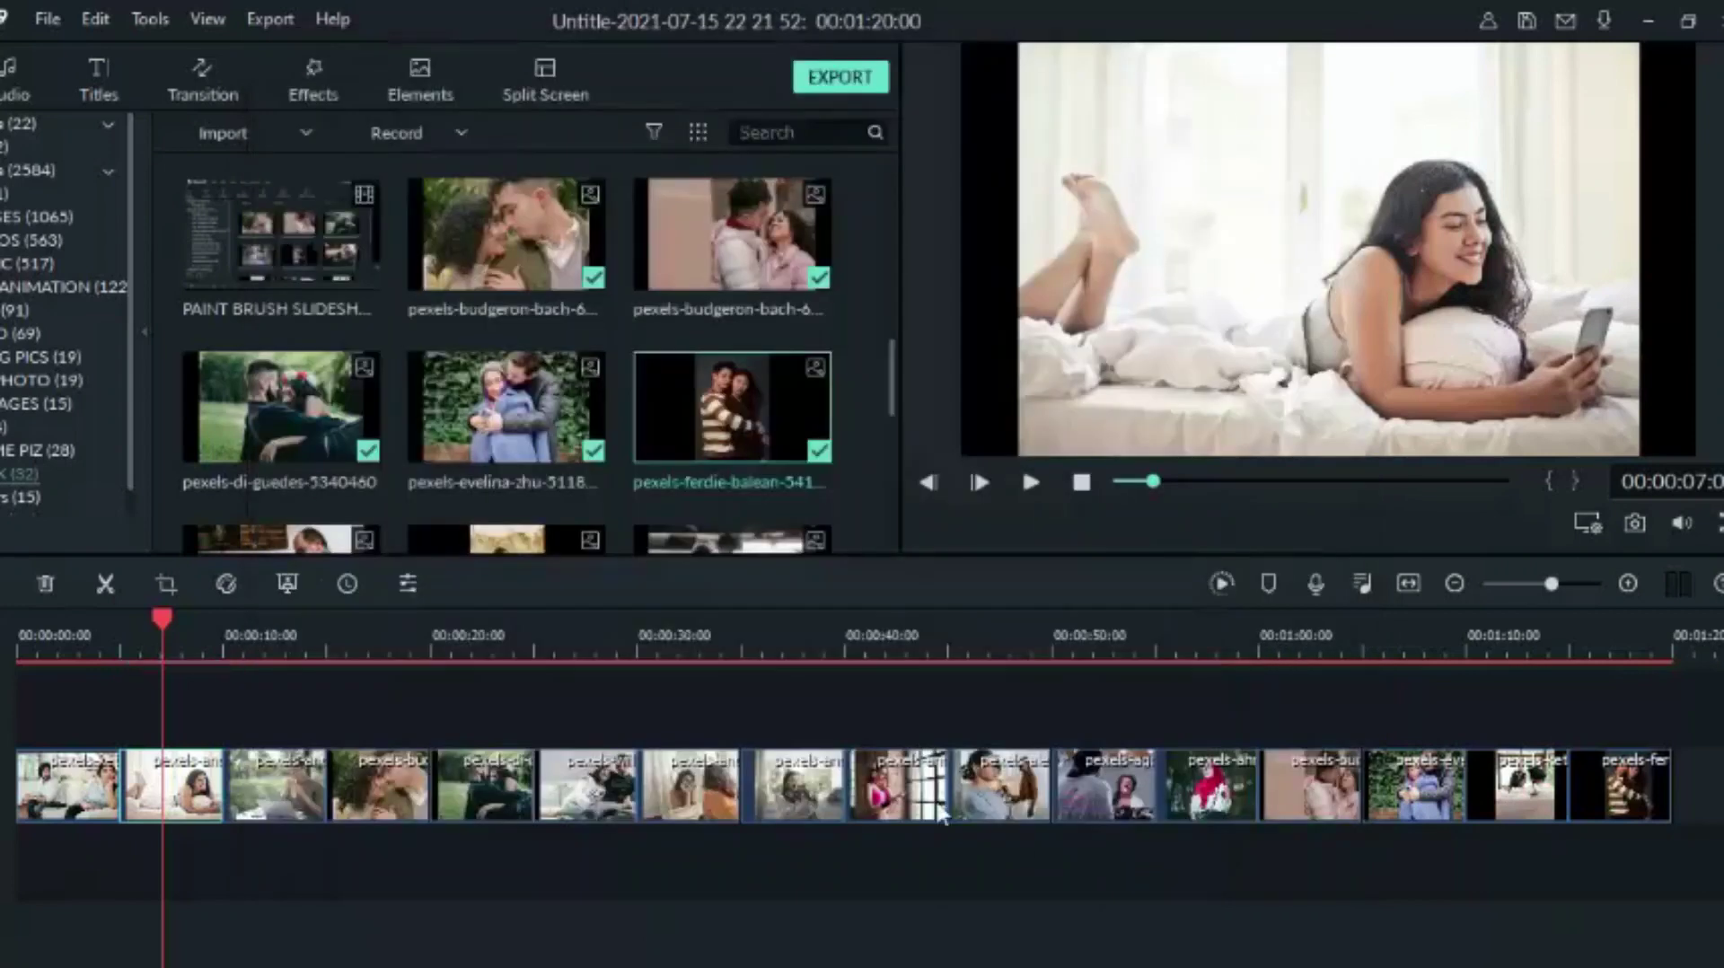
{"action": "right_click", "coordinate": [296, 790]}
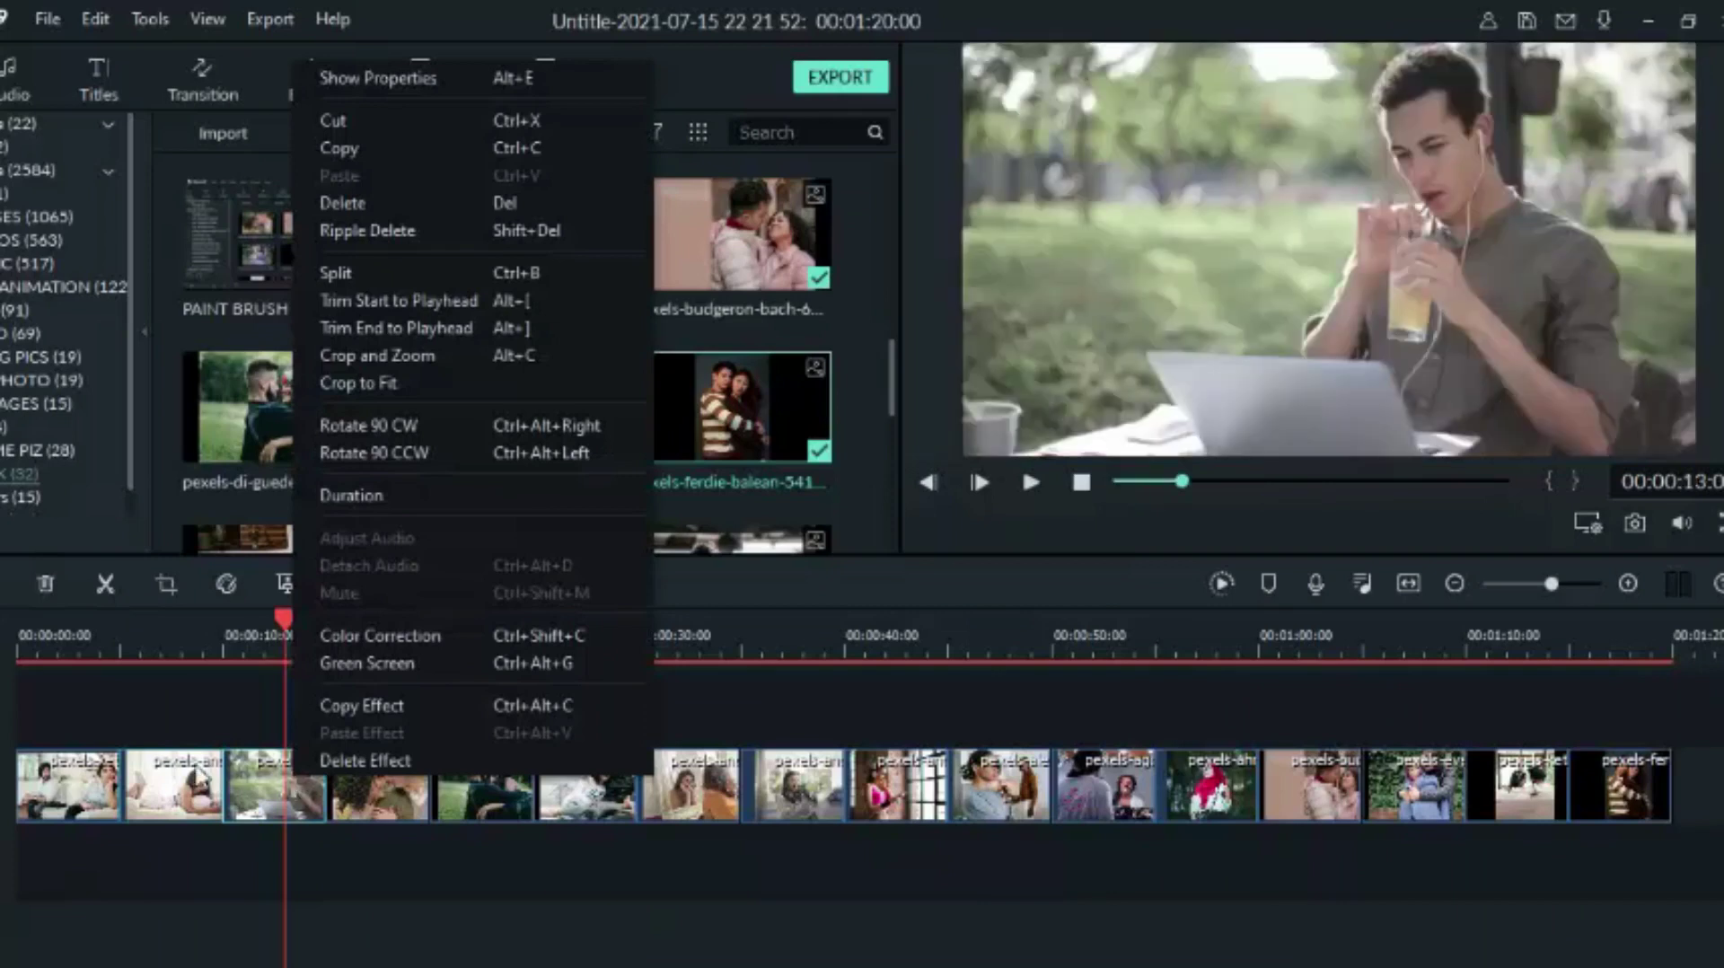
{"action": "left_click", "coordinate": [168, 641]}
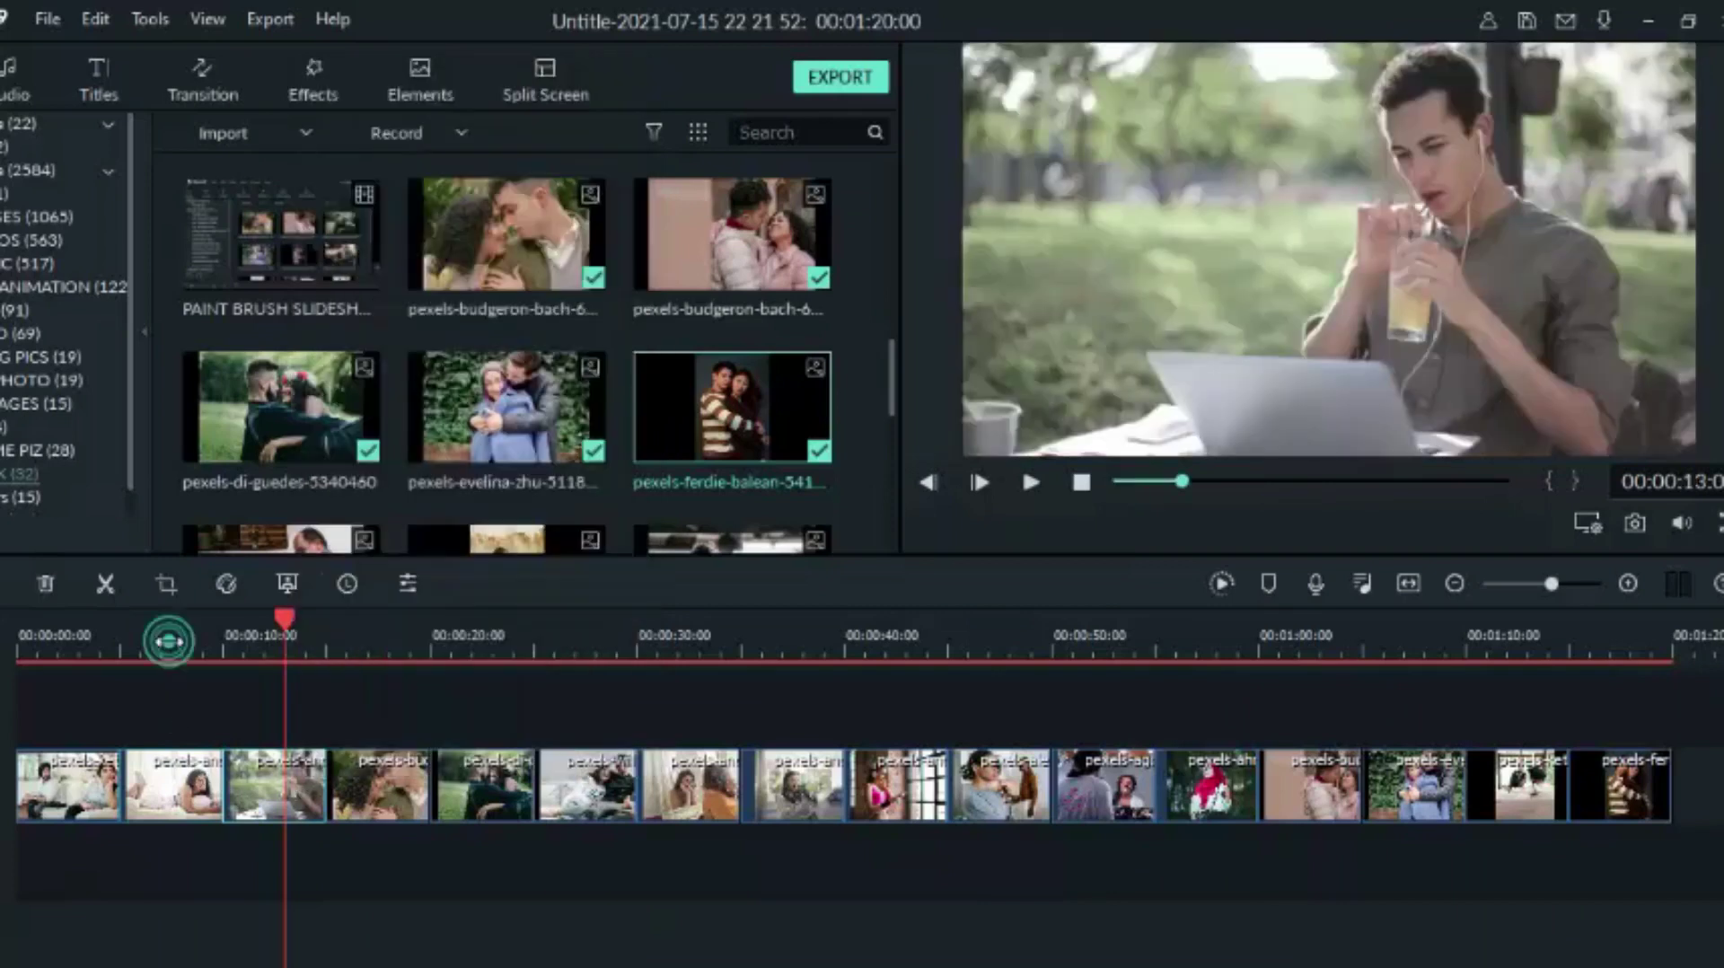
{"action": "right_click", "coordinate": [294, 783]}
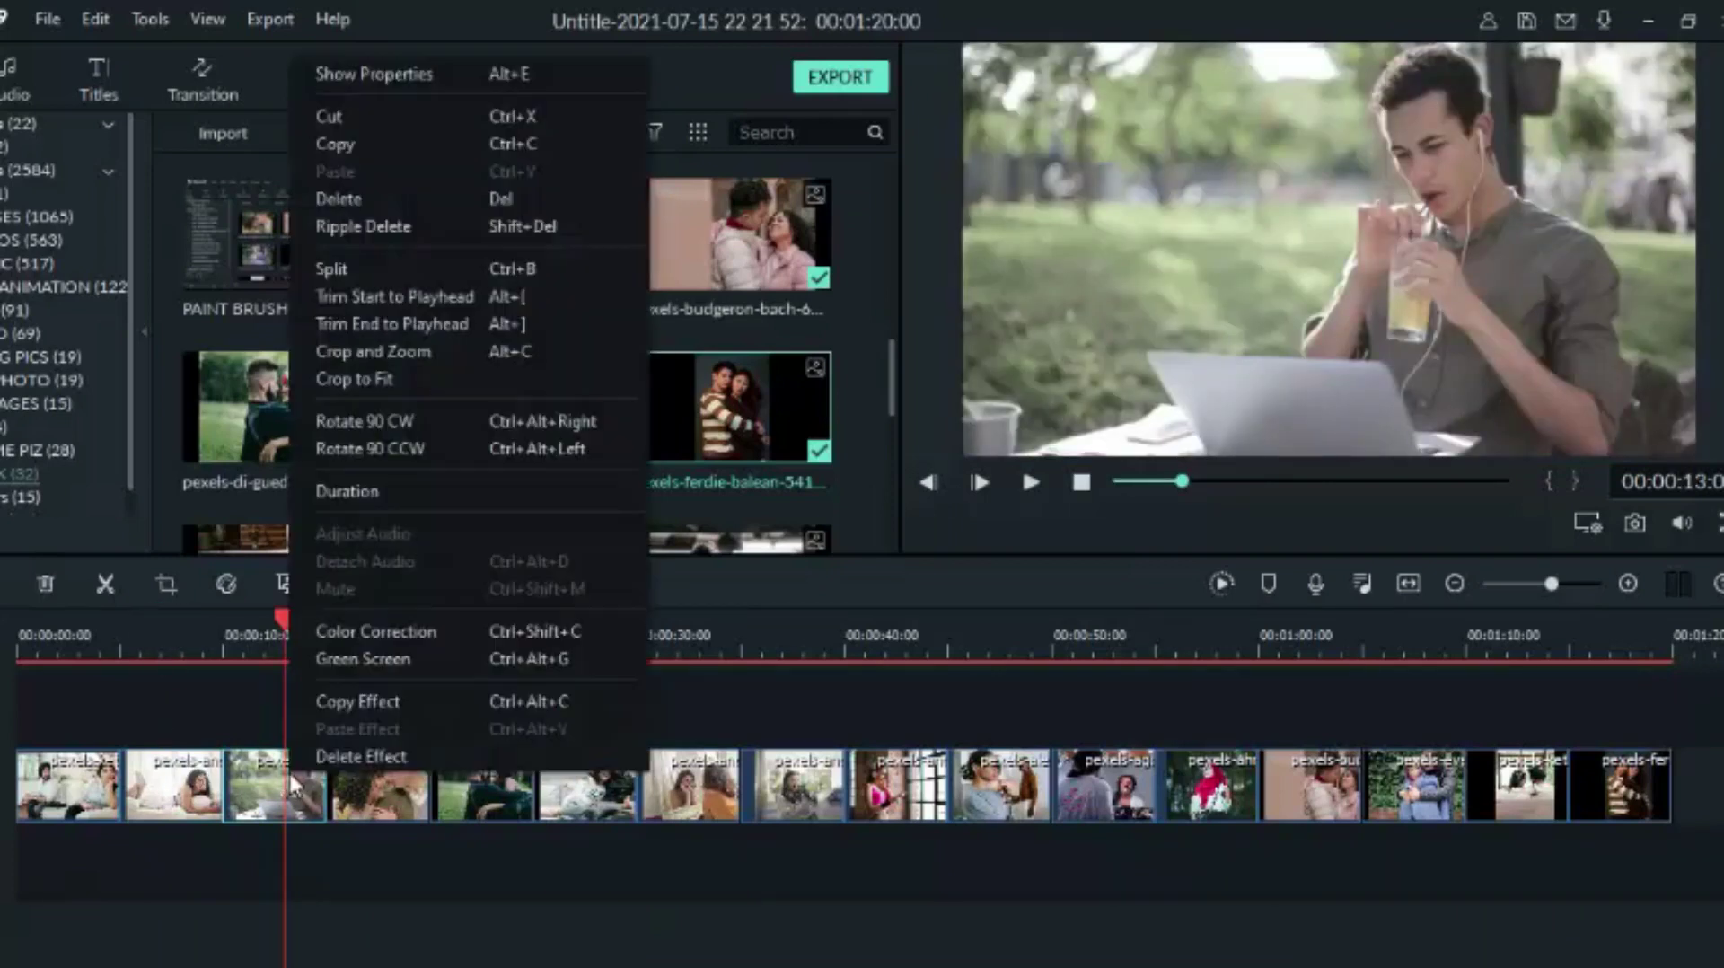
{"action": "left_click", "coordinate": [422, 352]}
{"action": "left_click", "coordinate": [475, 101]}
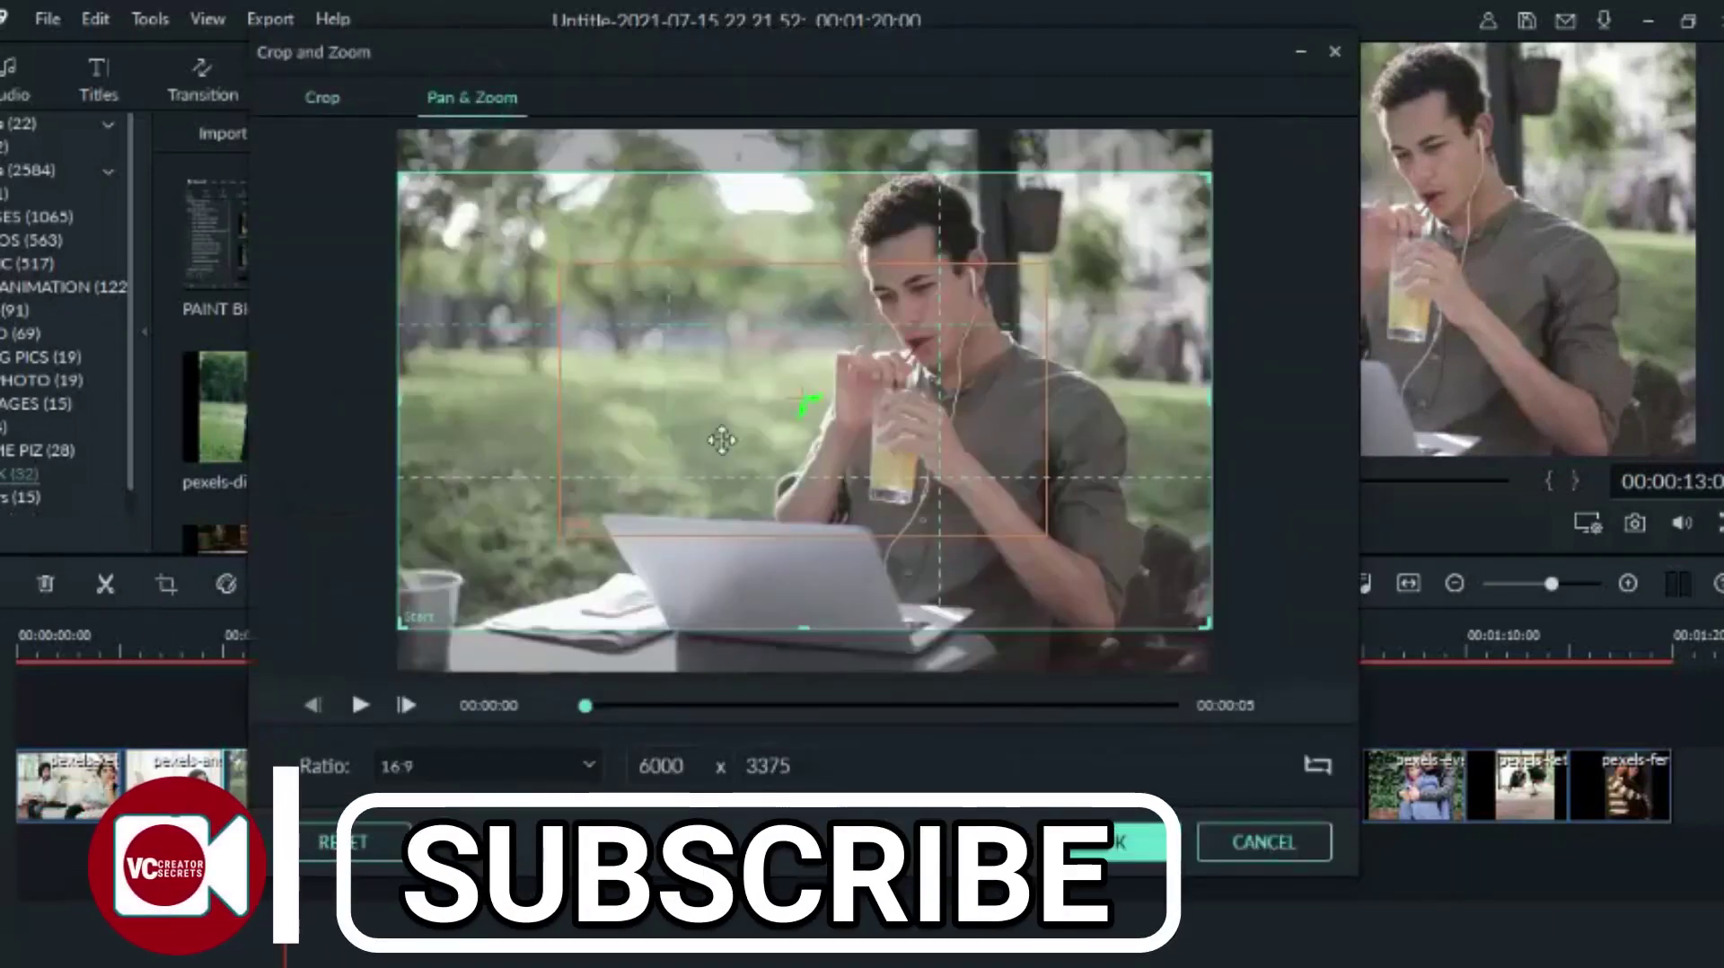
{"action": "left_click_drag", "start_coordinate": [798, 478], "coordinate": [907, 434]}
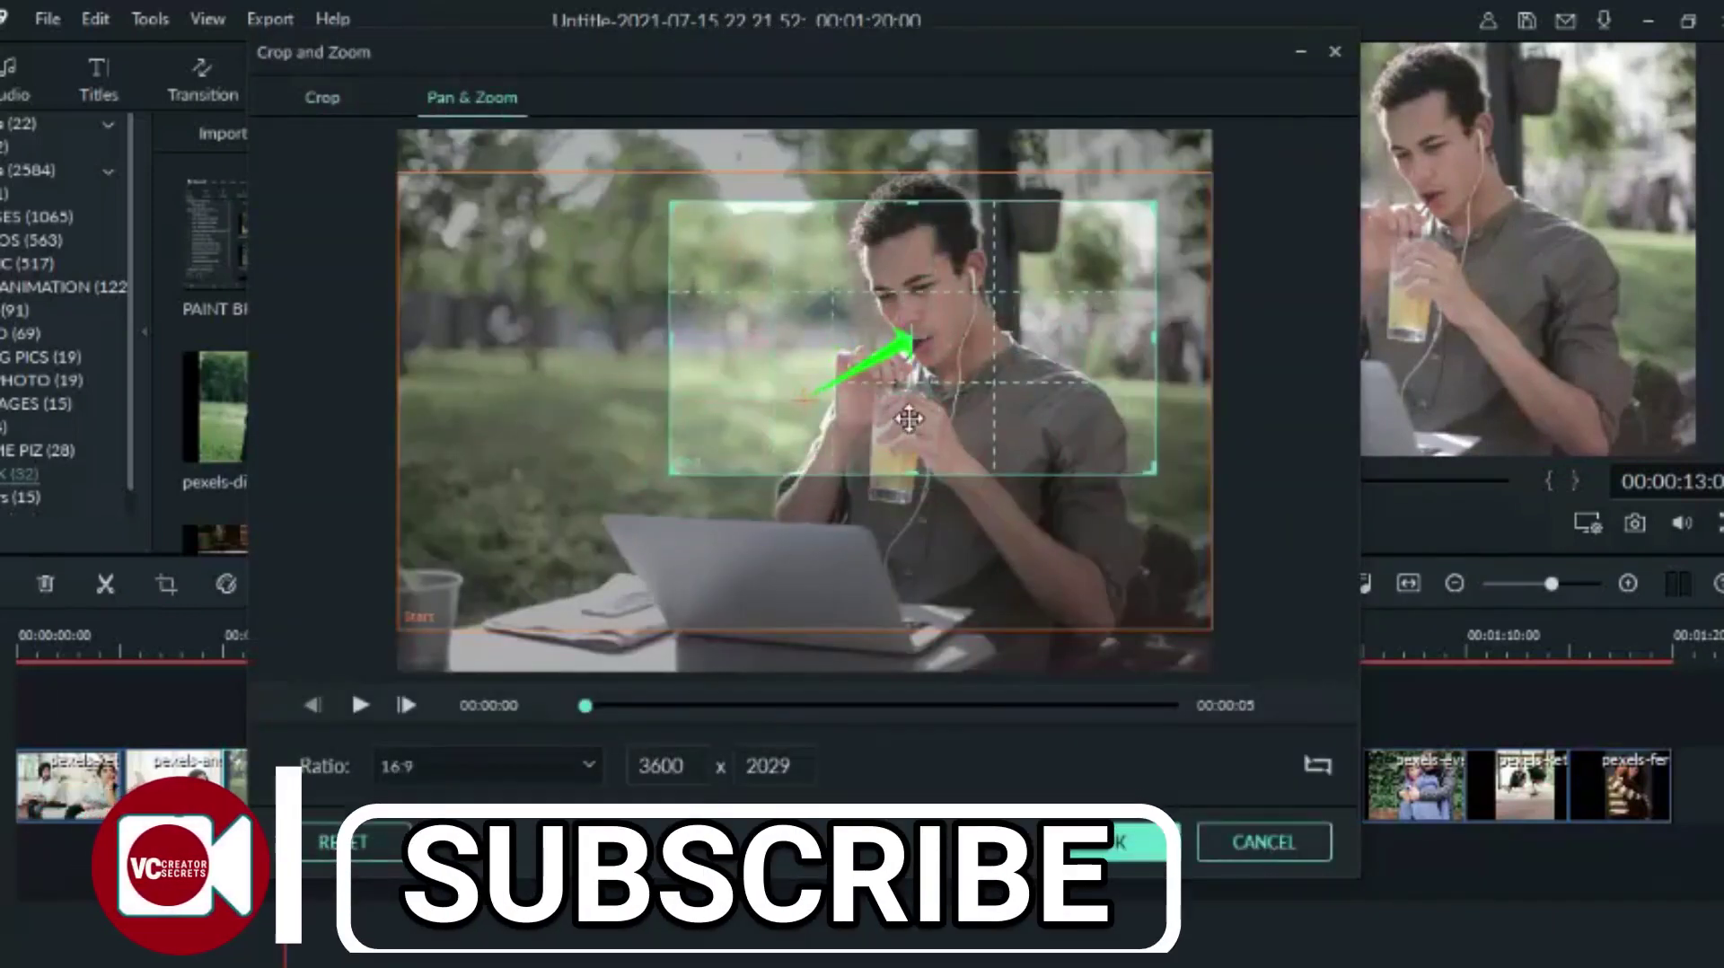
{"action": "left_click", "coordinate": [356, 706]}
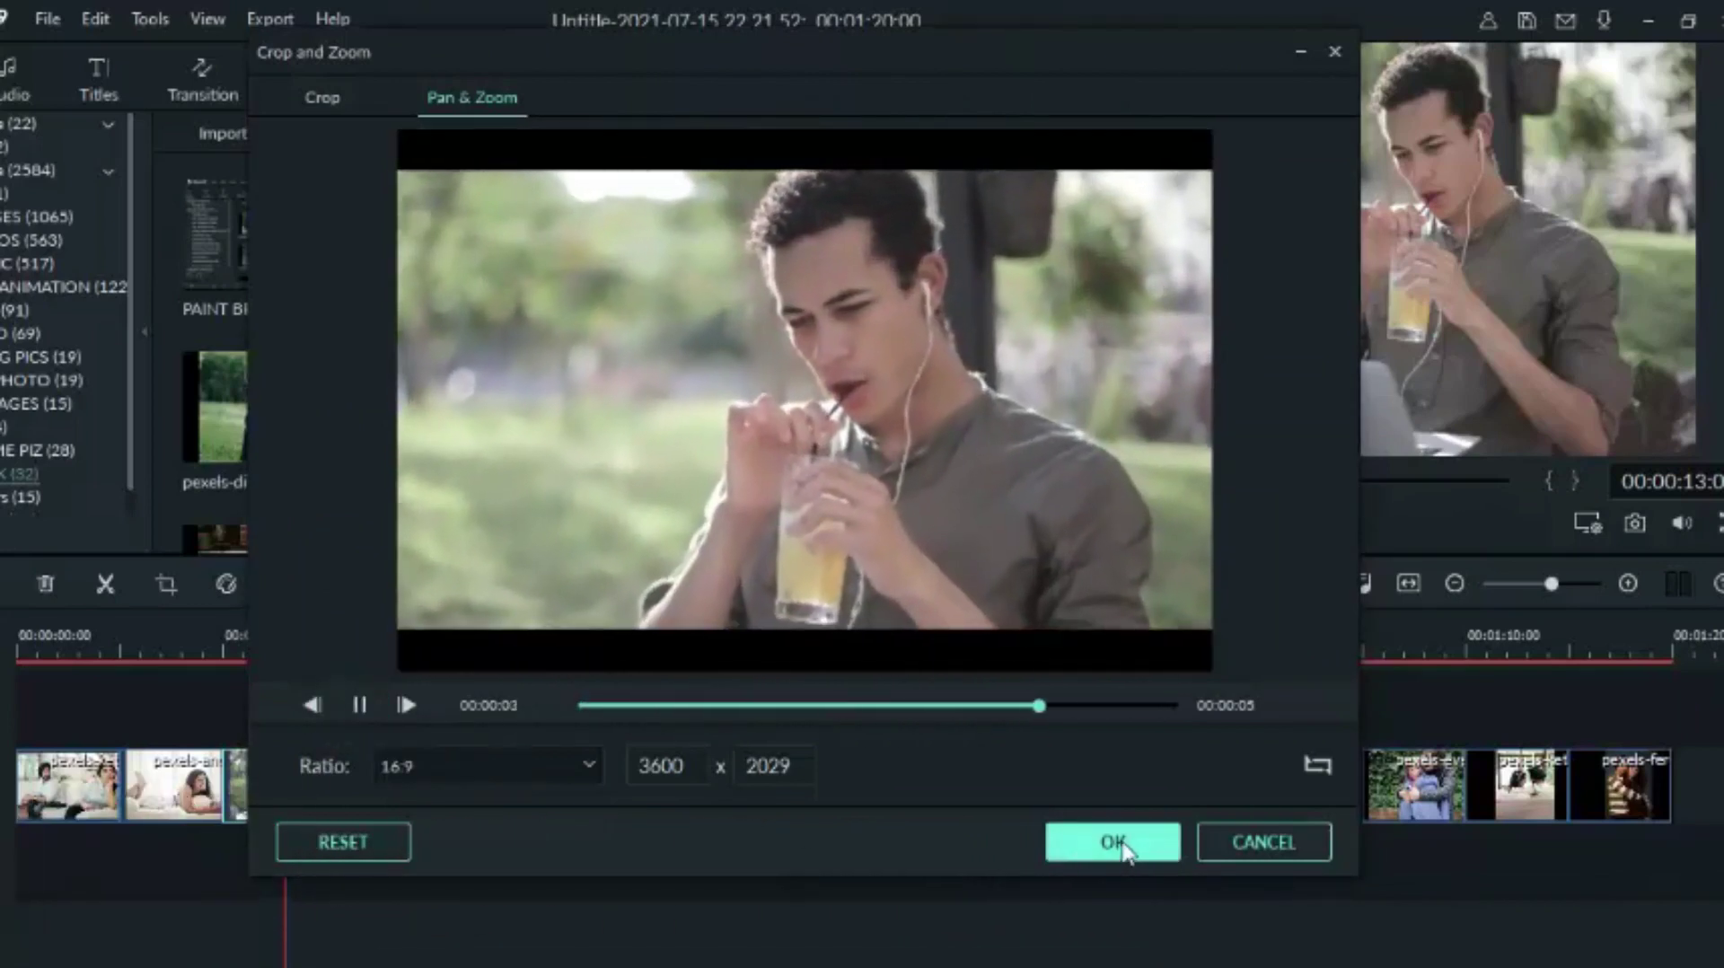
{"action": "left_click", "coordinate": [1107, 843]}
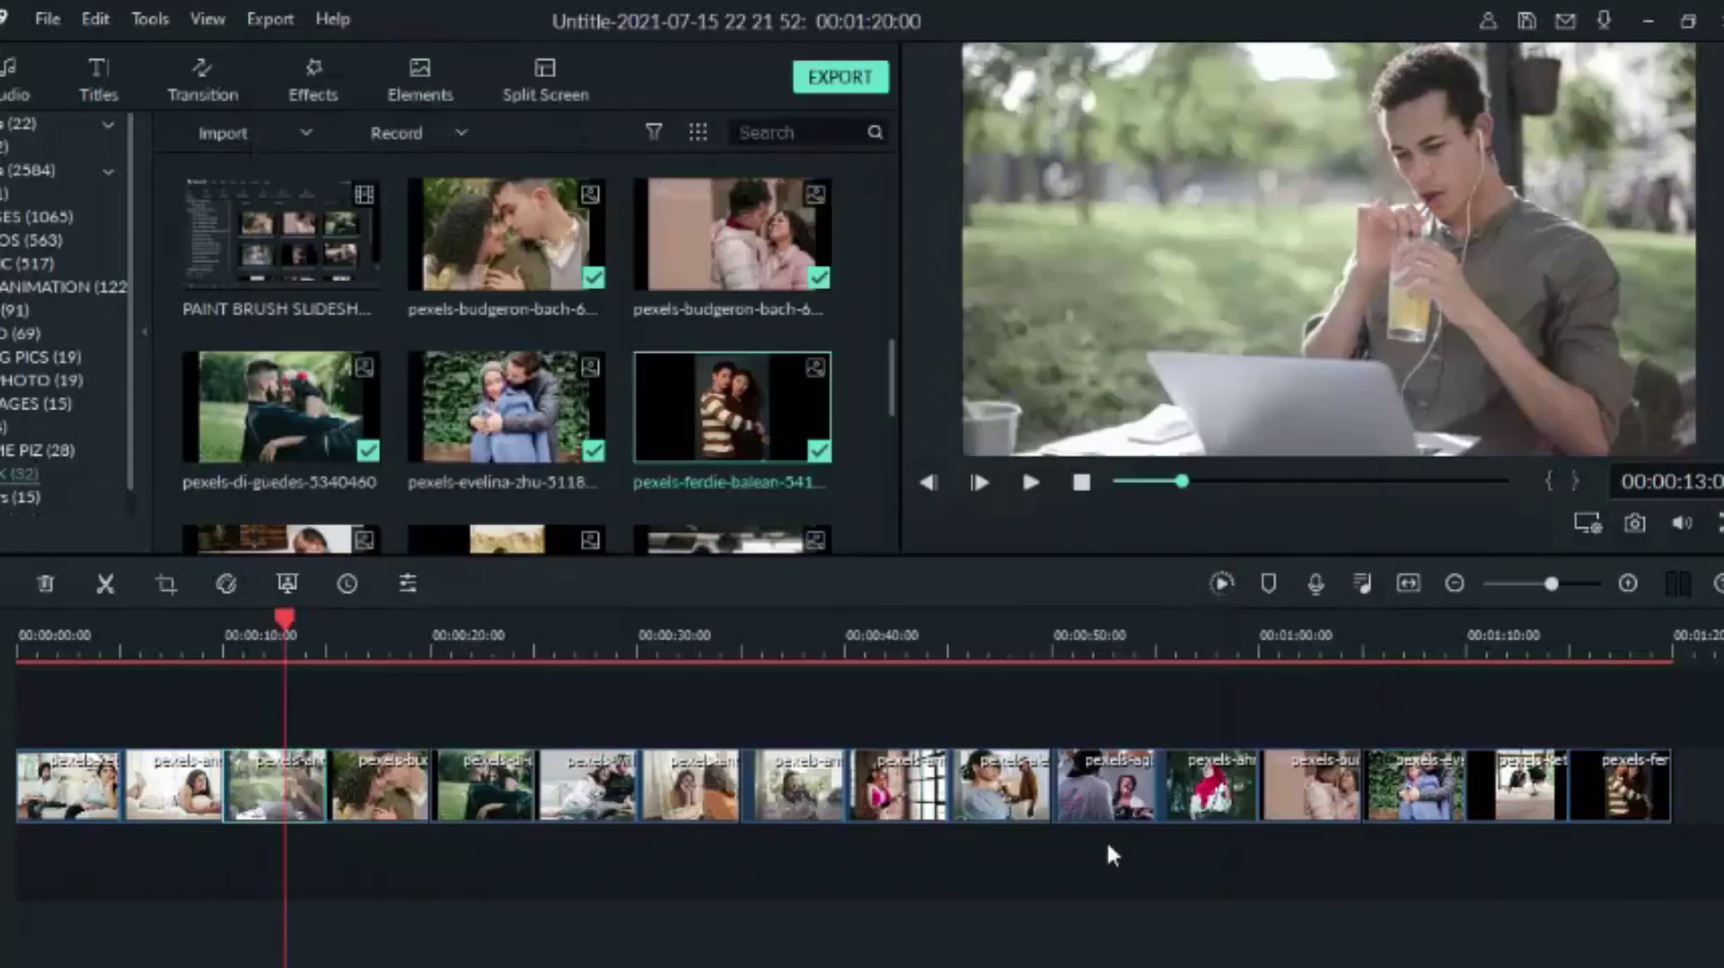
Pan the forehead-to-forehead photo from the woman's face to a tight end framing on the man's face
{"action": "right_click", "coordinate": [374, 778]}
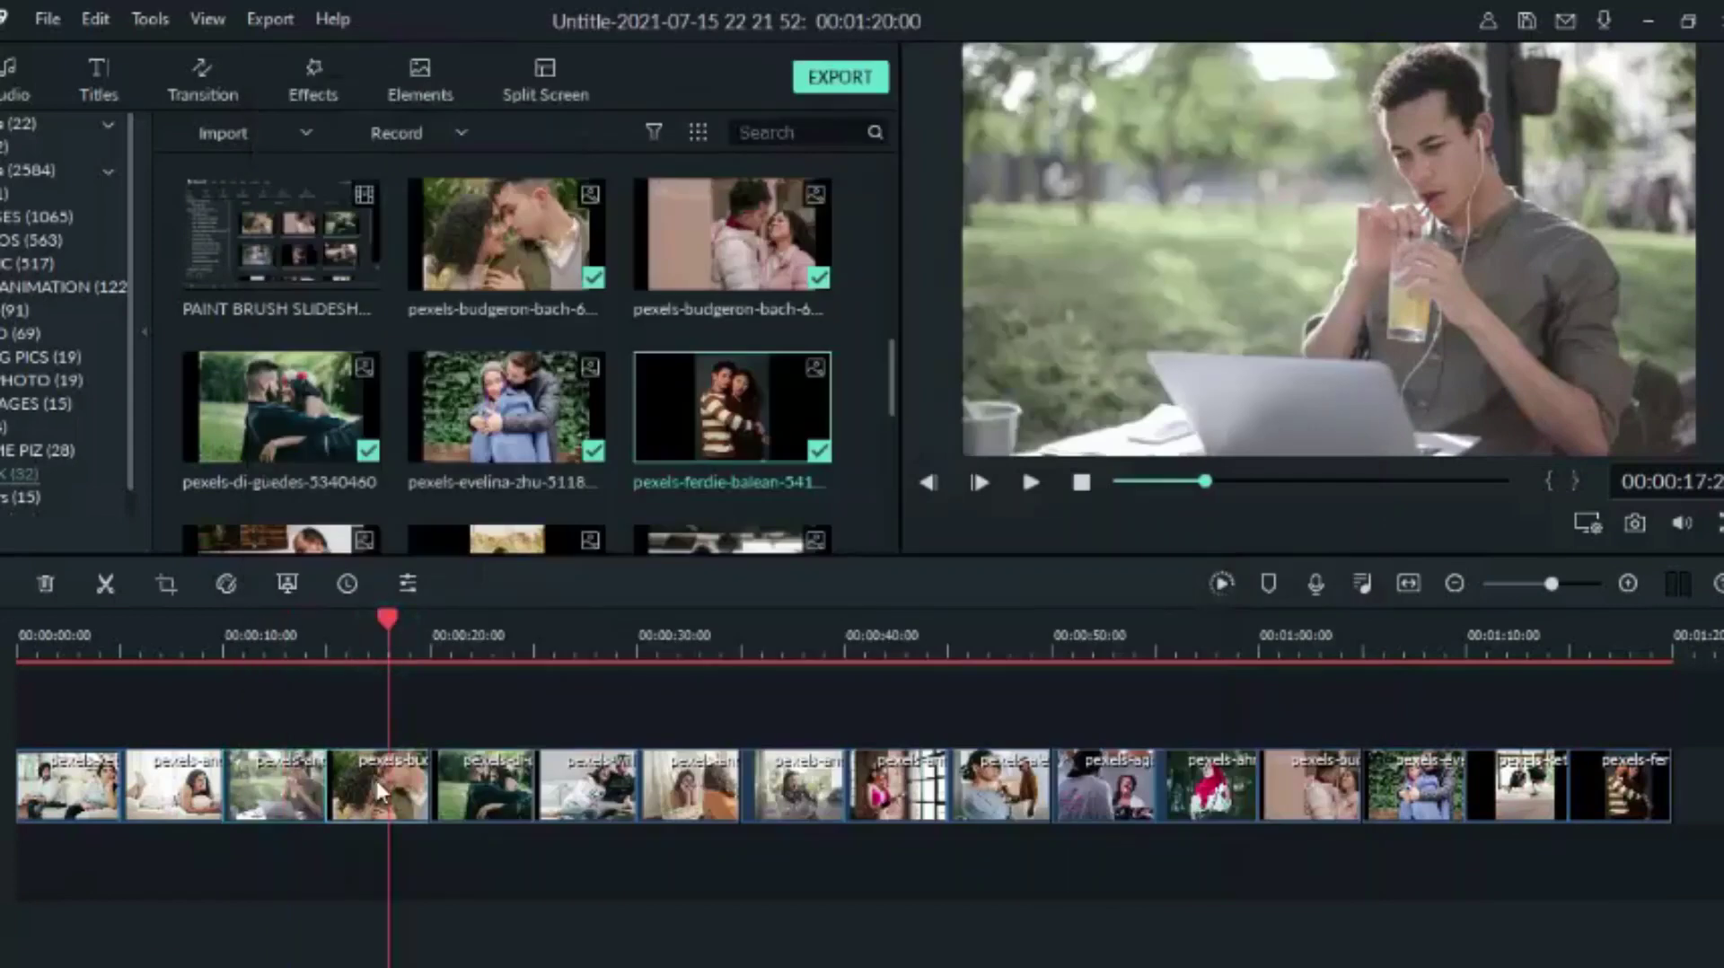
{"action": "left_click", "coordinate": [503, 358]}
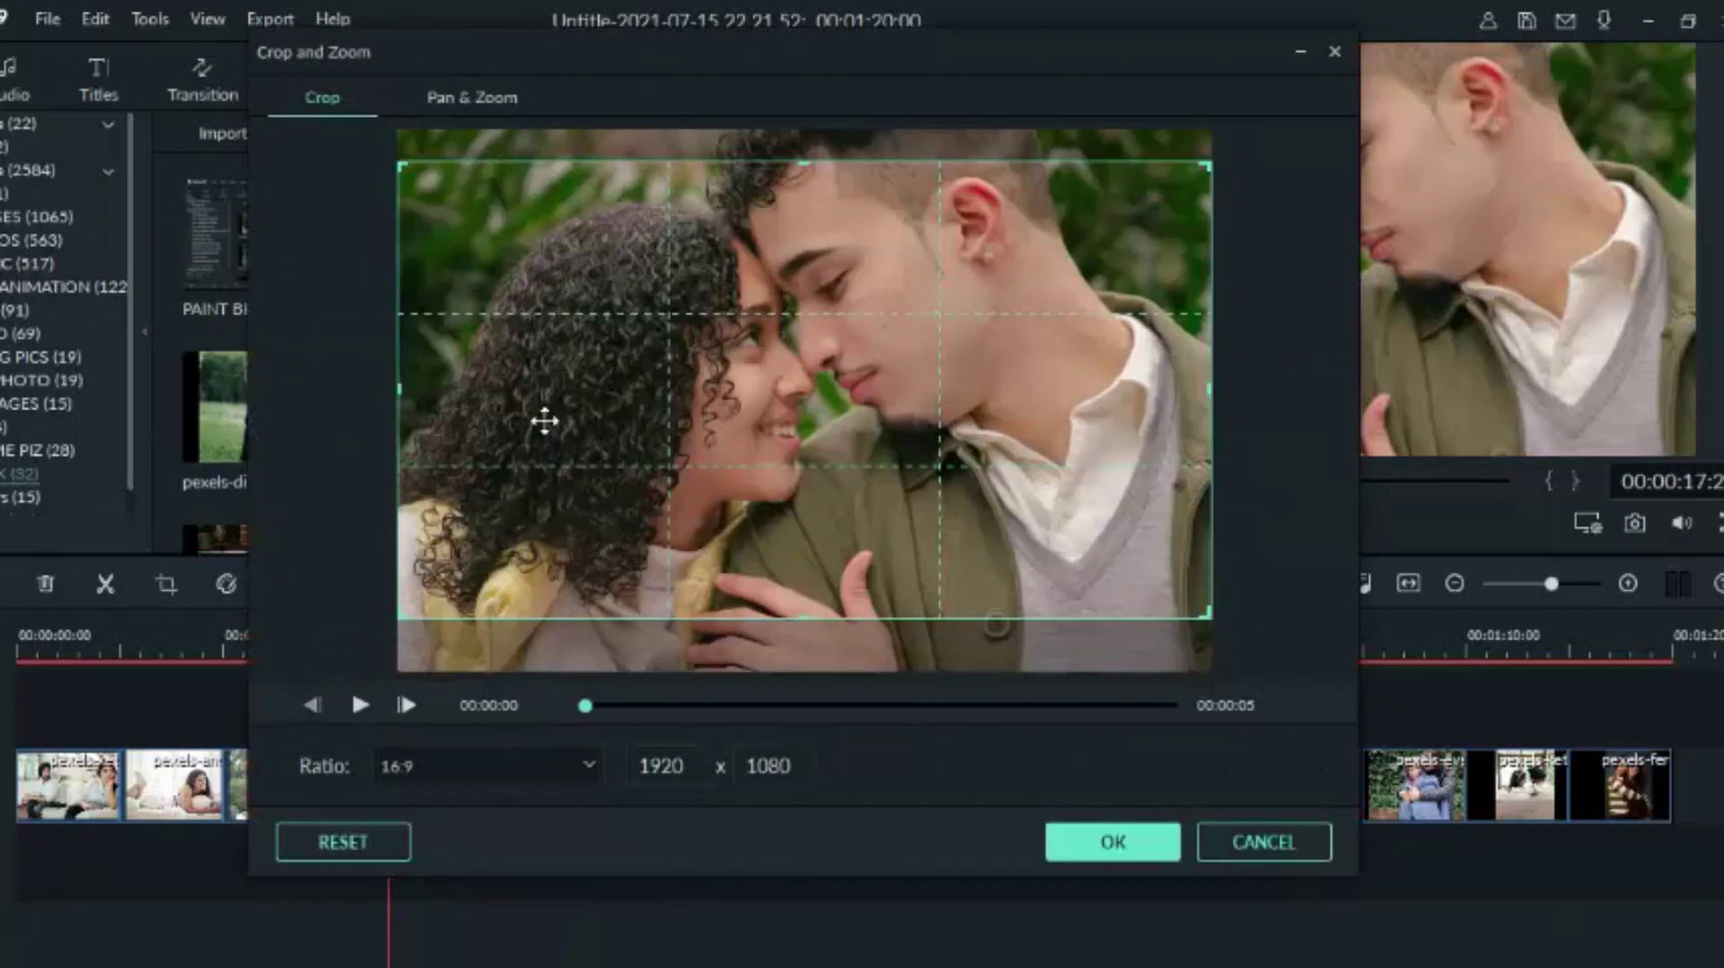
{"action": "left_click_drag", "start_coordinate": [685, 442], "coordinate": [536, 521]}
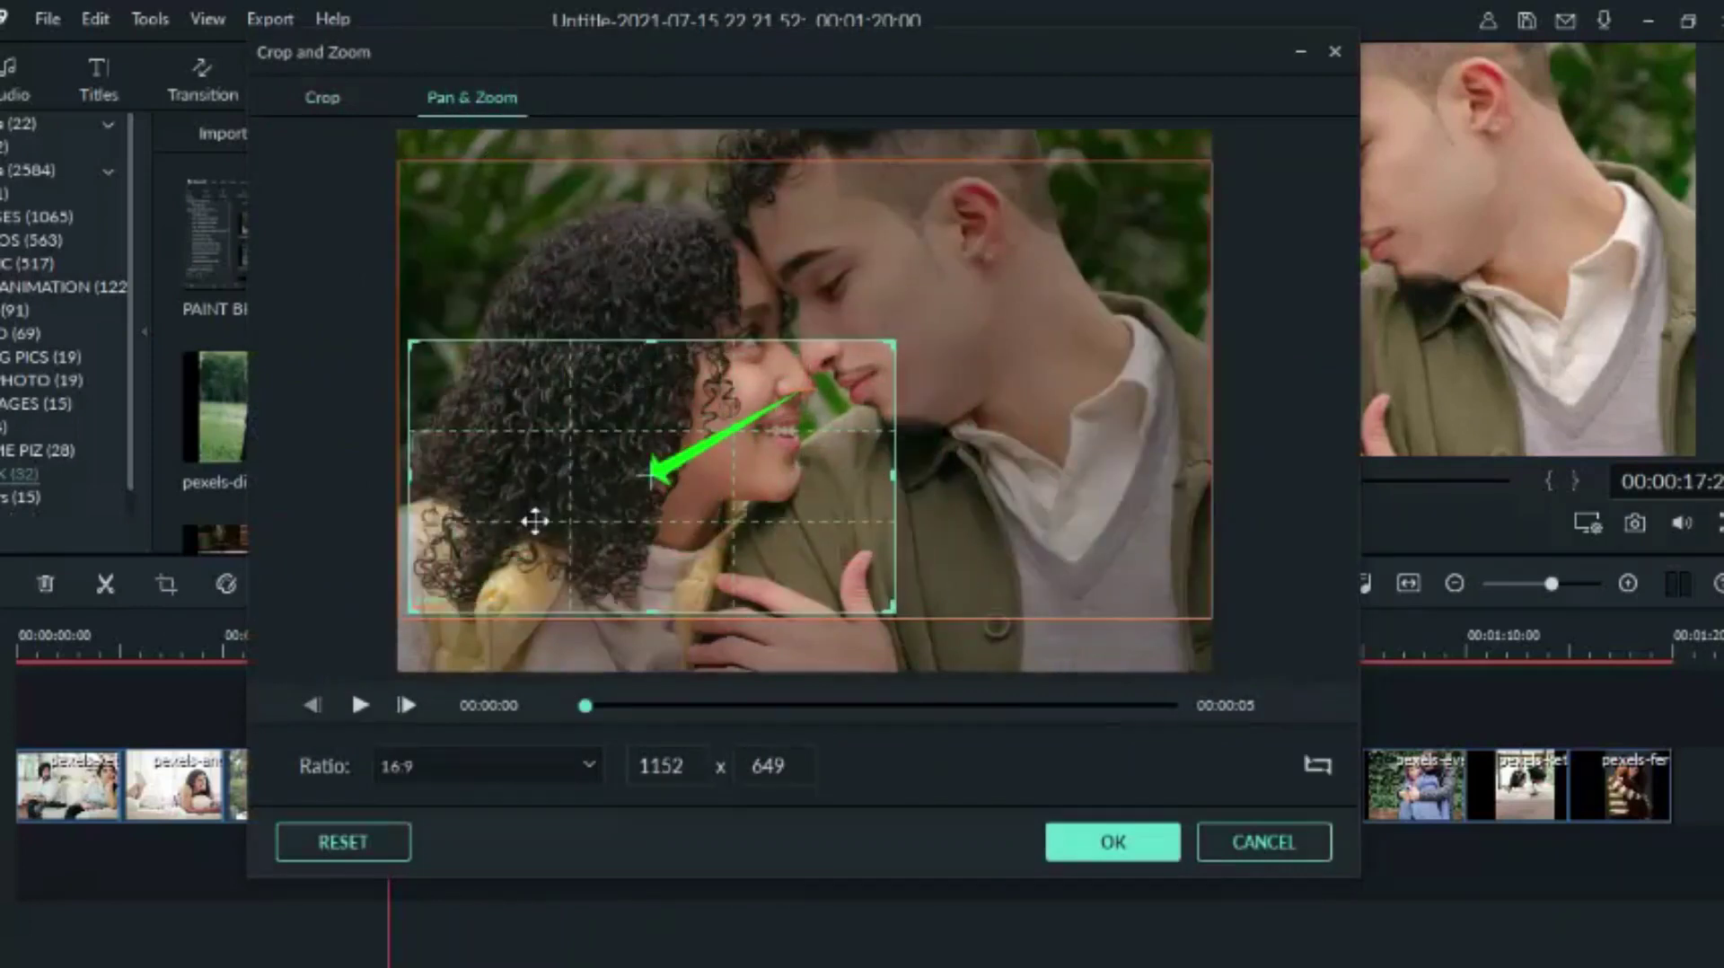
{"action": "left_click", "coordinate": [1316, 770]}
{"action": "left_click_drag", "start_coordinate": [401, 630], "coordinate": [615, 530]}
{"action": "mouse_move", "coordinate": [941, 467]}
{"action": "left_mouse_down"}
{"action": "mouse_move", "coordinate": [946, 446]}
{"action": "mouse_move", "coordinate": [958, 468]}
{"action": "left_mouse_up"}
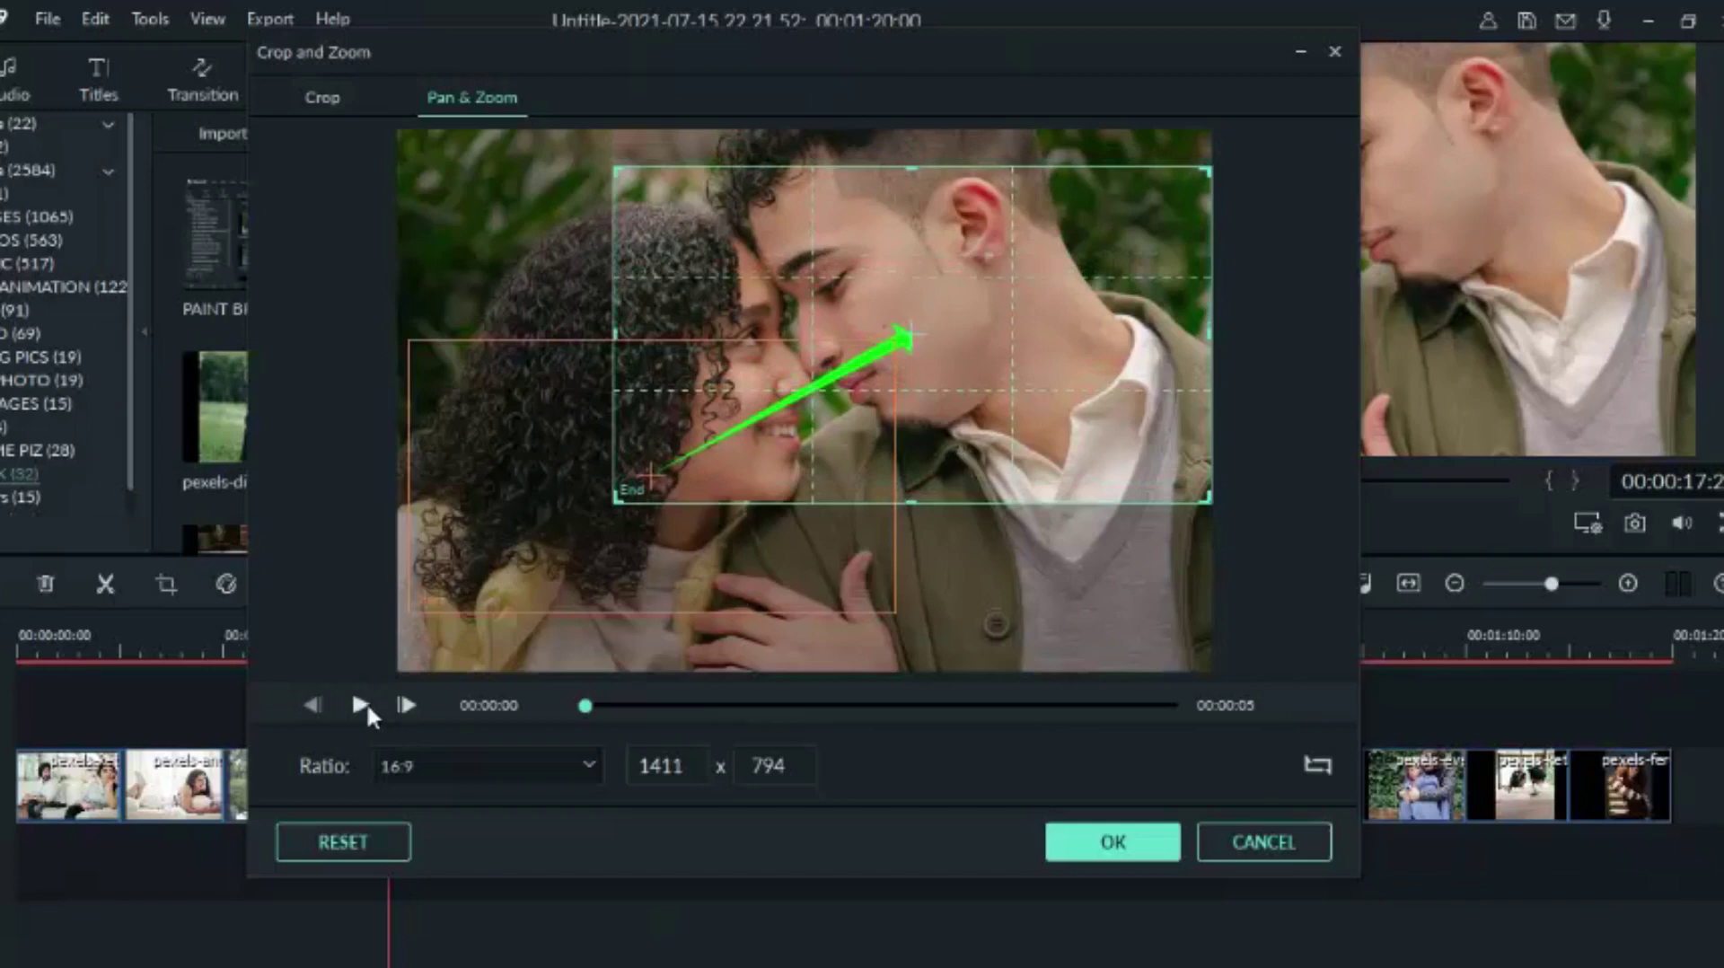
{"action": "left_click", "coordinate": [360, 704]}
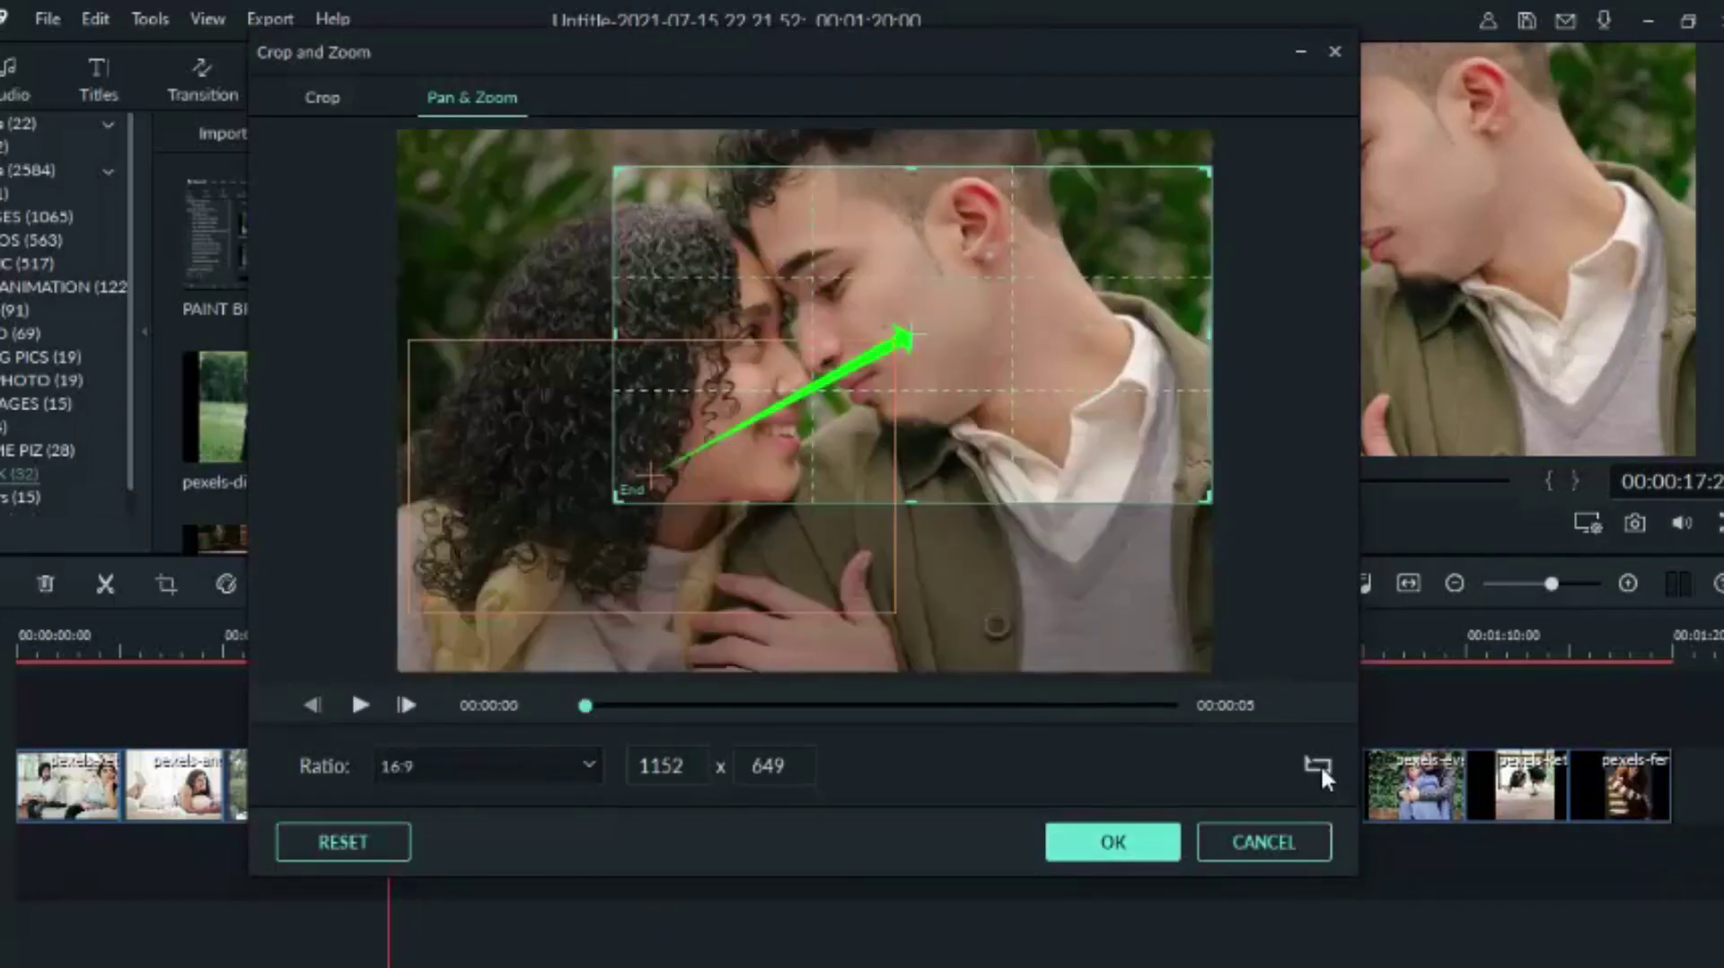
{"action": "left_click", "coordinate": [360, 705]}
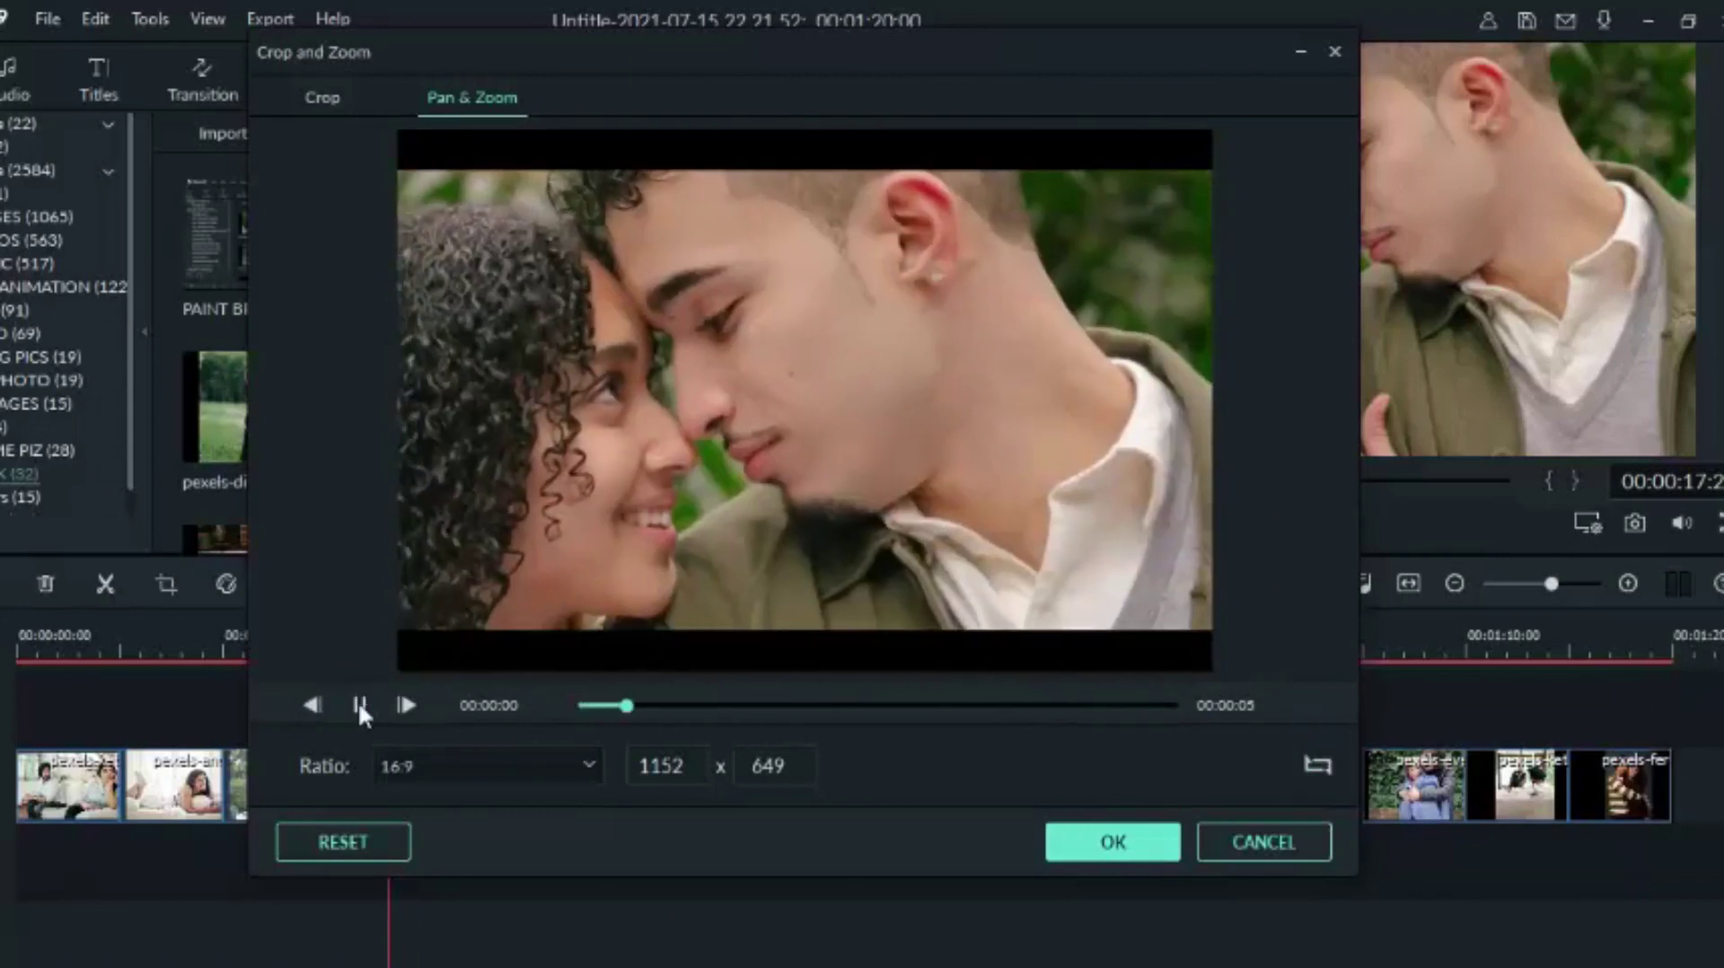
{"action": "left_click", "coordinate": [1134, 846]}
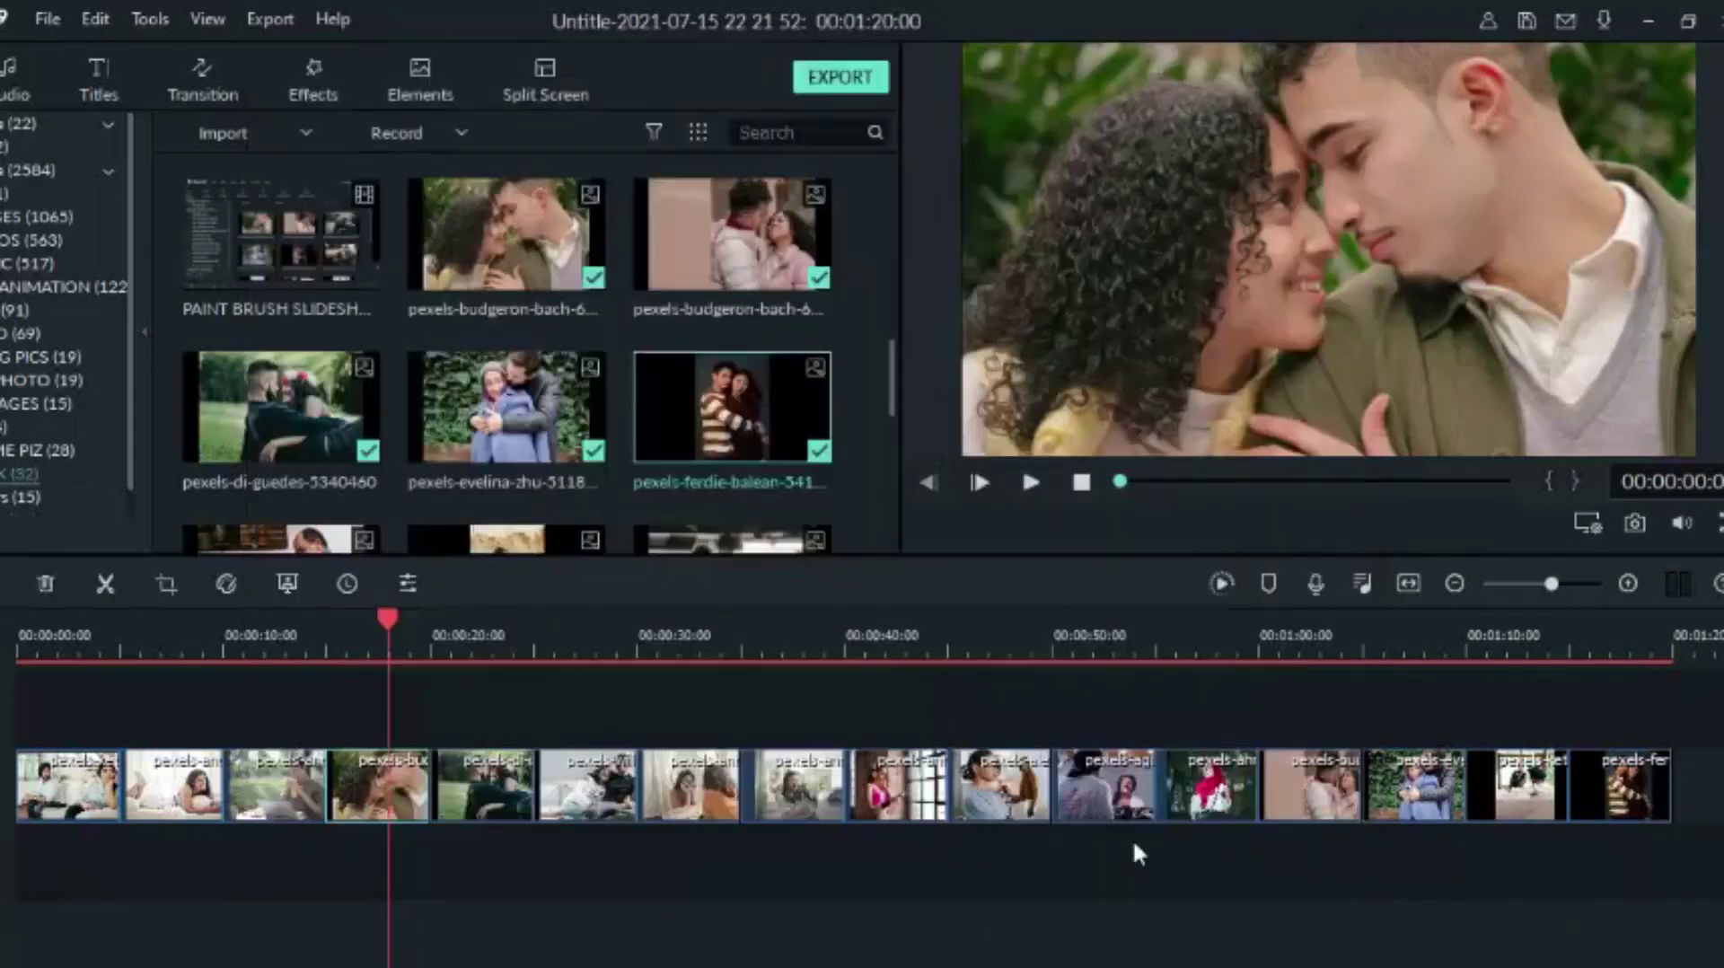
{"action": "left_click", "coordinate": [500, 645]}
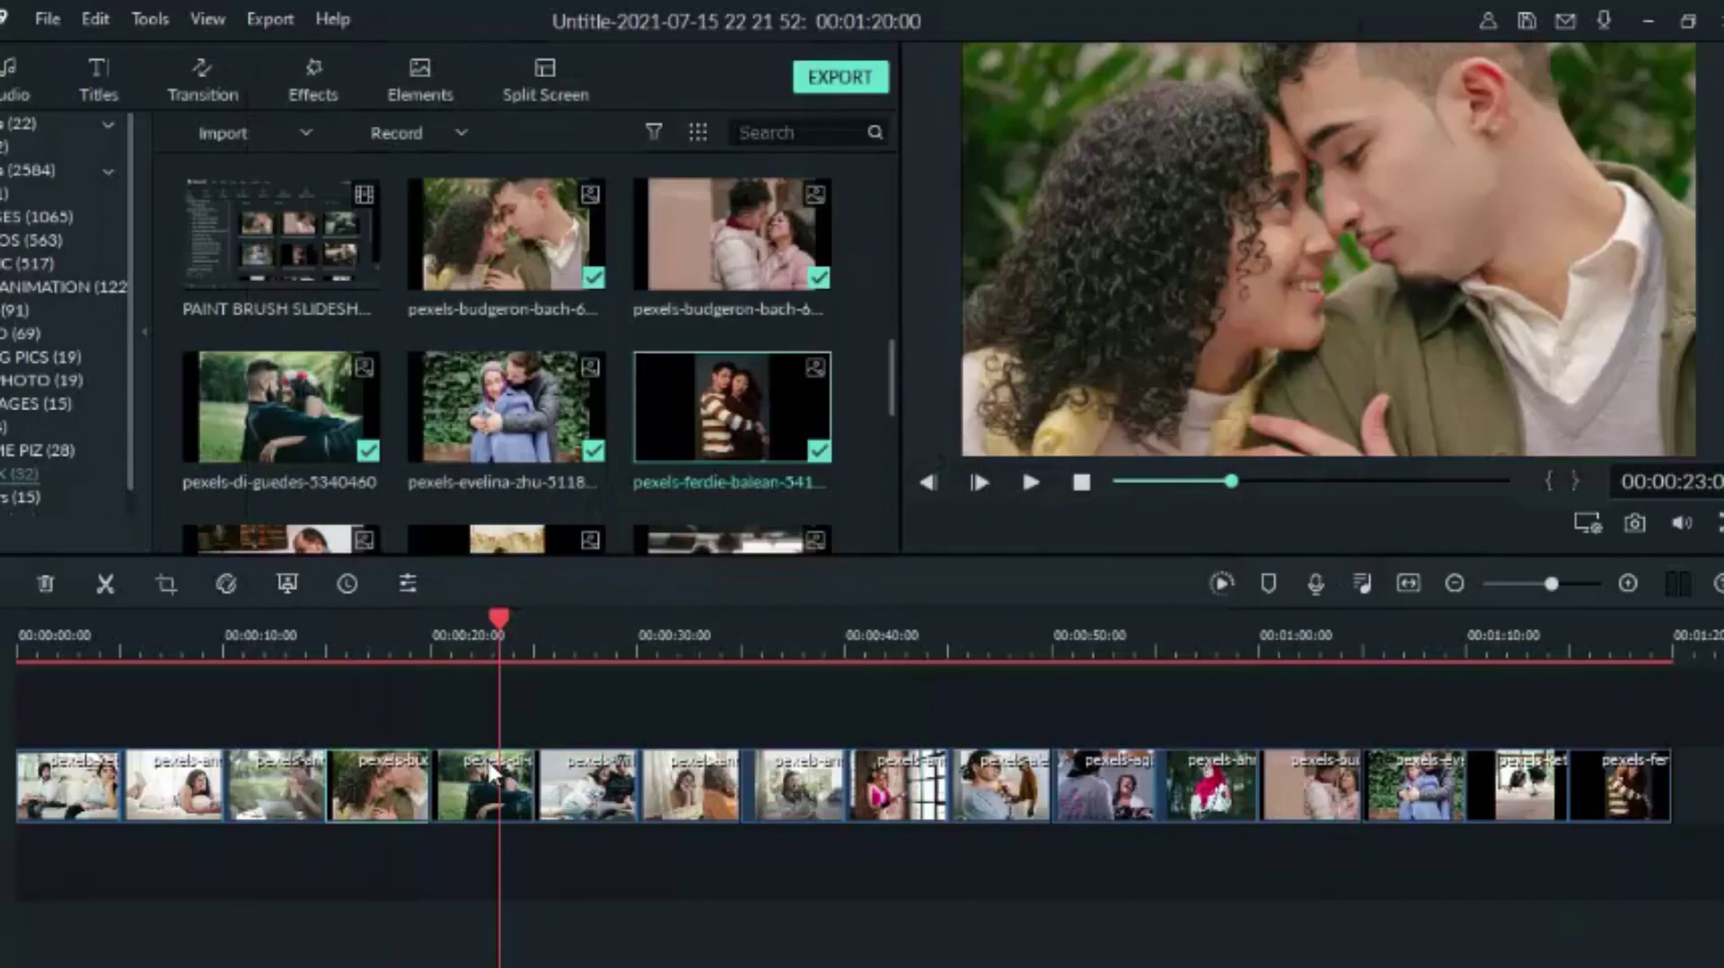
Give the flower-crown couple photo a Pan & Zoom starting from a 3325x1870 frame
{"action": "right_click", "coordinate": [493, 772]}
{"action": "left_click", "coordinate": [525, 358]}
{"action": "left_click", "coordinate": [360, 706]}
{"action": "left_click_drag", "start_coordinate": [416, 600], "coordinate": [616, 406]}
{"action": "left_click", "coordinate": [360, 706]}
{"action": "left_click", "coordinate": [360, 706]}
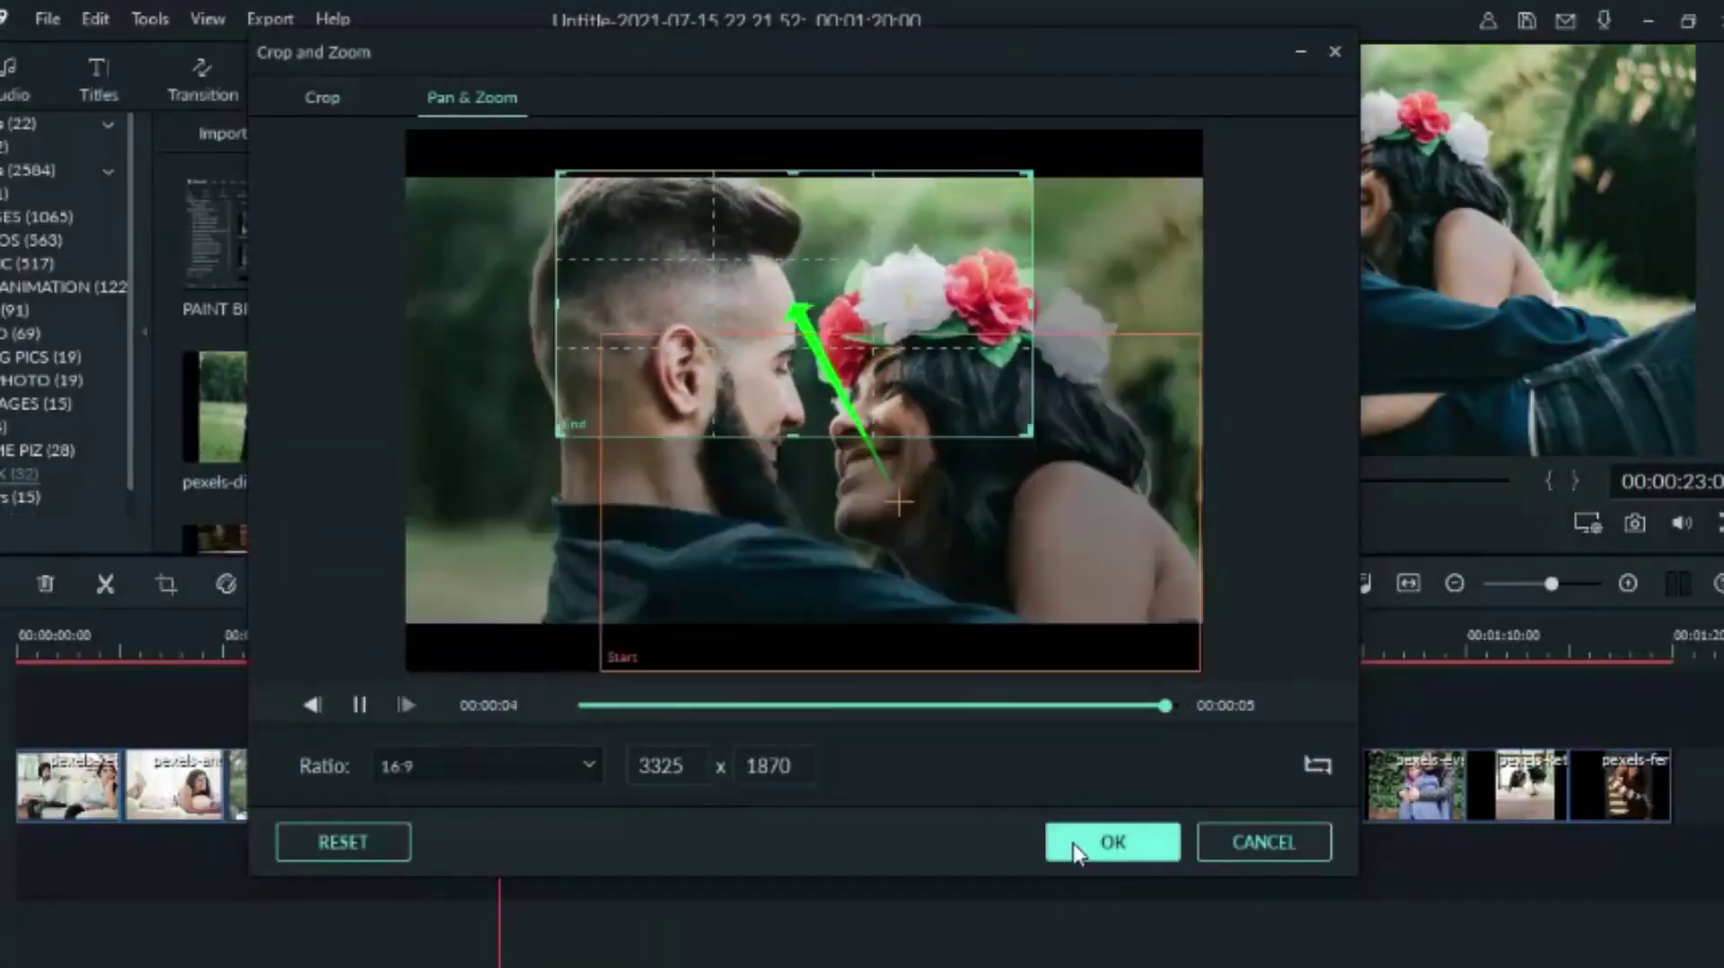
{"action": "left_click", "coordinate": [1112, 841]}
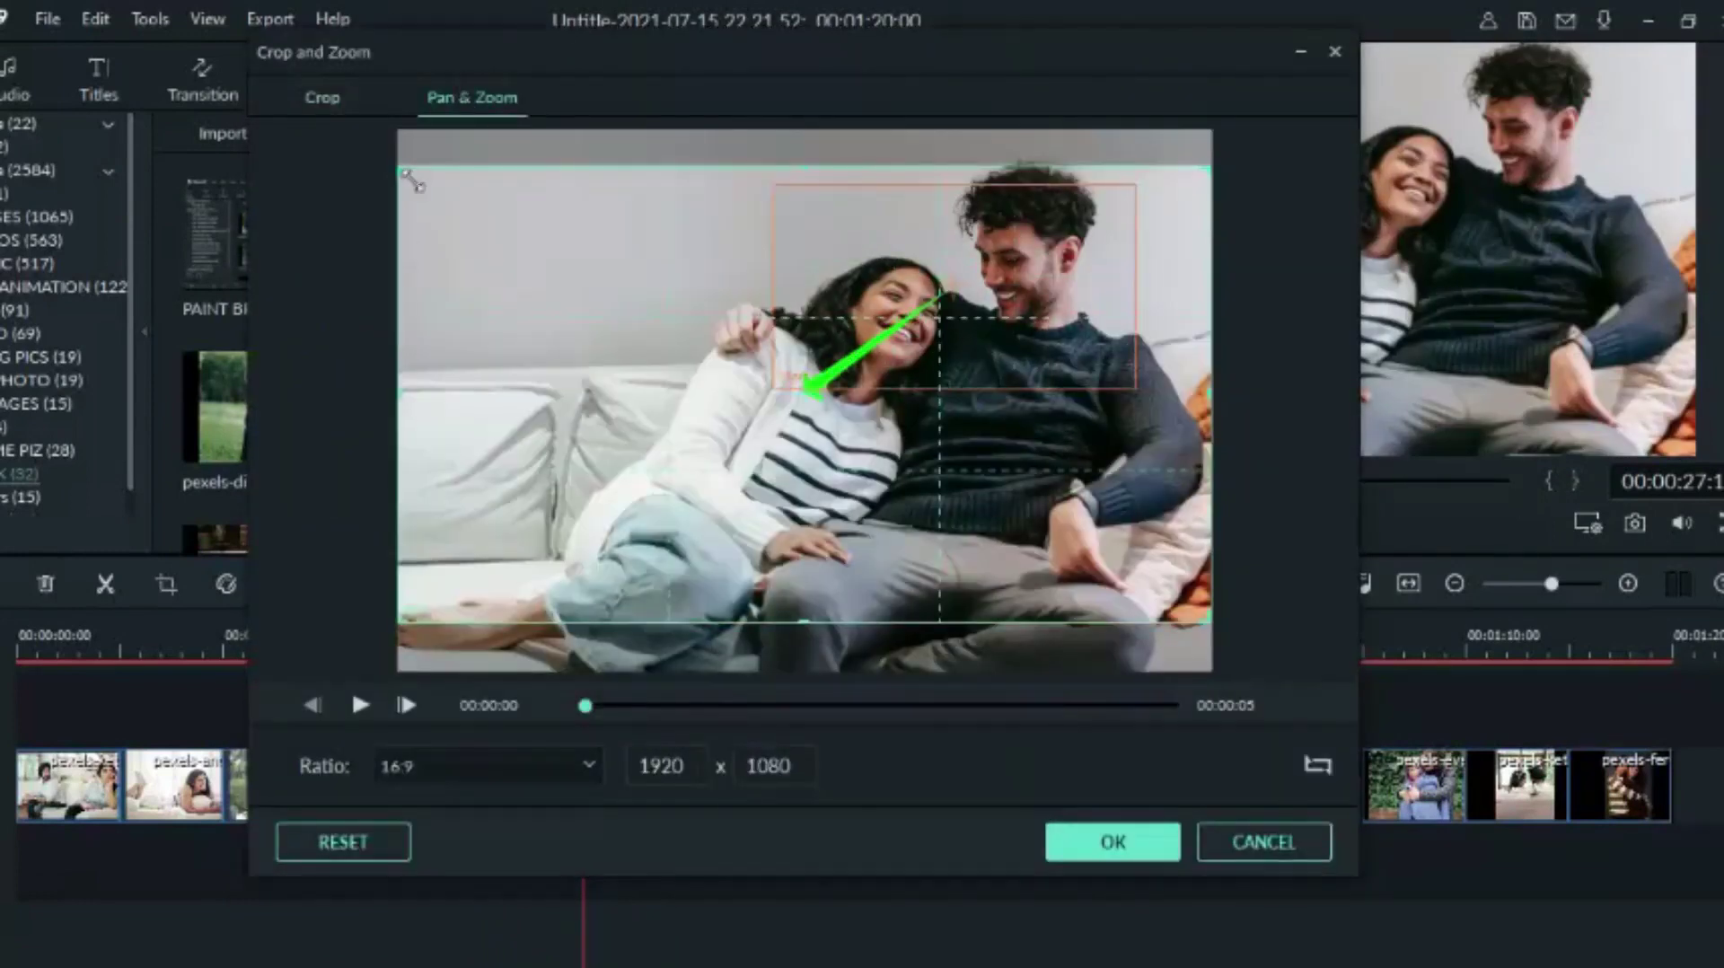
Set a 4516x2540 Pan & Zoom end frame on the next photo and apply it
{"action": "left_click_drag", "start_coordinate": [898, 467], "coordinate": [772, 577]}
{"action": "left_click", "coordinate": [360, 706]}
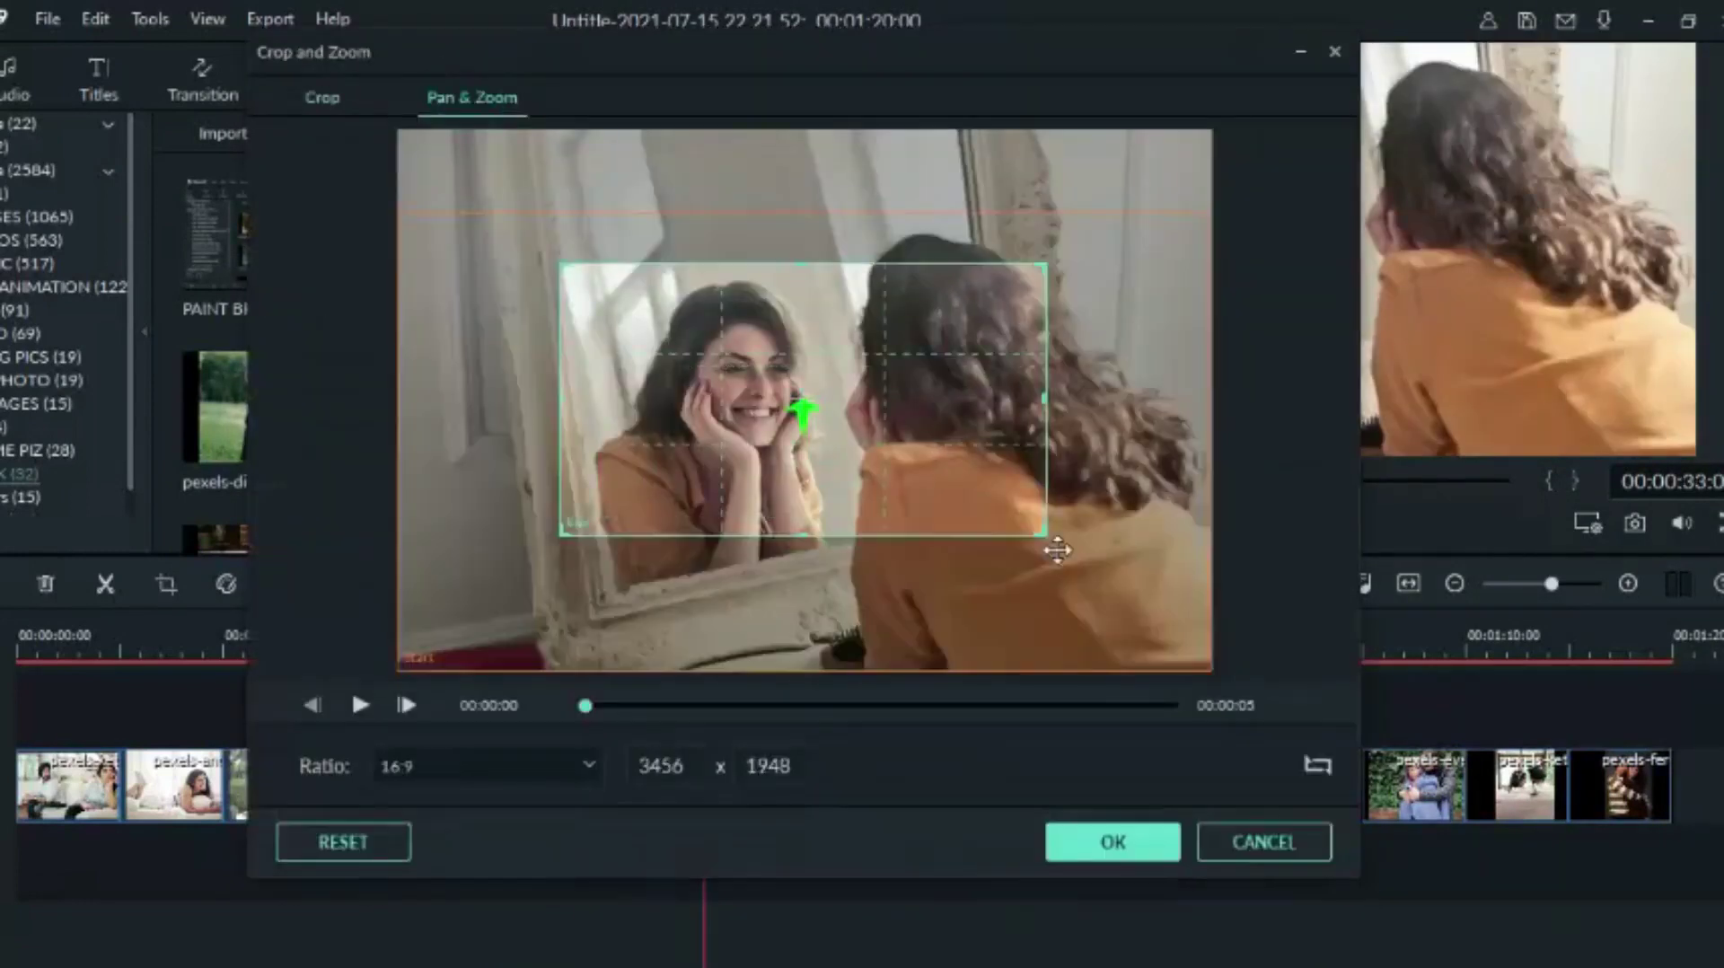
{"action": "left_click_drag", "start_coordinate": [1051, 543], "coordinate": [1206, 589]}
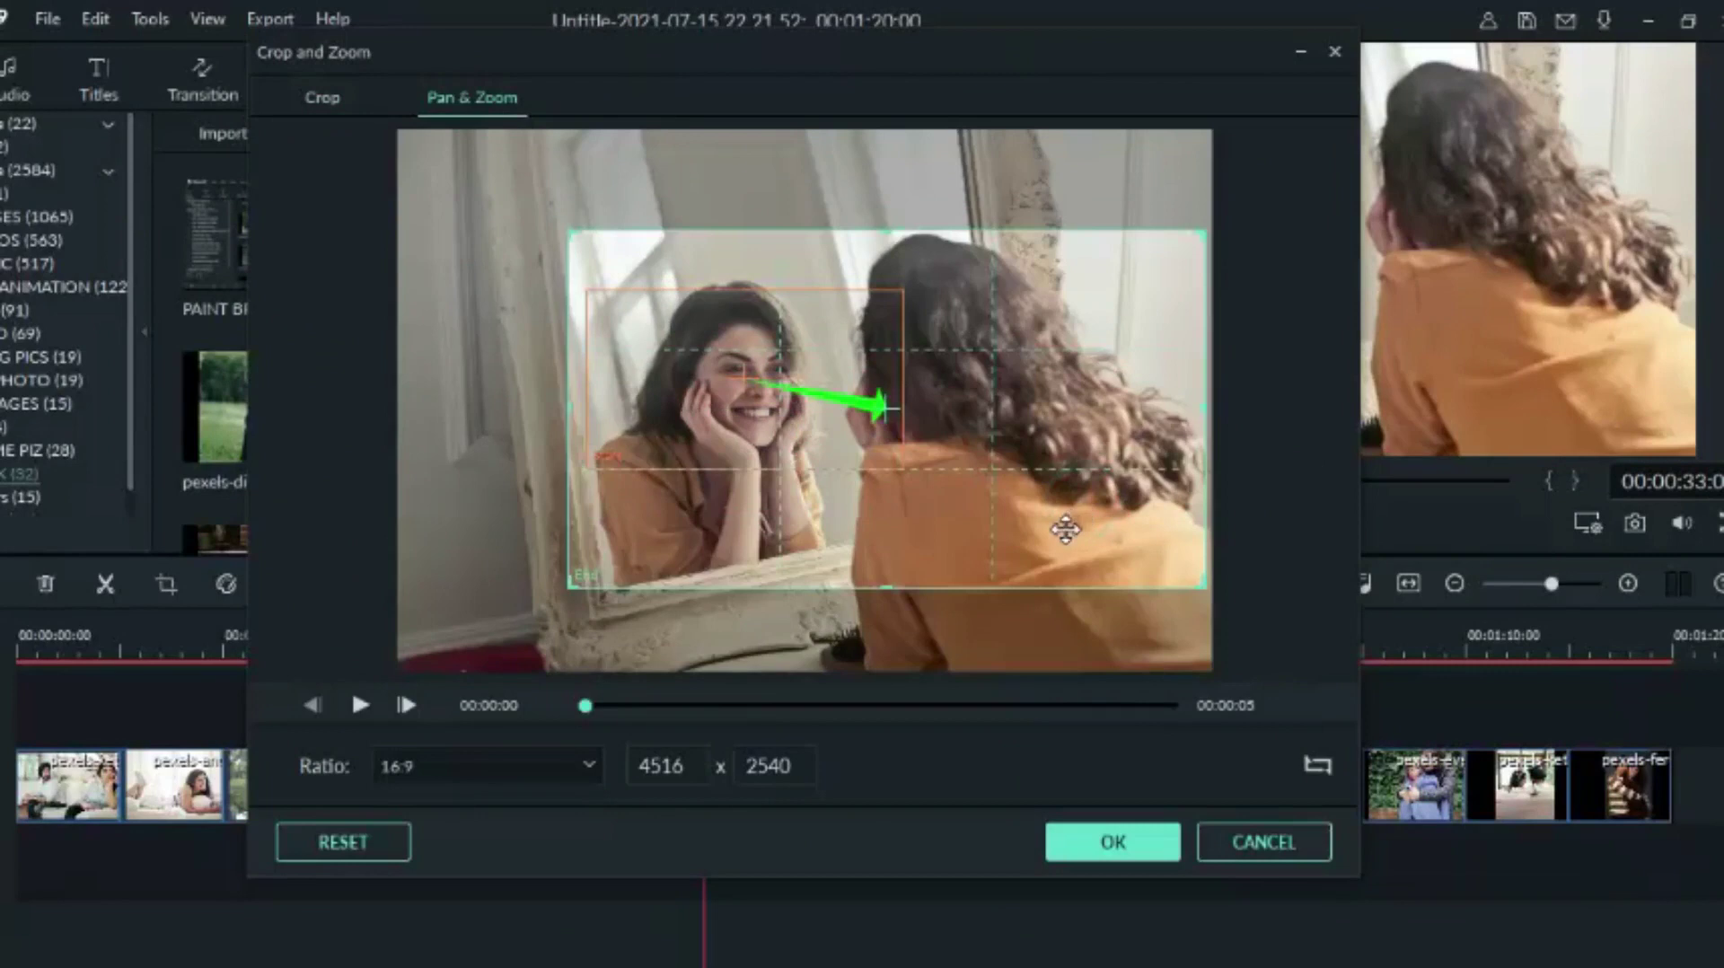
{"action": "left_click", "coordinate": [360, 706]}
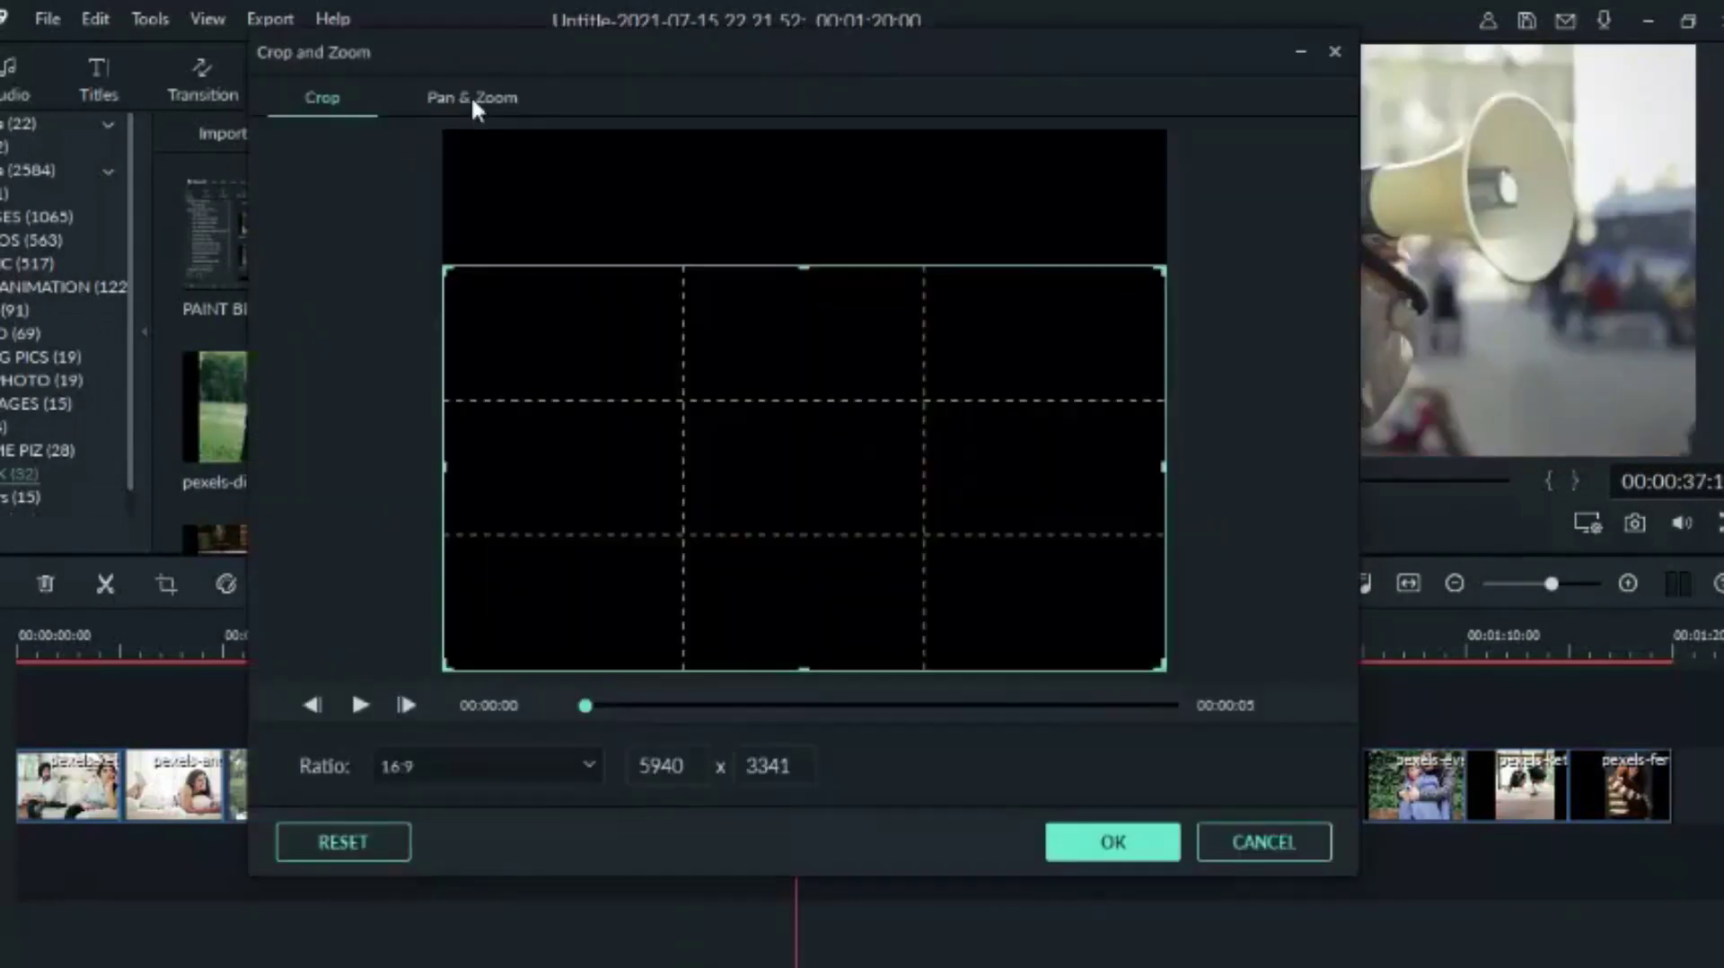
{"action": "left_click", "coordinate": [473, 97]}
{"action": "left_click", "coordinate": [1113, 843]}
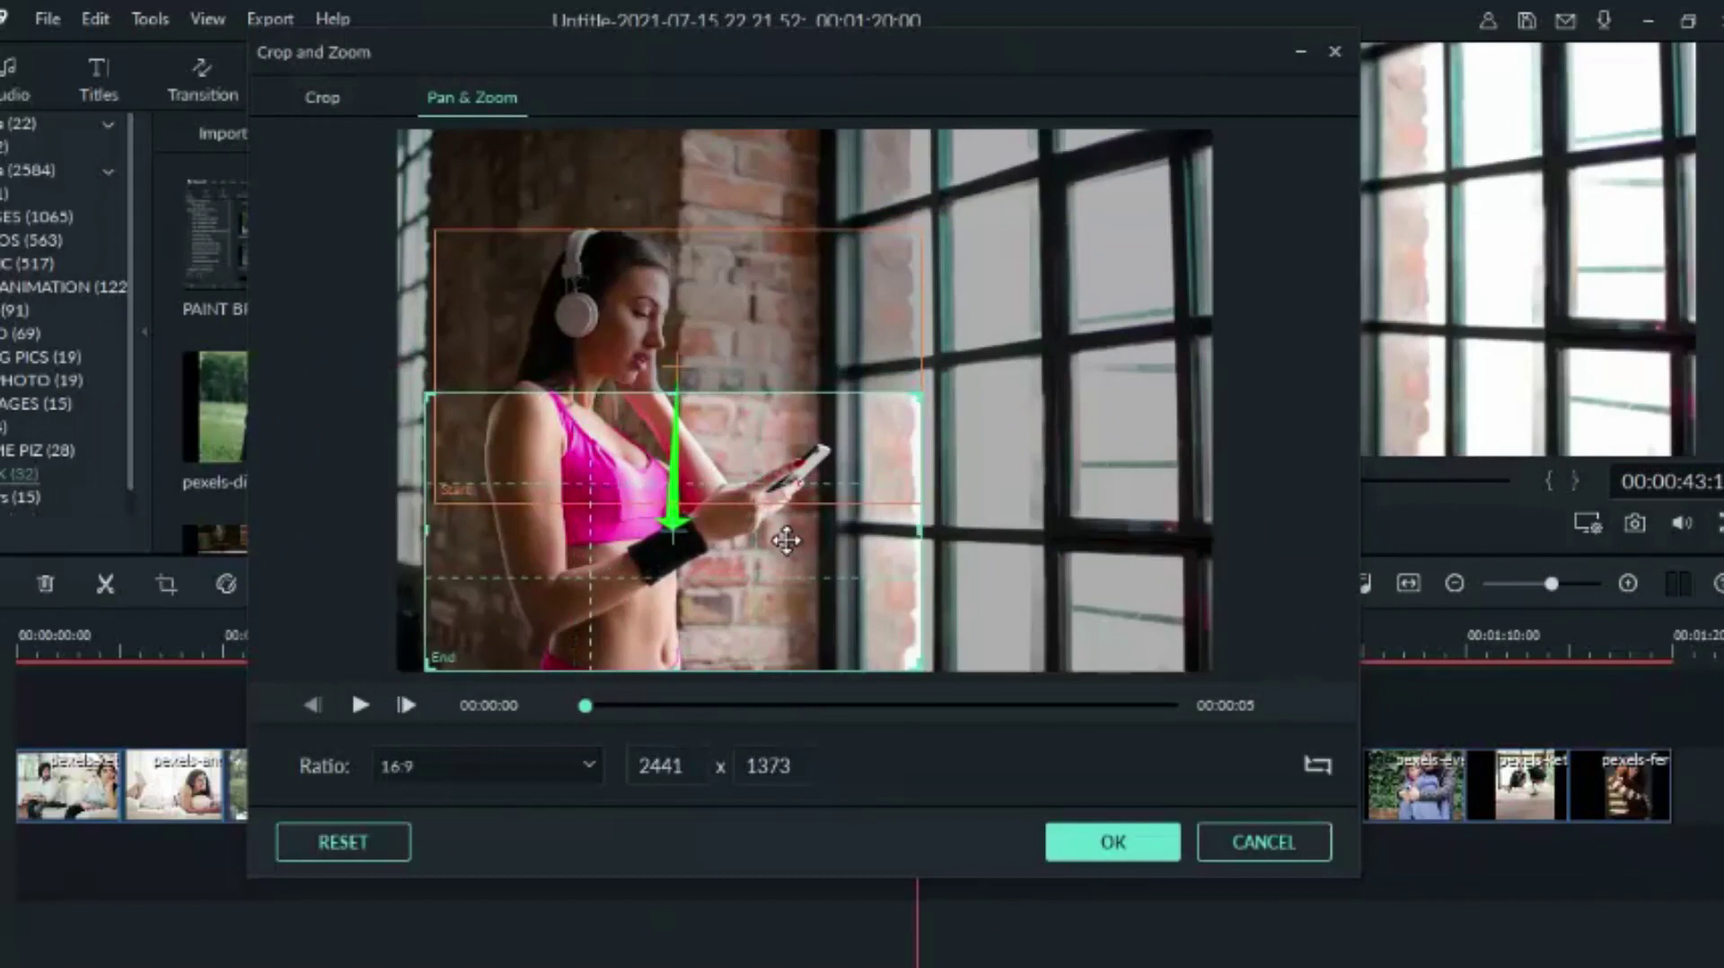
Preview and apply the Pan & Zoom on the woman-in-pink photo
{"action": "left_click", "coordinate": [360, 706]}
{"action": "left_click", "coordinate": [361, 707]}
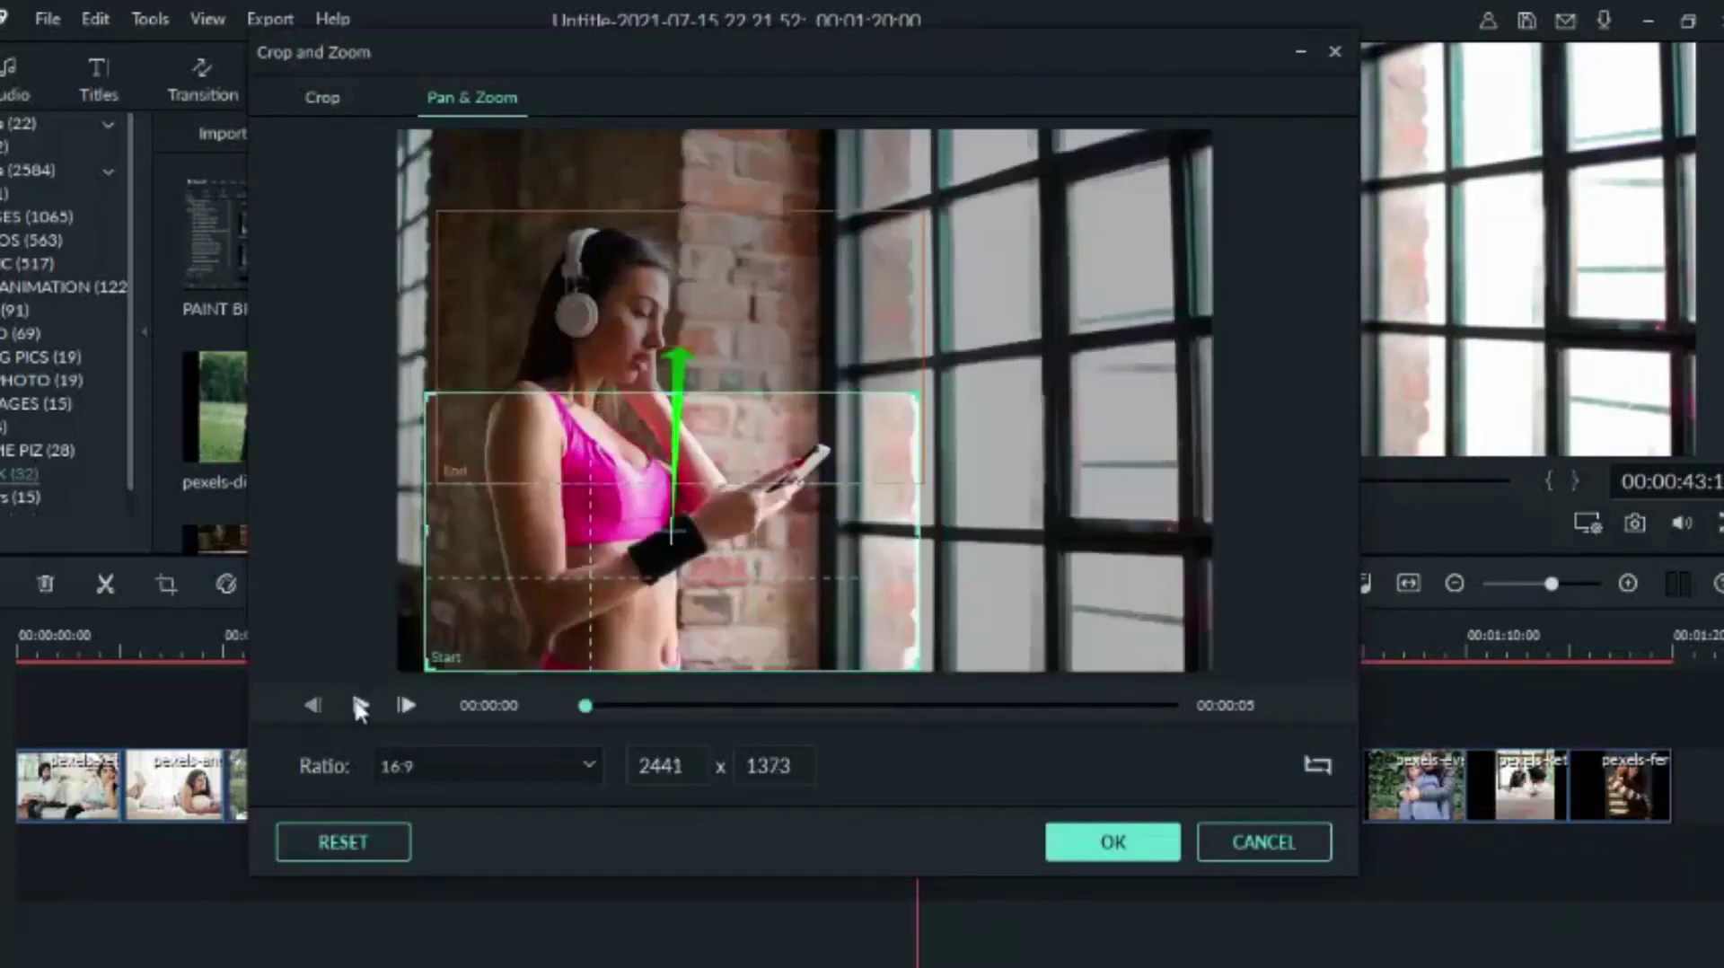
{"action": "left_click", "coordinate": [1113, 842]}
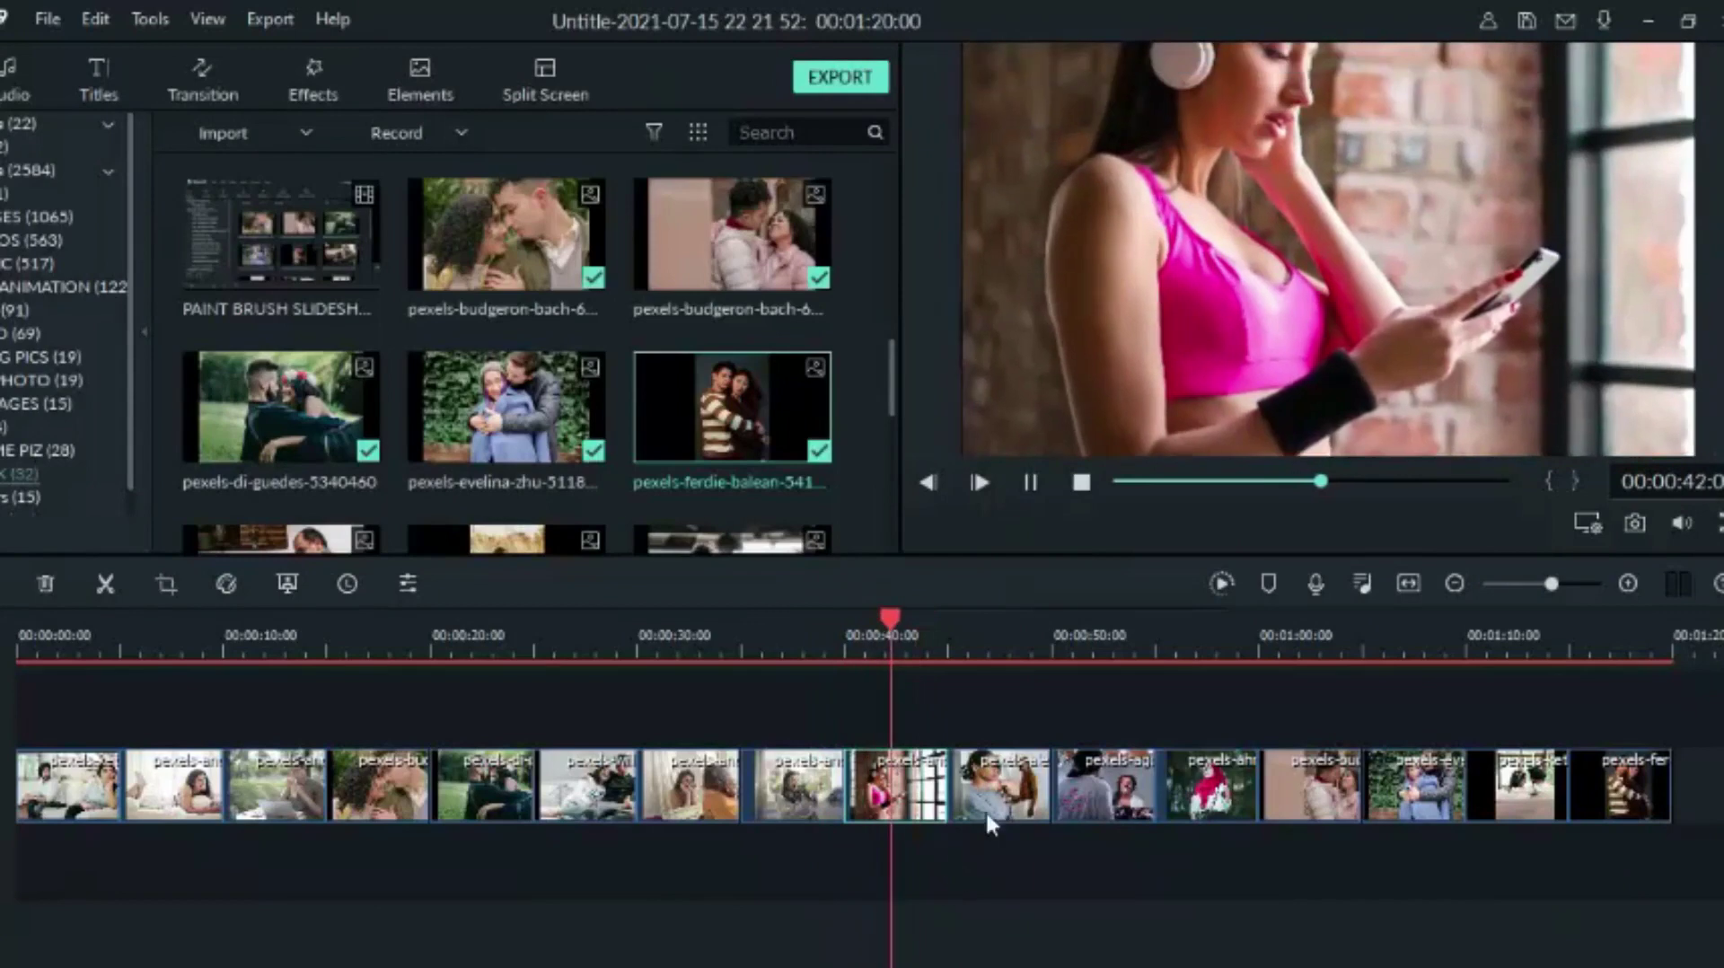
{"action": "left_click", "coordinate": [984, 786]}
Add Pan & Zoom to the remaining photos and render a 2000-frame preview of the 1:20 timeline
{"action": "key", "text": "alt+c"}
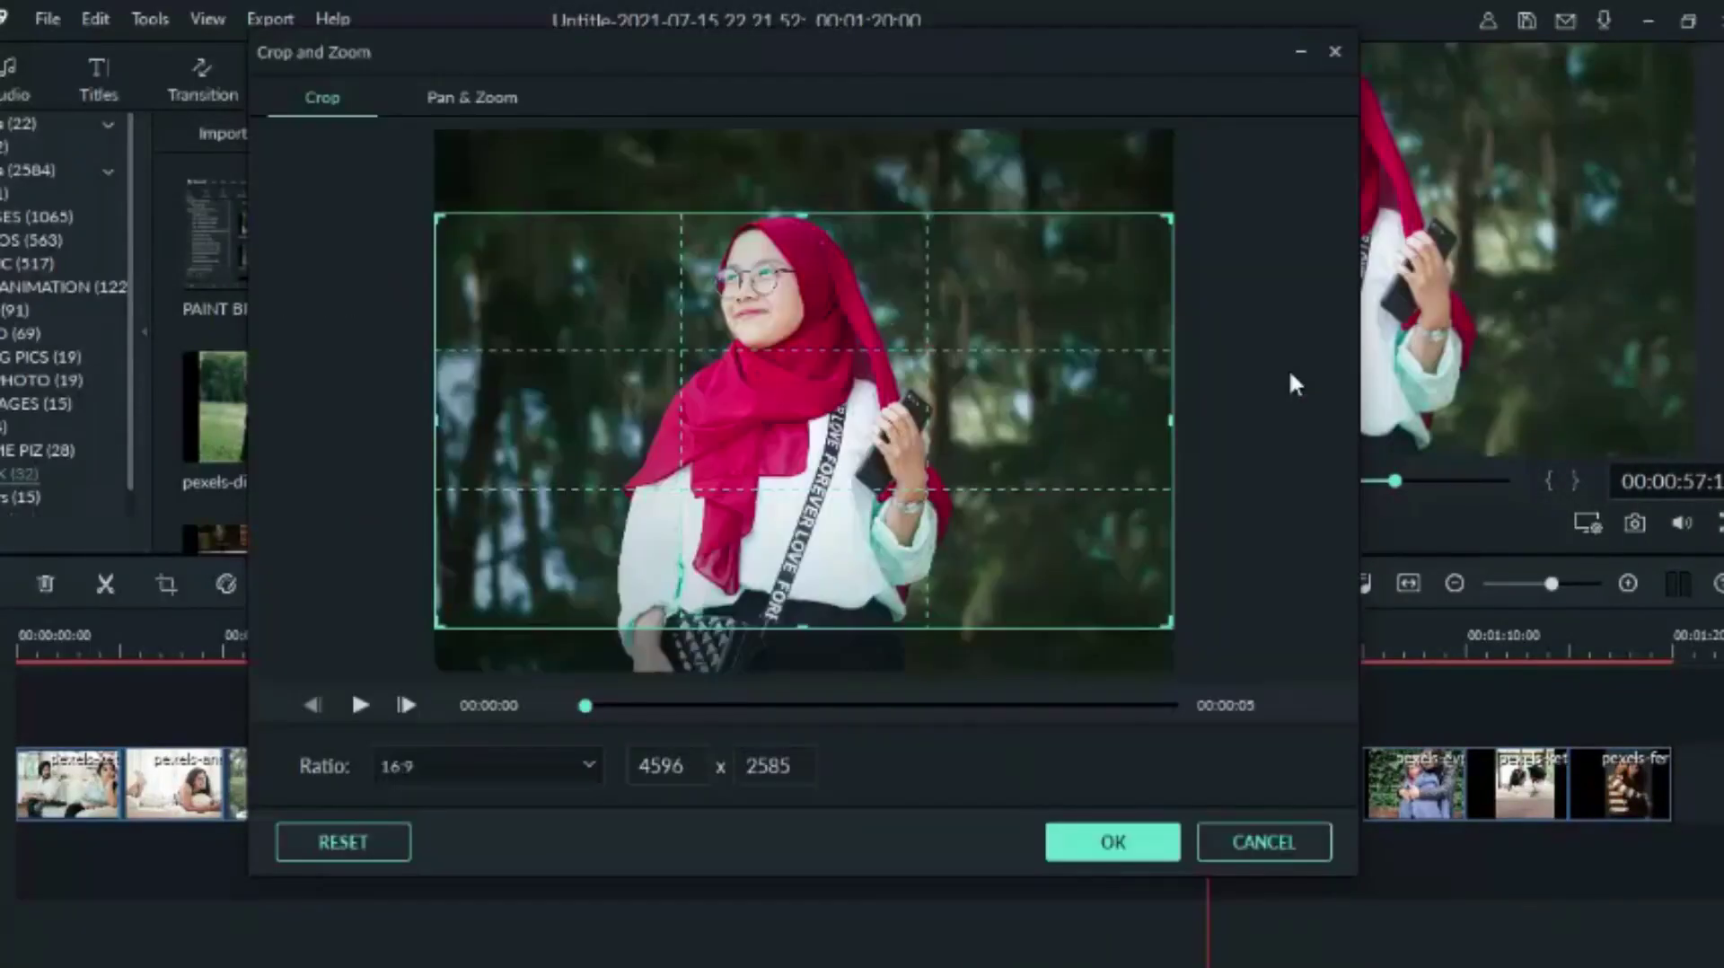
{"action": "left_click", "coordinate": [469, 96]}
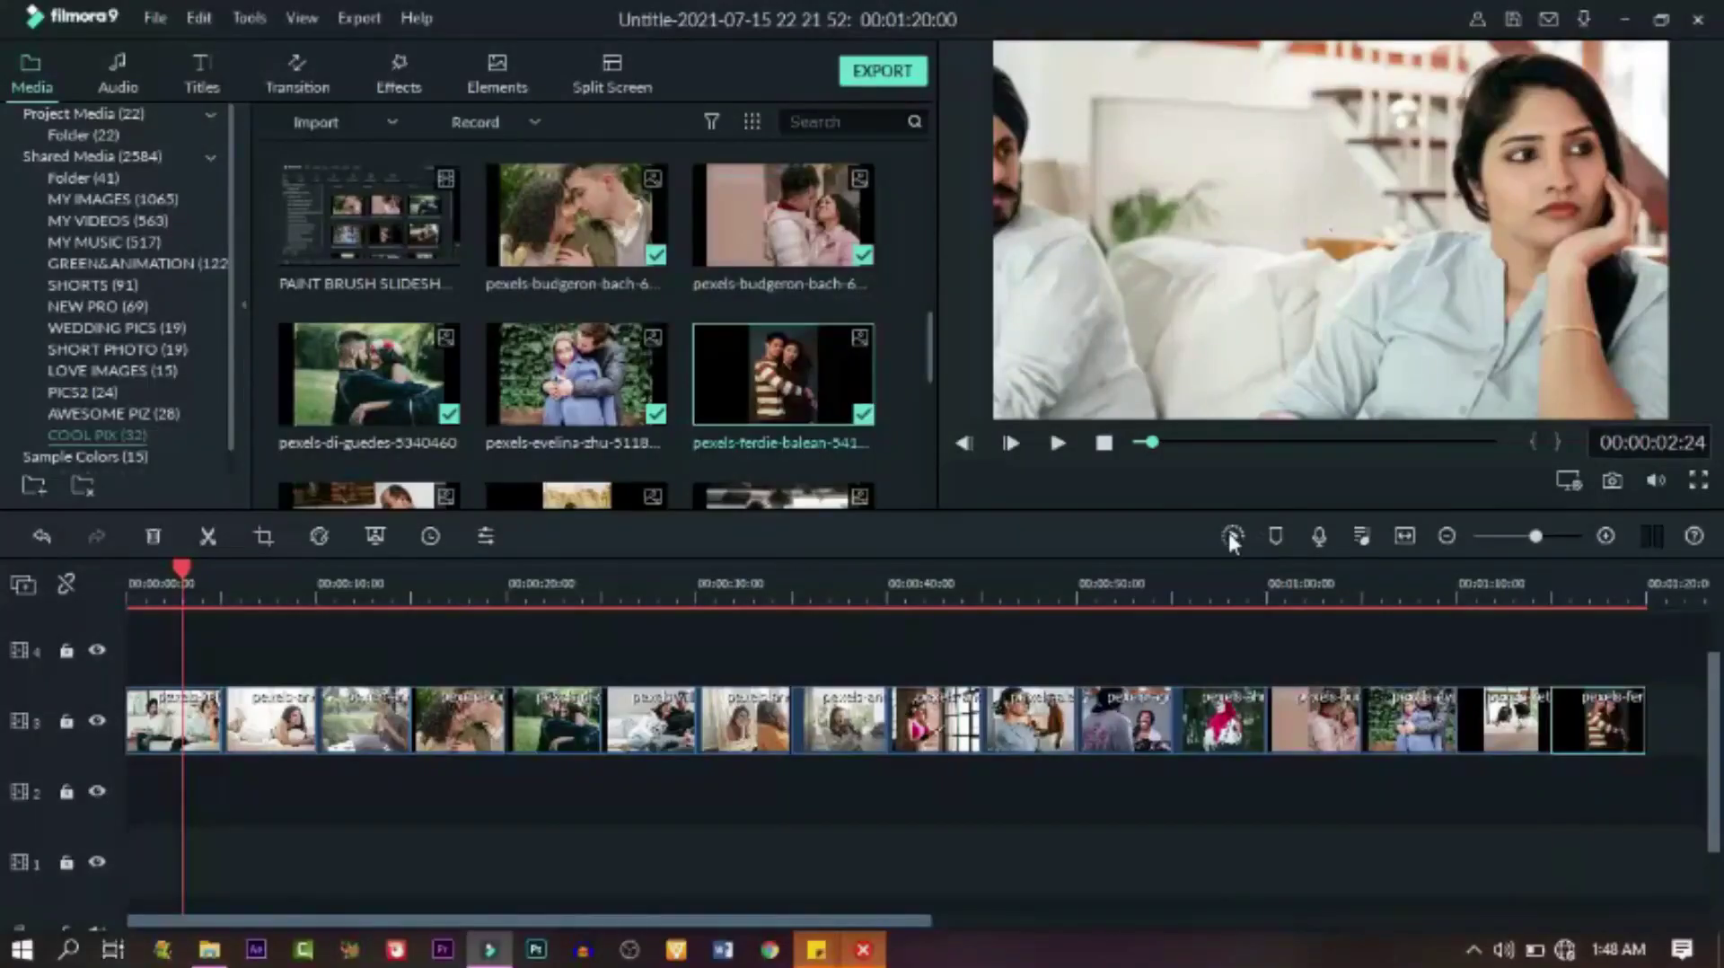
{"action": "left_click", "coordinate": [1232, 536]}
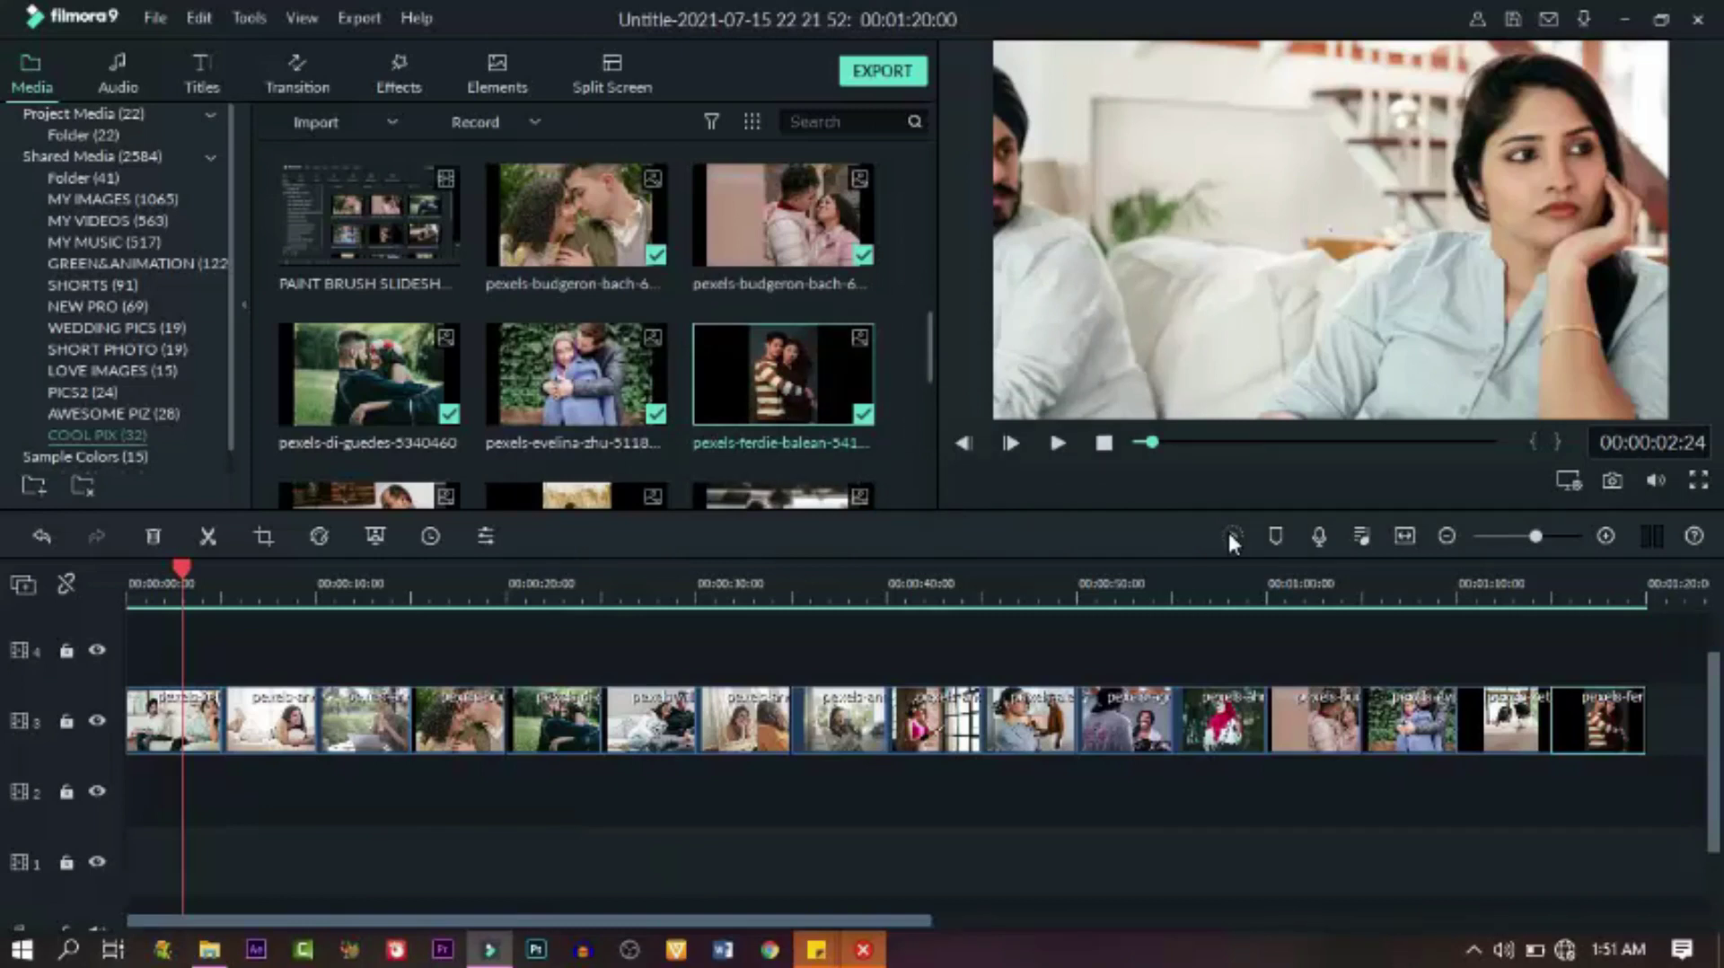
{"action": "left_click", "coordinate": [1058, 443]}
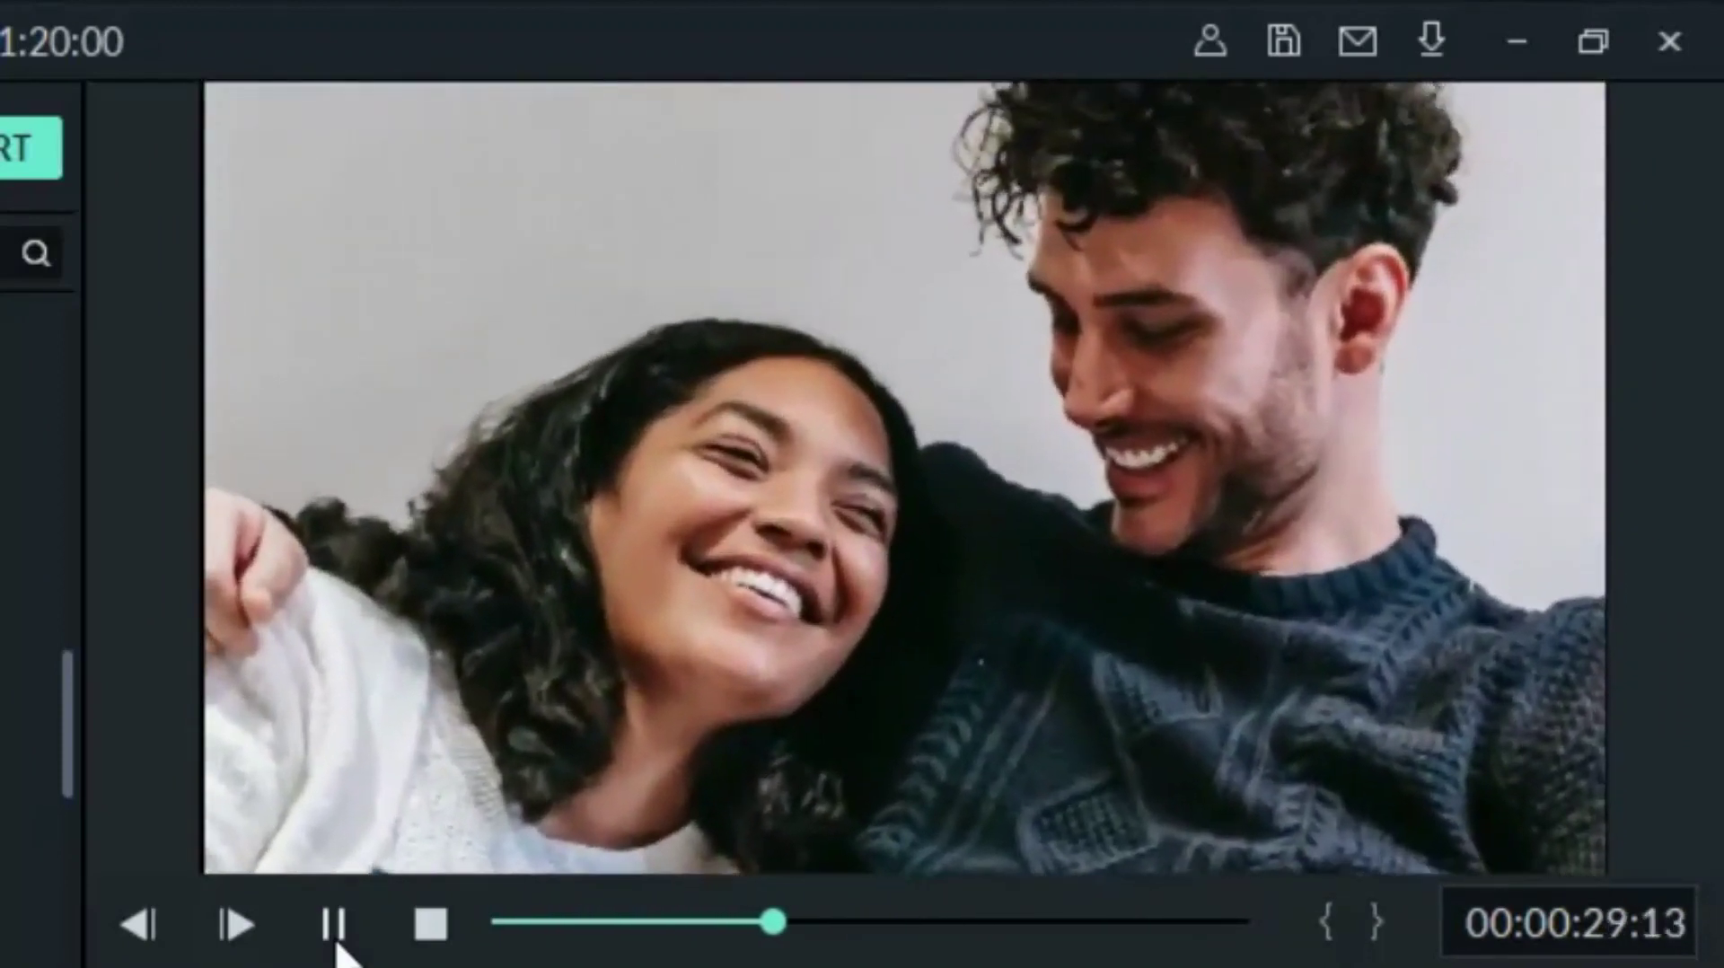
{"action": "left_click", "coordinate": [334, 934]}
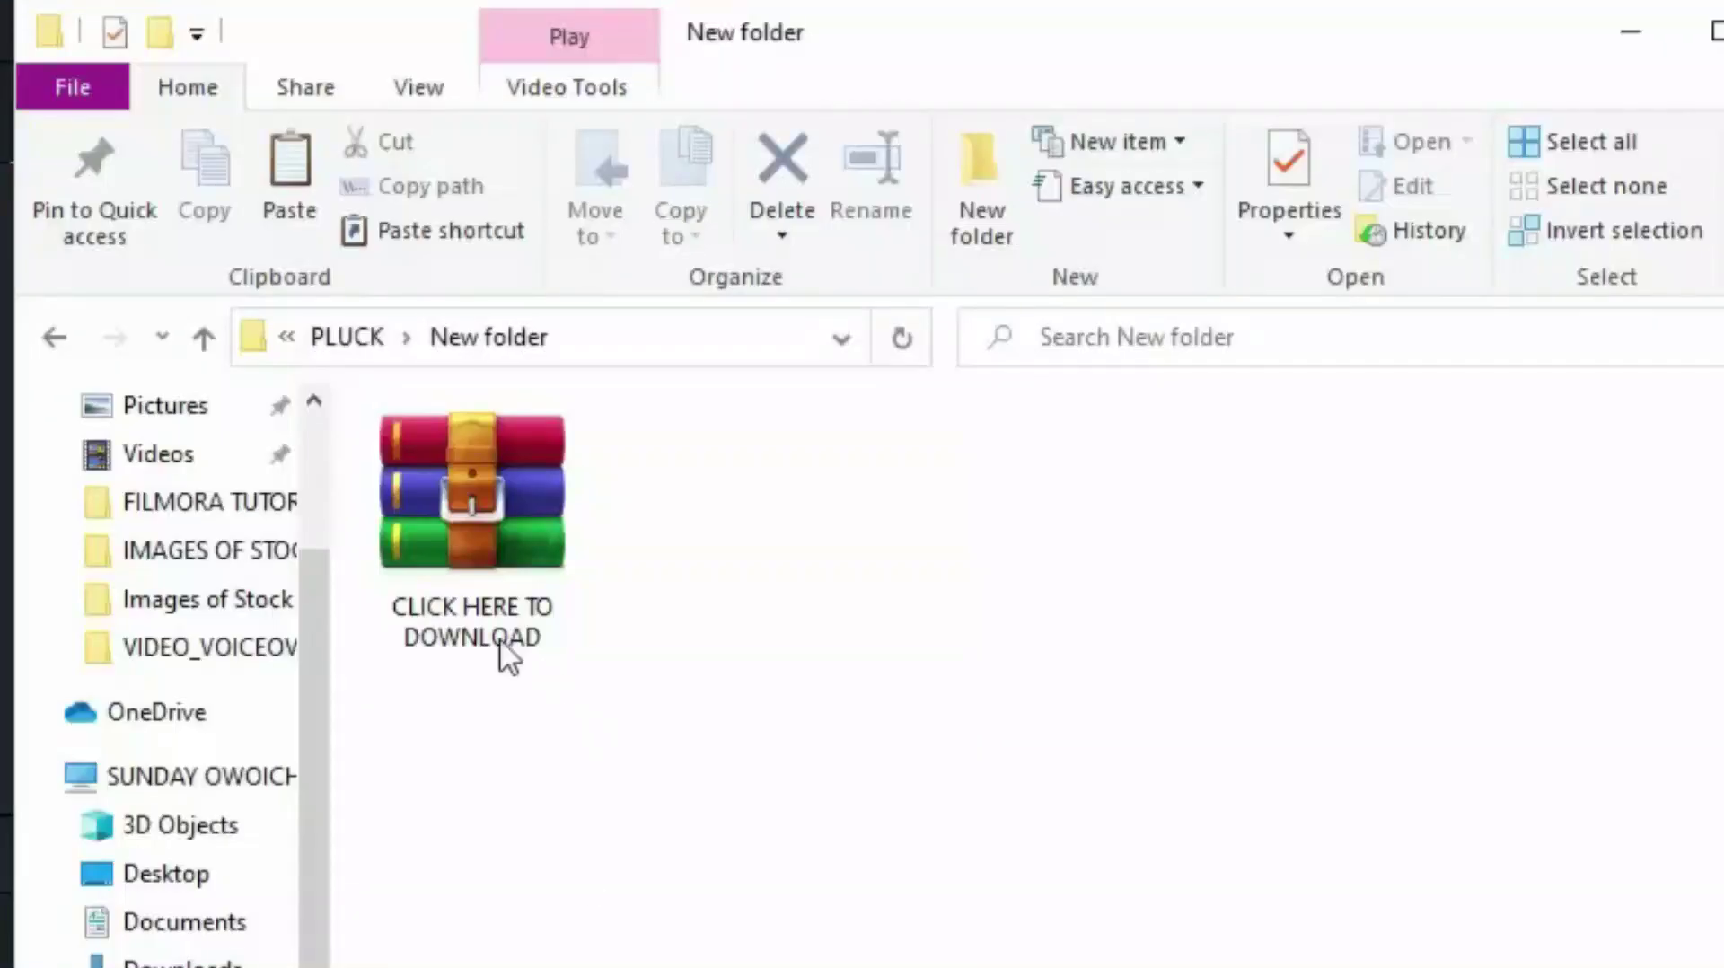
Extract the archive and open the Fashion Slideshow By ReactiveWave folder
{"action": "right_click", "coordinate": [484, 510]}
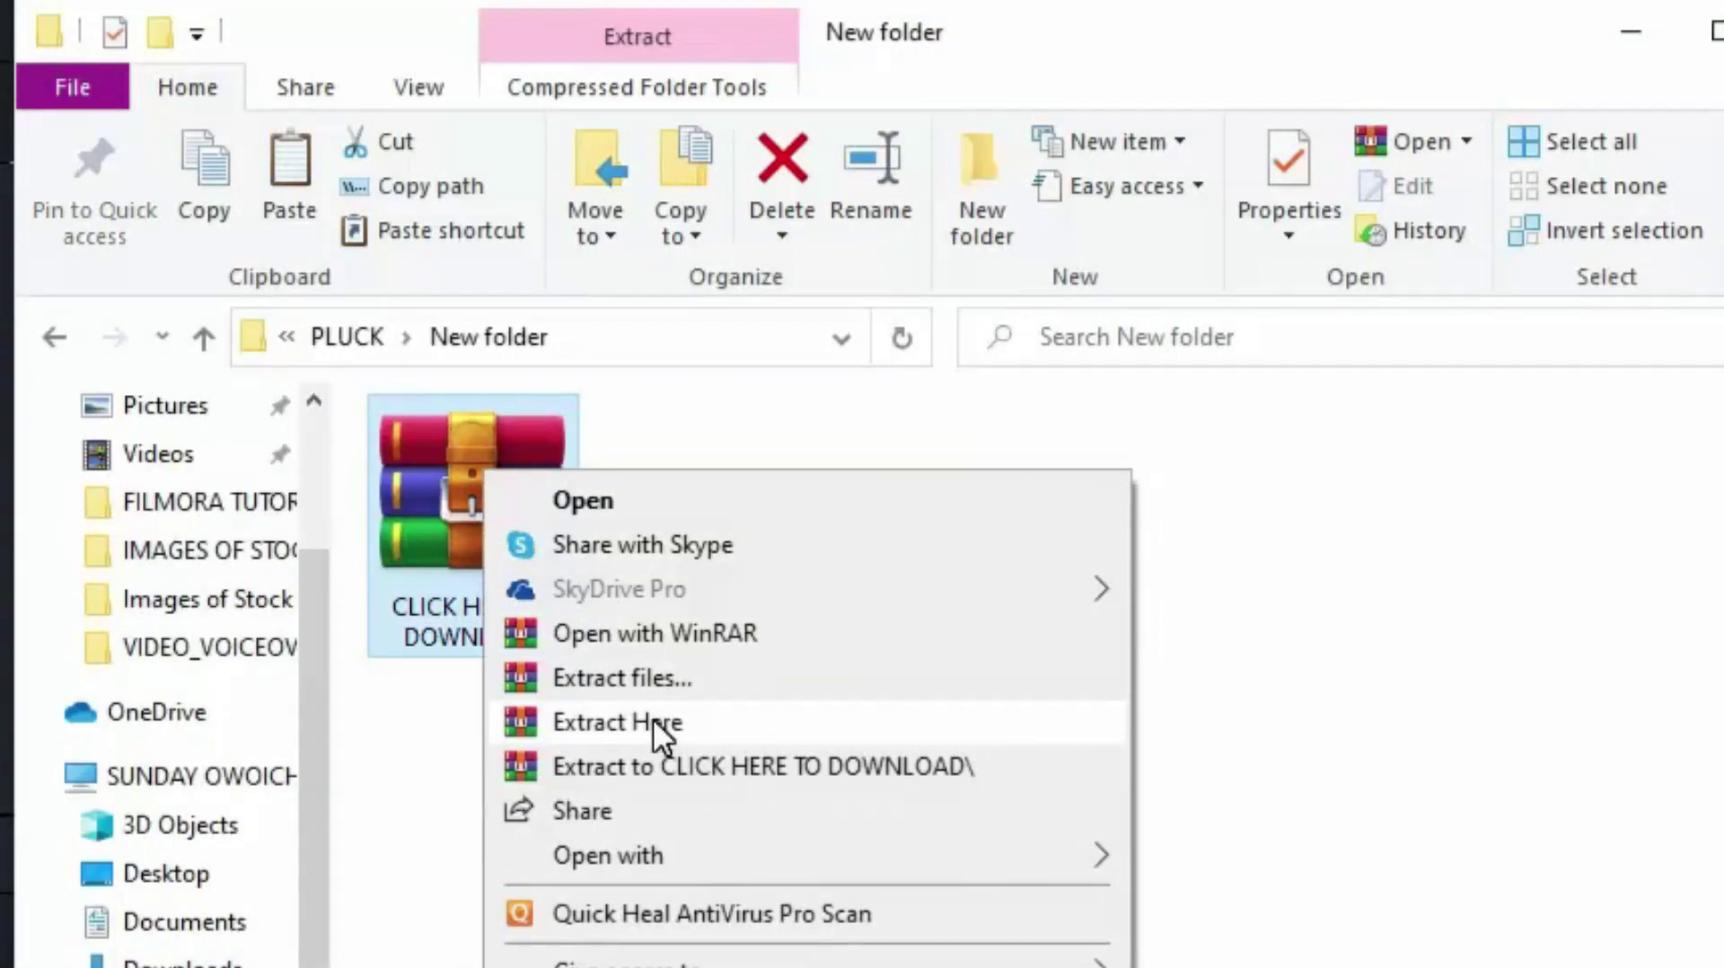
{"action": "left_click", "coordinate": [654, 721]}
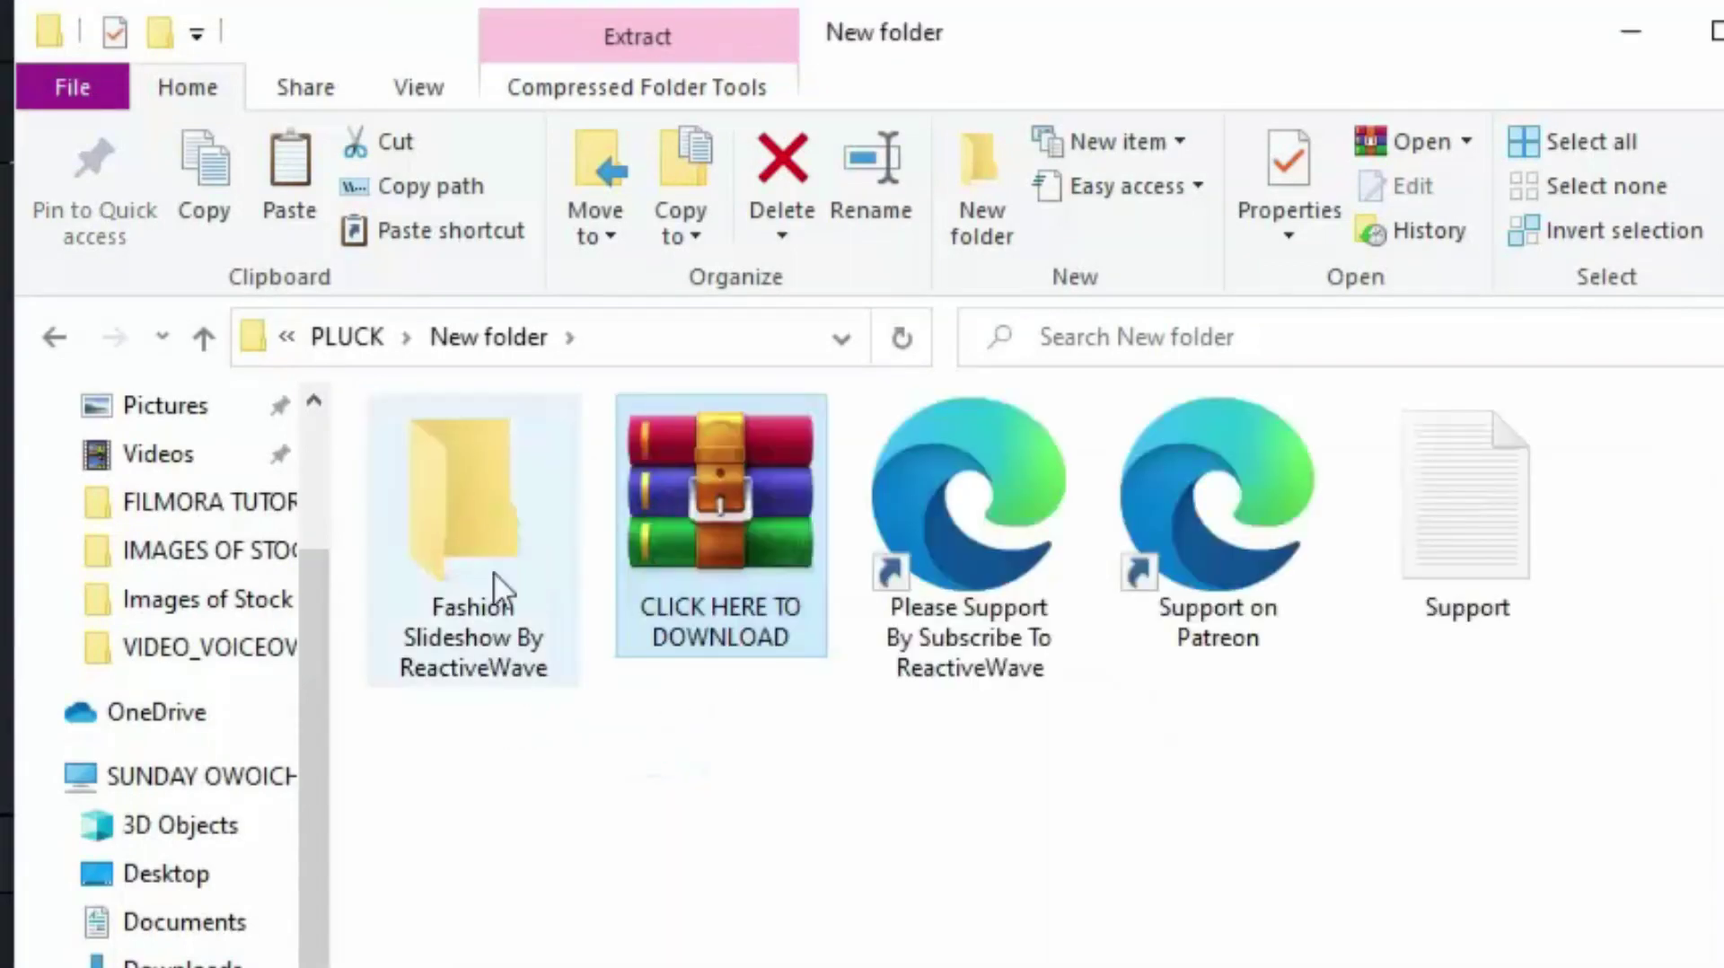
{"action": "double_click", "coordinate": [469, 552]}
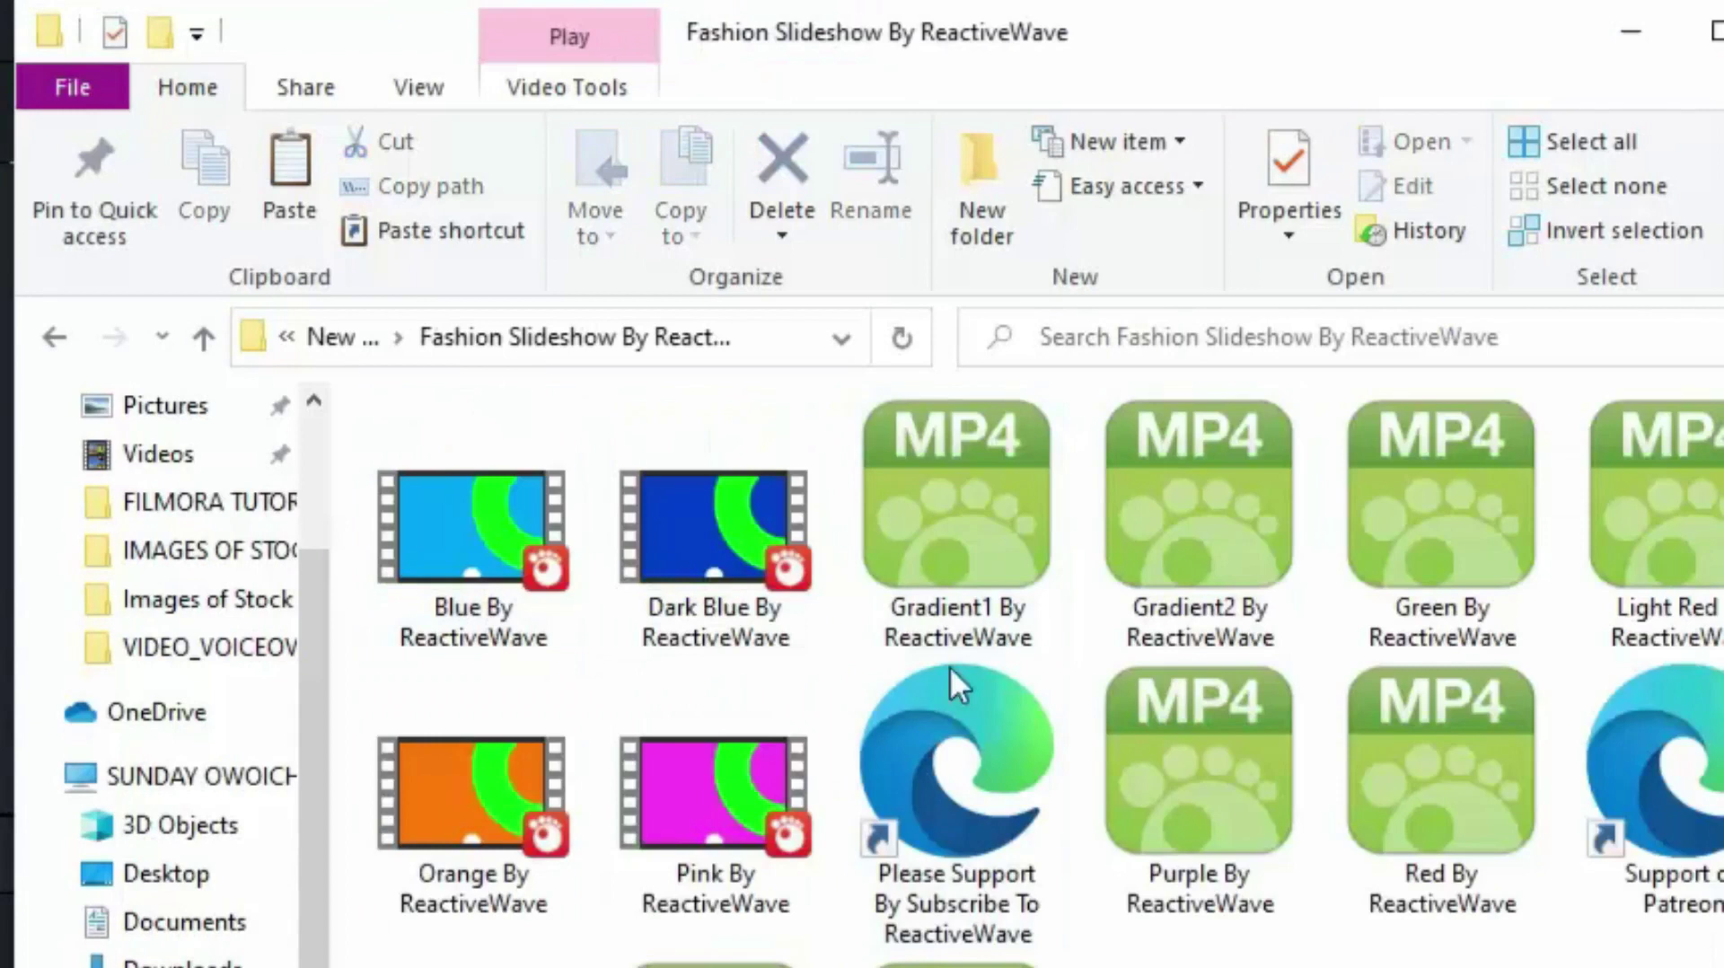
Select all the colour greenscreen clips and move the Explorer window to the right
{"action": "scroll", "coordinate": [1390, 944], "scroll_direction": "down", "scroll_amount": 1}
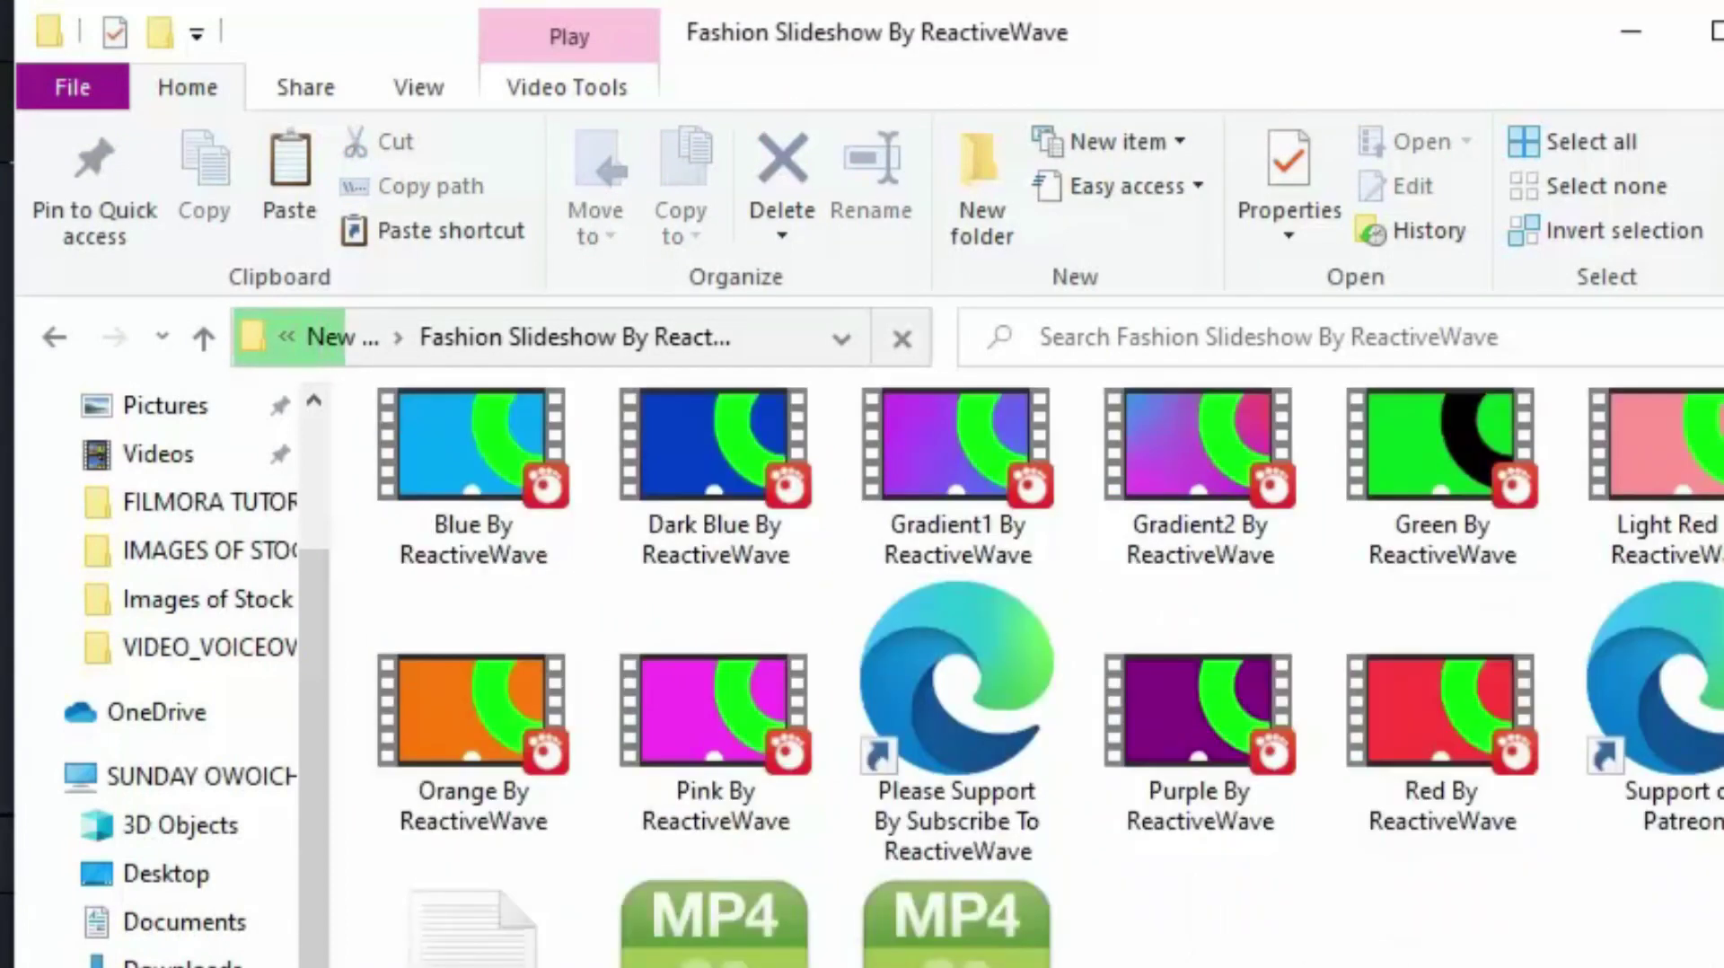
{"action": "left_click", "coordinate": [957, 925]}
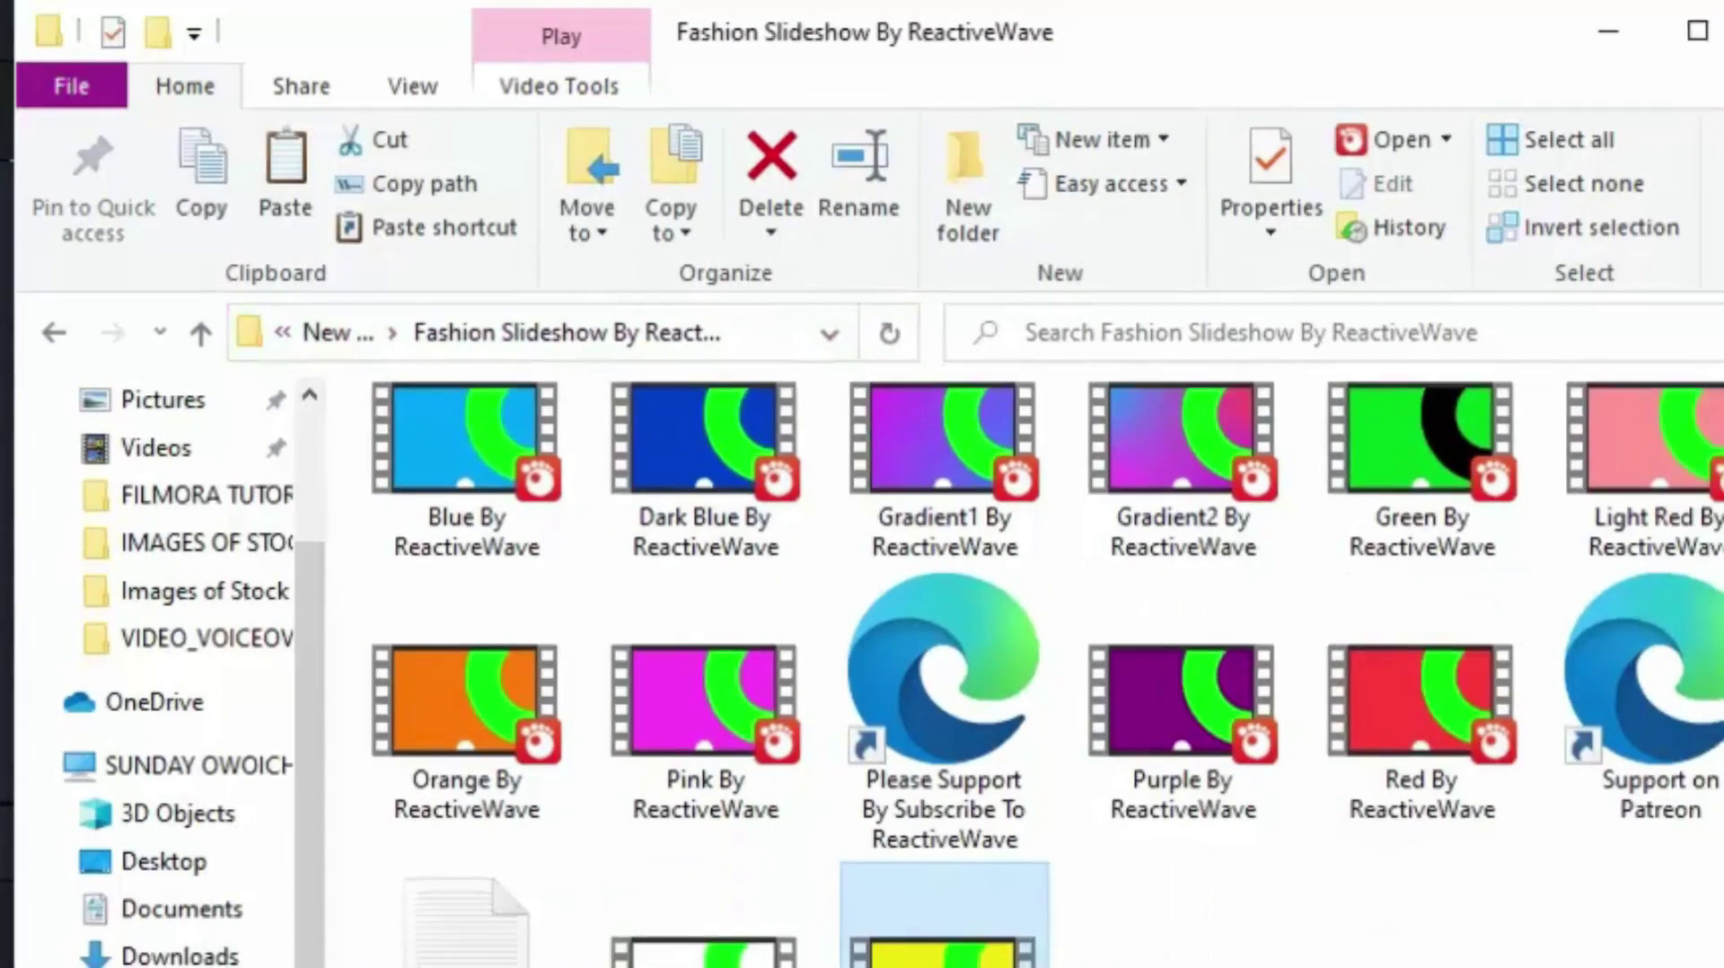
{"action": "key", "text": "ctrl+a"}
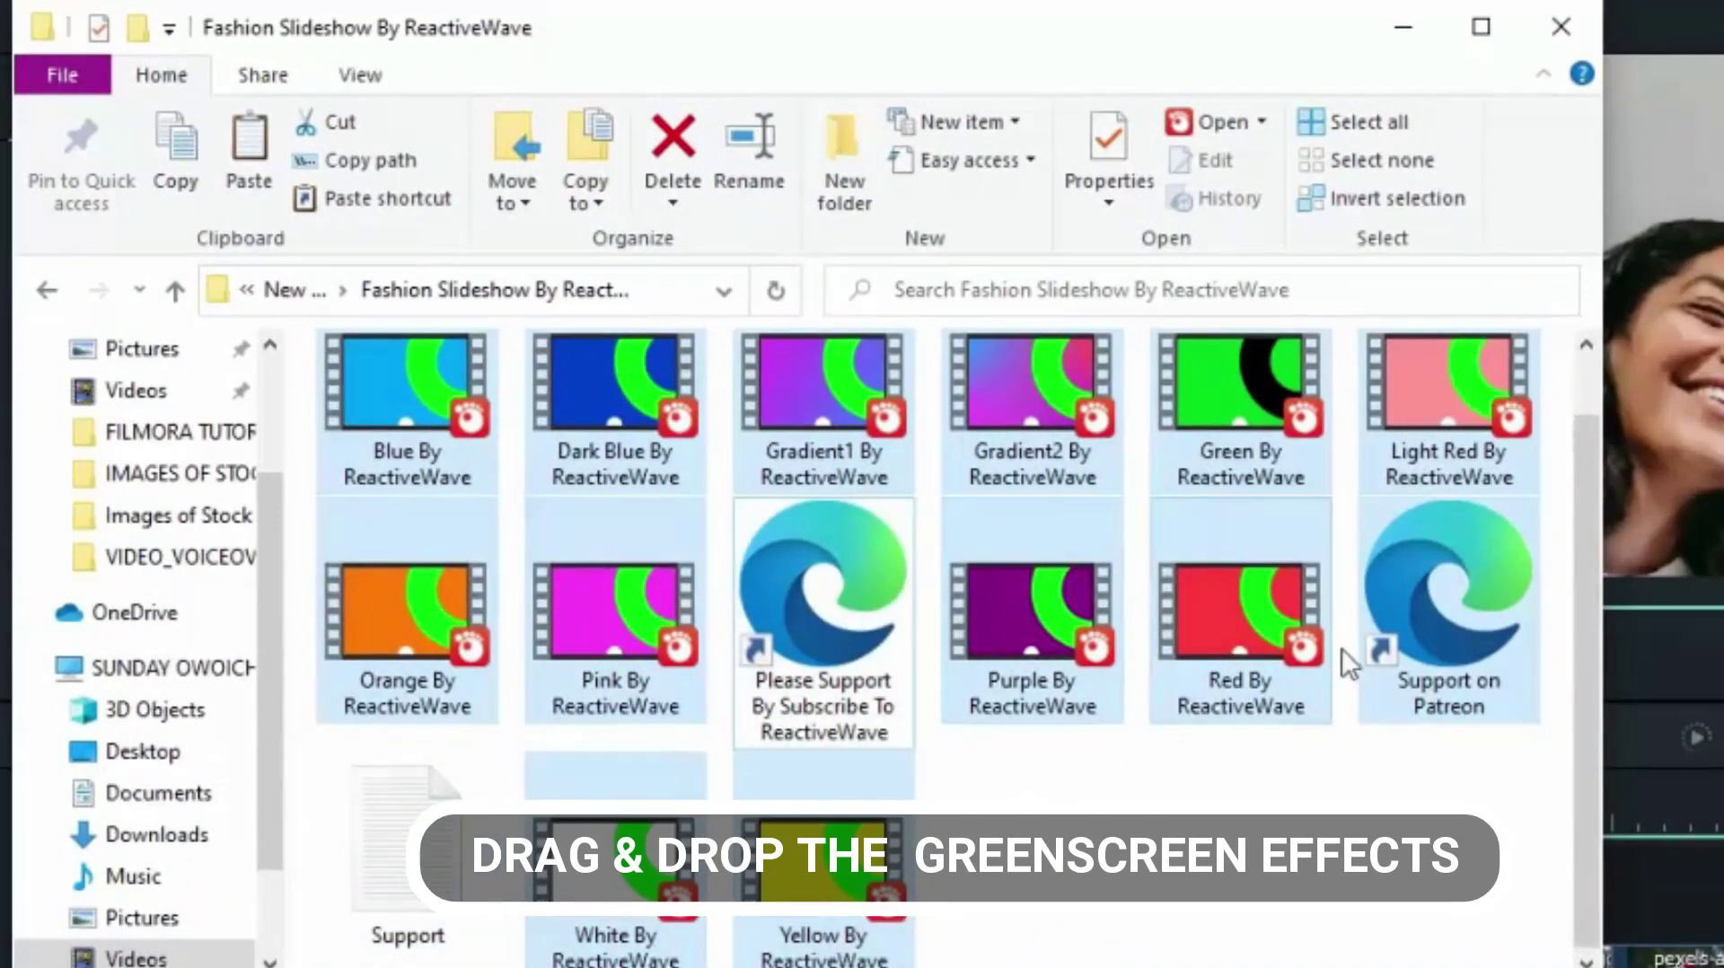
{"action": "left_click", "coordinate": [1587, 386]}
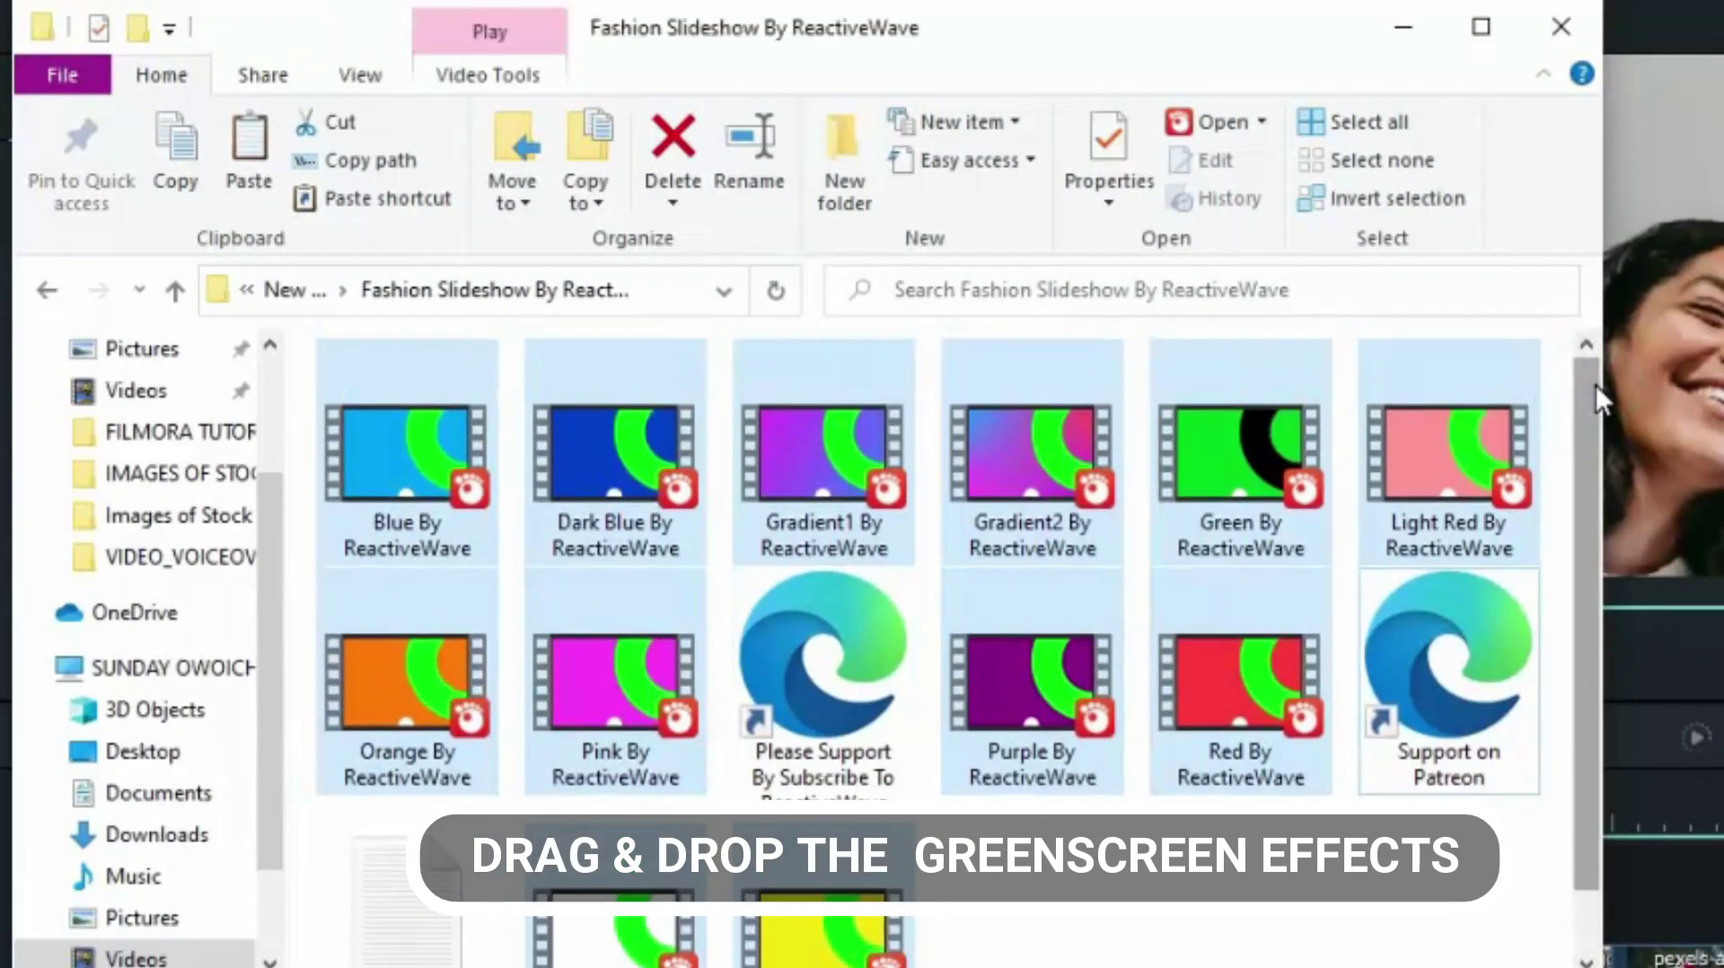
{"action": "left_click_drag", "start_coordinate": [1008, 46], "coordinate": [1723, 124]}
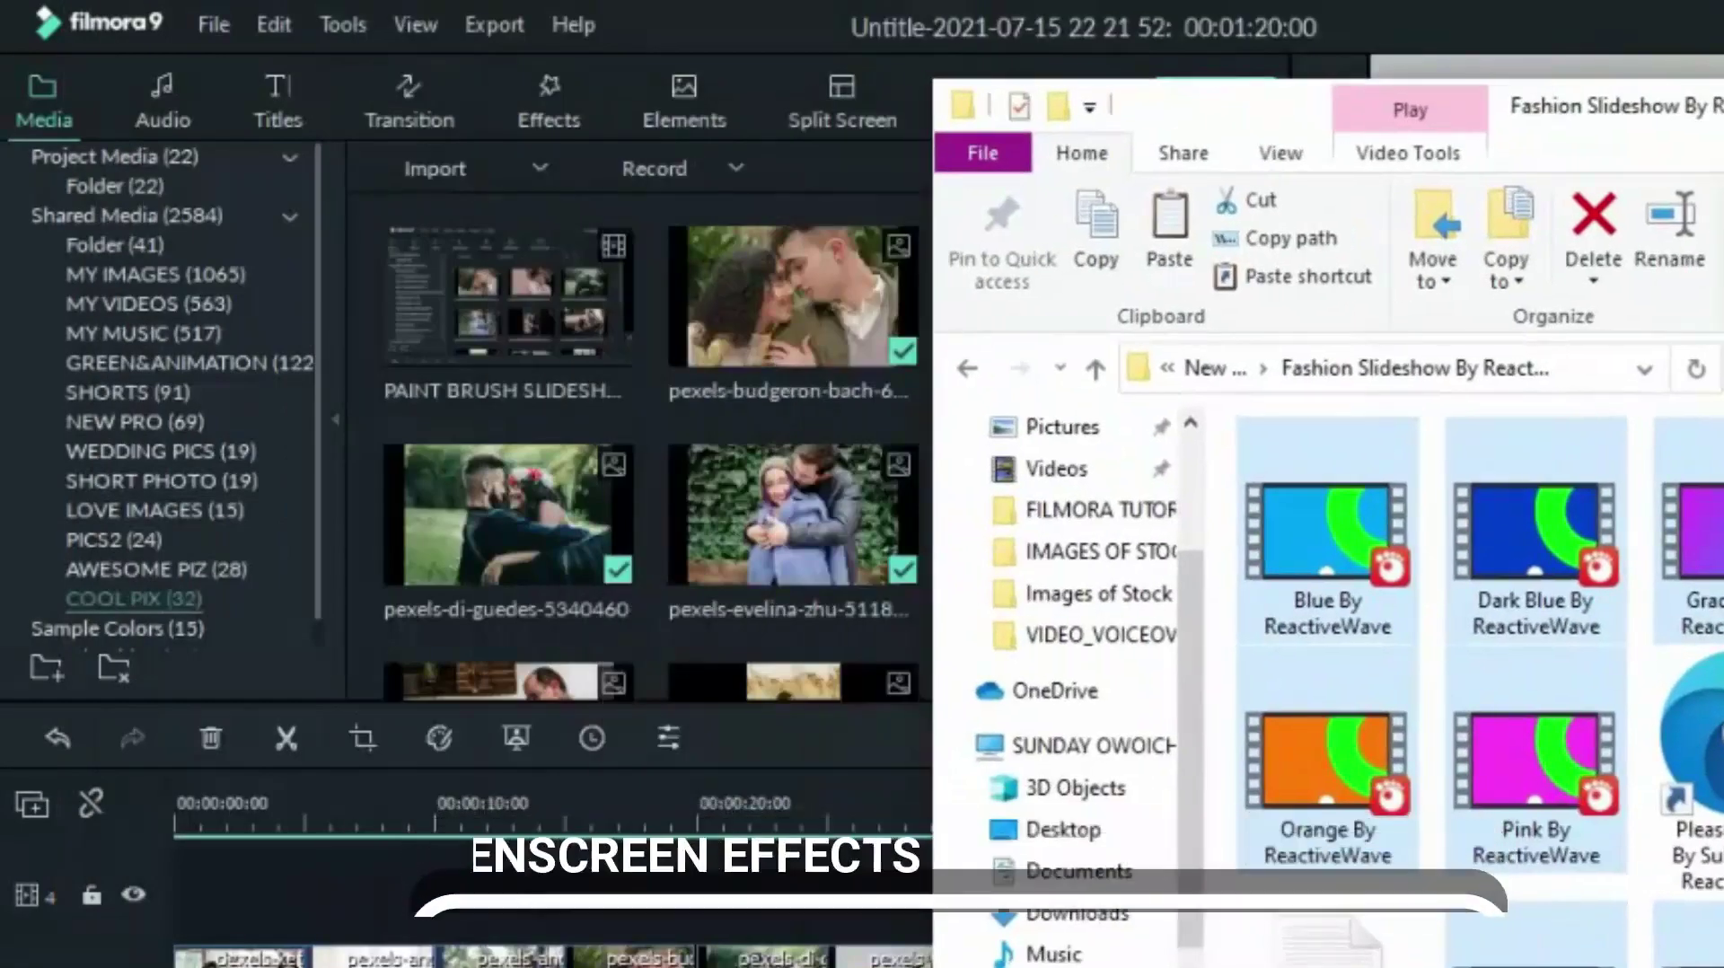
Import the twelve ReactiveWave colour clips and place them on track 4, keeping project settings
{"action": "left_click_drag", "start_coordinate": [1327, 519], "coordinate": [643, 524]}
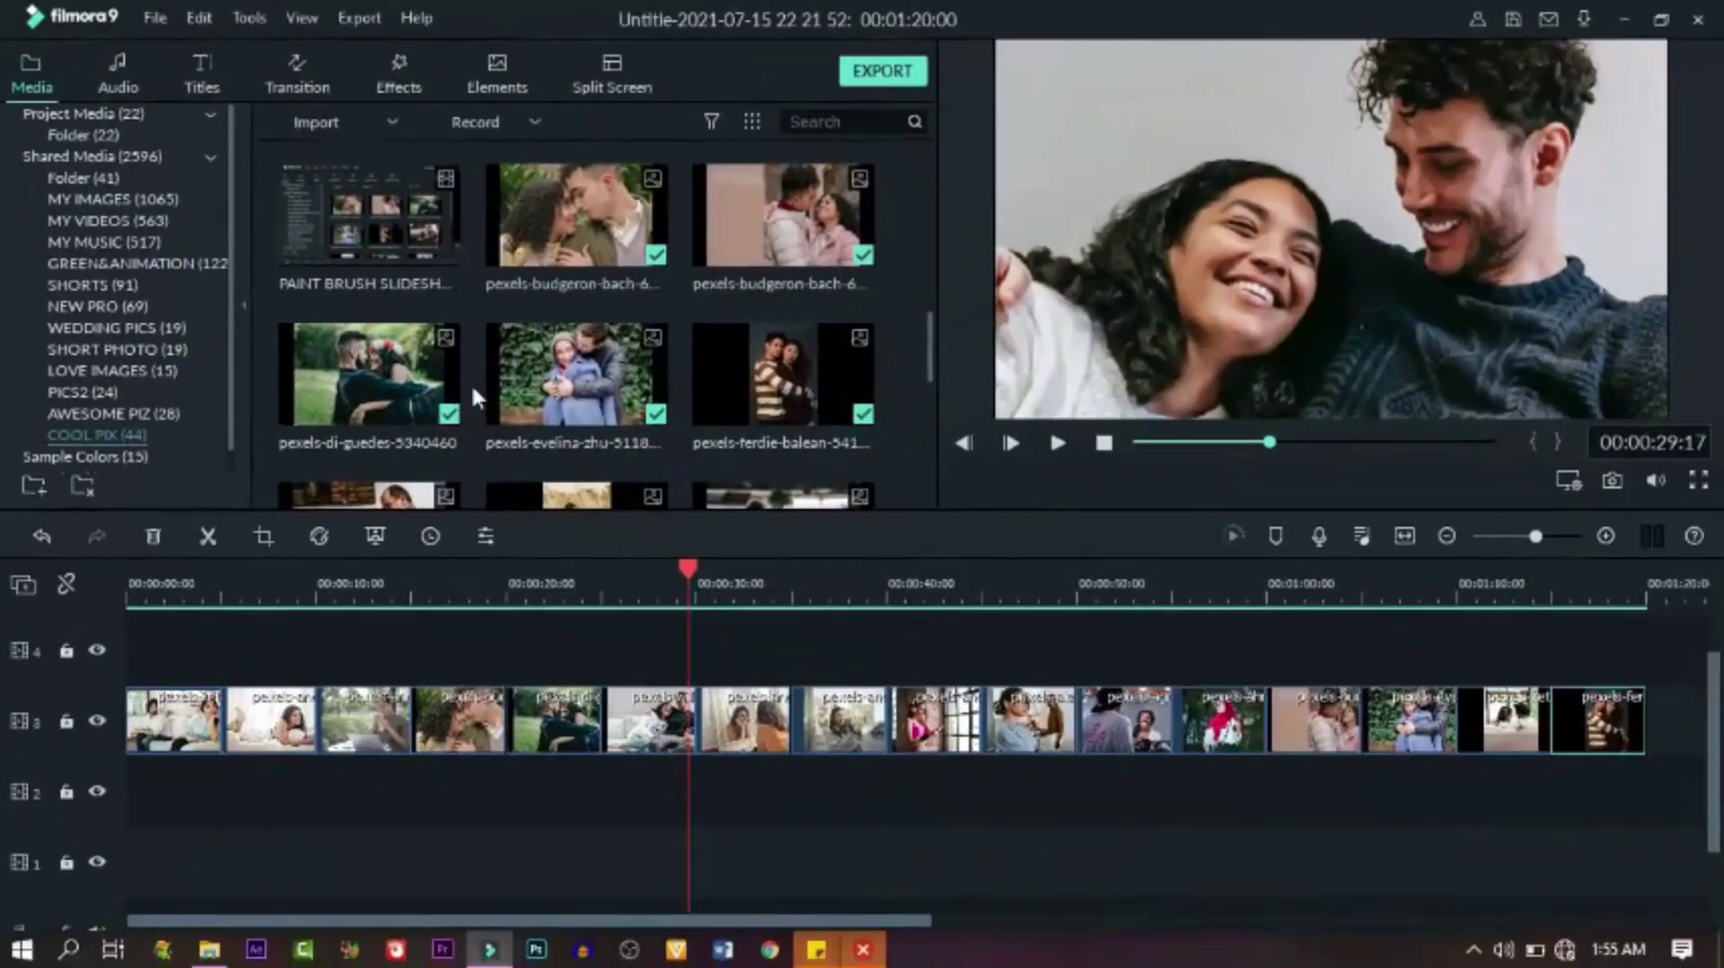
{"action": "scroll", "coordinate": [471, 383], "scroll_direction": "down", "scroll_amount": 10}
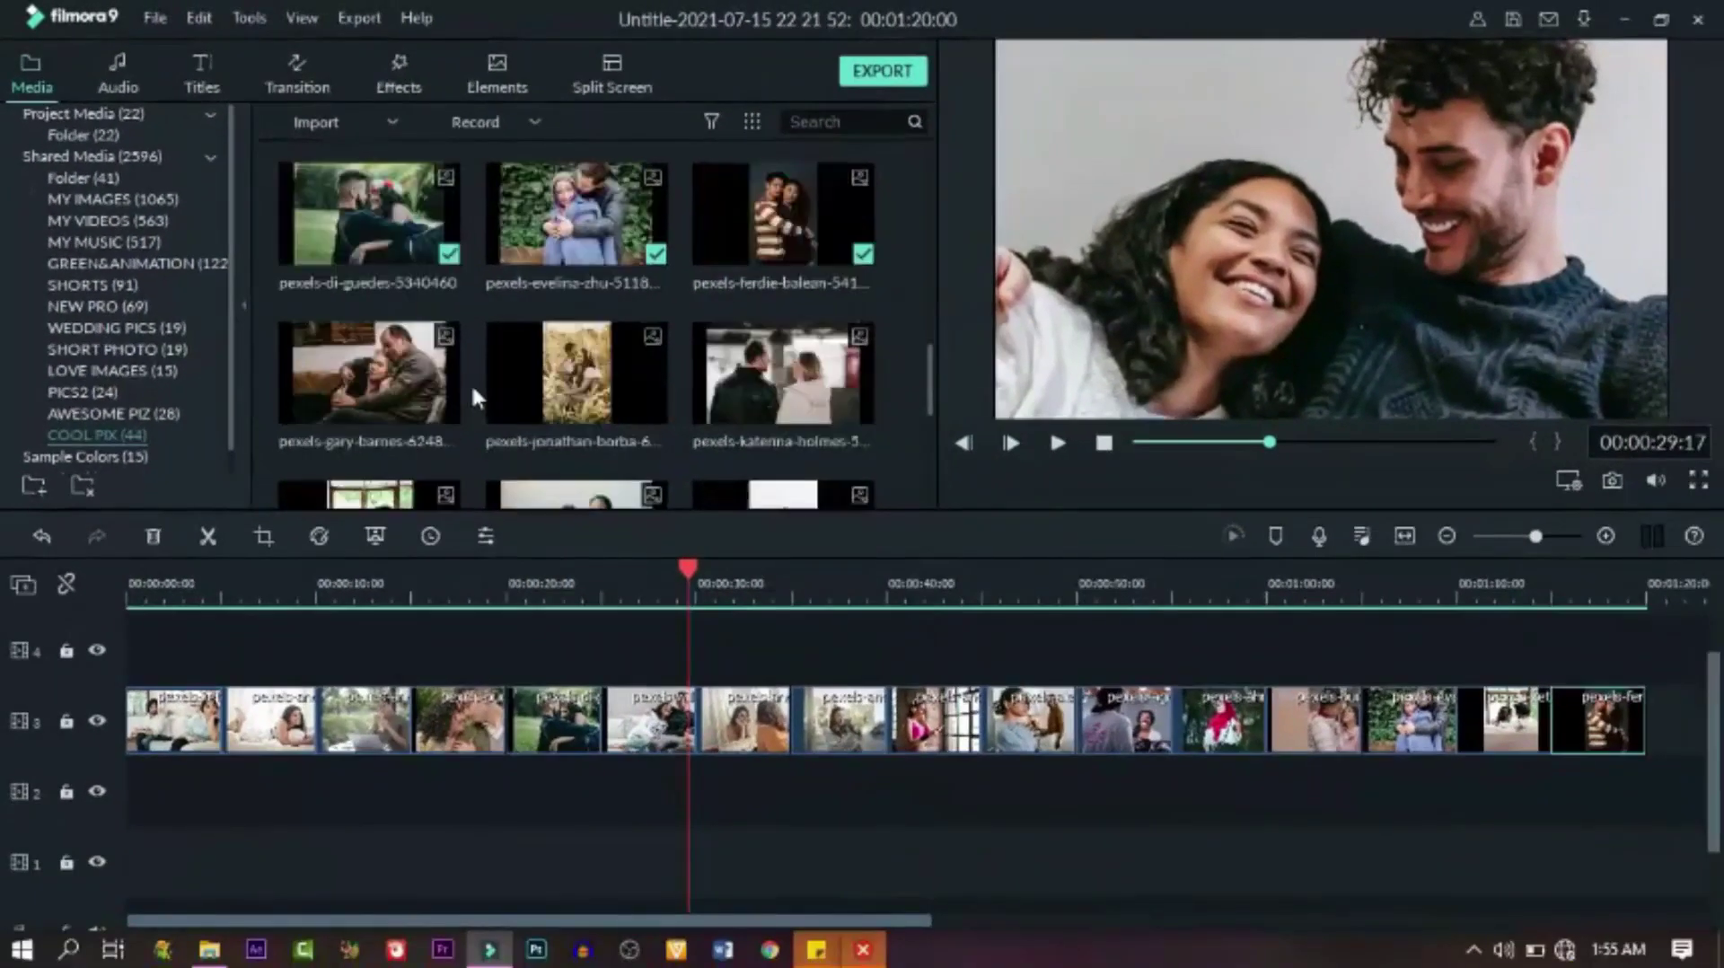
{"action": "scroll", "coordinate": [668, 316], "scroll_direction": "up", "scroll_amount": 3}
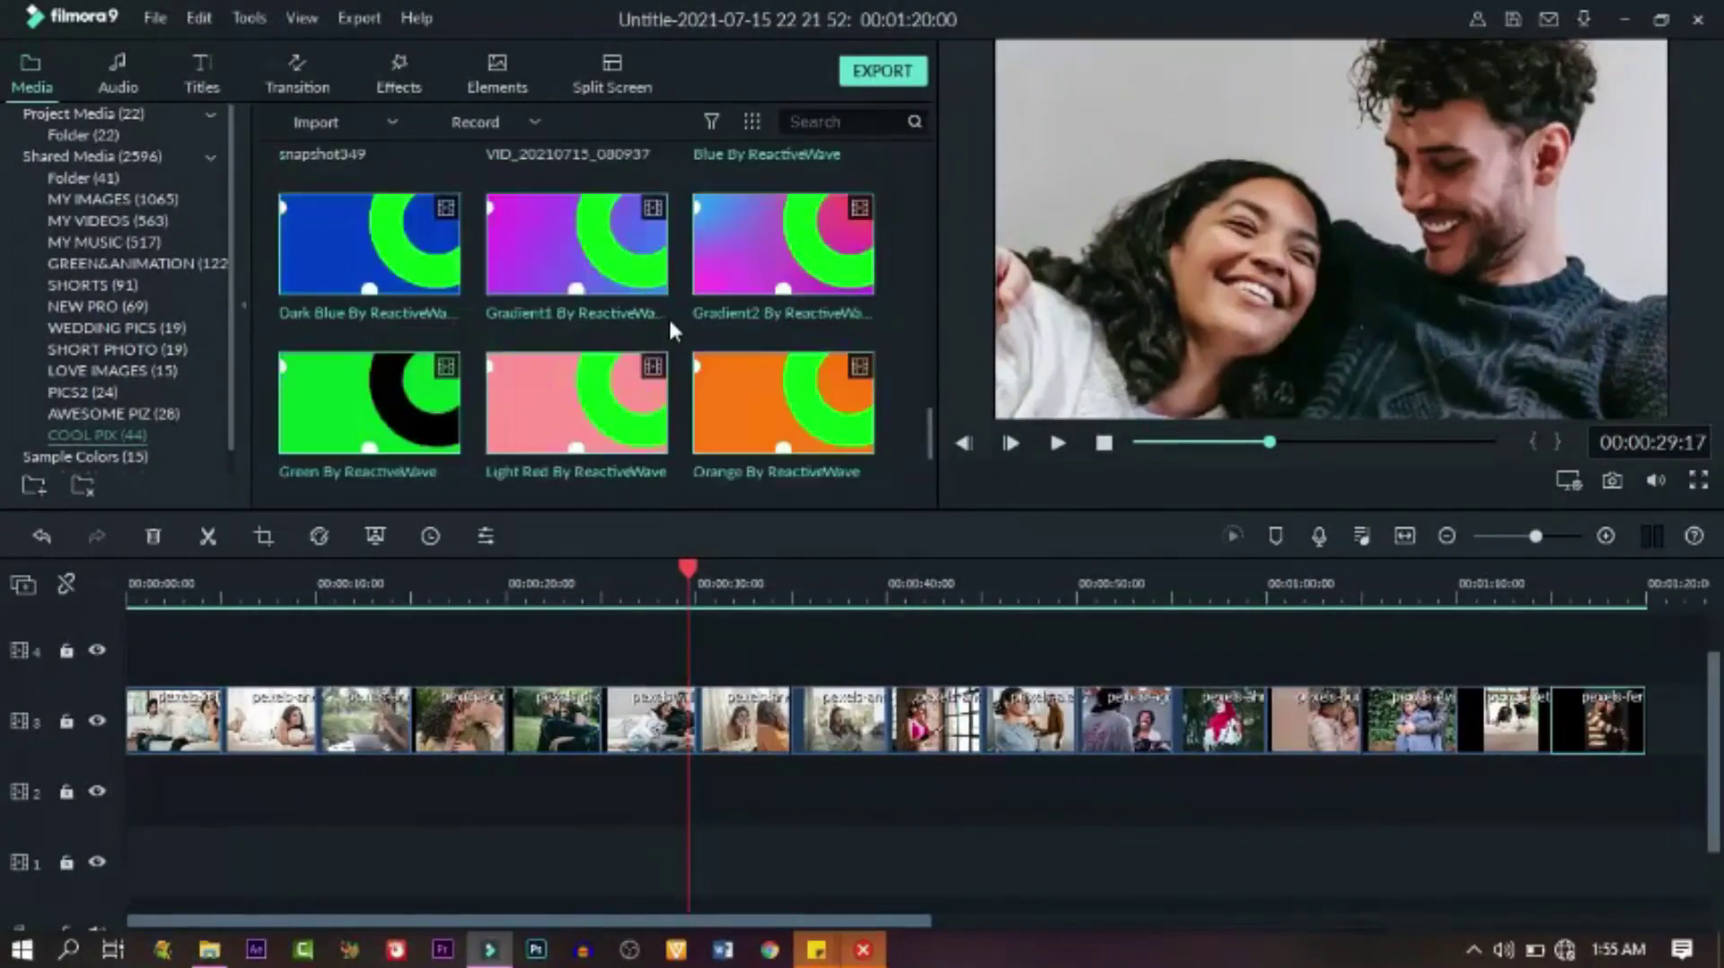
{"action": "left_click_drag", "start_coordinate": [744, 259], "coordinate": [137, 663]}
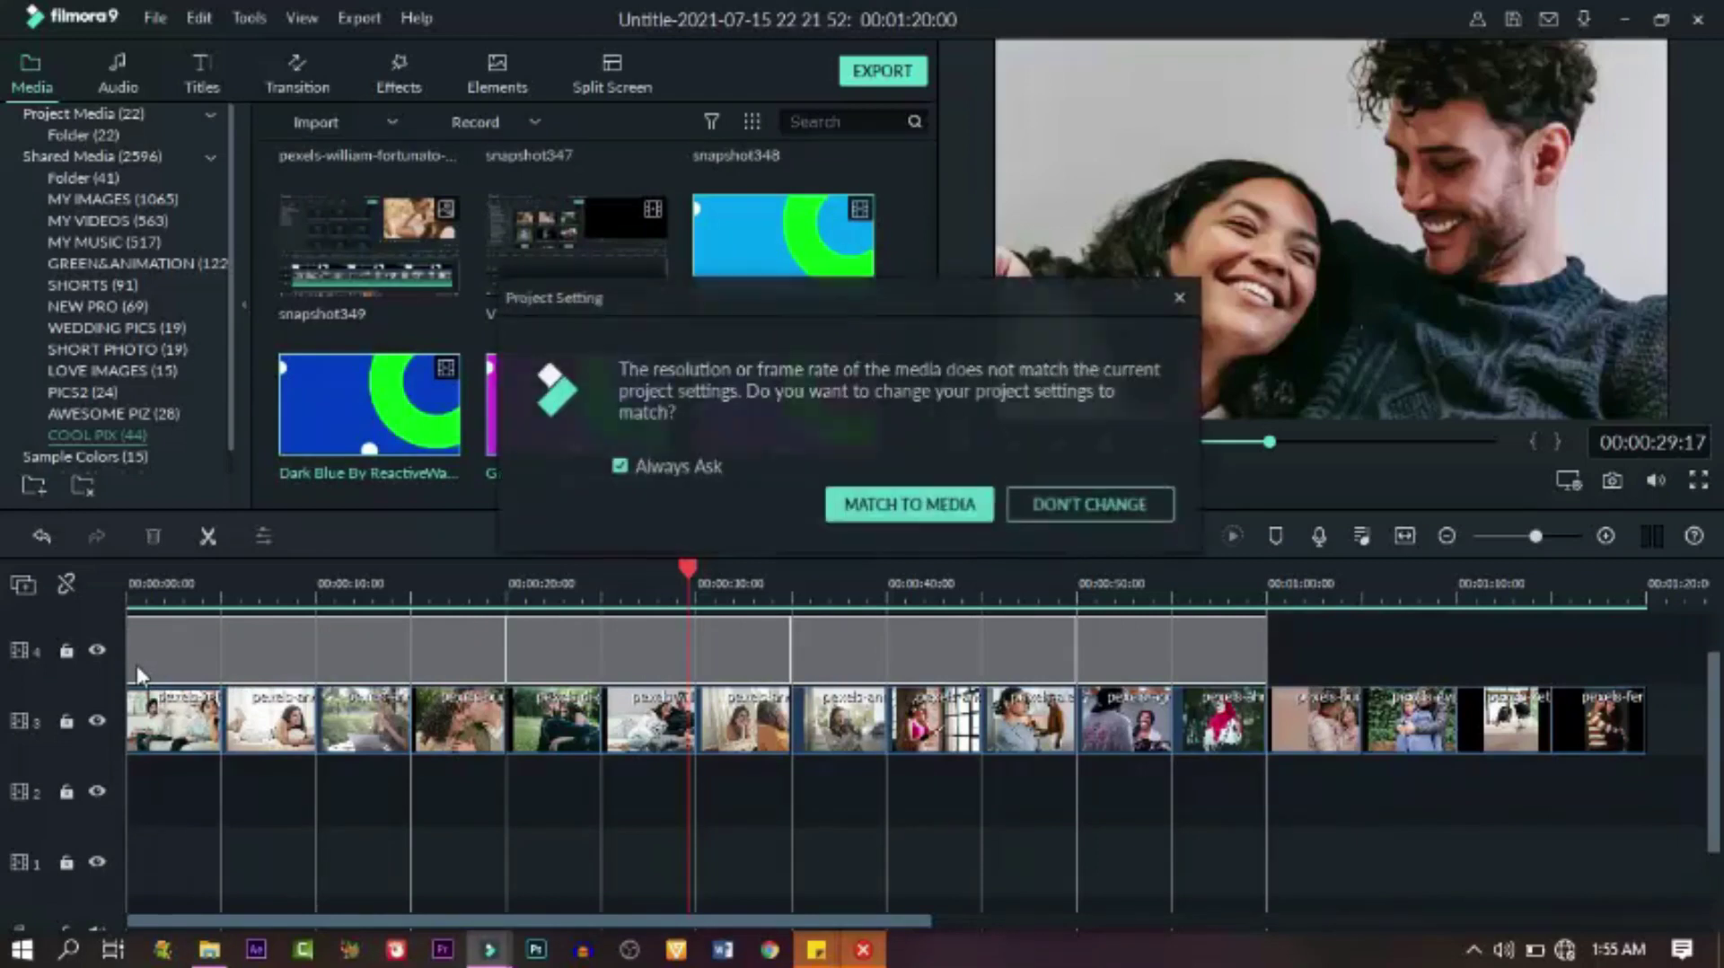
{"action": "left_click", "coordinate": [1083, 509]}
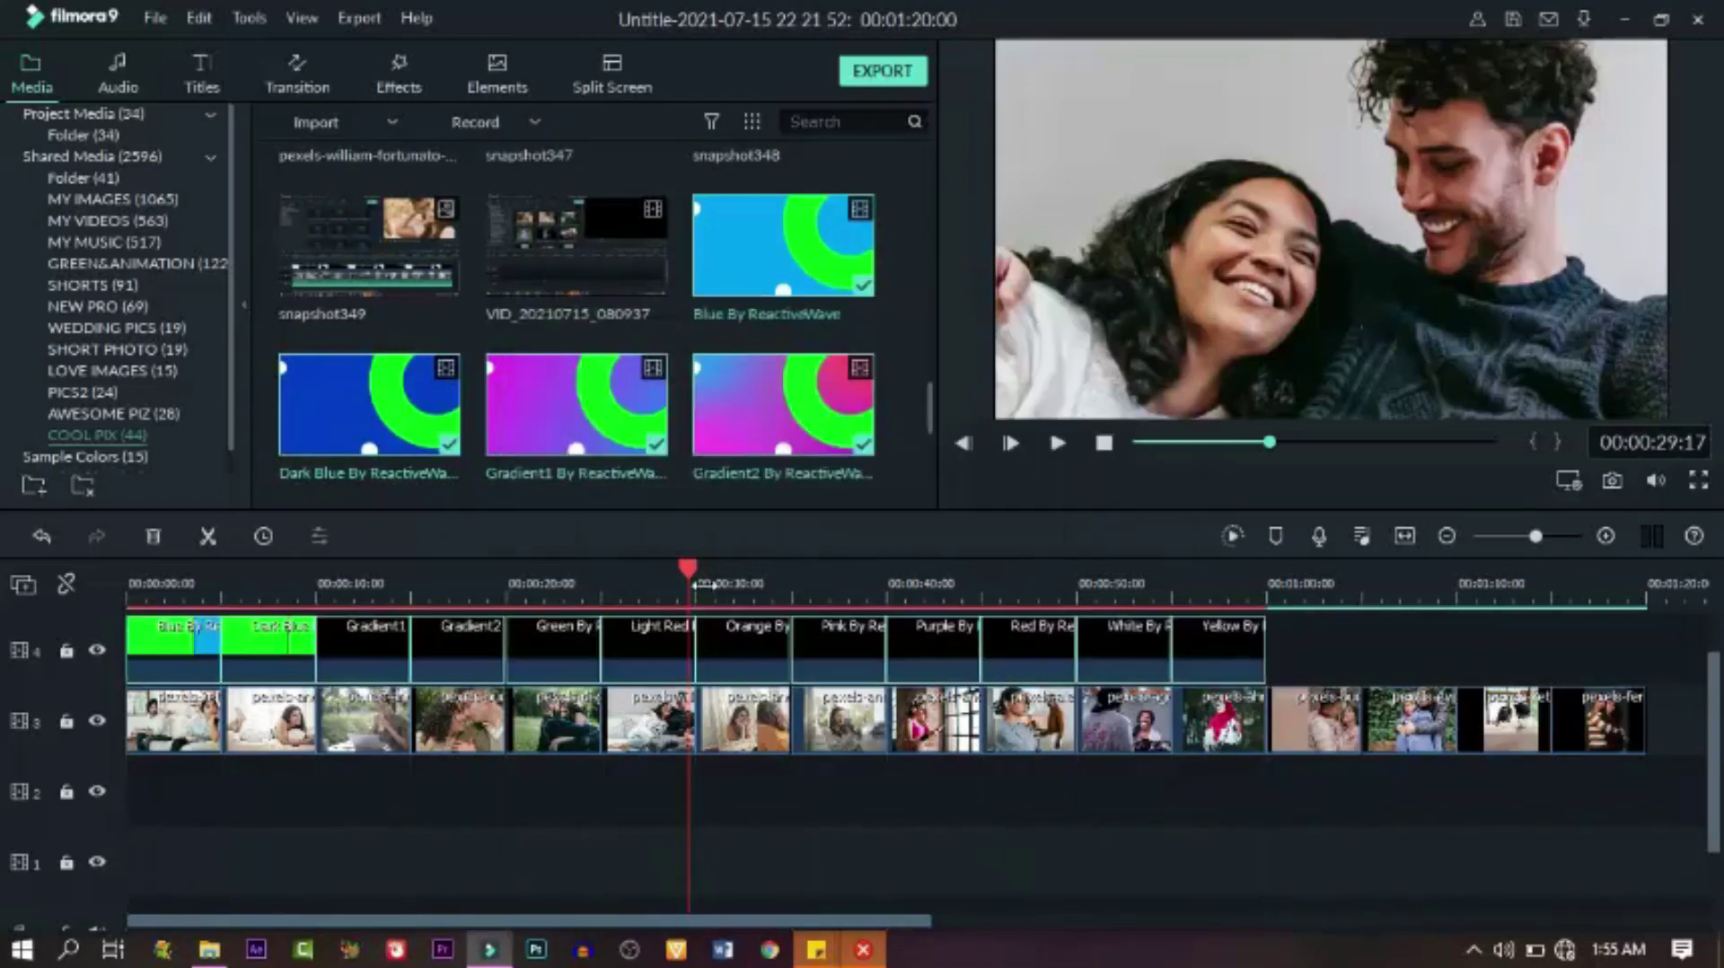
{"action": "left_click_drag", "start_coordinate": [688, 566], "coordinate": [744, 618]}
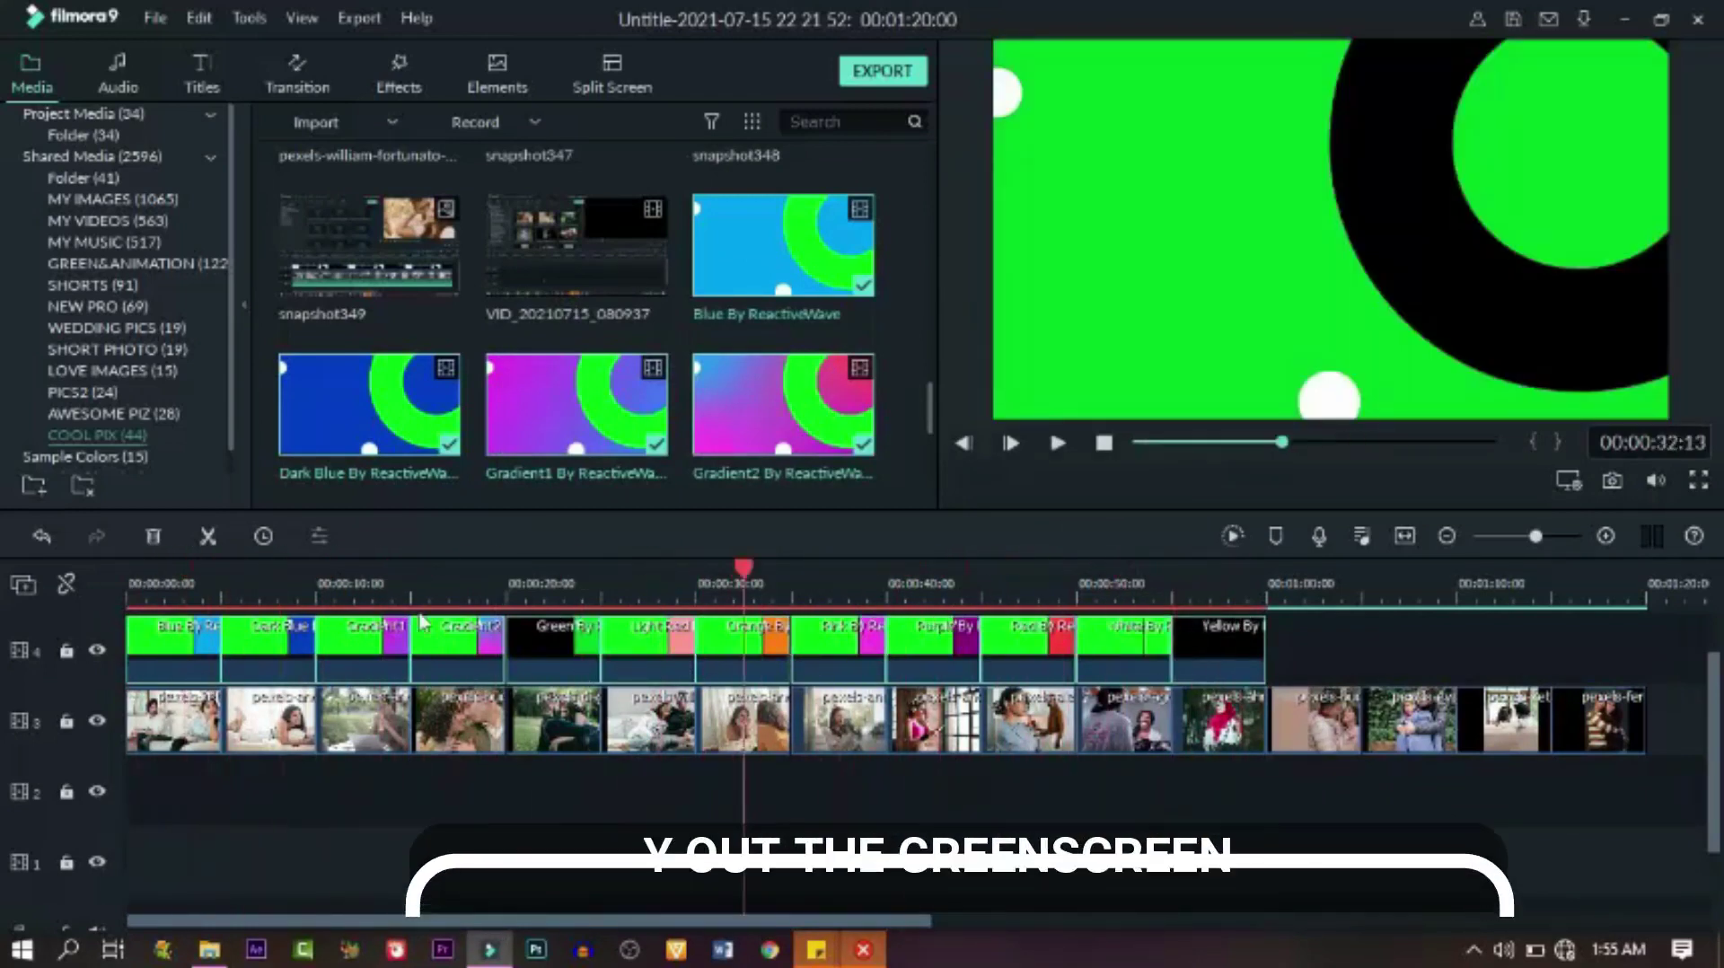
{"action": "left_click_drag", "start_coordinate": [422, 622], "coordinate": [153, 629]}
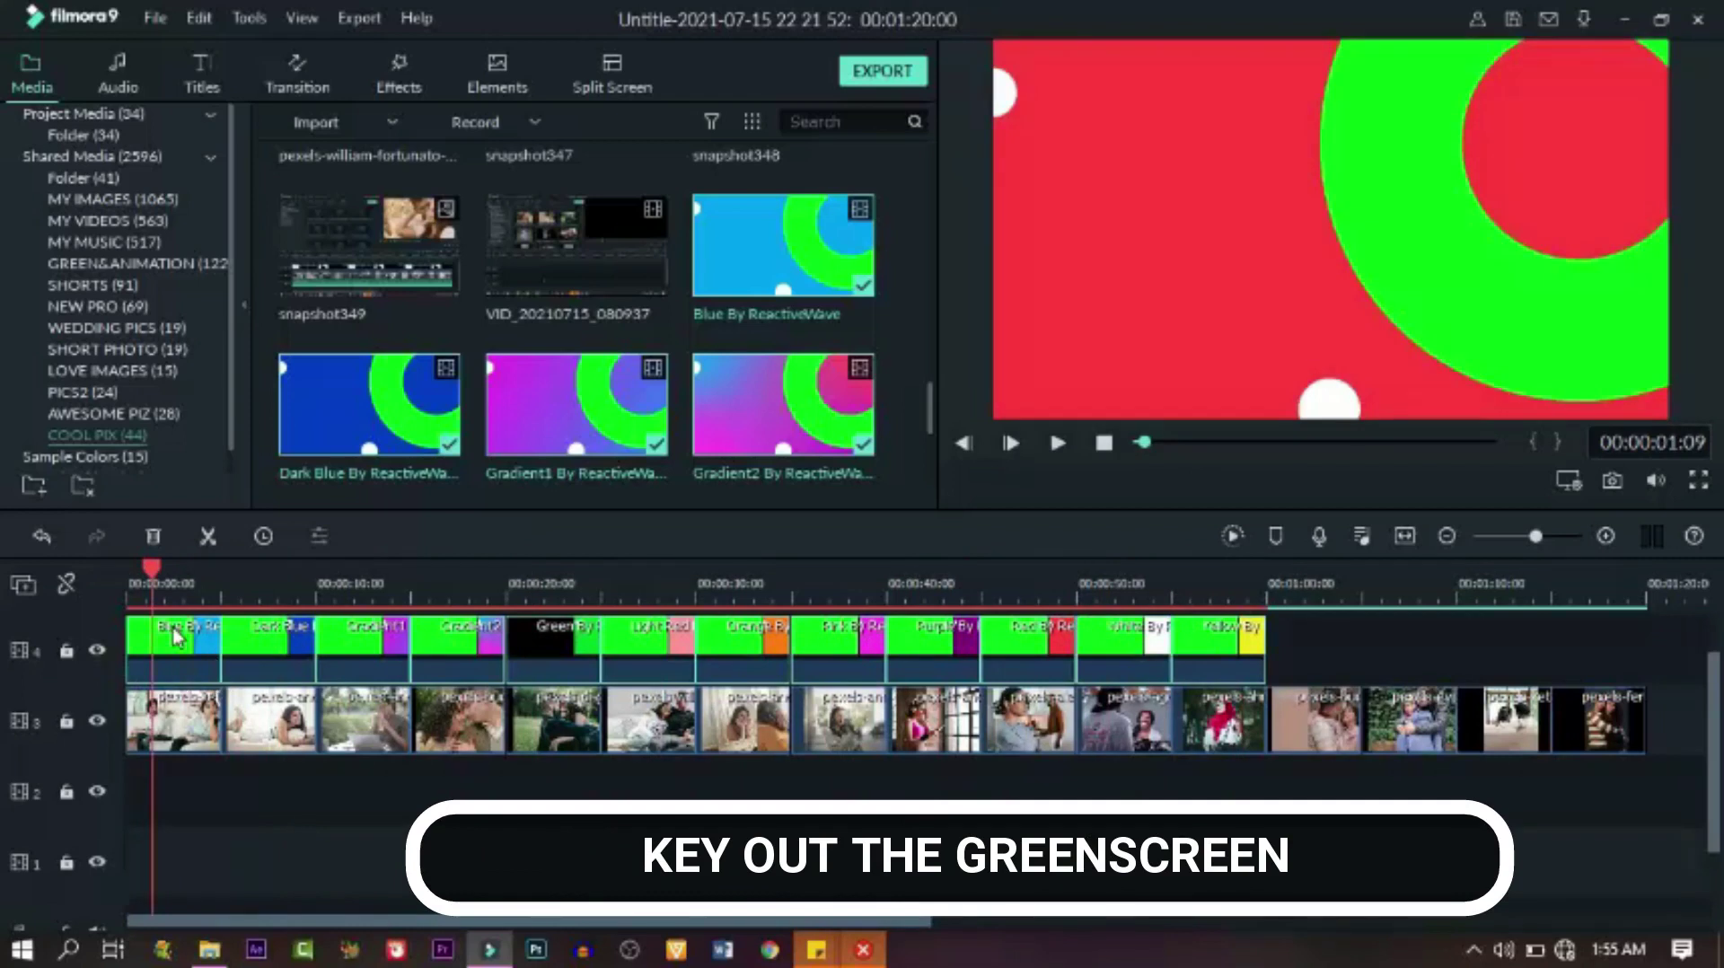
{"action": "left_click", "coordinate": [181, 652]}
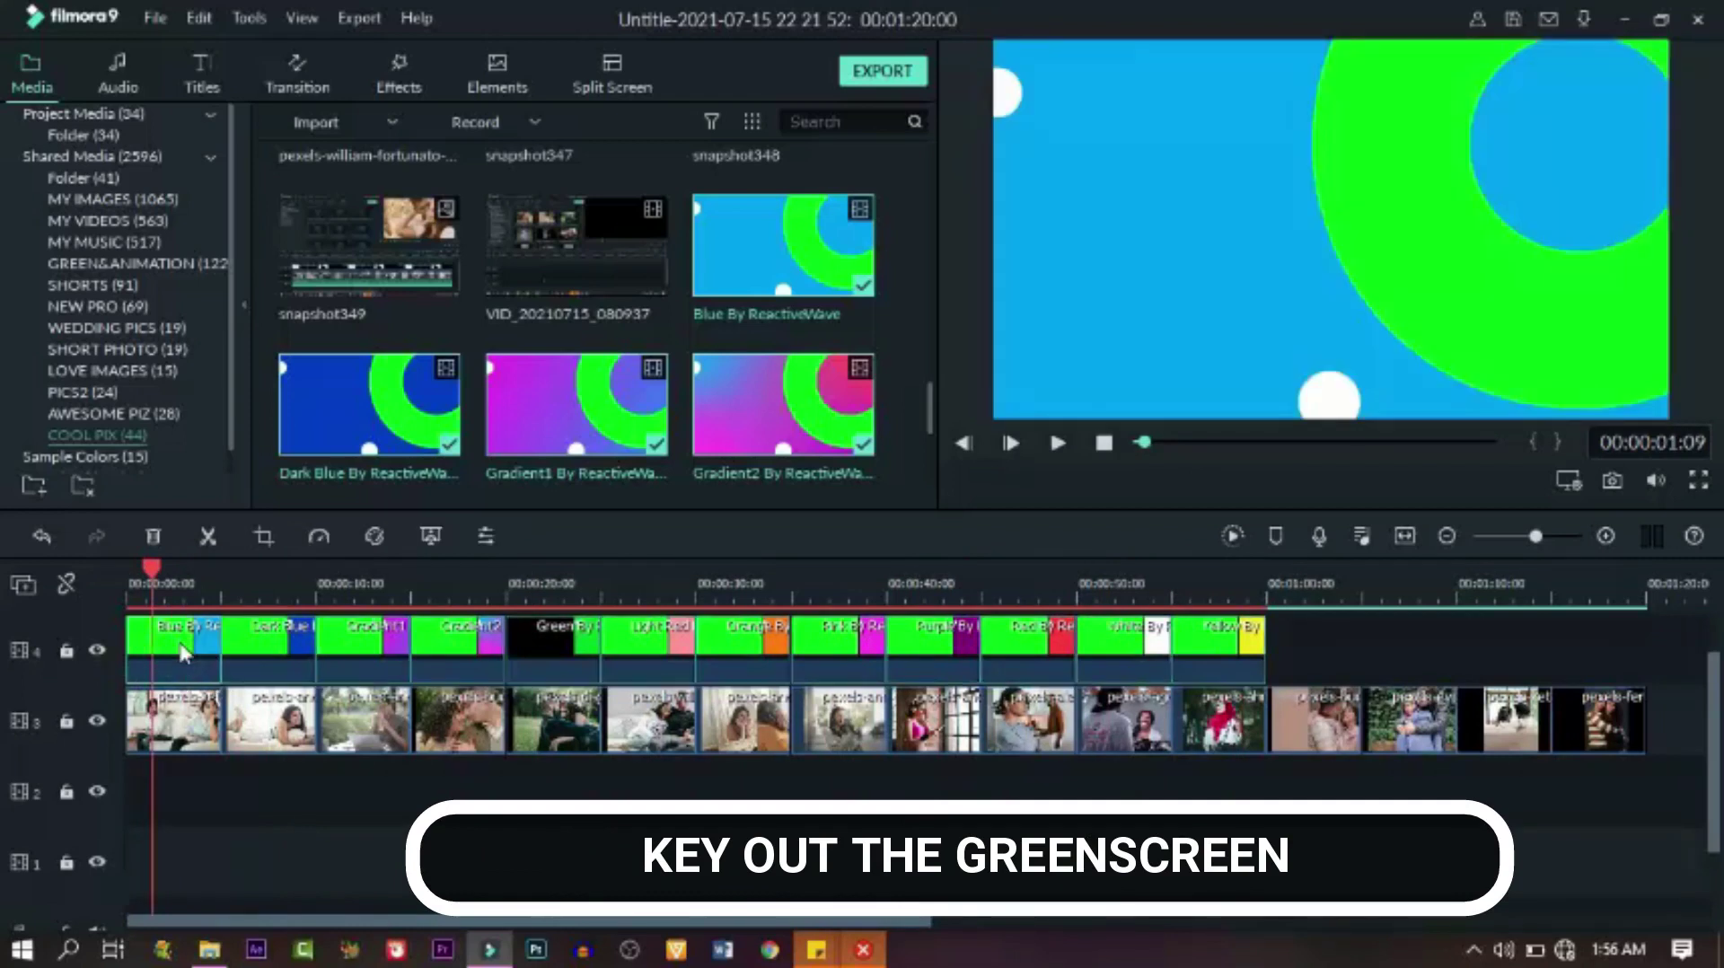
Enable Chroma Key on the Blue clip with green as key colour and Offset 6, then preview
{"action": "left_click", "coordinate": [432, 537]}
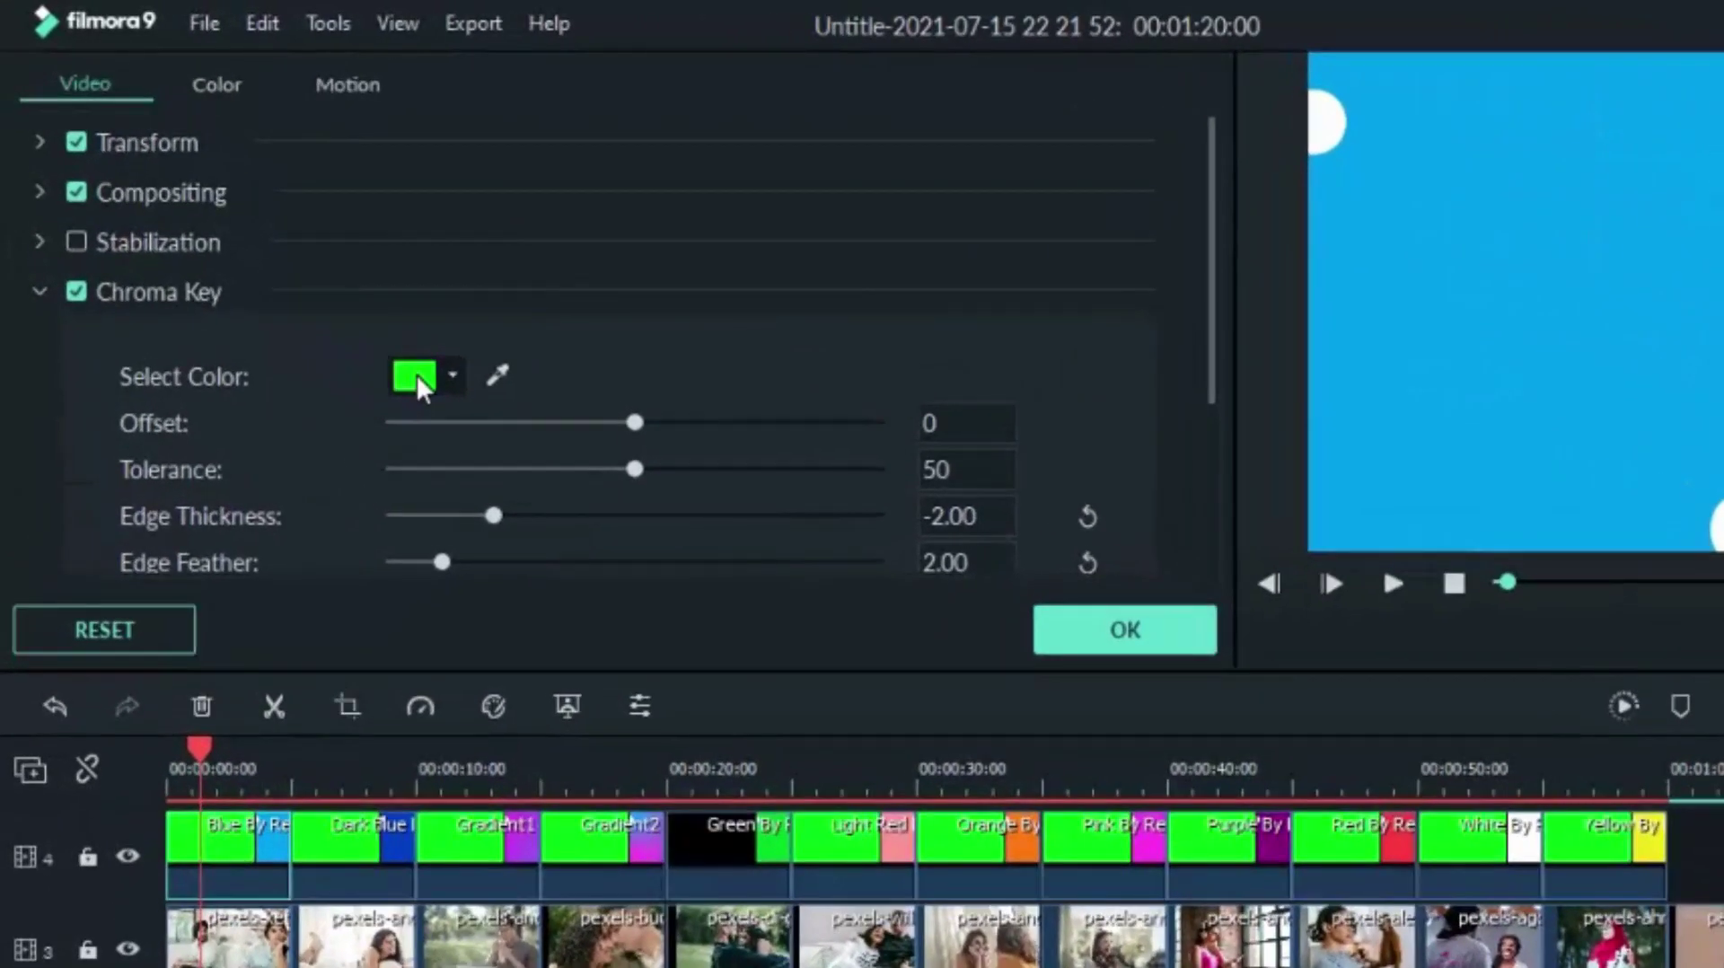
{"action": "left_click", "coordinate": [417, 374]}
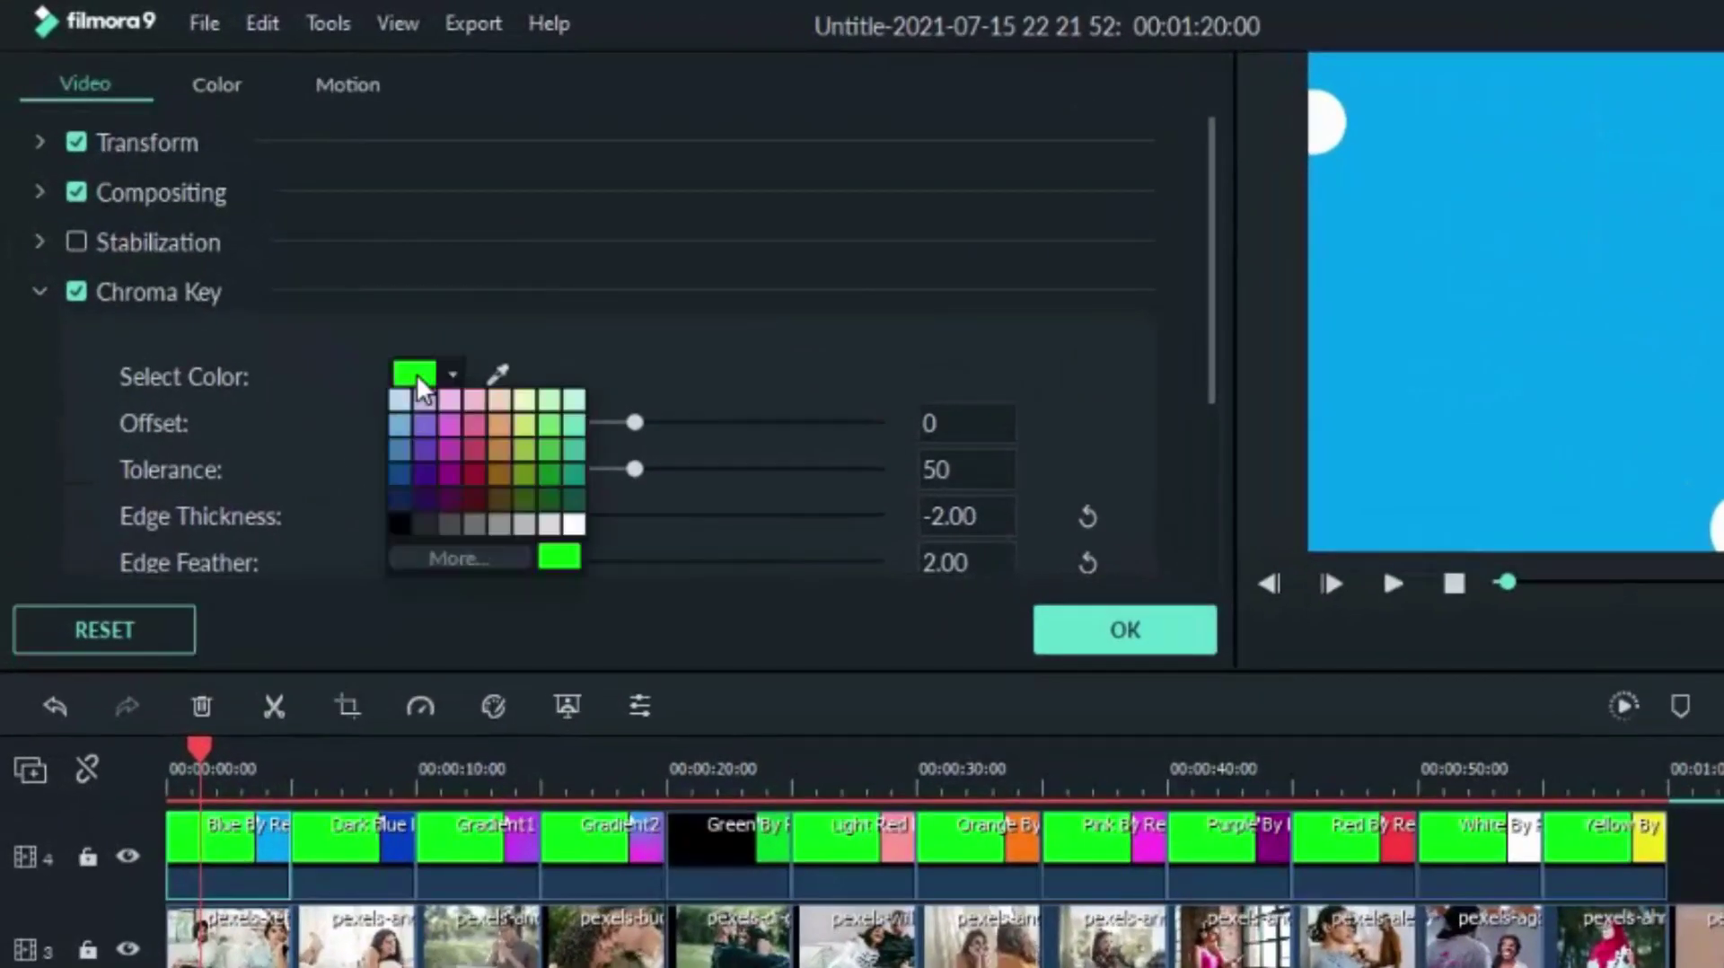
{"action": "left_click", "coordinate": [416, 375]}
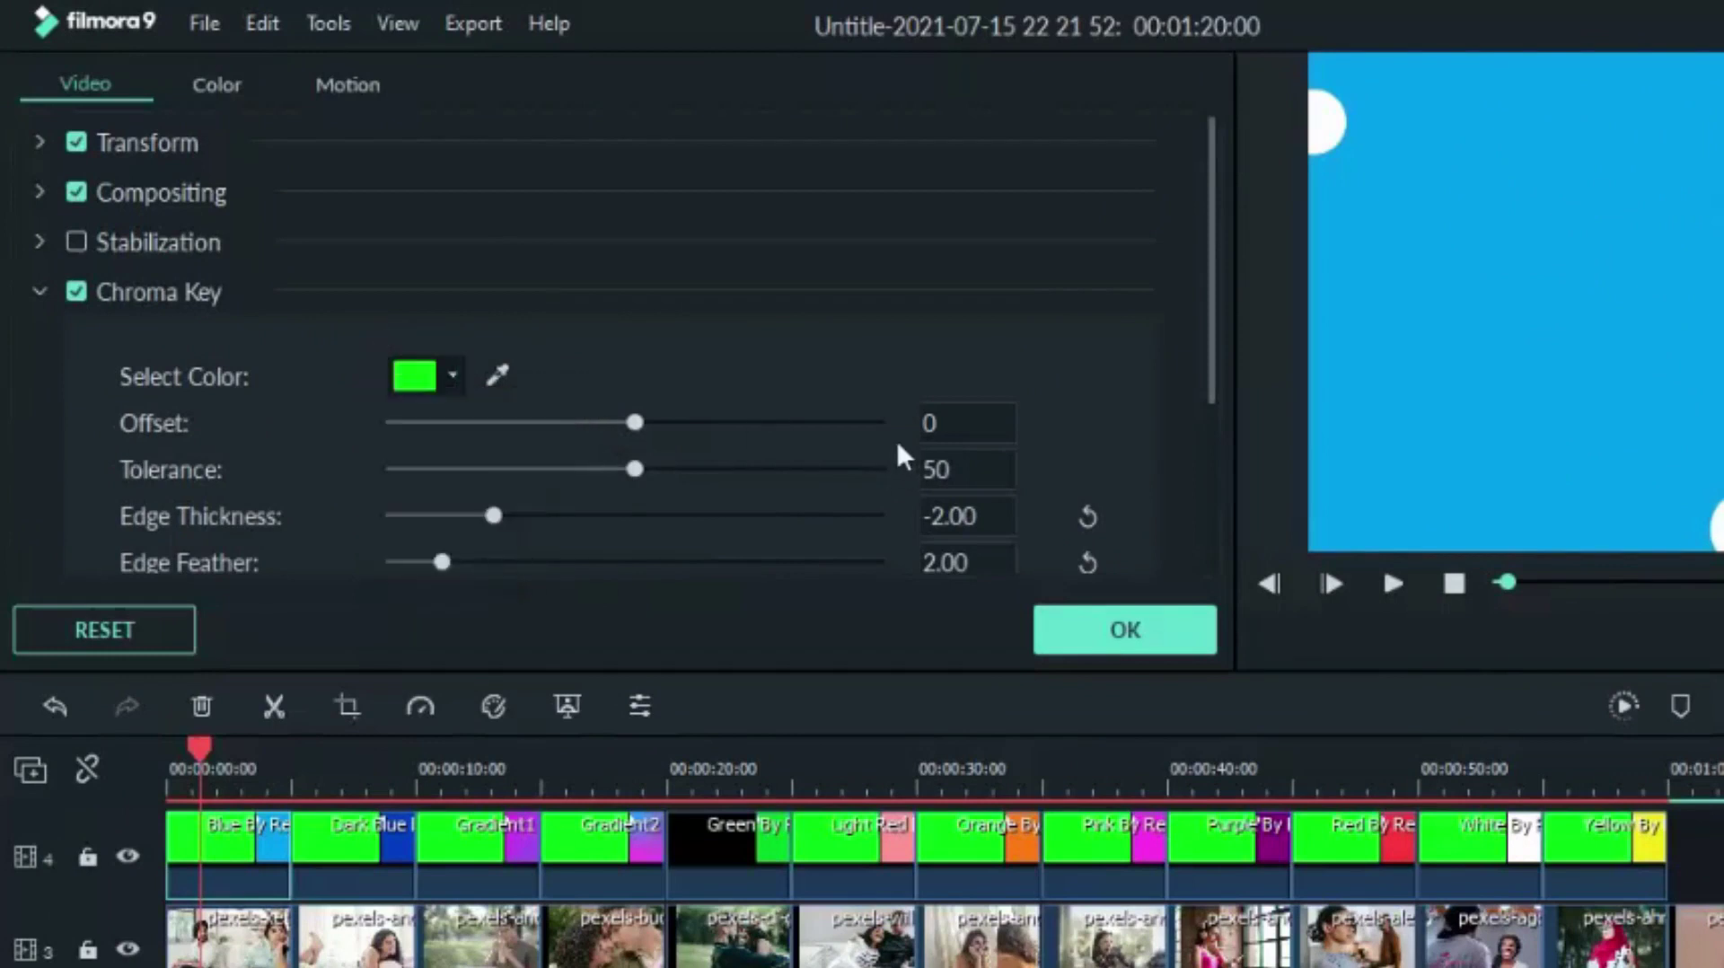
{"action": "left_click", "coordinate": [925, 425]}
{"action": "left_click", "coordinate": [1059, 418]}
{"action": "scroll", "coordinate": [1068, 415], "scroll_direction": "down", "scroll_amount": 2}
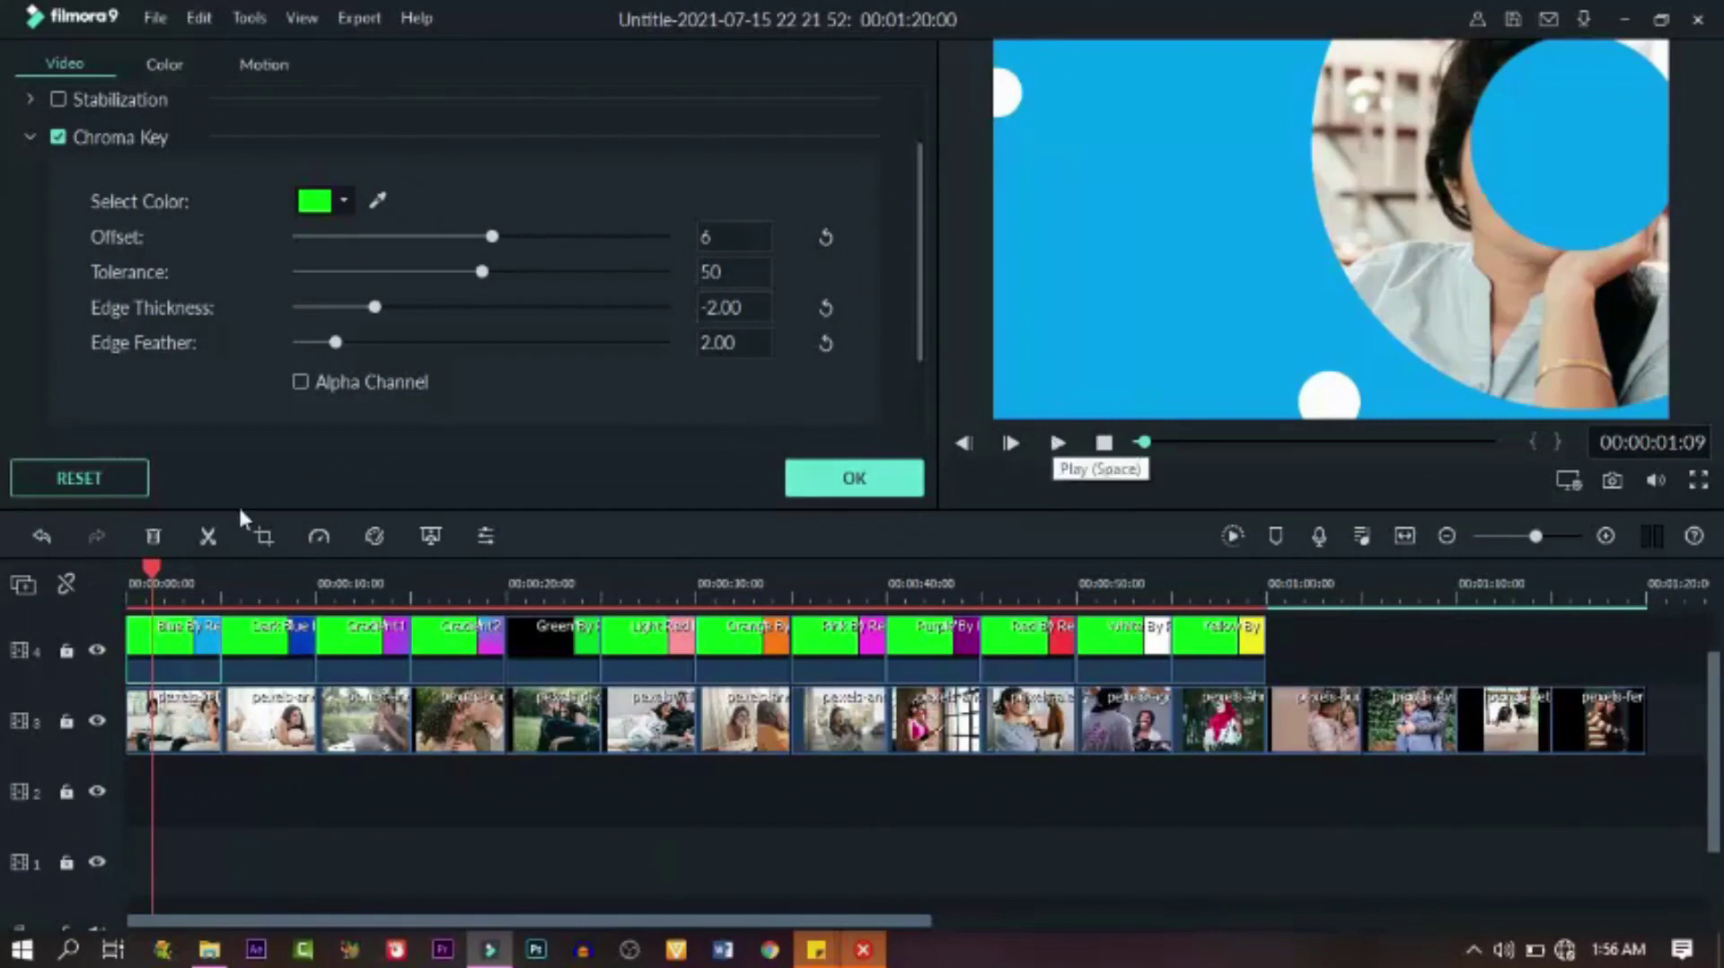
{"action": "key", "text": "Home"}
{"action": "left_click", "coordinate": [1060, 442]}
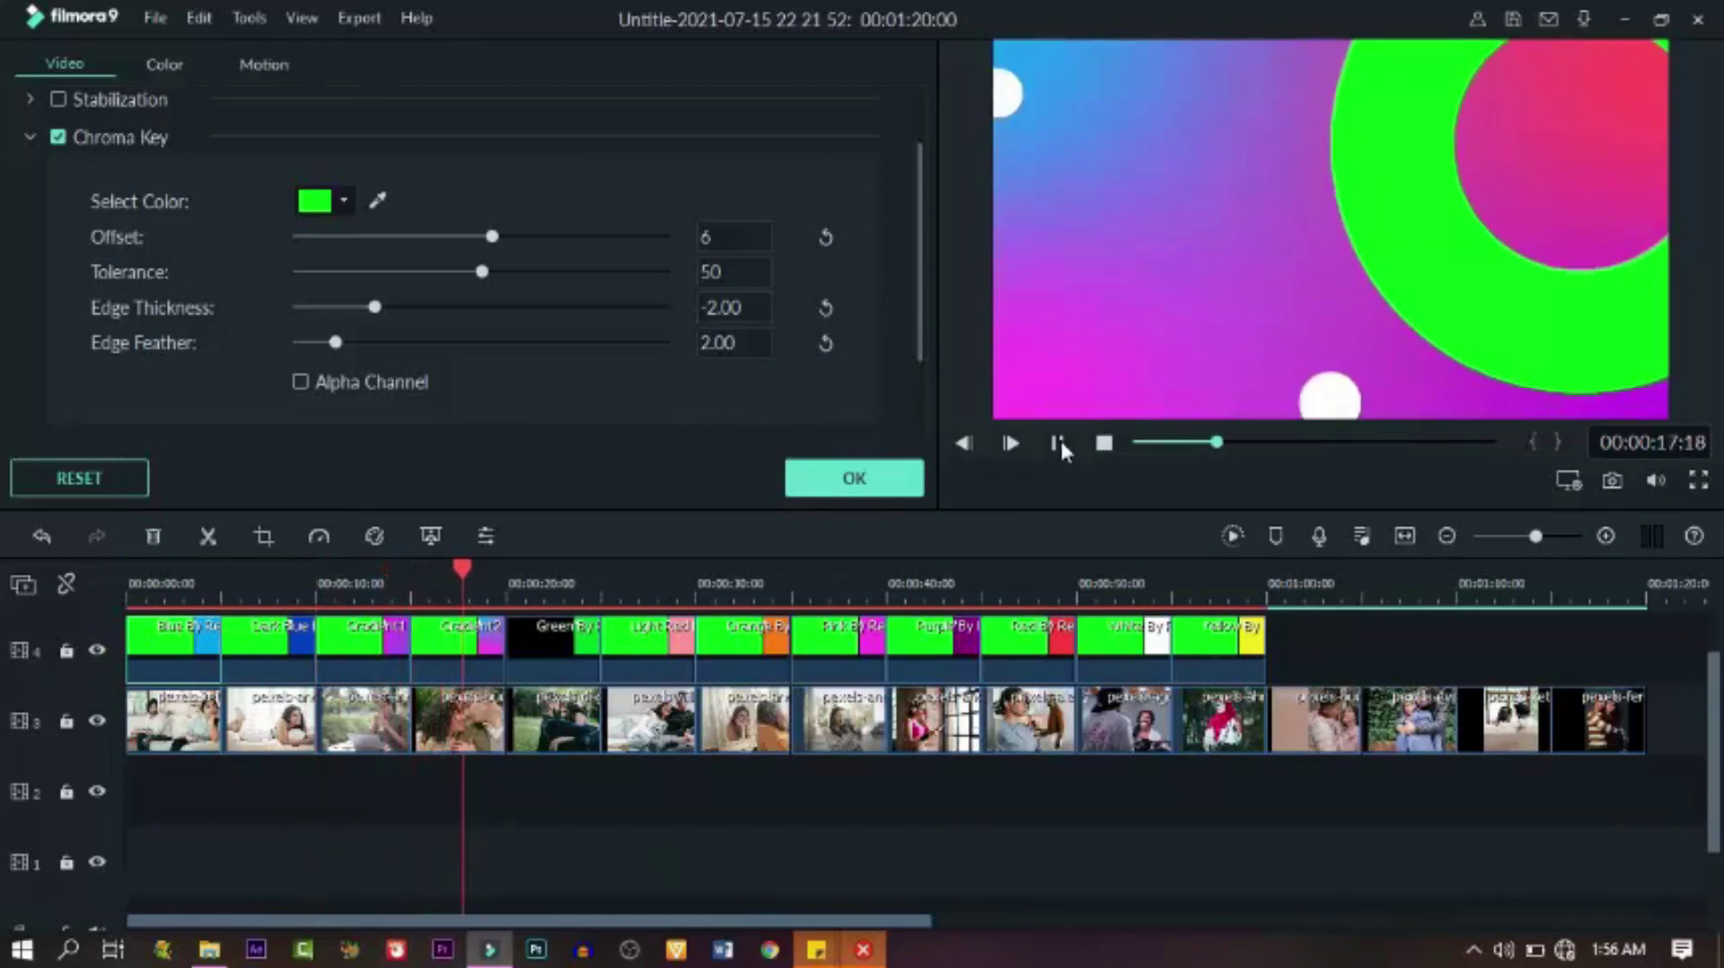
{"action": "left_click", "coordinate": [171, 589]}
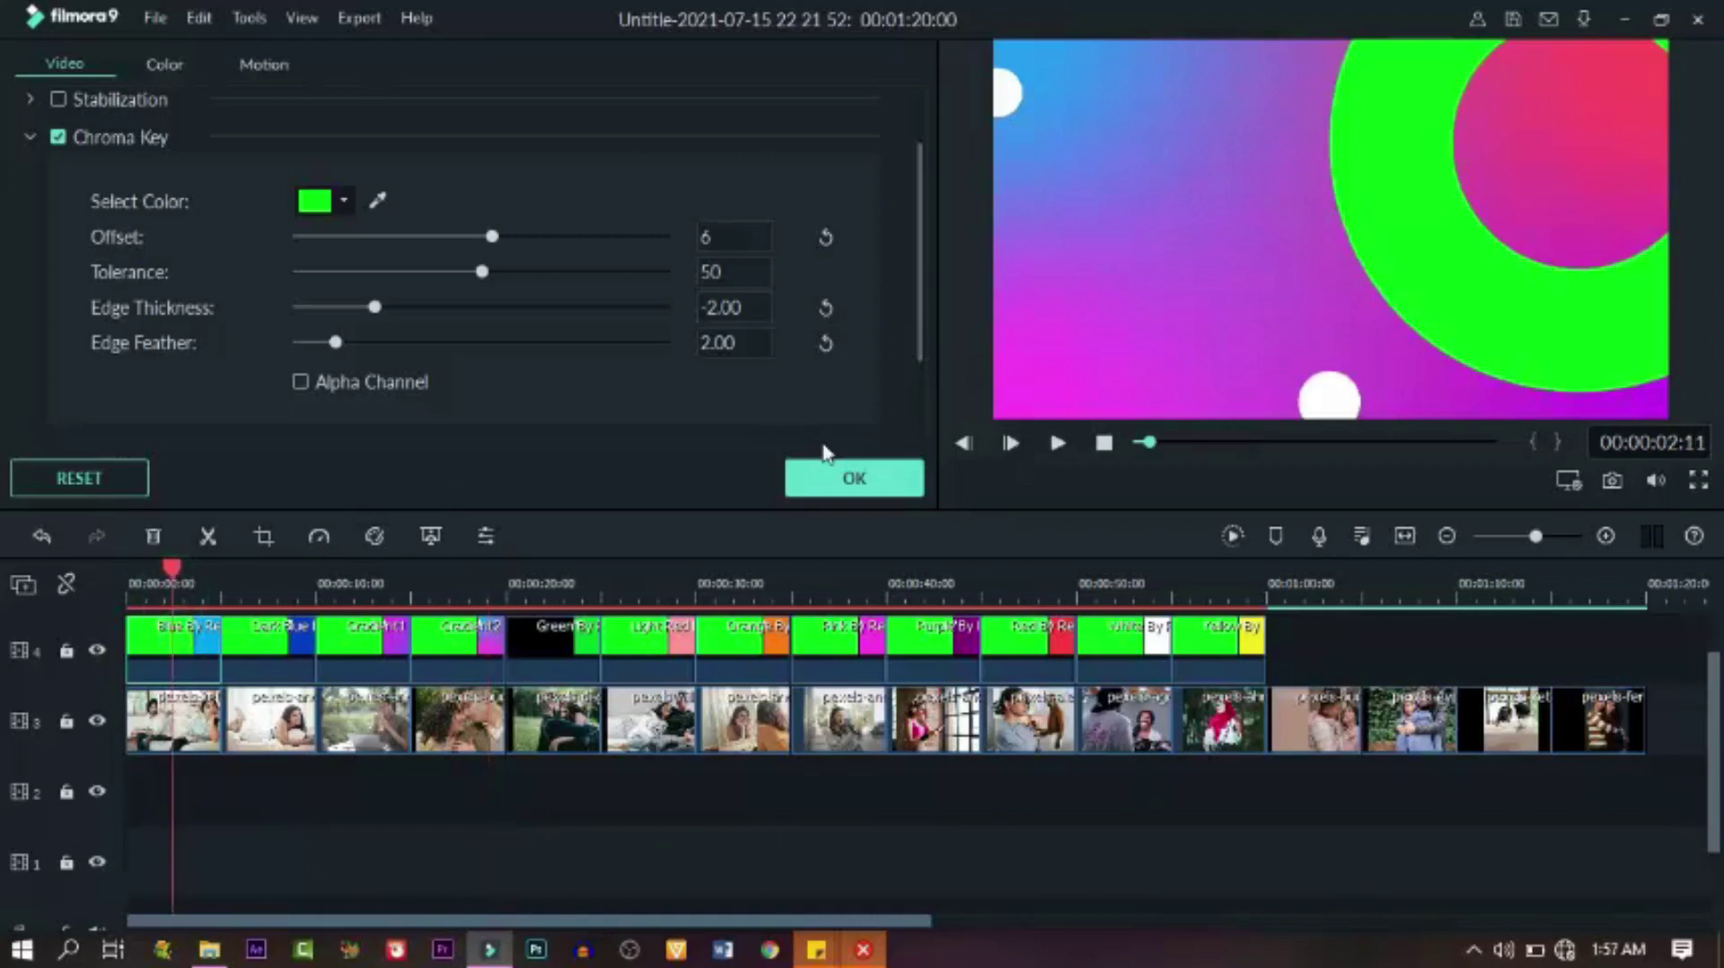
Set the Blue overlay clip's Compositing opacity to 30%
{"action": "left_click", "coordinate": [30, 136]}
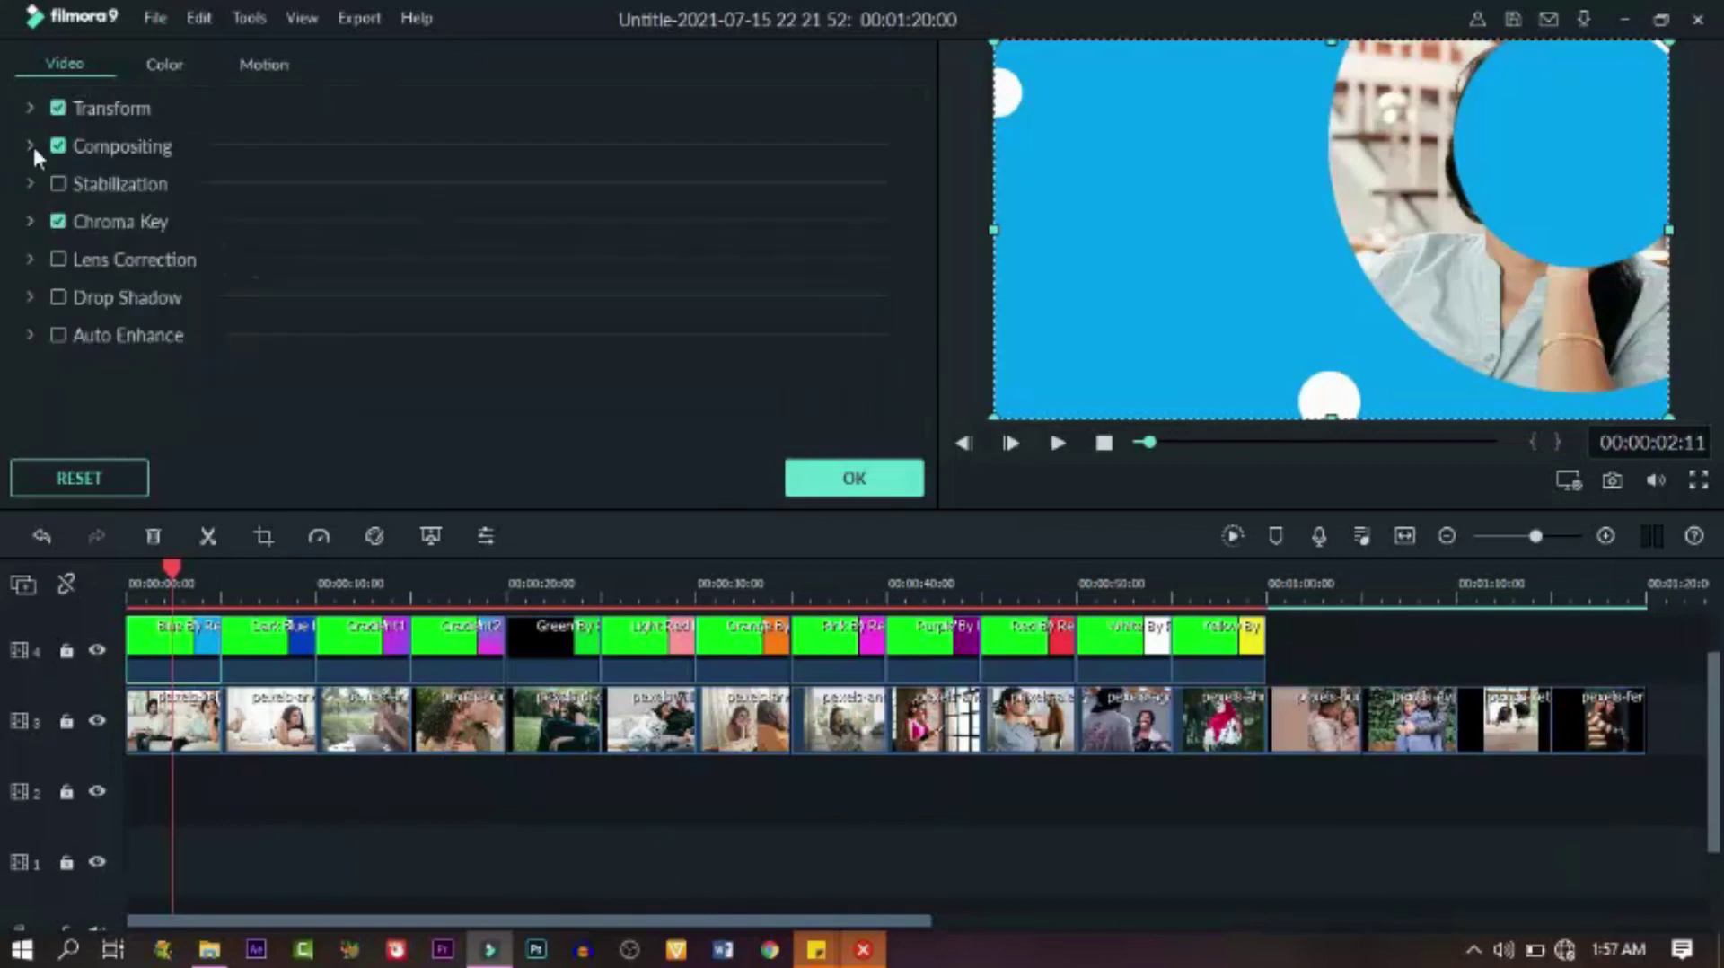
{"action": "left_click", "coordinate": [32, 145]}
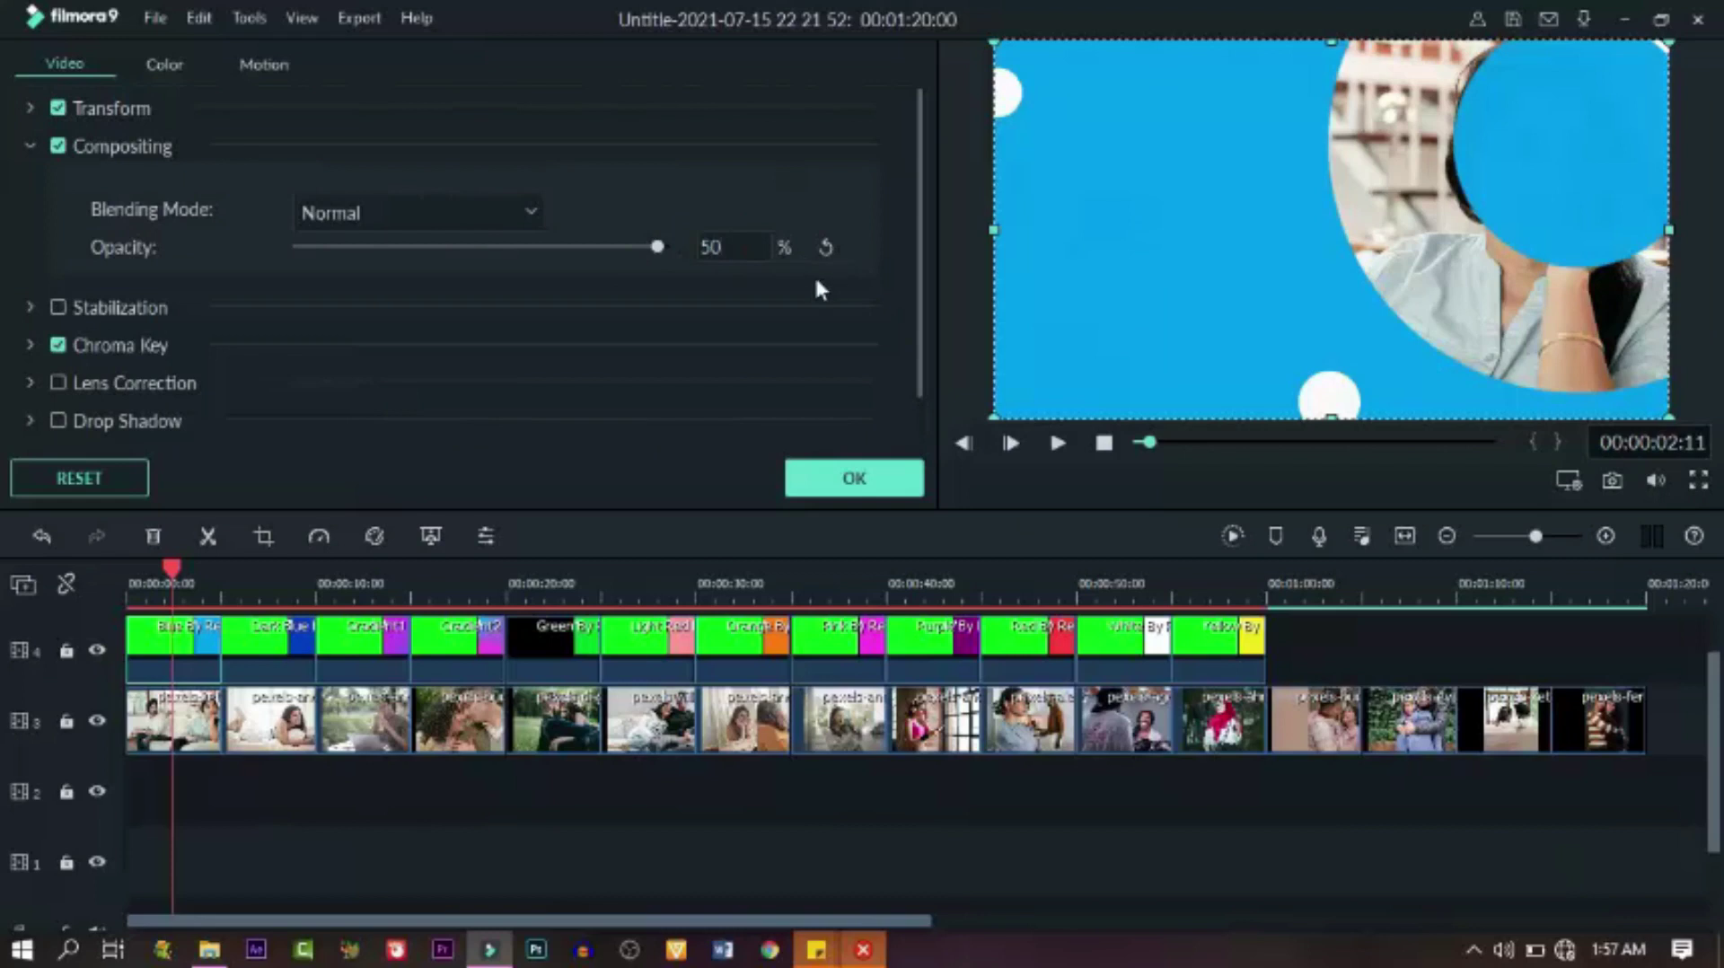
{"action": "type", "text": "50"}
{"action": "key", "text": "Return"}
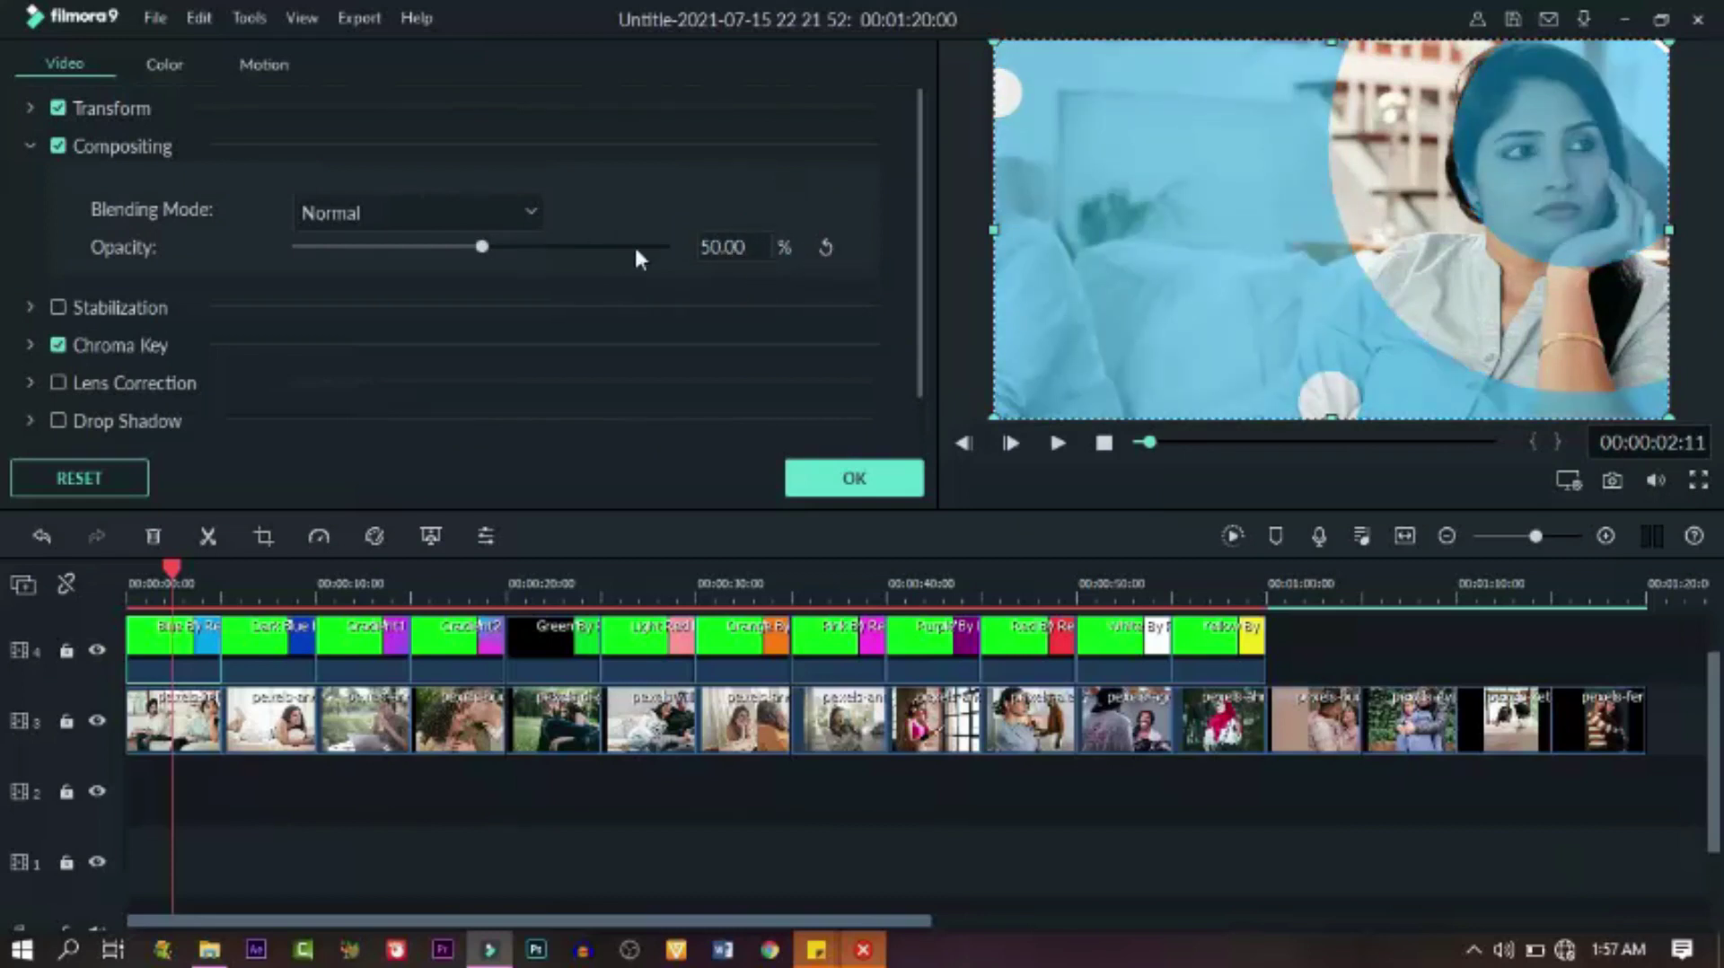
{"action": "double_click", "coordinate": [709, 244]}
{"action": "key", "text": "Return"}
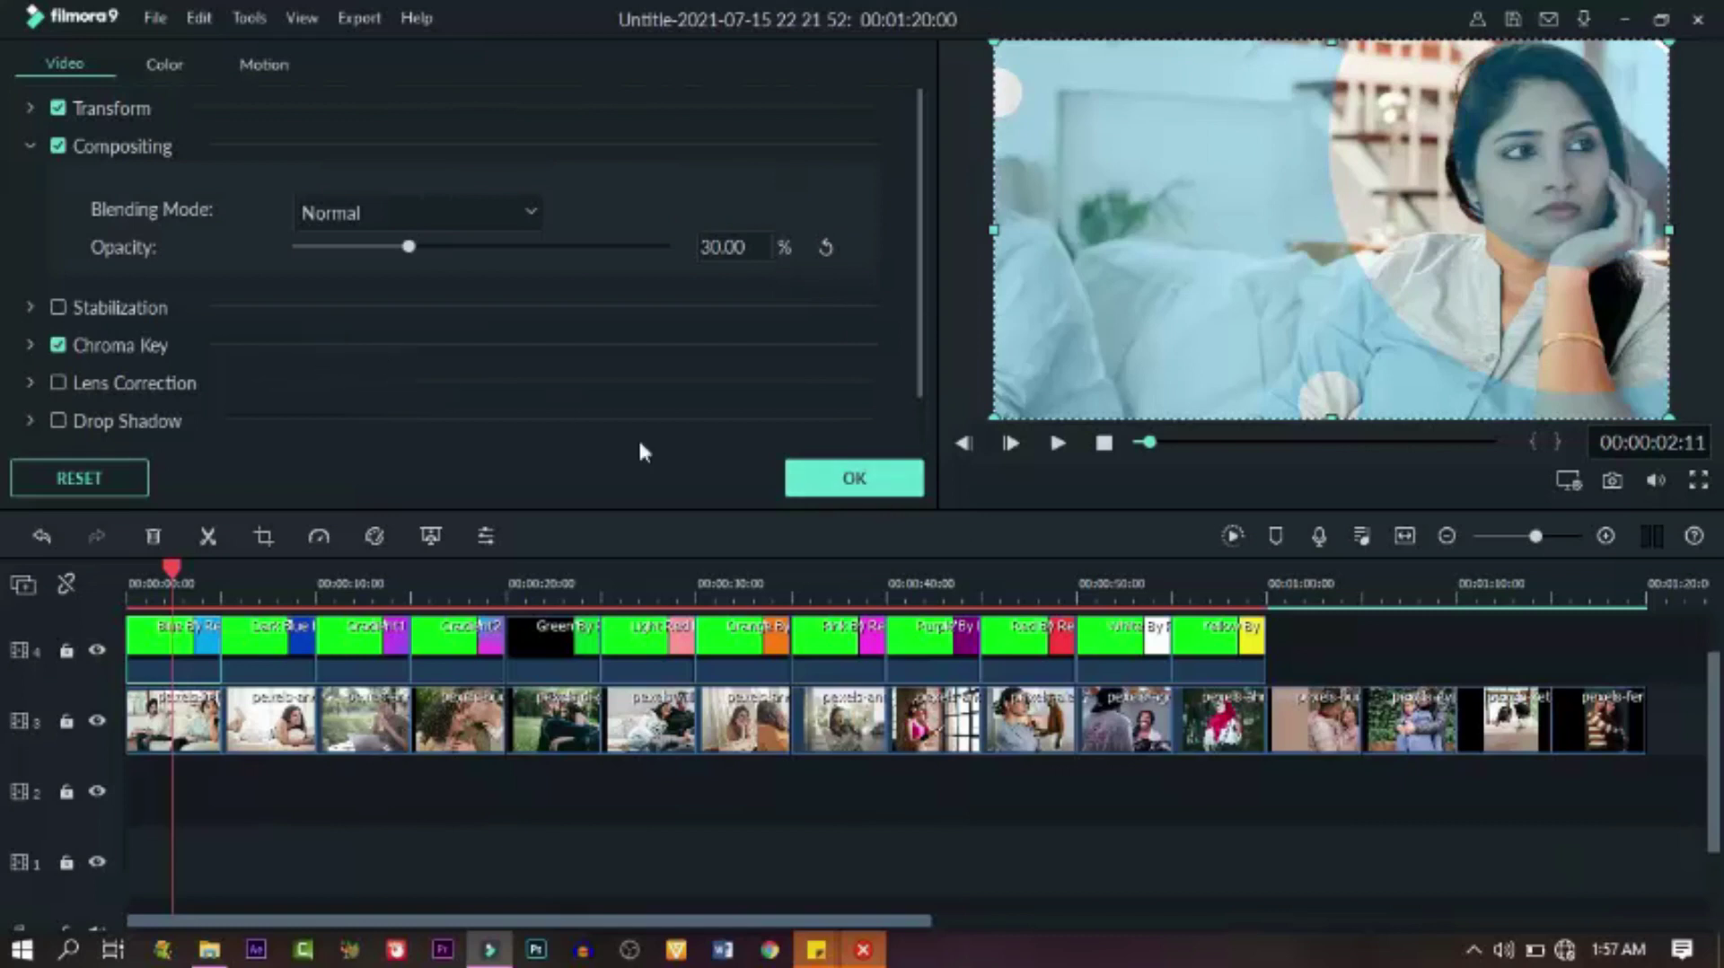
{"action": "left_click", "coordinate": [854, 478]}
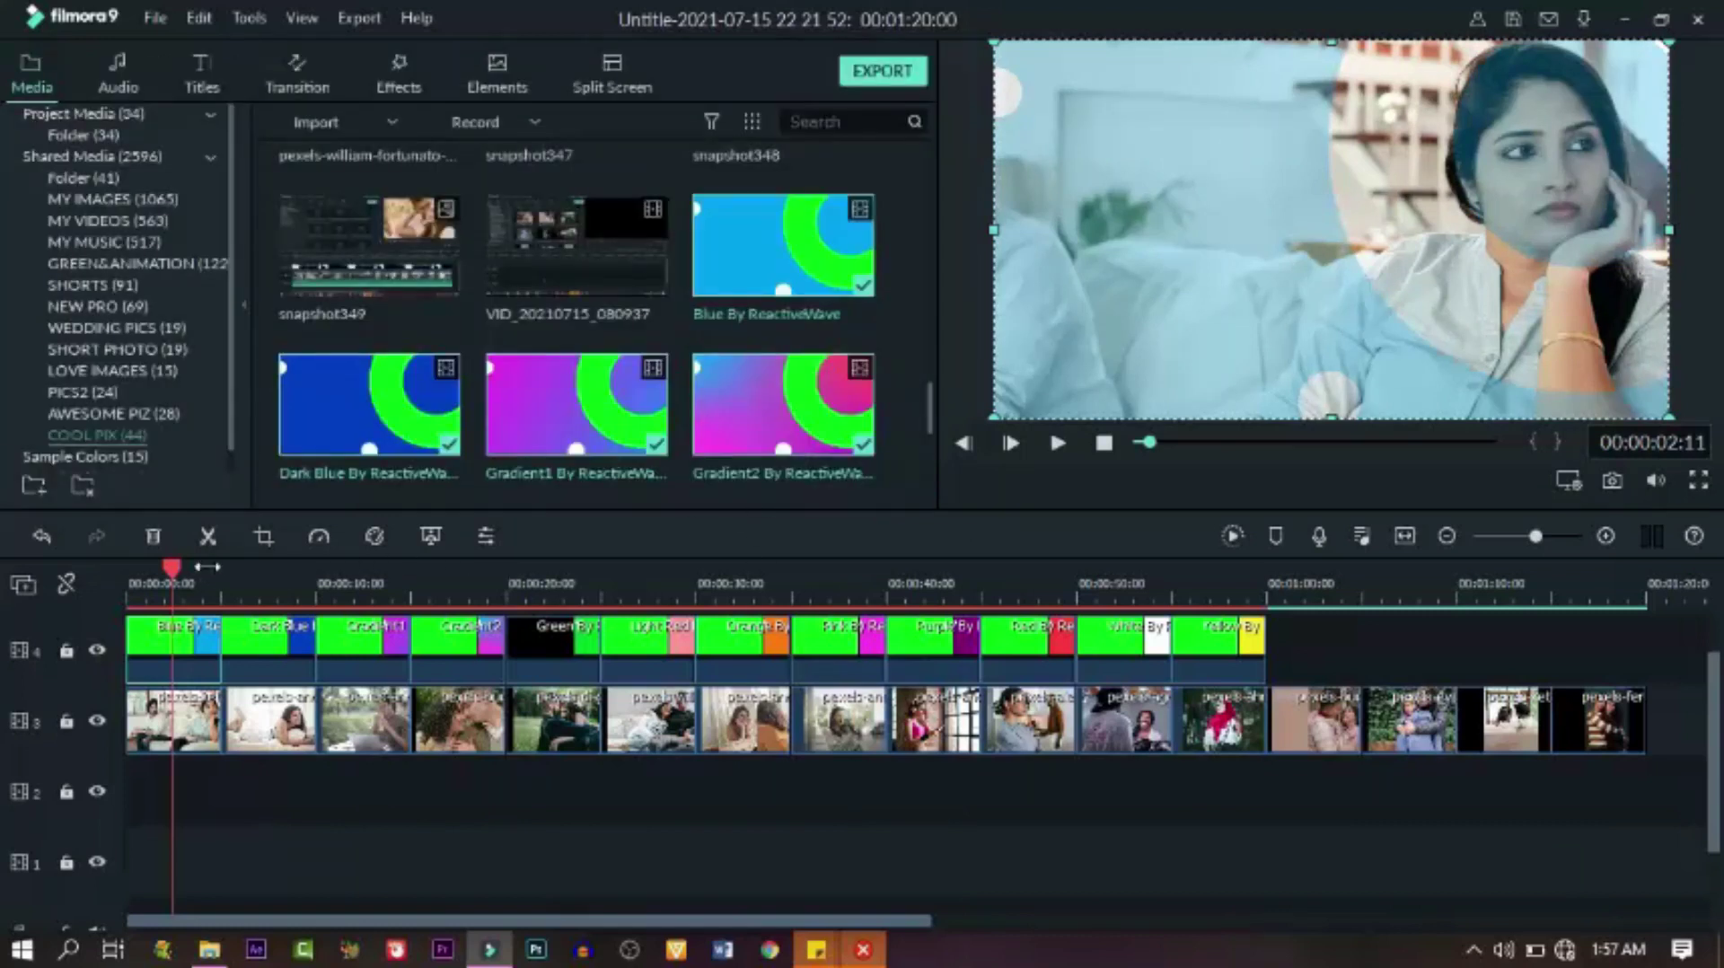
Play the slideshow, then set the Dark Blue clip's Chroma Key Offset to 6
{"action": "left_click_drag", "start_coordinate": [170, 568], "coordinate": [72, 598]}
{"action": "key", "text": "space"}
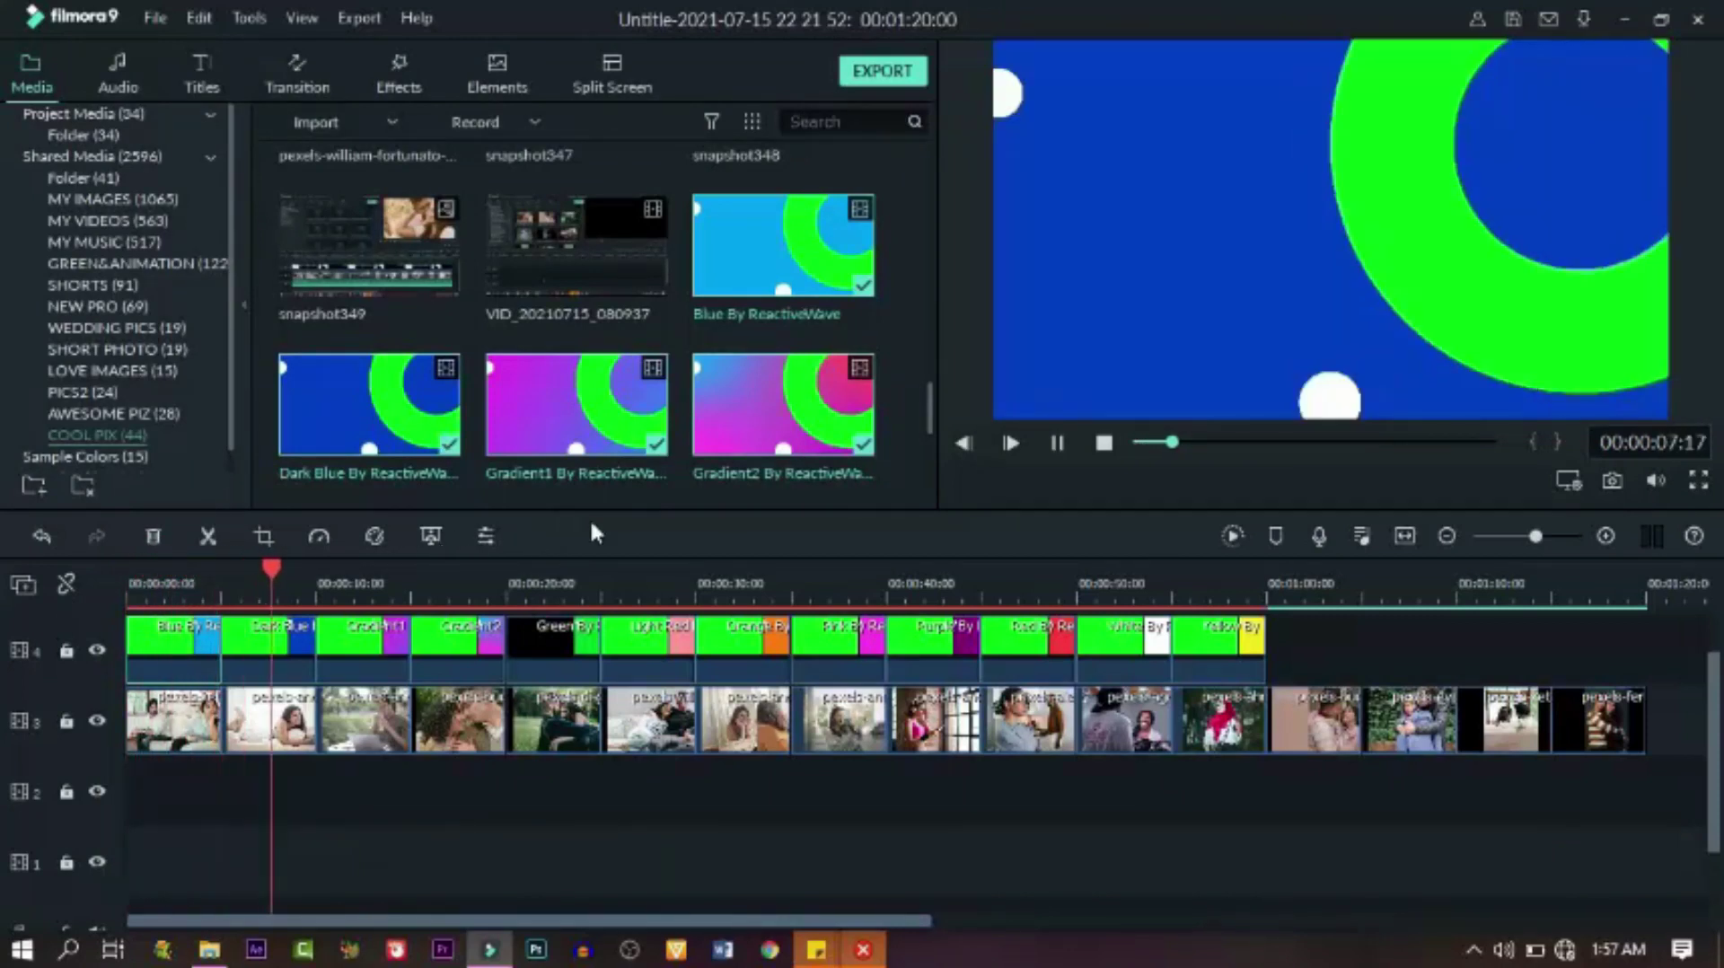
{"action": "left_click", "coordinate": [261, 644]}
{"action": "left_click", "coordinate": [428, 536]}
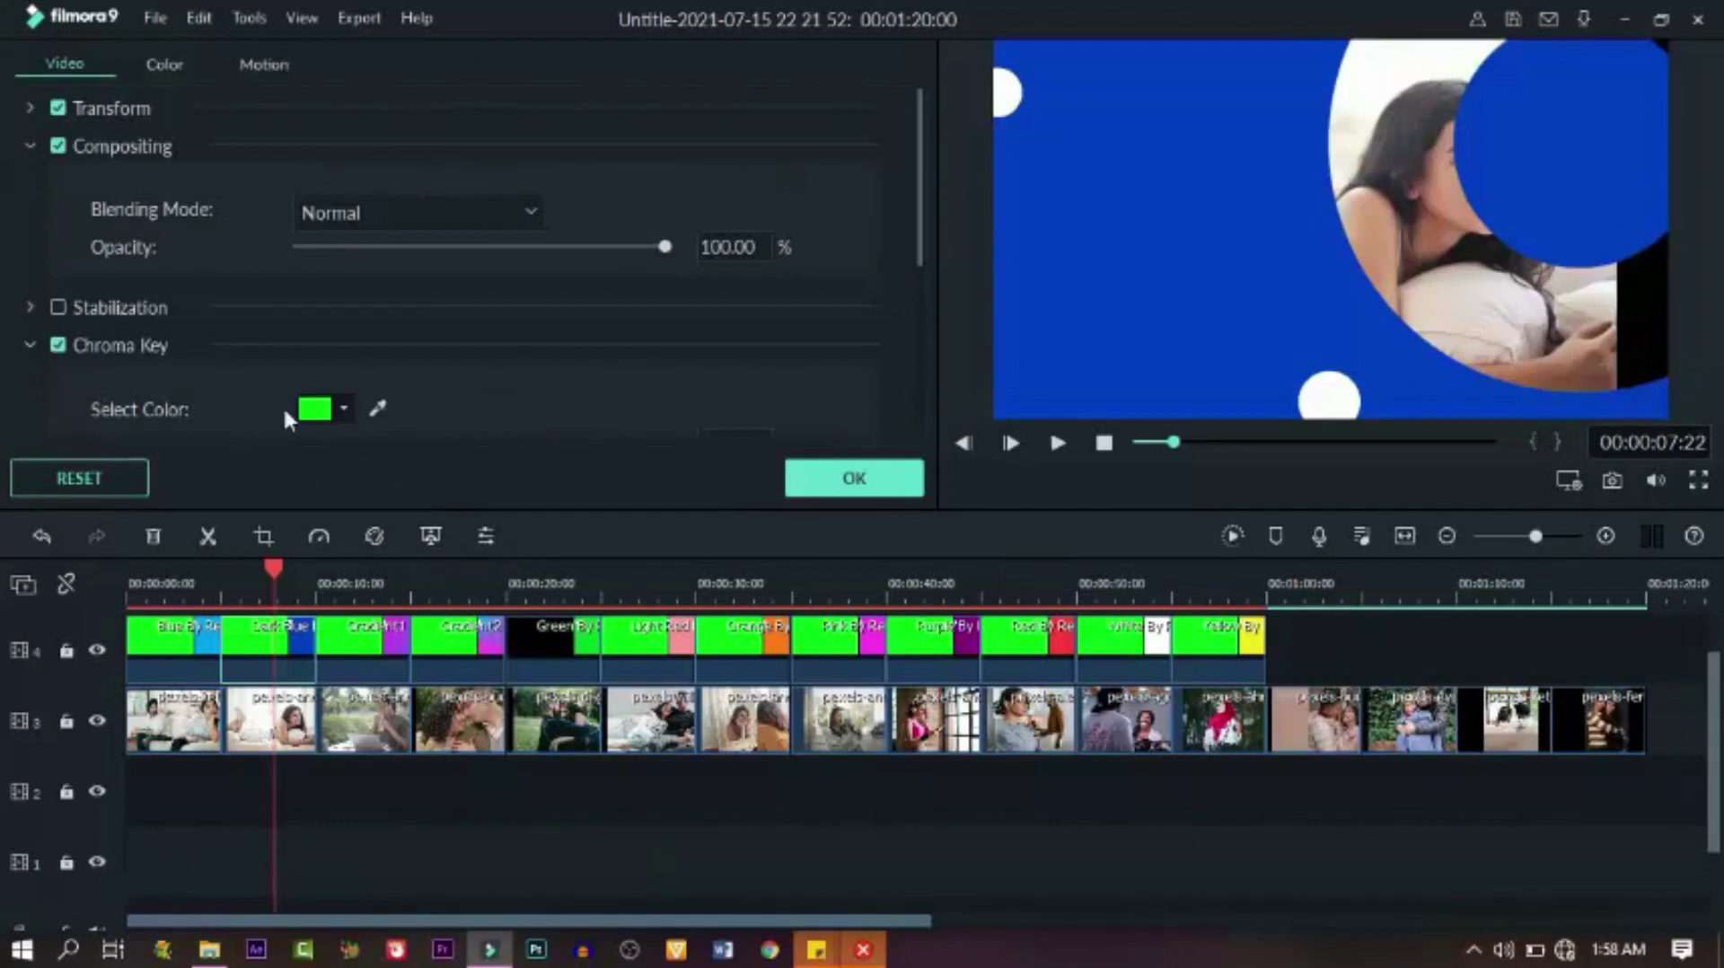
{"action": "scroll", "coordinate": [397, 383], "scroll_direction": "down", "scroll_amount": 5}
{"action": "scroll", "coordinate": [510, 358], "scroll_direction": "up", "scroll_amount": 1}
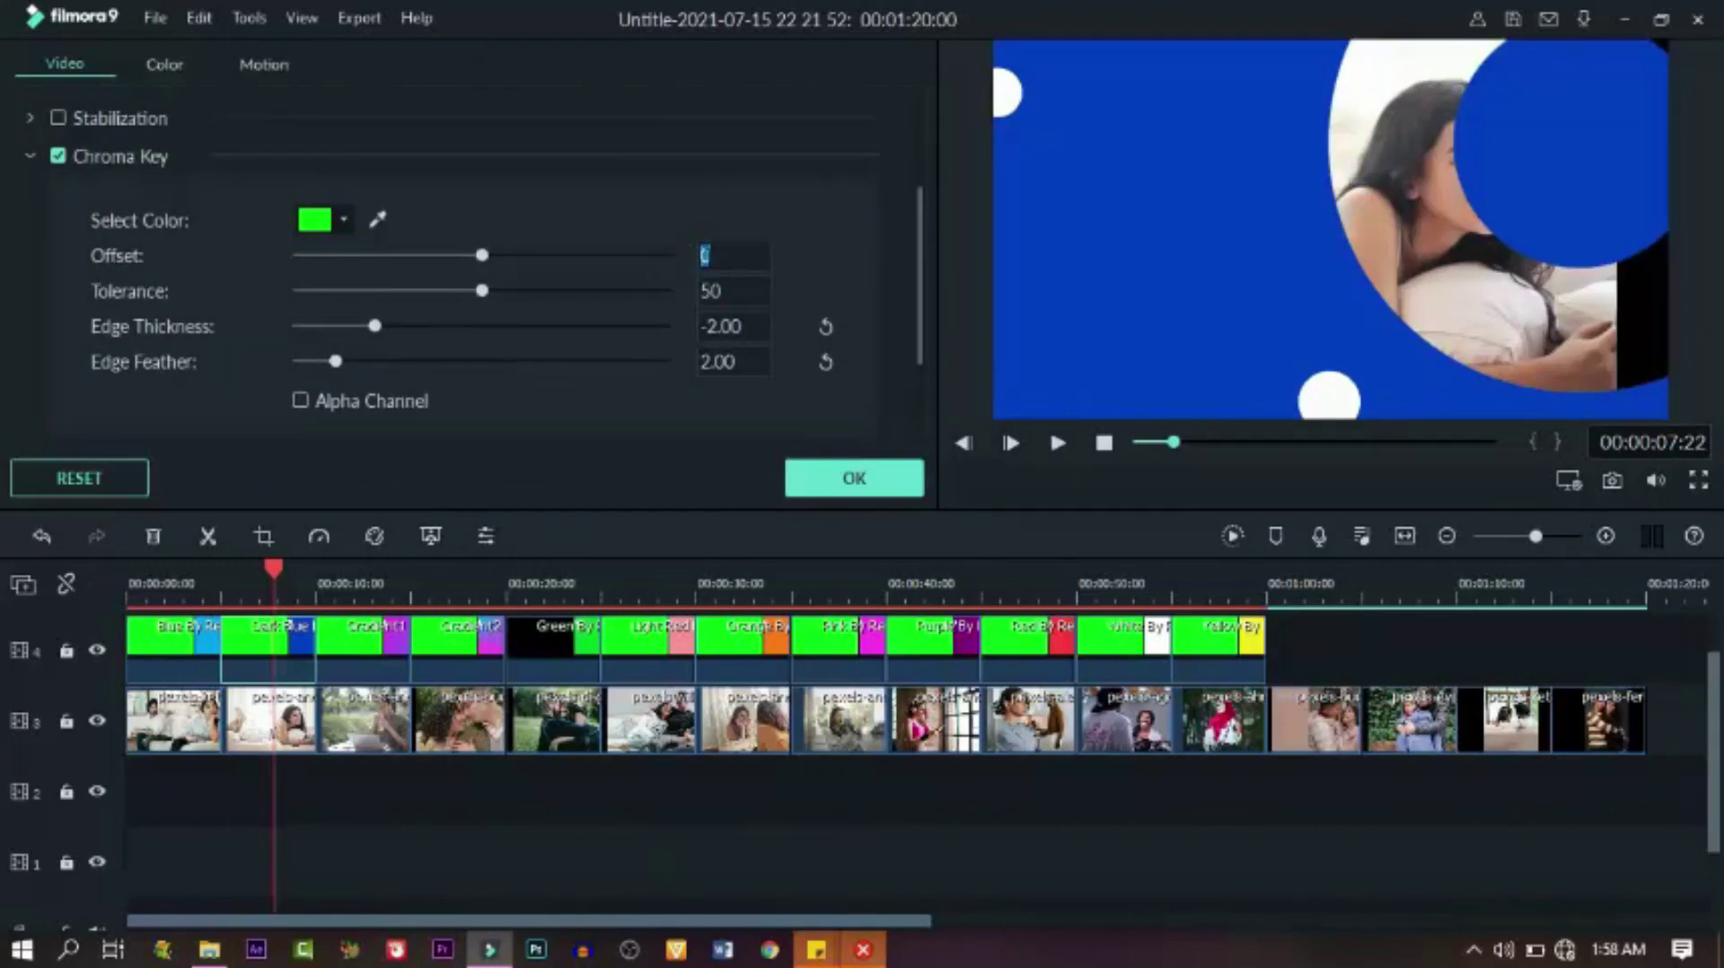
{"action": "key", "text": "Return"}
Set the Dark Blue clip's opacity to 30% and apply the settings
{"action": "scroll", "coordinate": [693, 301], "scroll_direction": "down", "scroll_amount": 1}
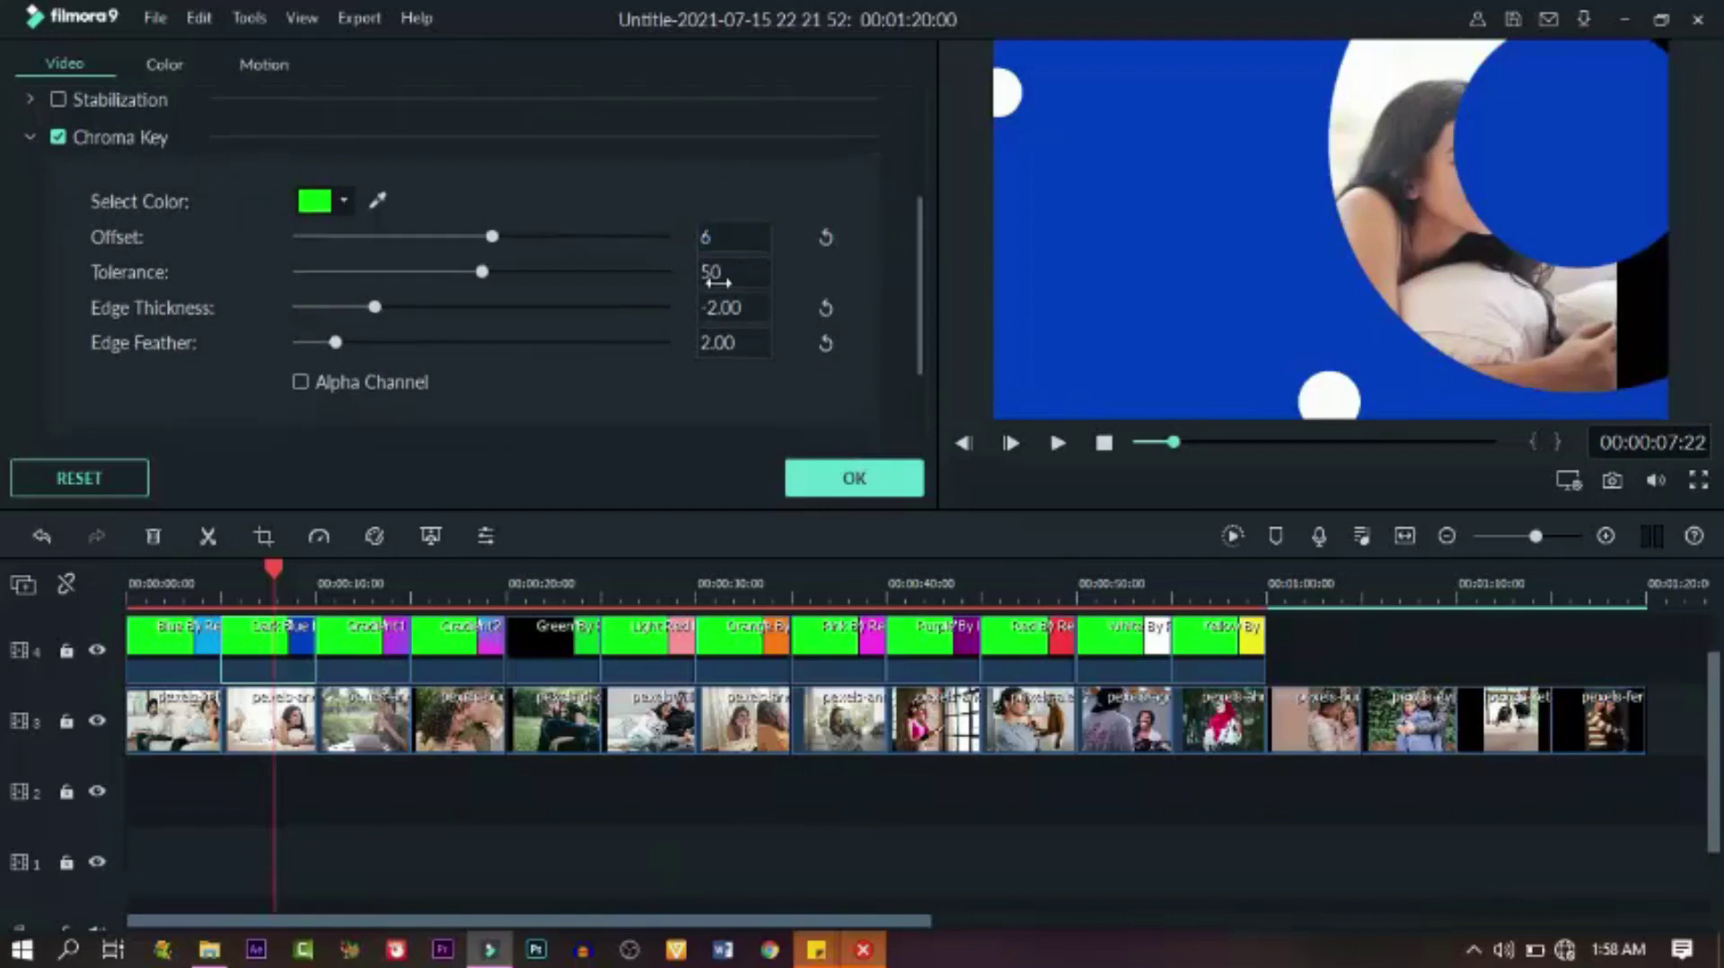
{"action": "scroll", "coordinate": [654, 401], "scroll_direction": "up", "scroll_amount": 5}
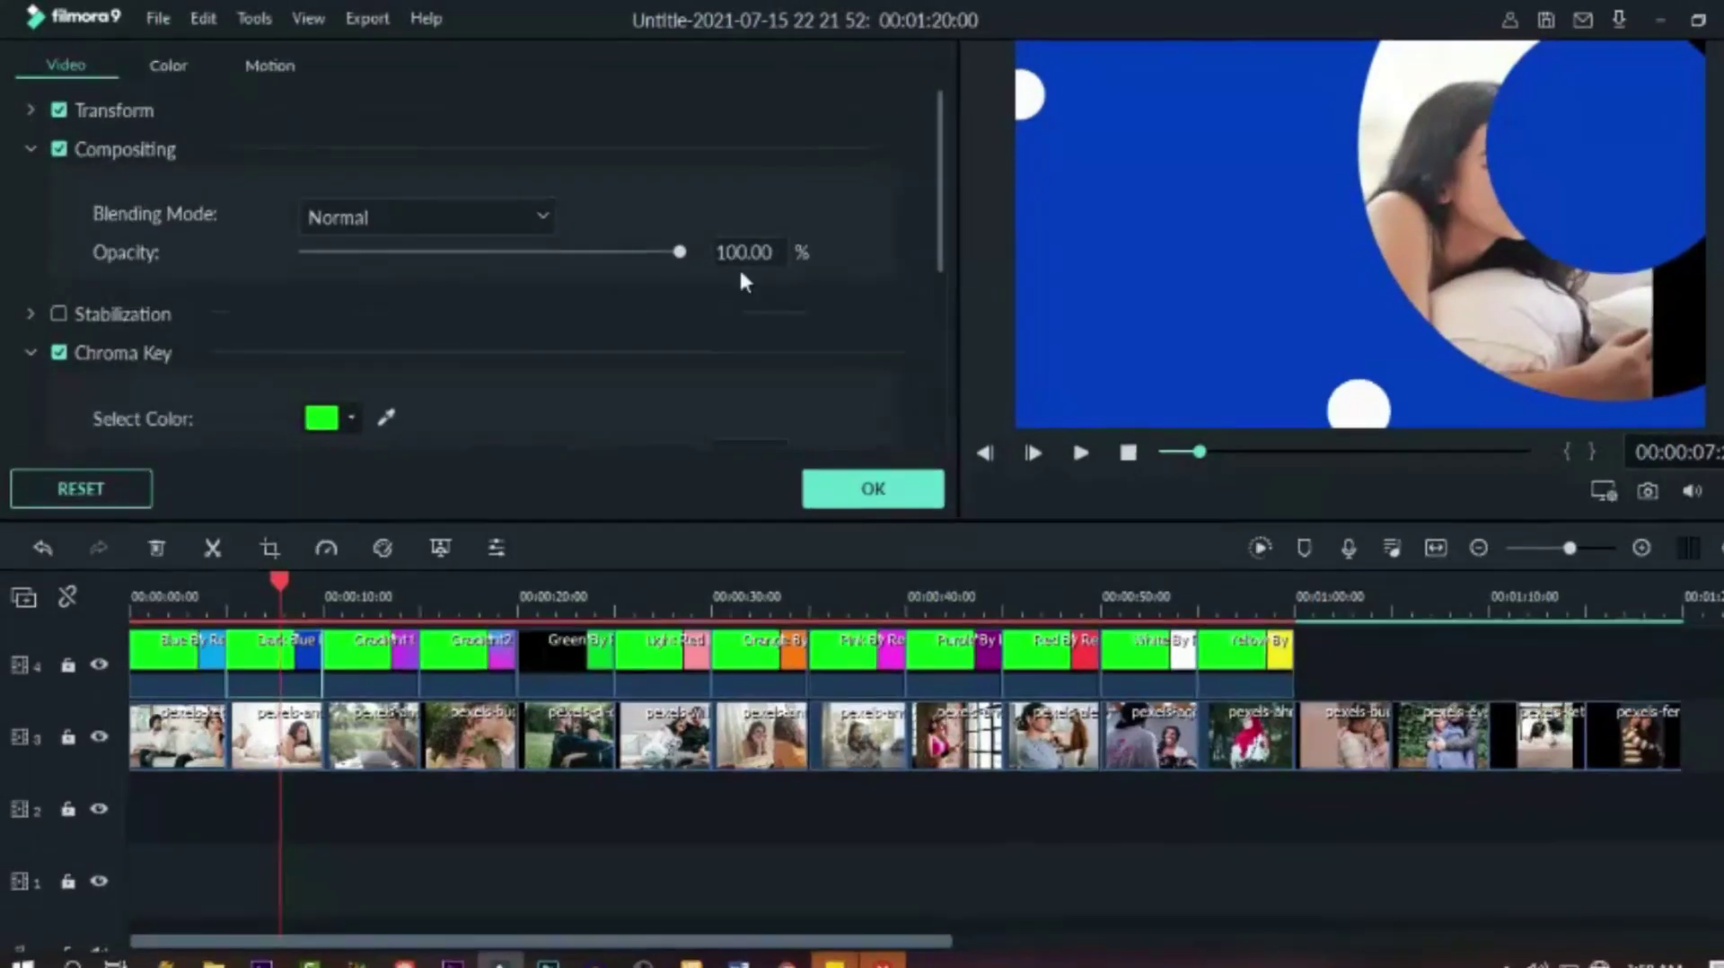
{"action": "left_click", "coordinate": [716, 247]}
{"action": "type", "text": "30"}
{"action": "left_click", "coordinate": [911, 234]}
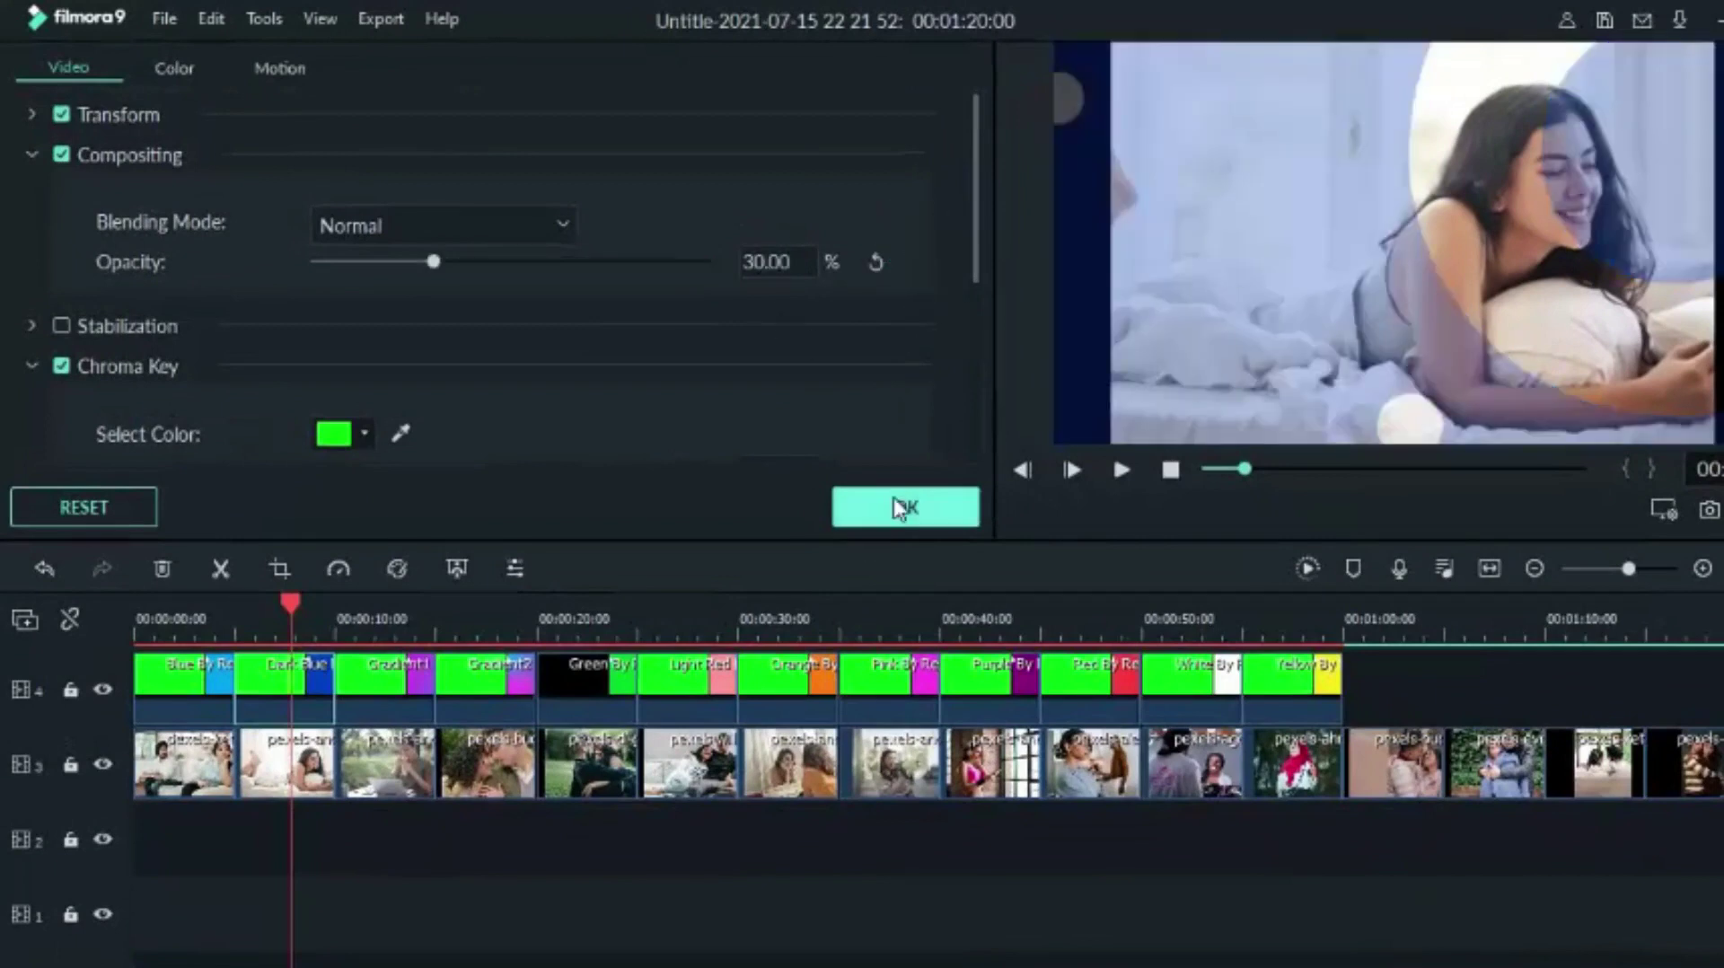
{"action": "left_click", "coordinate": [898, 507]}
{"action": "left_click", "coordinate": [384, 686]}
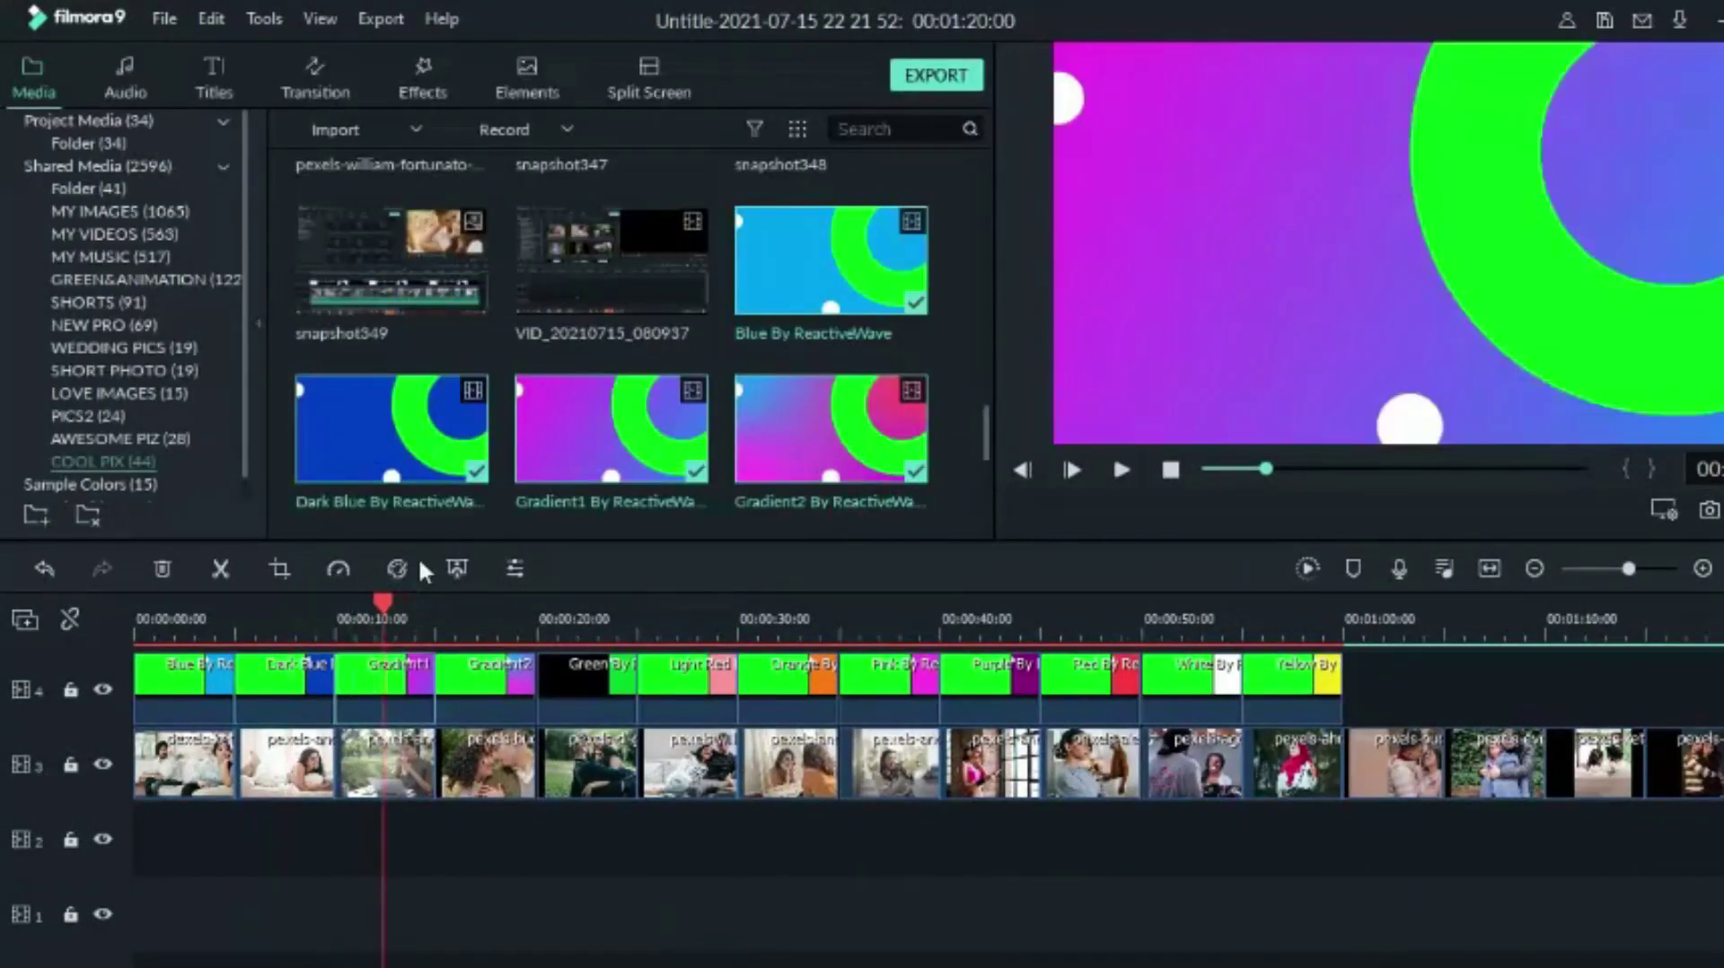
Key the Gradient1 overlay at Offset 6 and set its opacity to 30%
{"action": "left_click", "coordinate": [457, 569]}
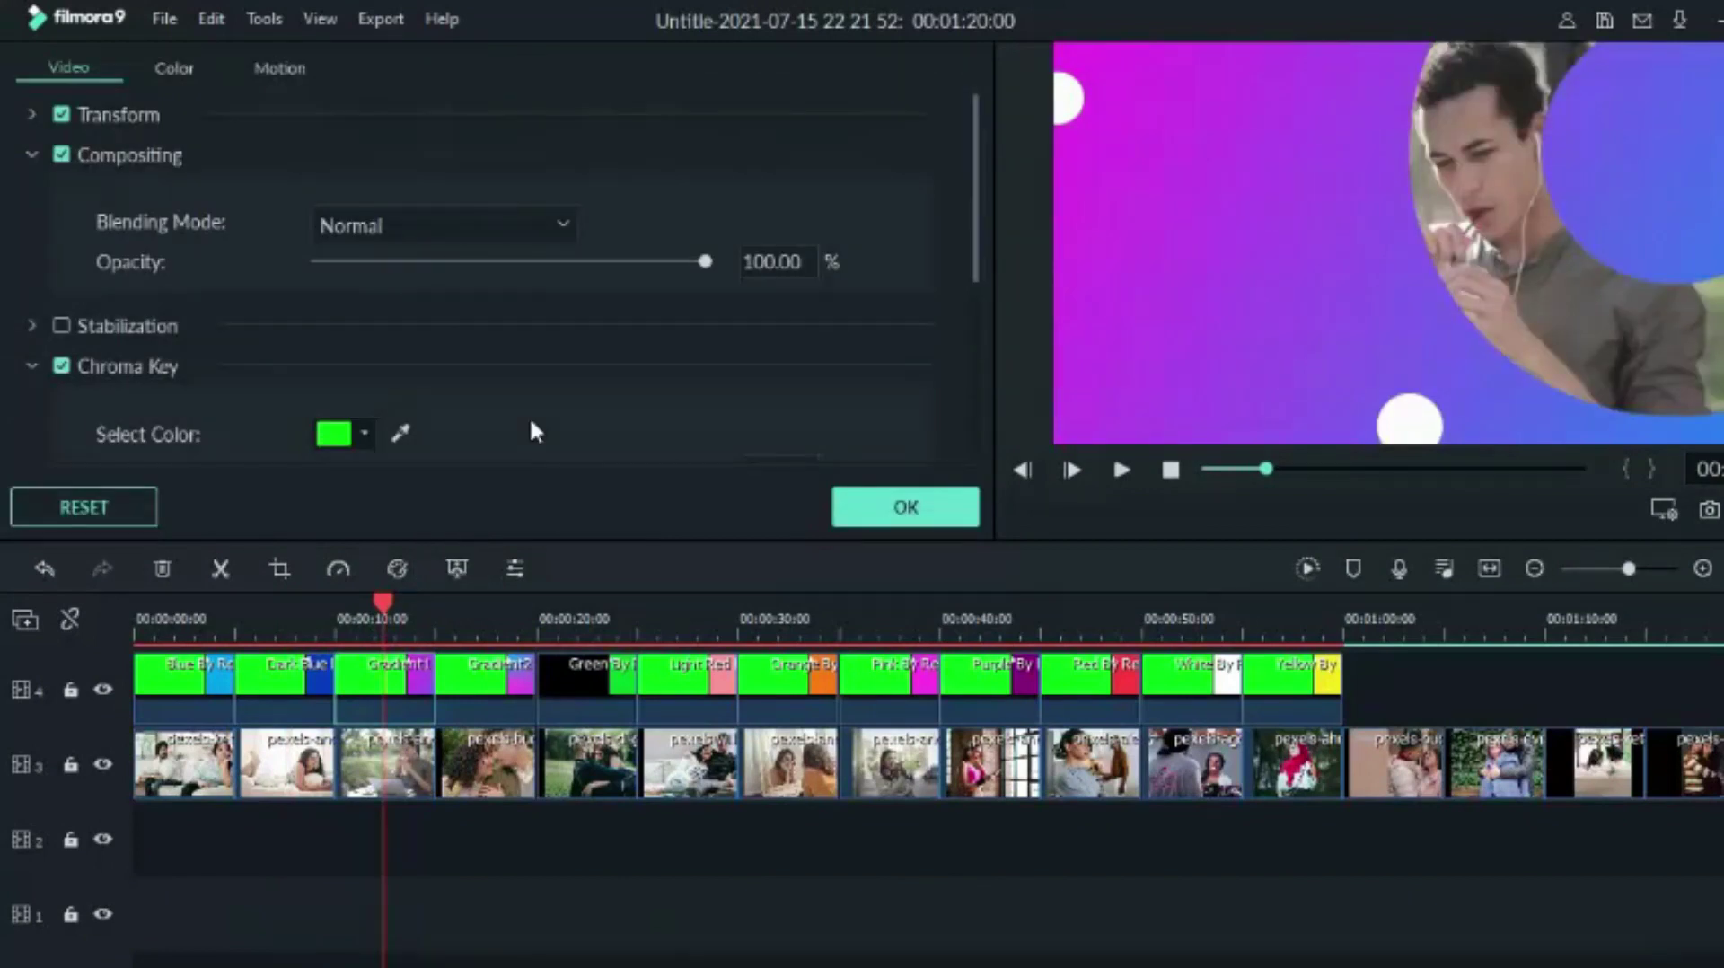
{"action": "scroll", "coordinate": [530, 417], "scroll_direction": "down", "scroll_amount": 3}
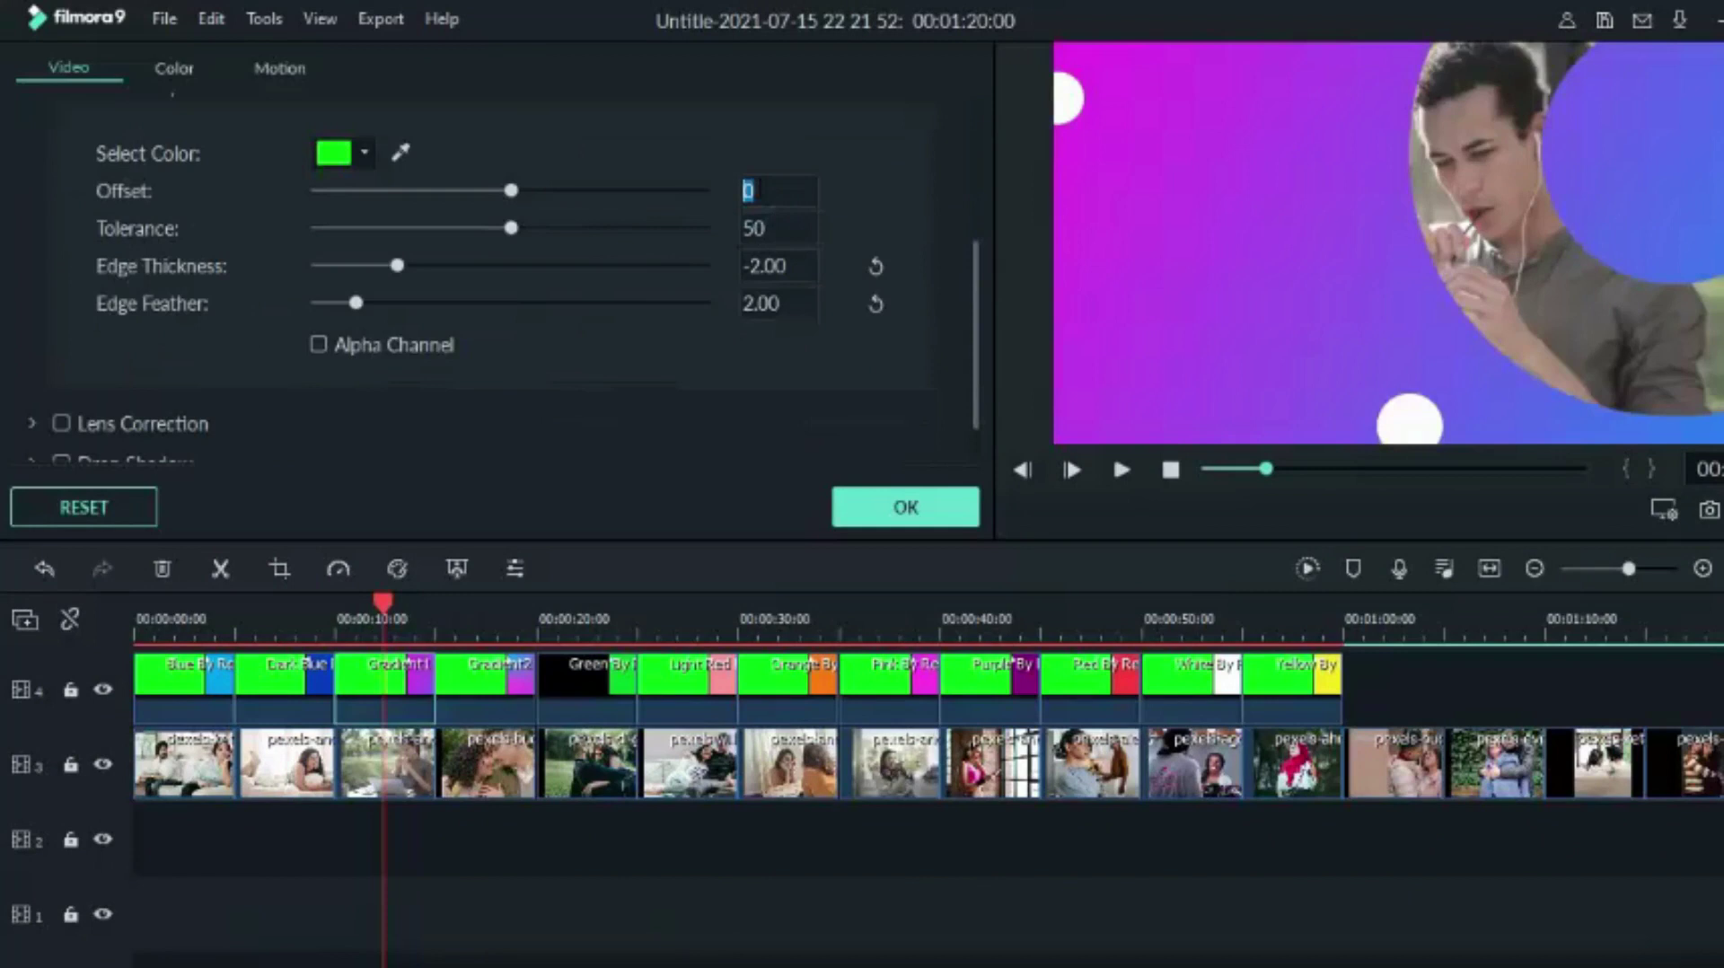
{"action": "left_click", "coordinate": [889, 186]}
{"action": "scroll", "coordinate": [789, 358], "scroll_direction": "down", "scroll_amount": 1}
{"action": "scroll", "coordinate": [788, 361], "scroll_direction": "up", "scroll_amount": 2}
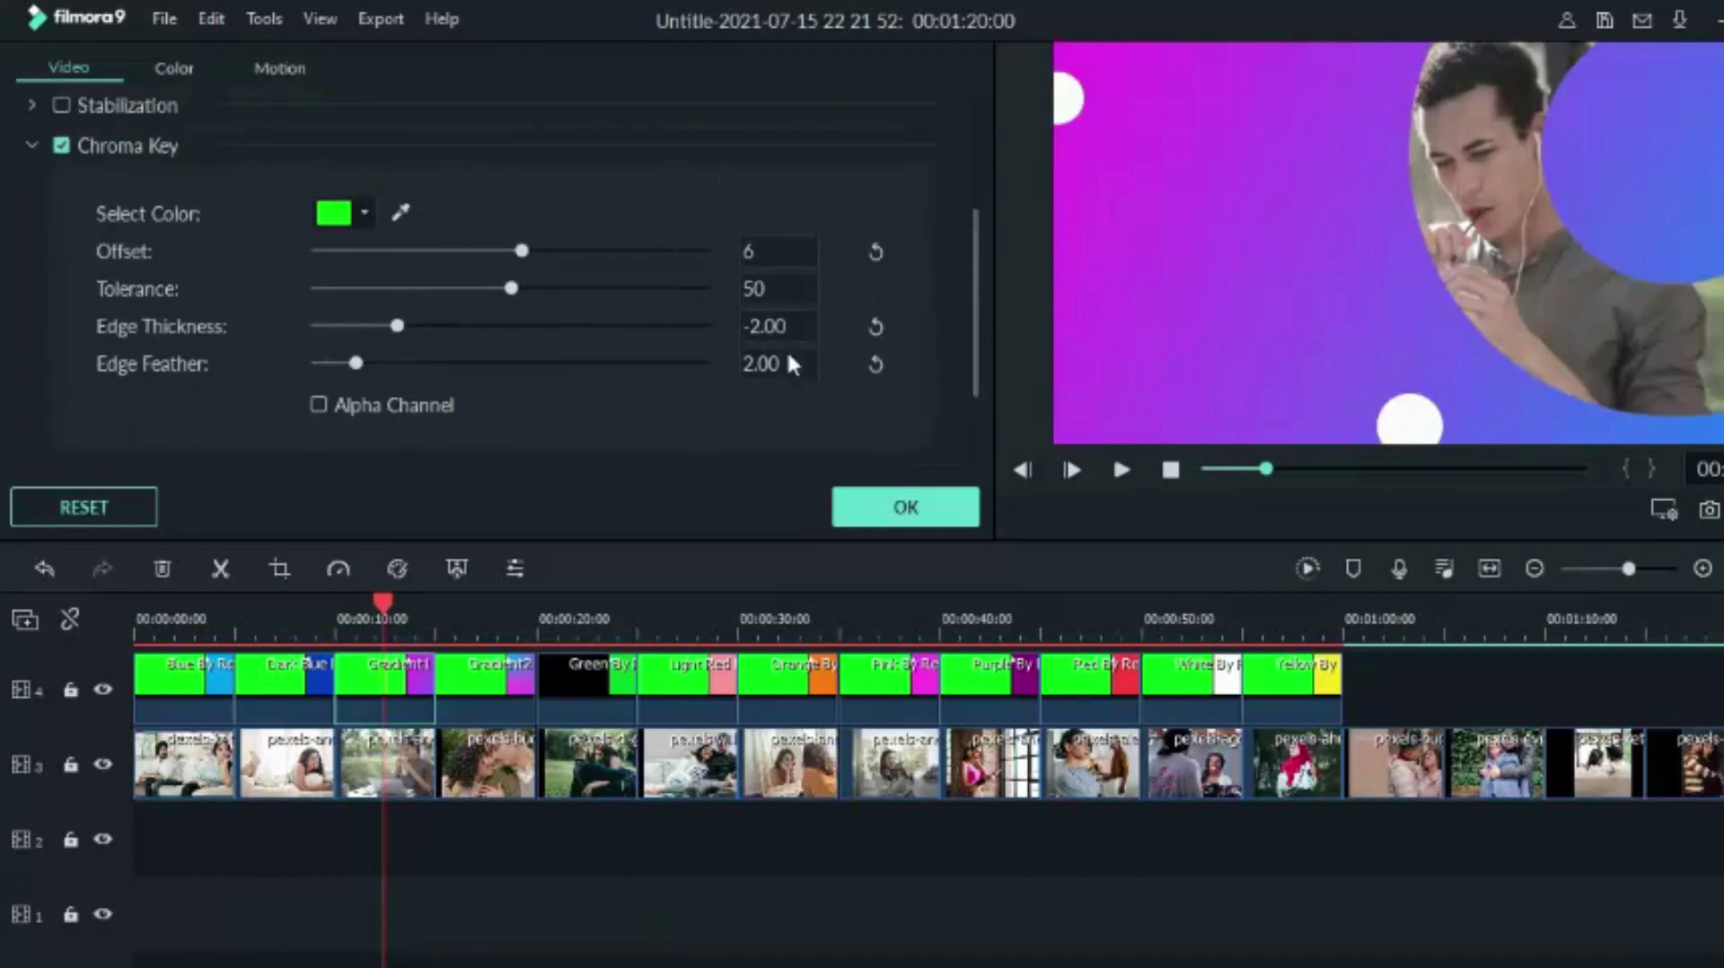
{"action": "scroll", "coordinate": [639, 310], "scroll_direction": "down", "scroll_amount": 2}
{"action": "scroll", "coordinate": [638, 310], "scroll_direction": "up", "scroll_amount": 6}
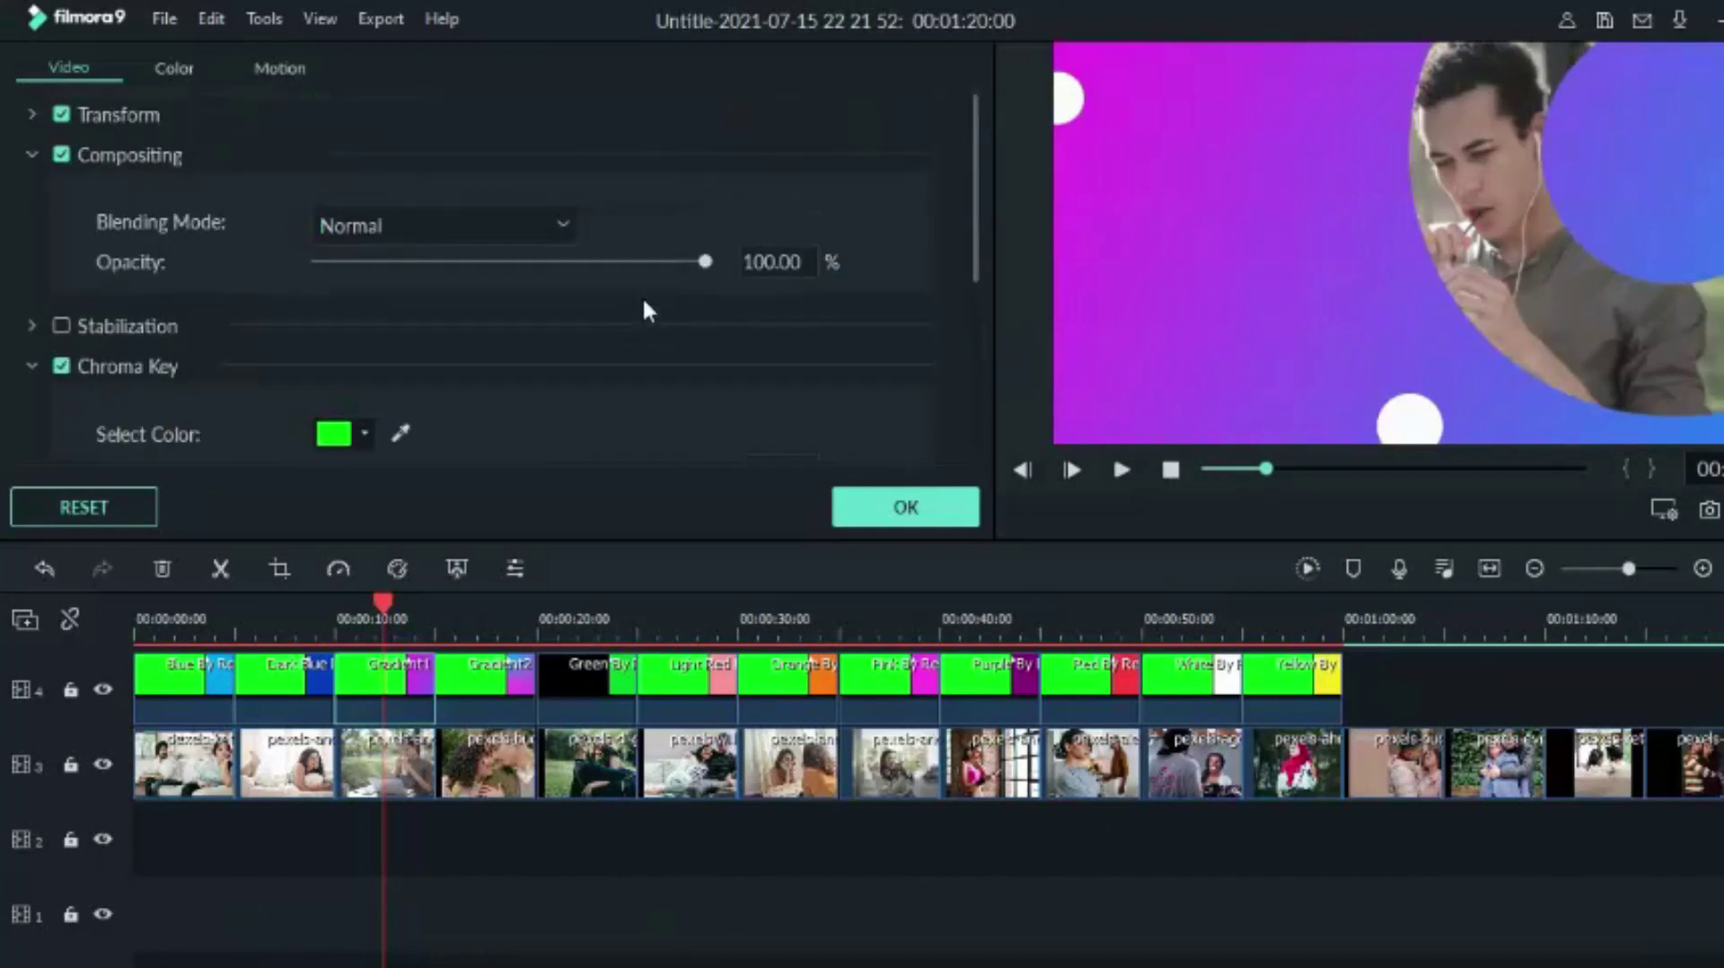
{"action": "left_click", "coordinate": [770, 262]}
{"action": "key", "text": "Return"}
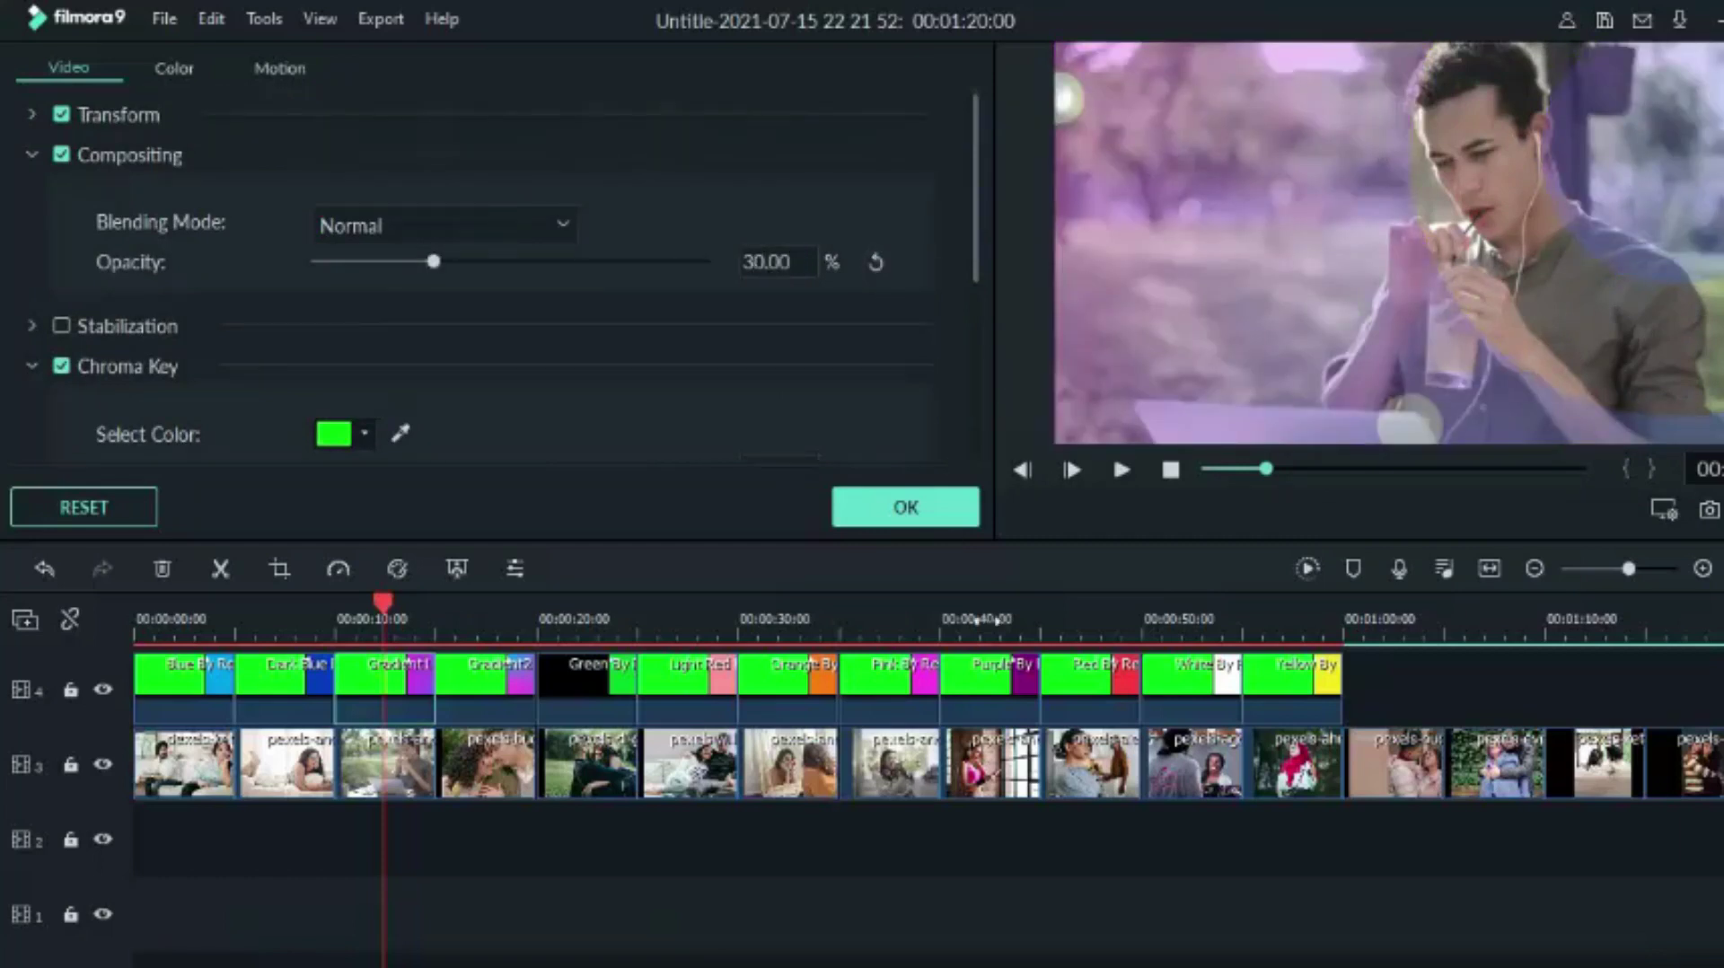
{"action": "left_click", "coordinate": [887, 506]}
{"action": "left_click", "coordinate": [478, 626]}
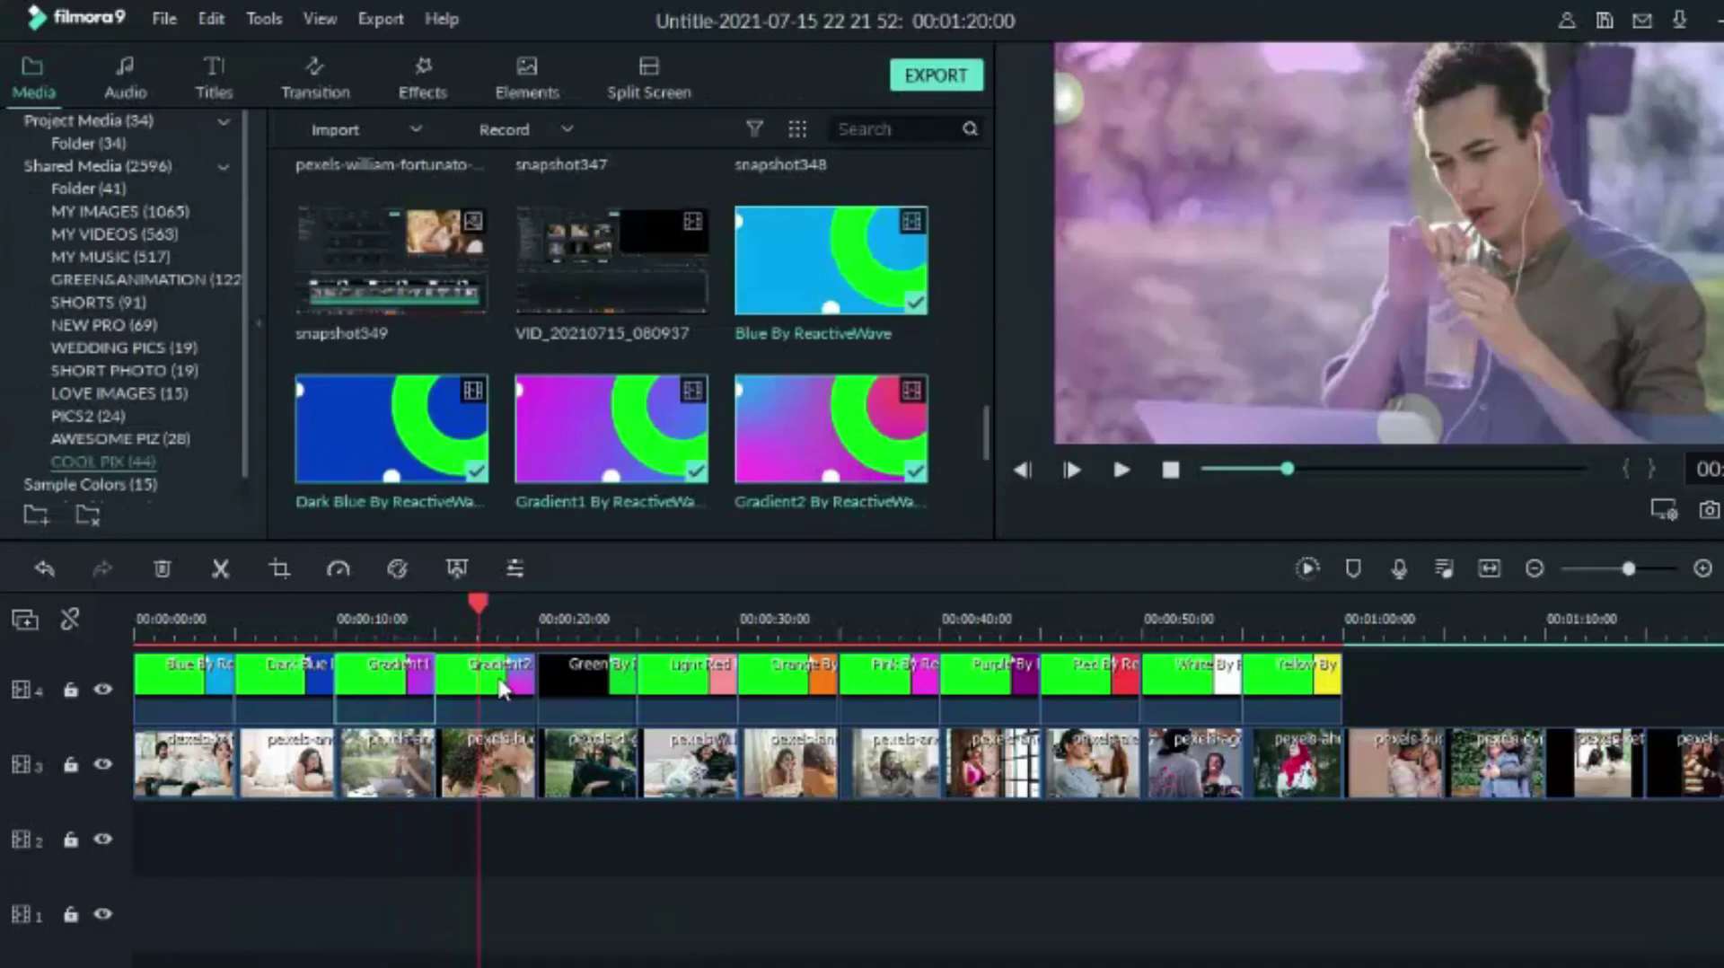
Set the Gradient2 overlay clip's opacity to 30%
{"action": "left_click", "coordinate": [501, 690]}
{"action": "left_click", "coordinate": [454, 566]}
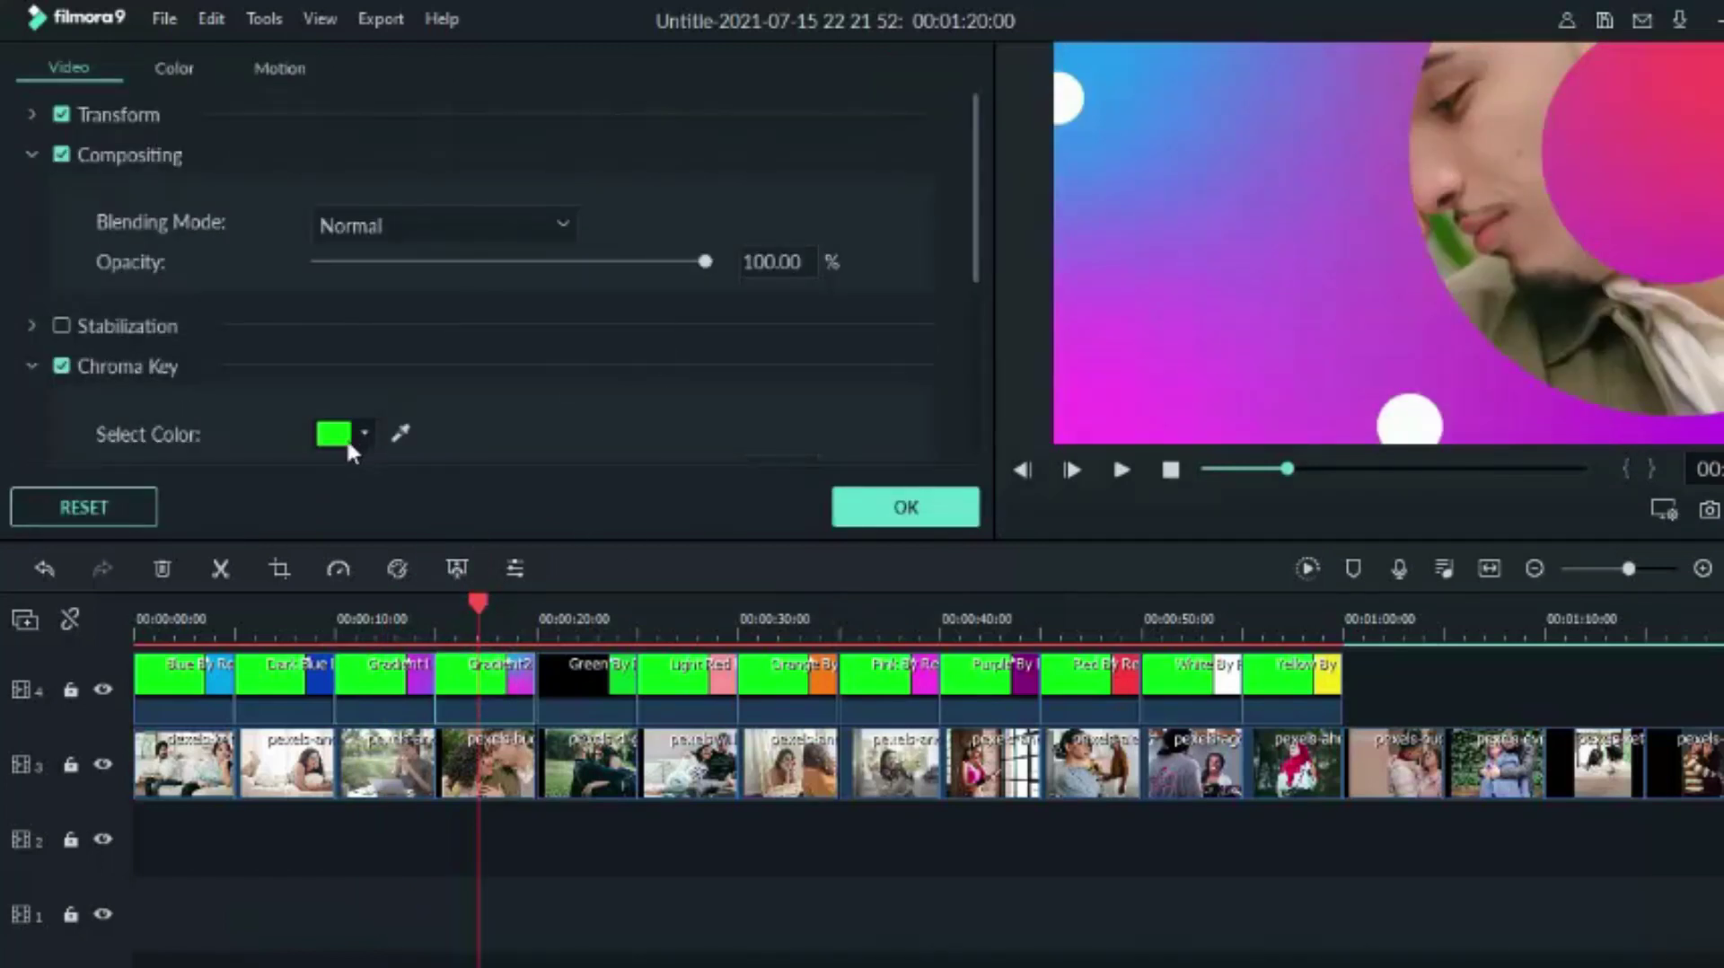
{"action": "left_click", "coordinate": [747, 261]}
{"action": "type", "text": "30"}
{"action": "key", "text": "Return"}
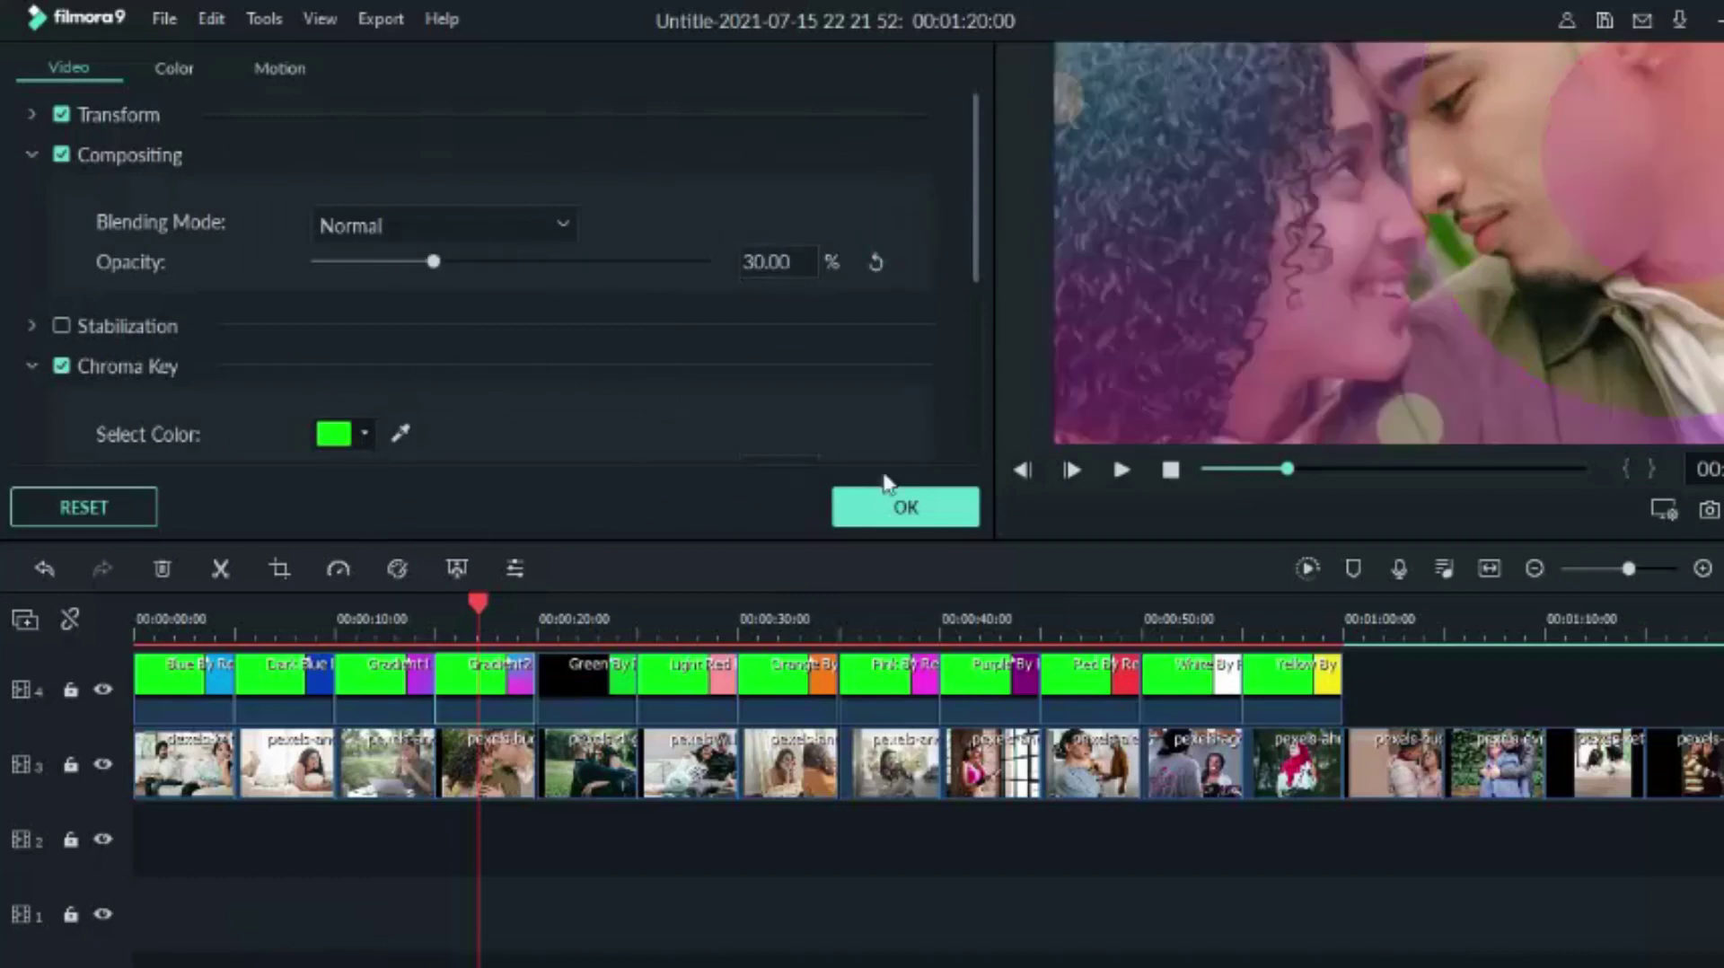
Turn on Chroma Key for the Green overlay clip and set its opacity to 30%
{"action": "left_click", "coordinate": [597, 616]}
{"action": "left_click", "coordinate": [606, 691]}
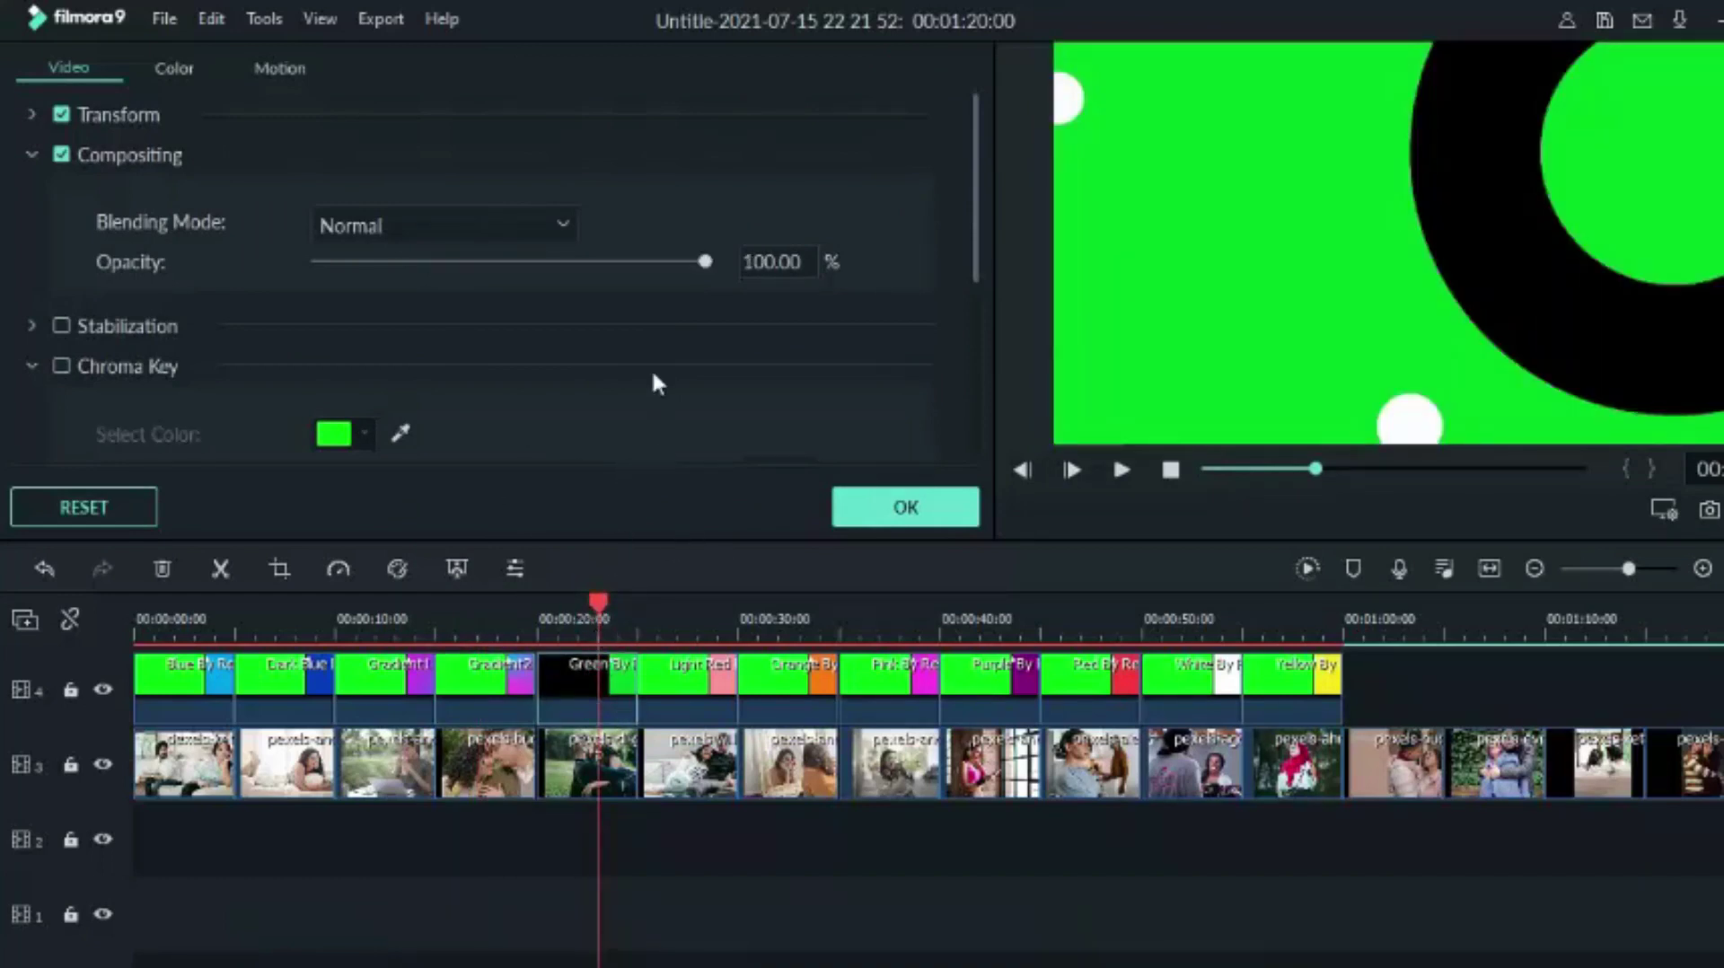
{"action": "left_click", "coordinate": [59, 366]}
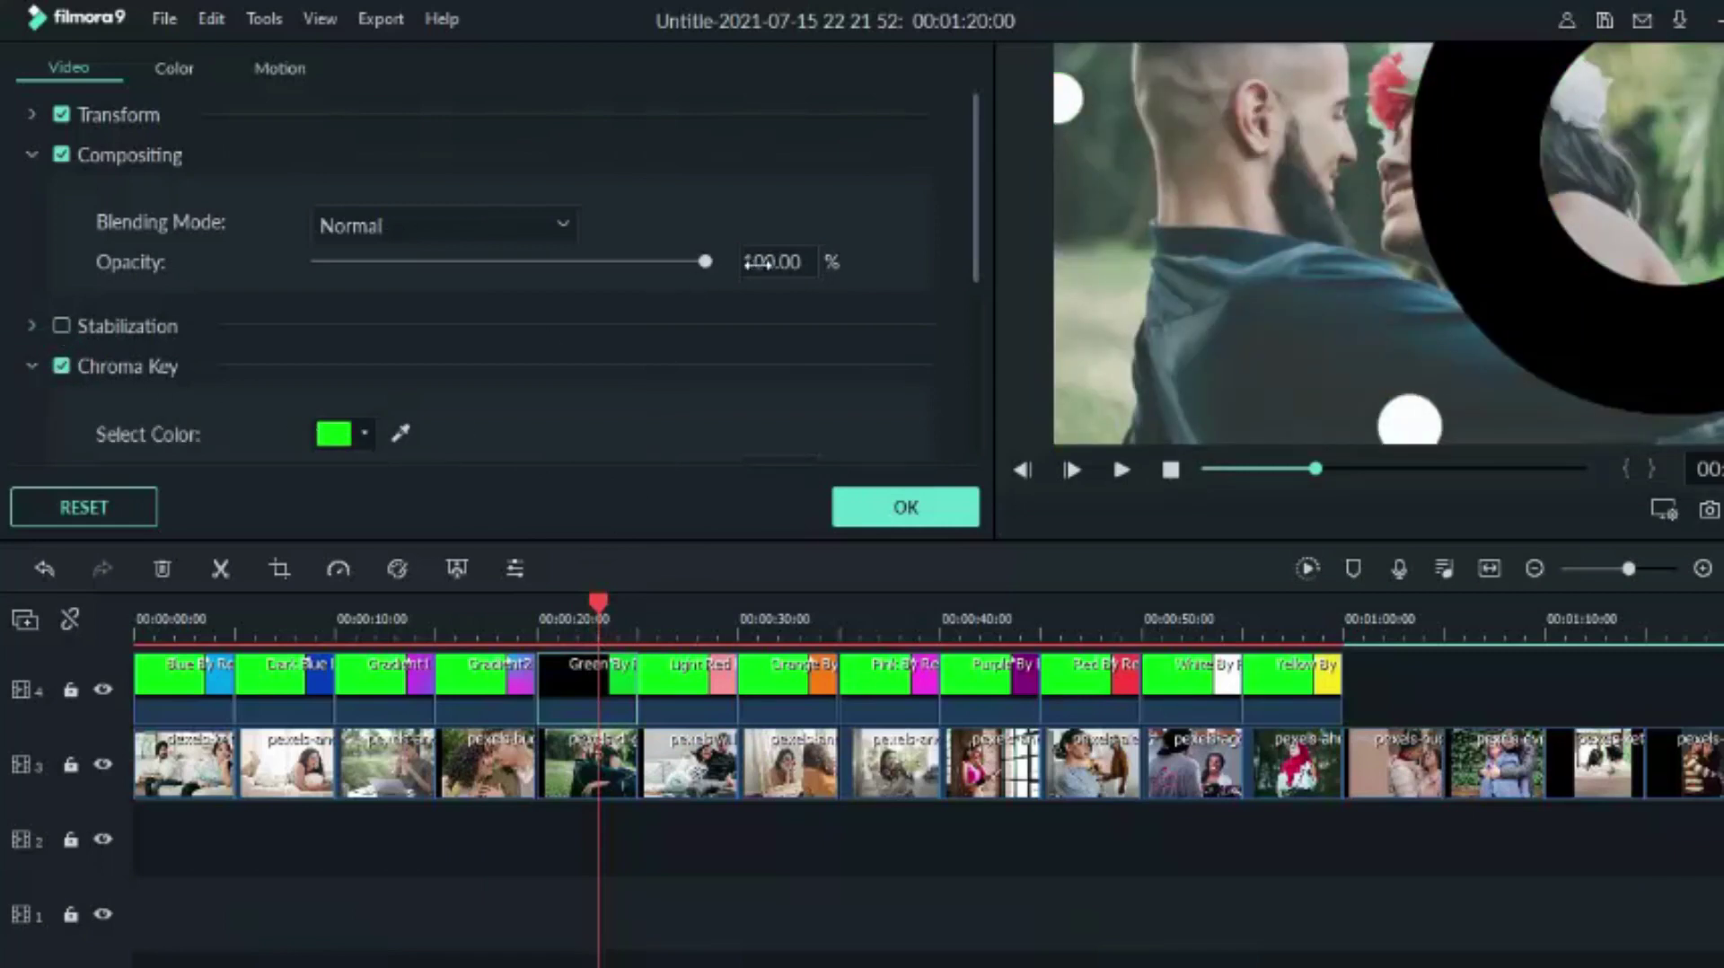
{"action": "type", "text": "30"}
{"action": "key", "text": "Return"}
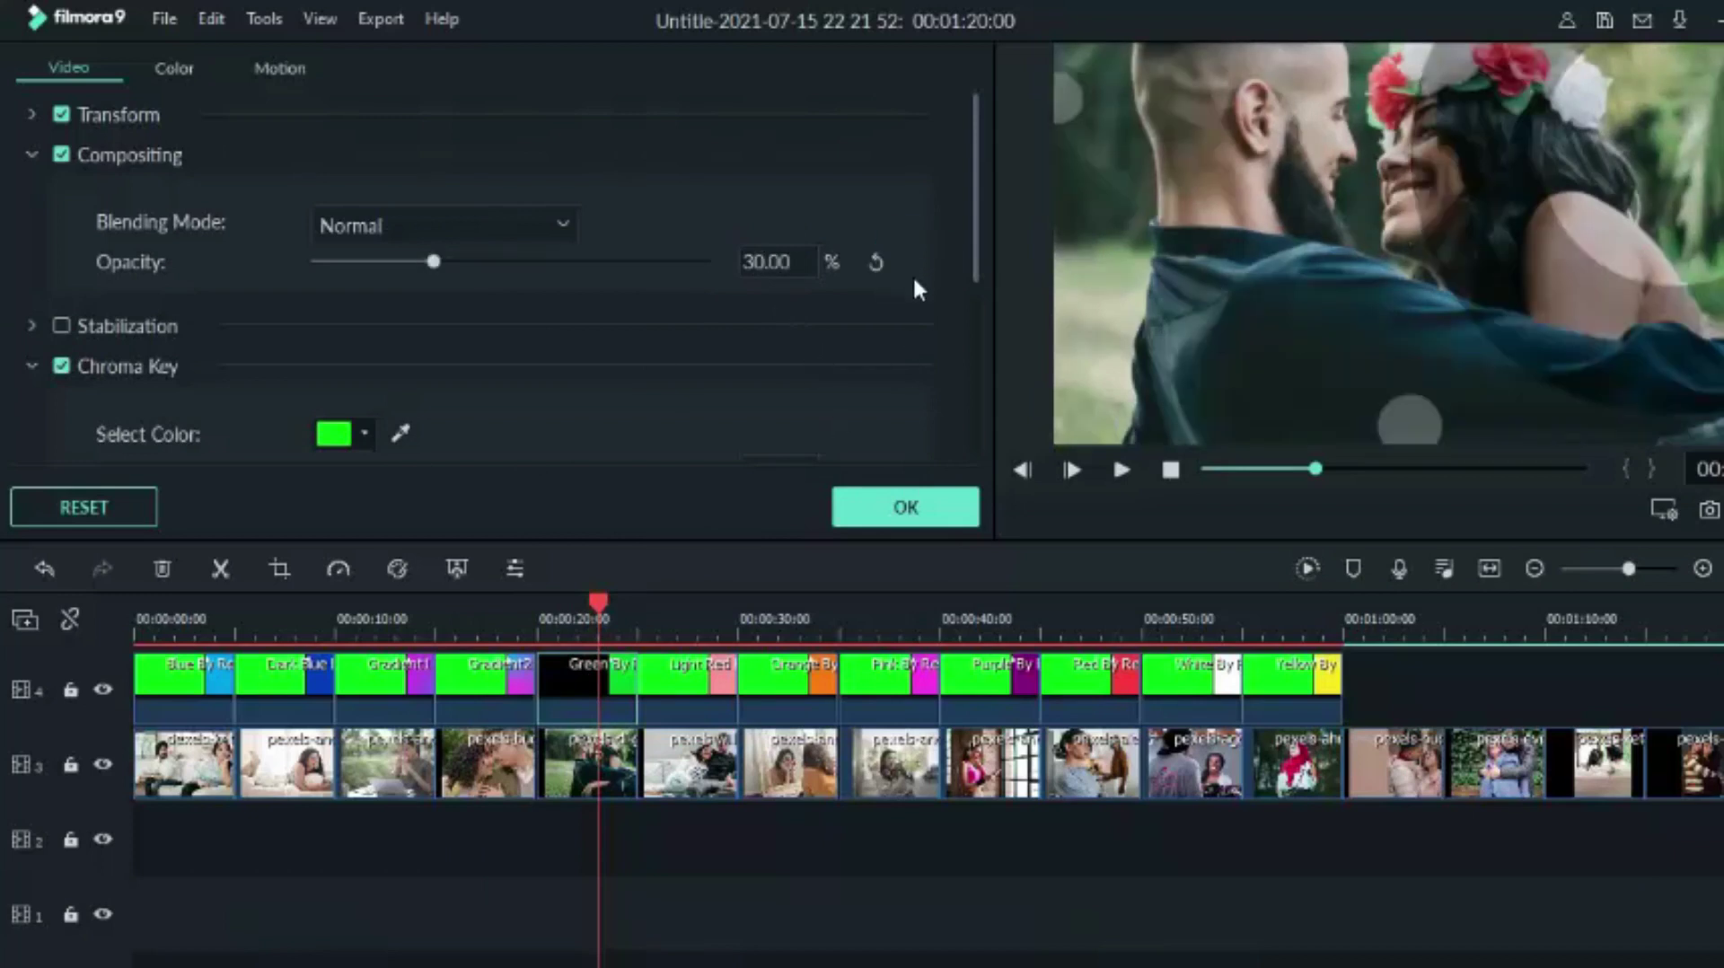
{"action": "left_click", "coordinate": [908, 510]}
Set the Light Red overlay clip's opacity to 30%
{"action": "left_click", "coordinate": [681, 614]}
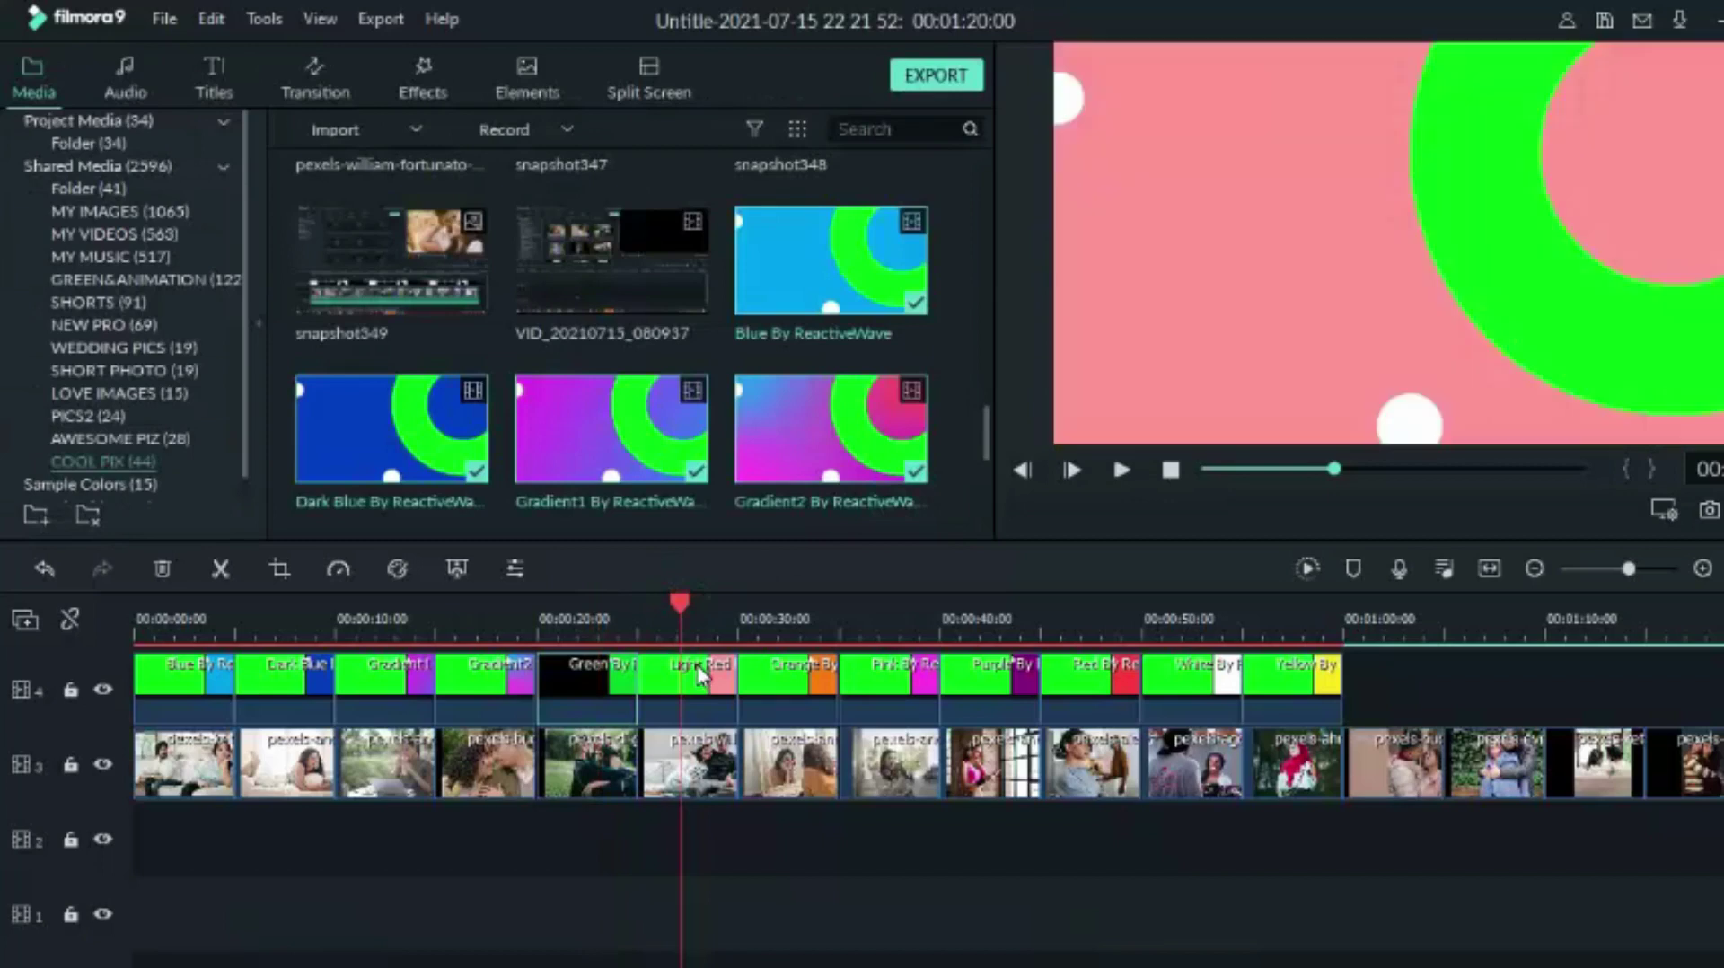
{"action": "left_click", "coordinate": [457, 569]}
{"action": "left_click", "coordinate": [773, 261]}
{"action": "type", "text": "30"}
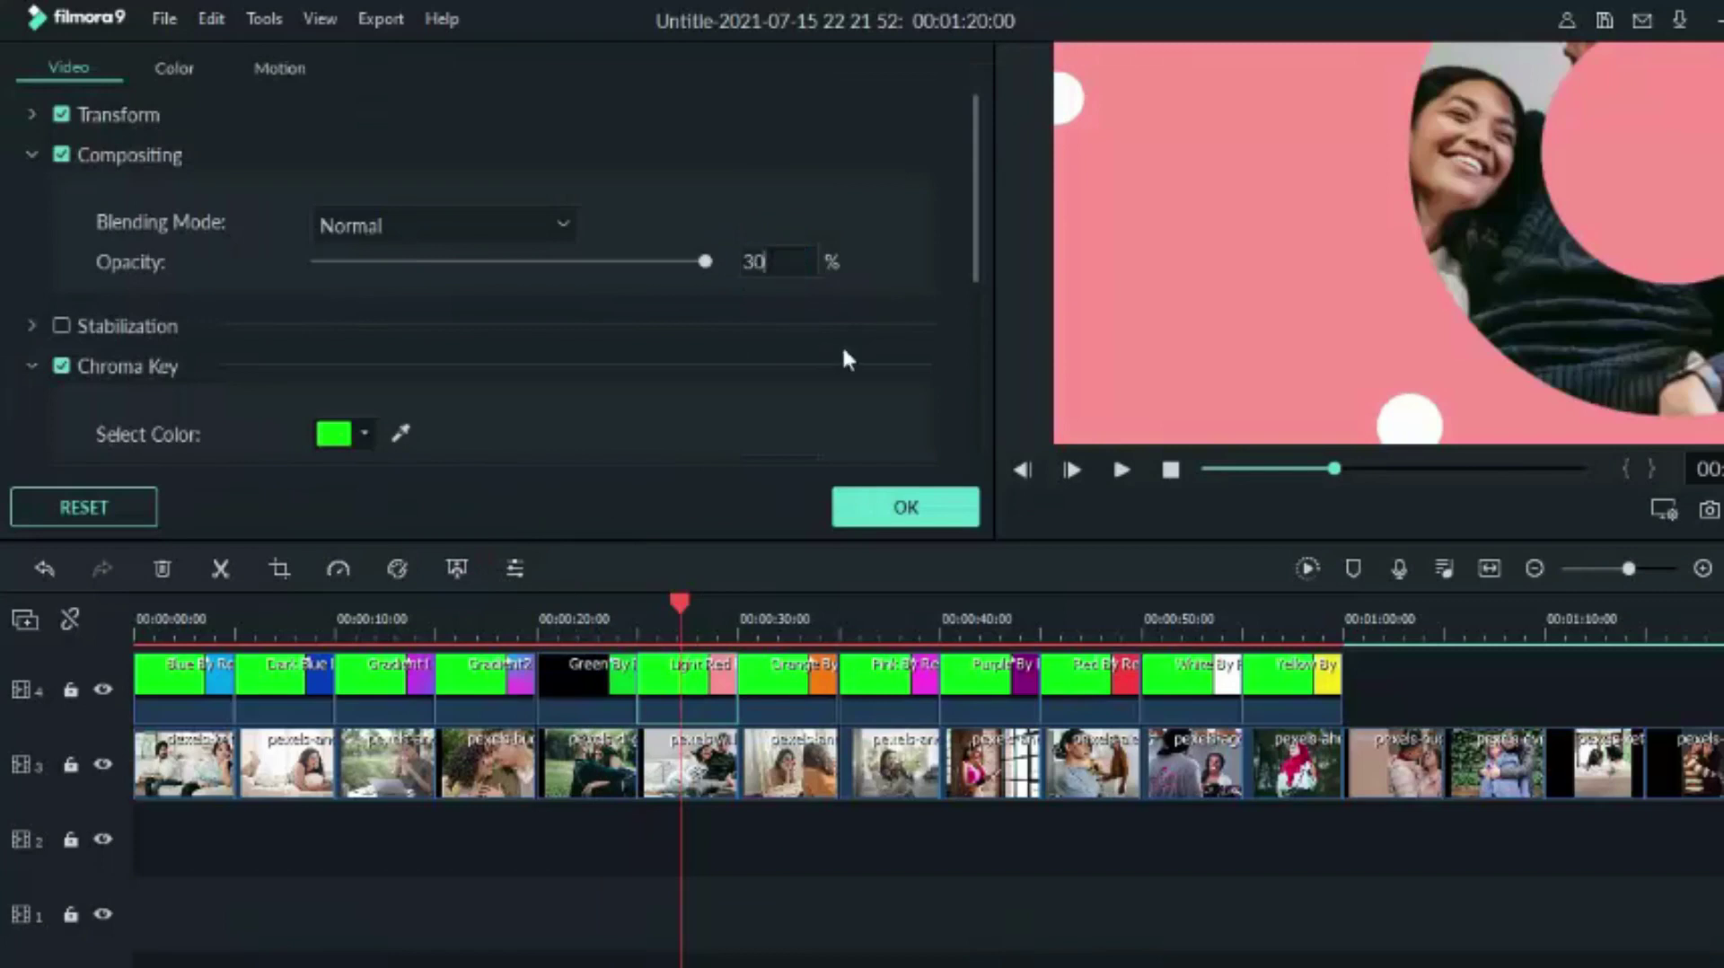
{"action": "key", "text": "Return"}
{"action": "left_click", "coordinate": [919, 505]}
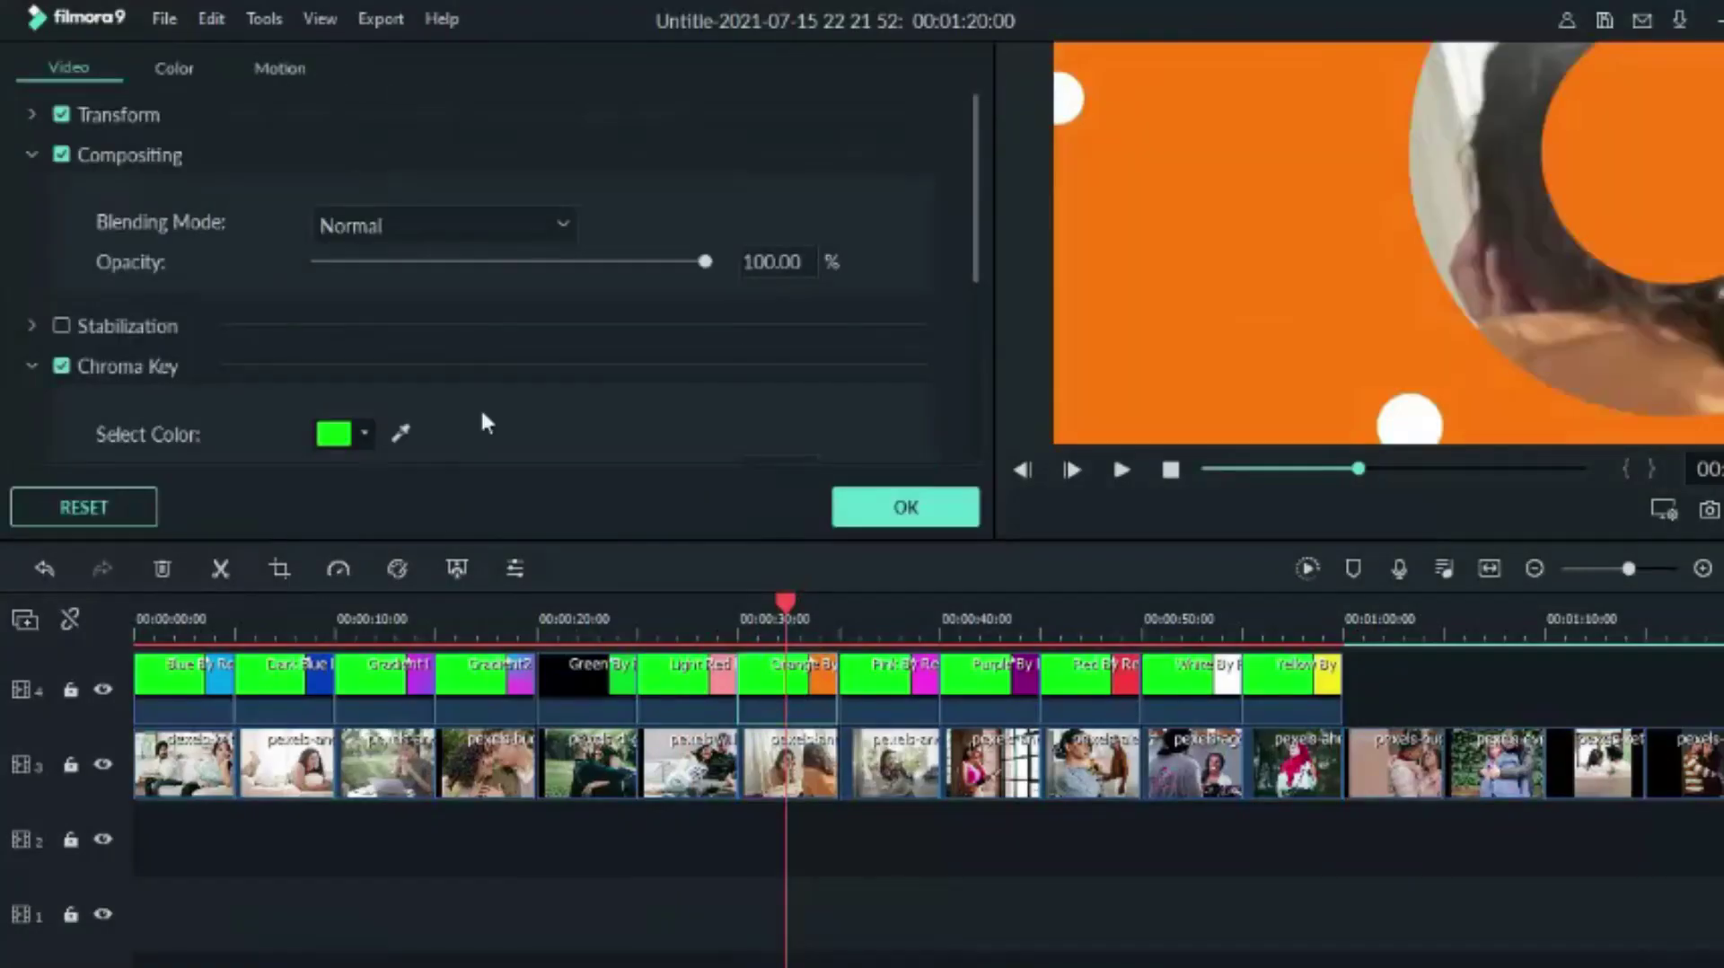
Apply 30% opacity to the next overlays, the Pink and Purple clips
{"action": "left_click", "coordinate": [772, 261]}
{"action": "type", "text": "30"}
{"action": "key", "text": "Return"}
{"action": "left_click", "coordinate": [905, 505]}
{"action": "double_click", "coordinate": [898, 687]}
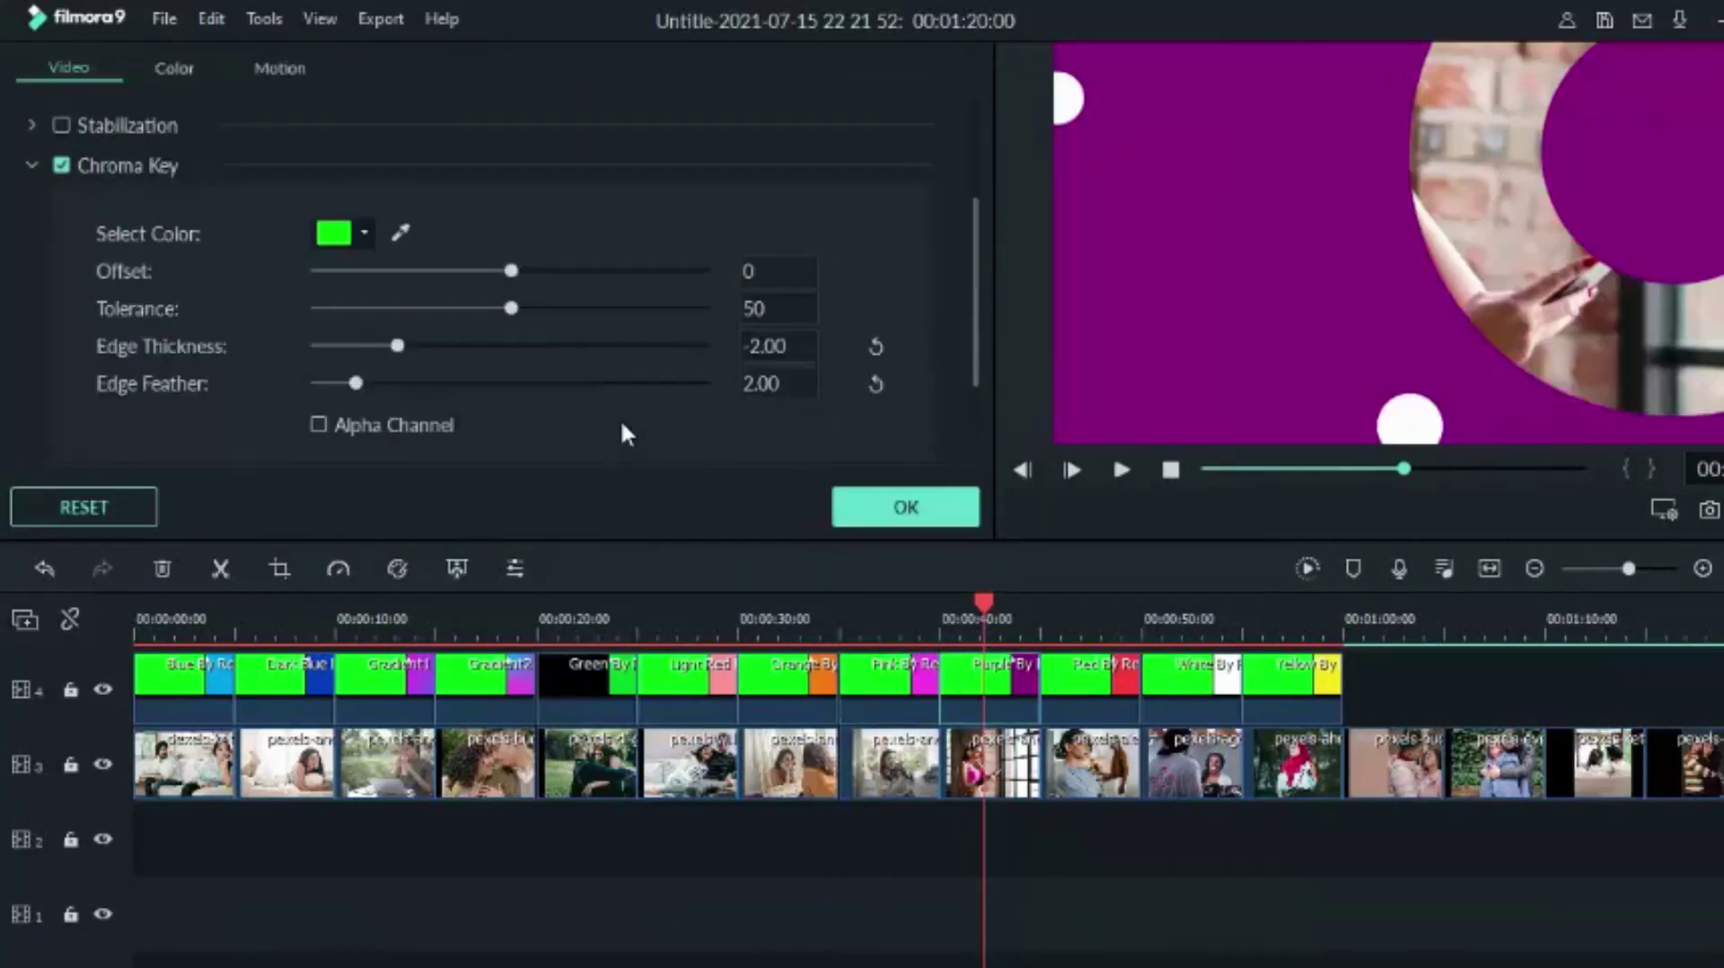
{"action": "scroll", "coordinate": [622, 419], "scroll_direction": "up", "scroll_amount": 3}
{"action": "left_click", "coordinate": [440, 226]}
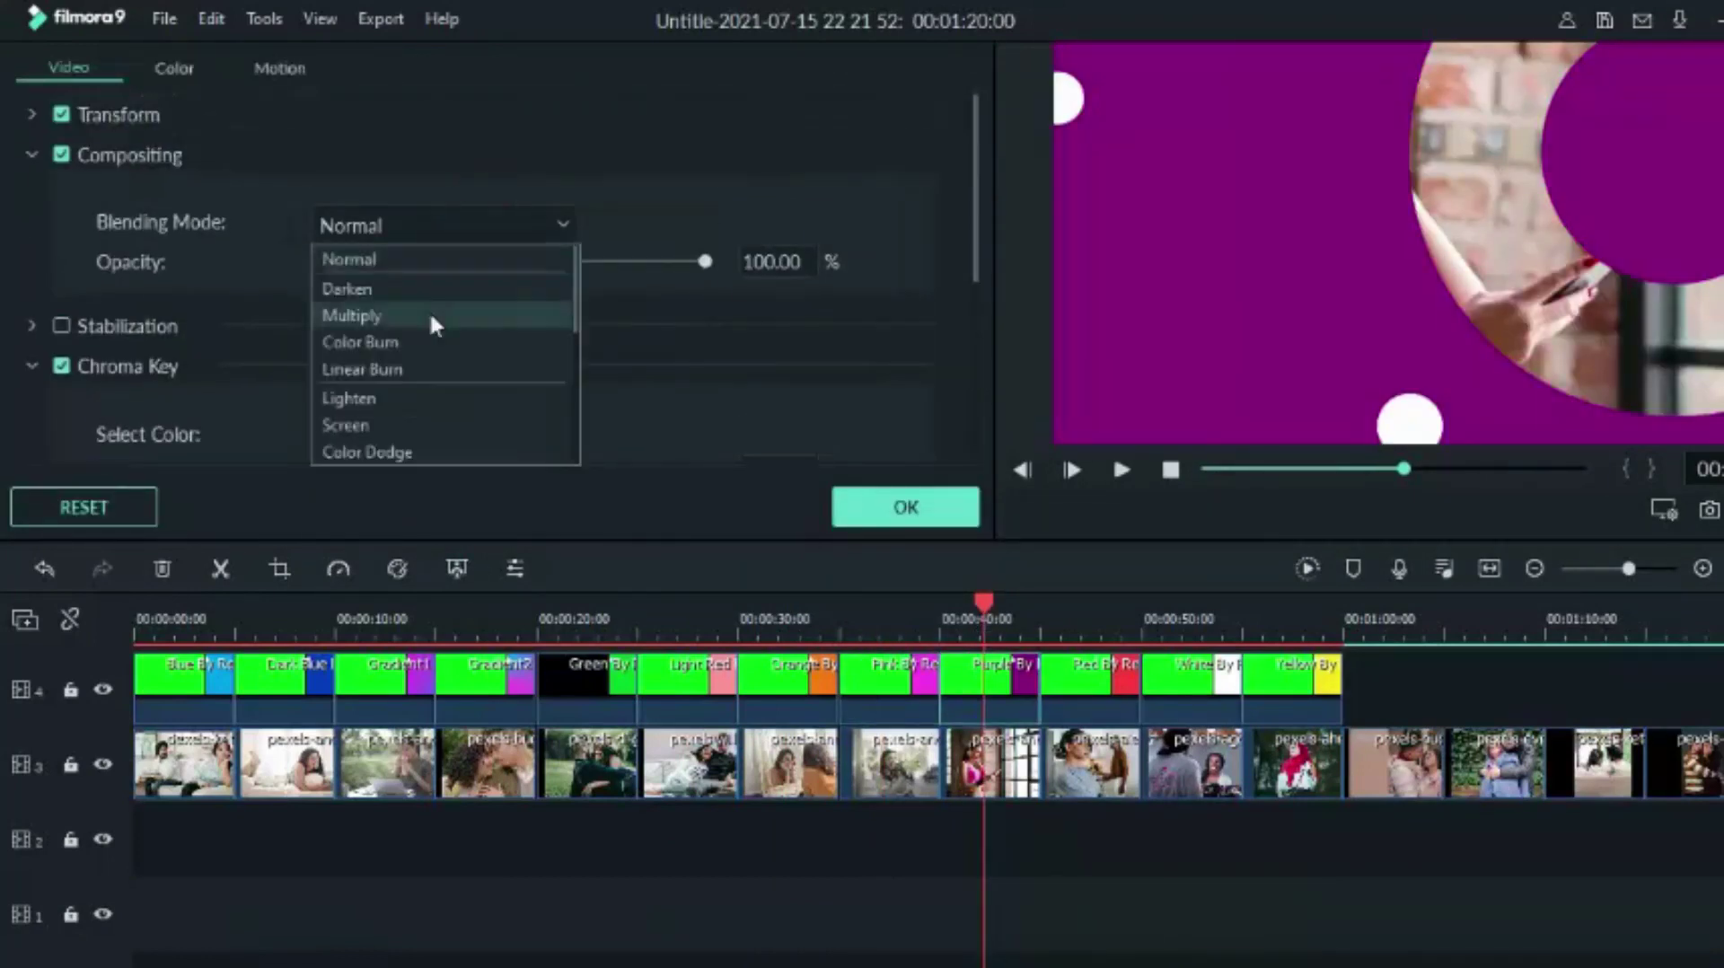
{"action": "left_click", "coordinate": [905, 505]}
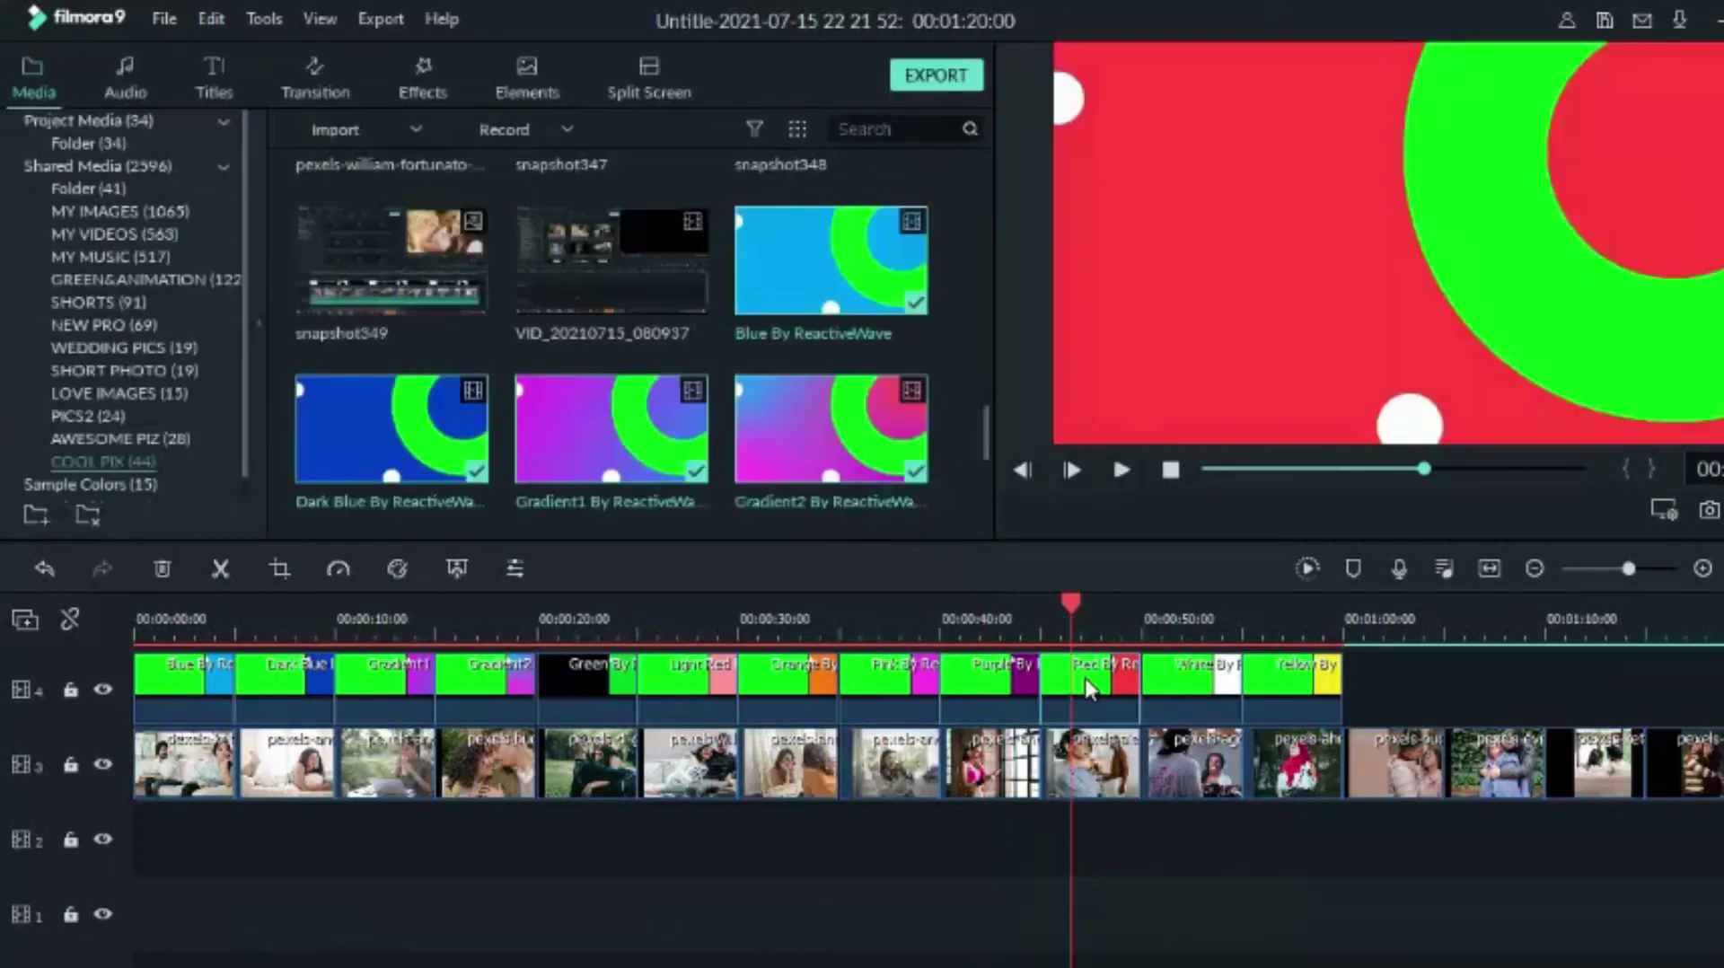
Key the Red and Yellow overlay clips and set Yellow's opacity to 30%
{"action": "double_click", "coordinate": [1070, 687]}
{"action": "left_click", "coordinate": [764, 262]}
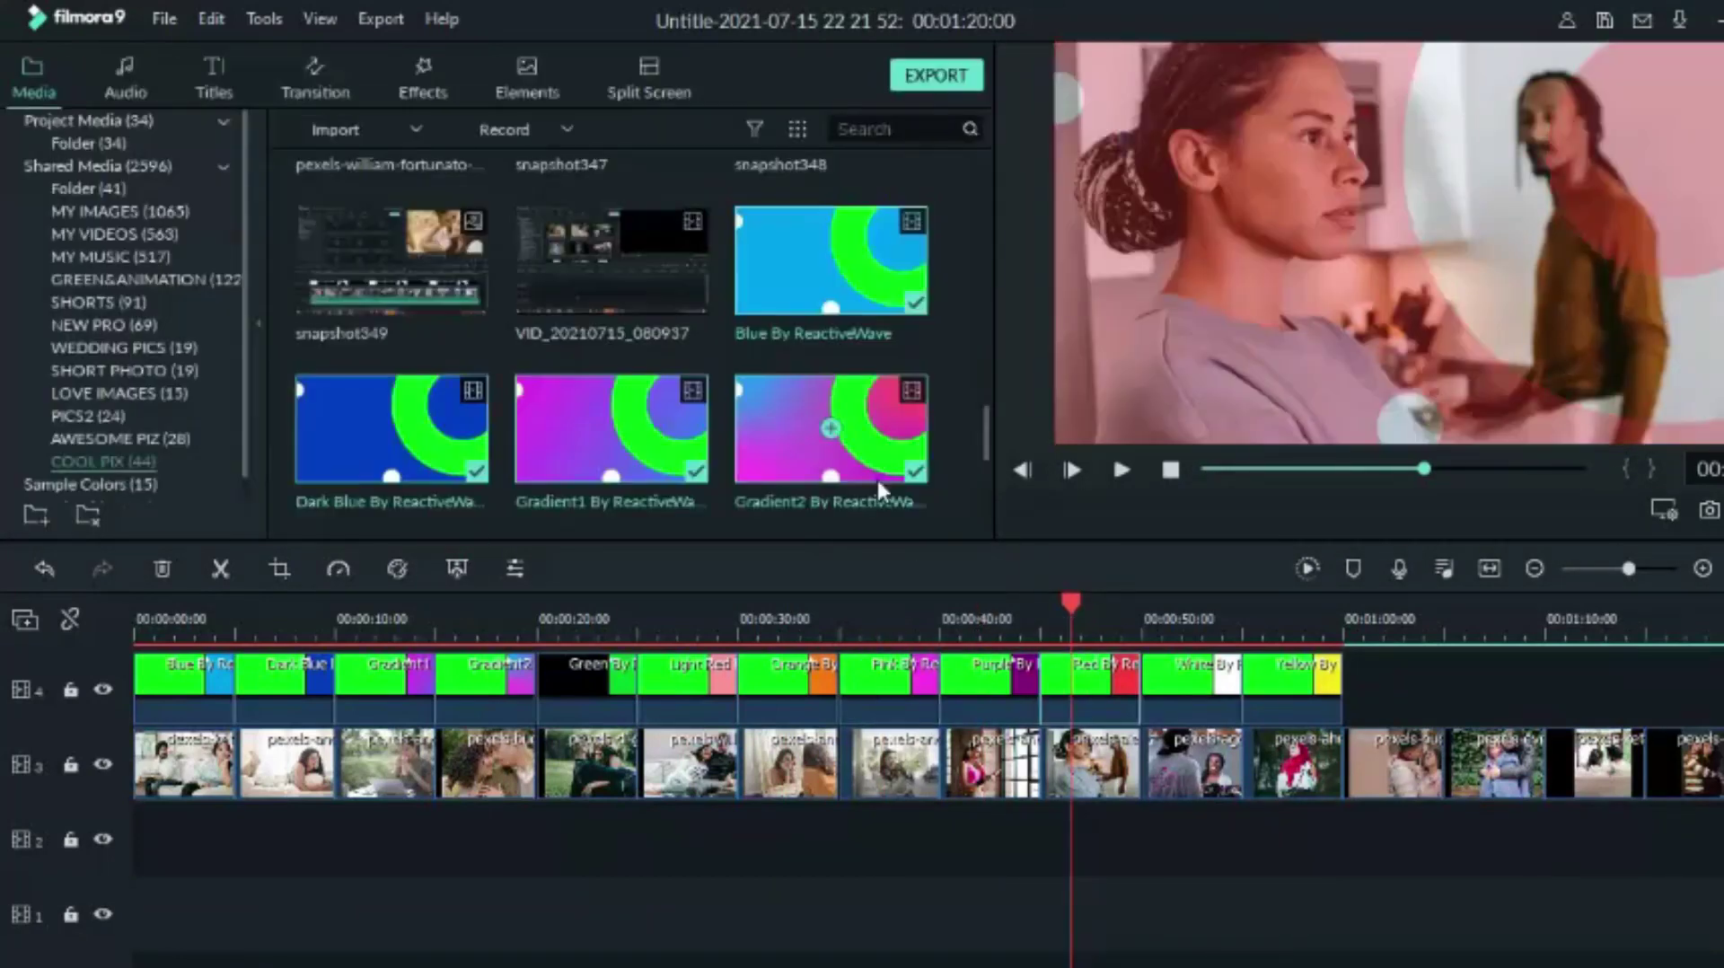
{"action": "left_click", "coordinate": [457, 569]}
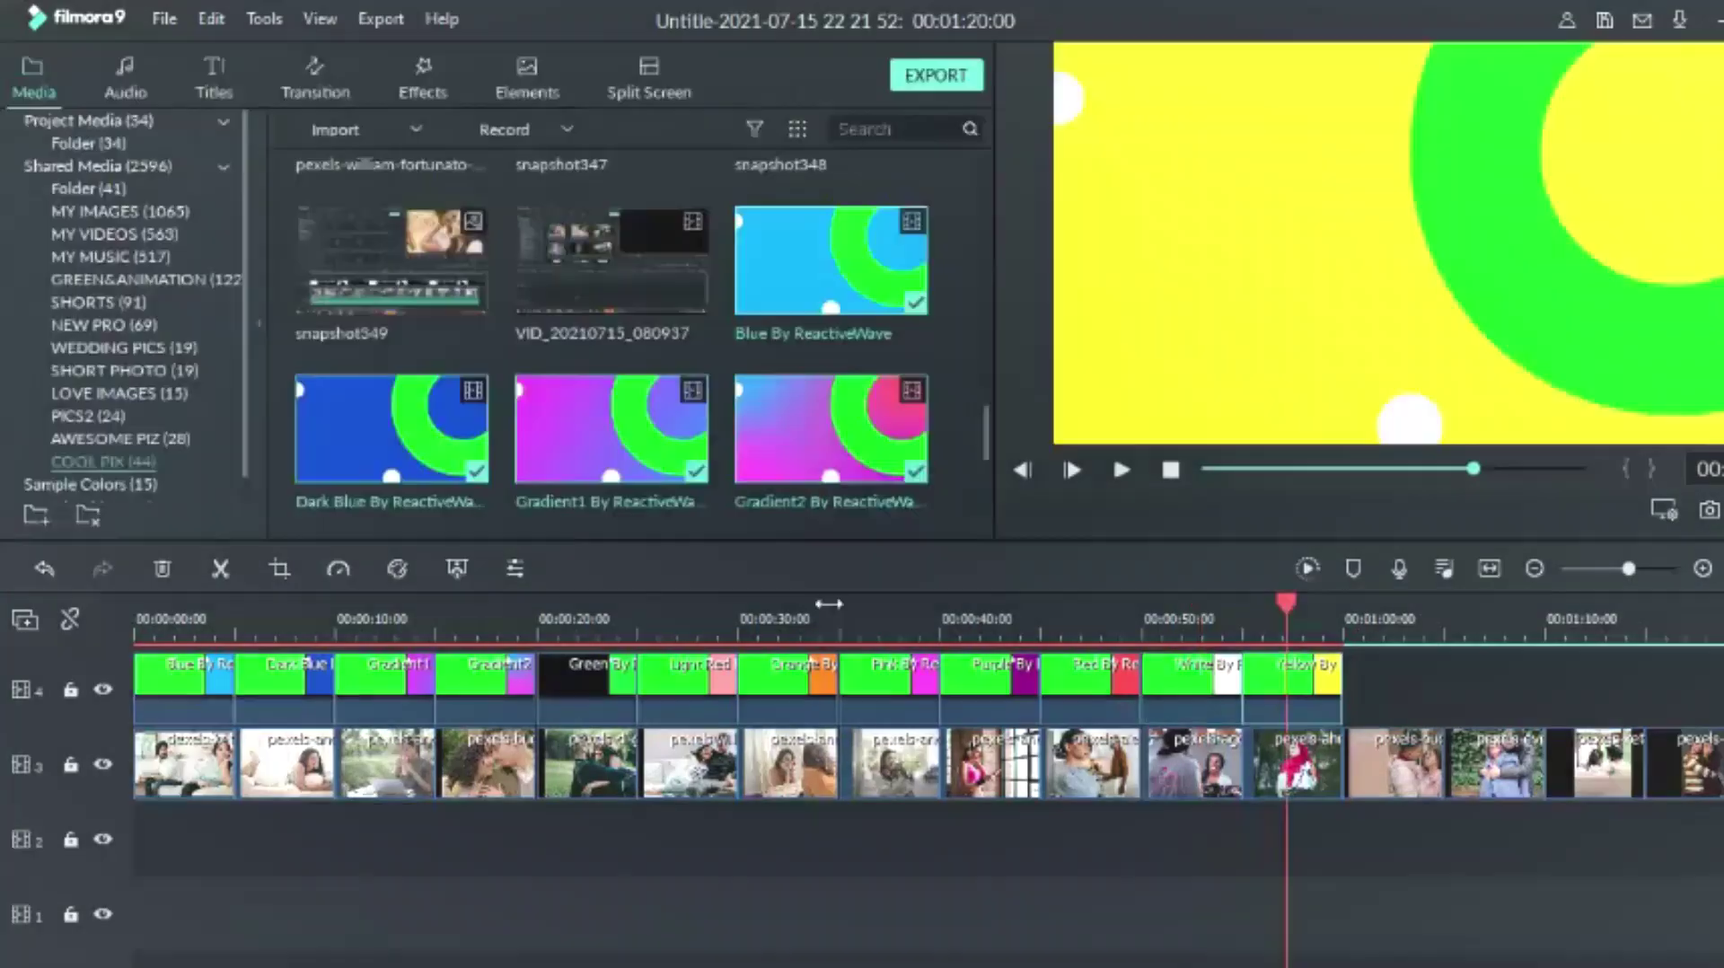
{"action": "left_click", "coordinate": [458, 568]}
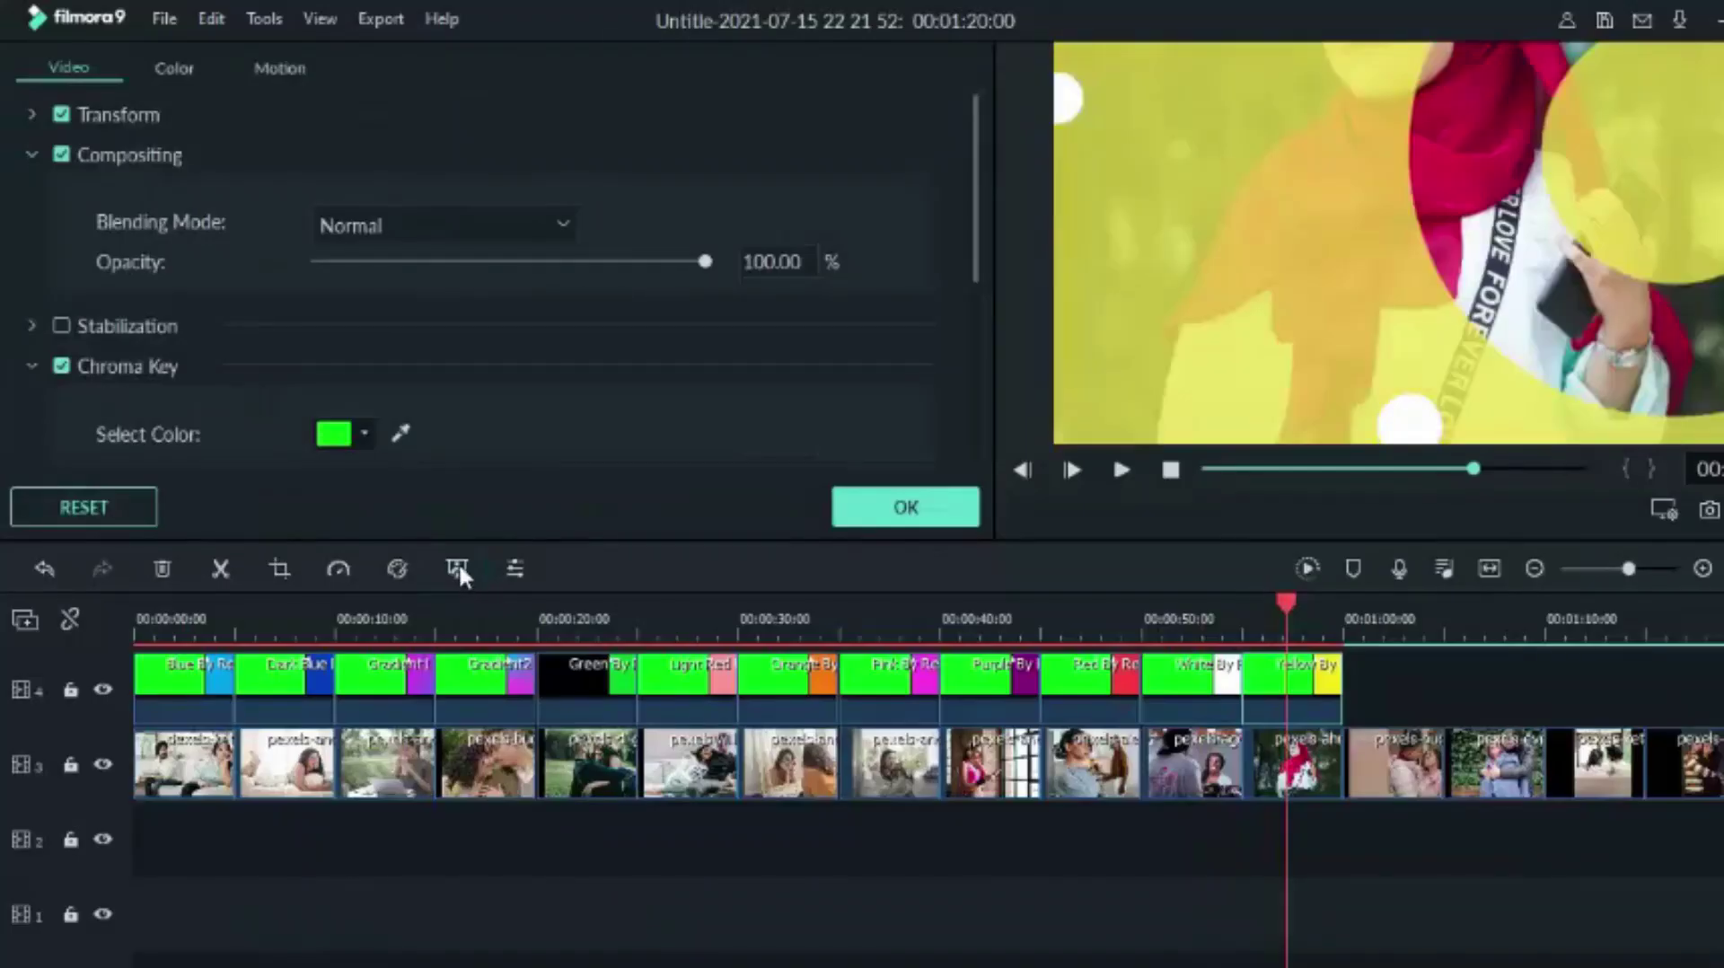
{"action": "left_click", "coordinate": [750, 261]}
{"action": "type", "text": "30"}
{"action": "key", "text": "Return"}
{"action": "scroll", "coordinate": [907, 245], "scroll_direction": "down", "scroll_amount": 1}
{"action": "scroll", "coordinate": [907, 245], "scroll_direction": "up", "scroll_amount": 1}
{"action": "scroll", "coordinate": [907, 260], "scroll_direction": "down", "scroll_amount": 1}
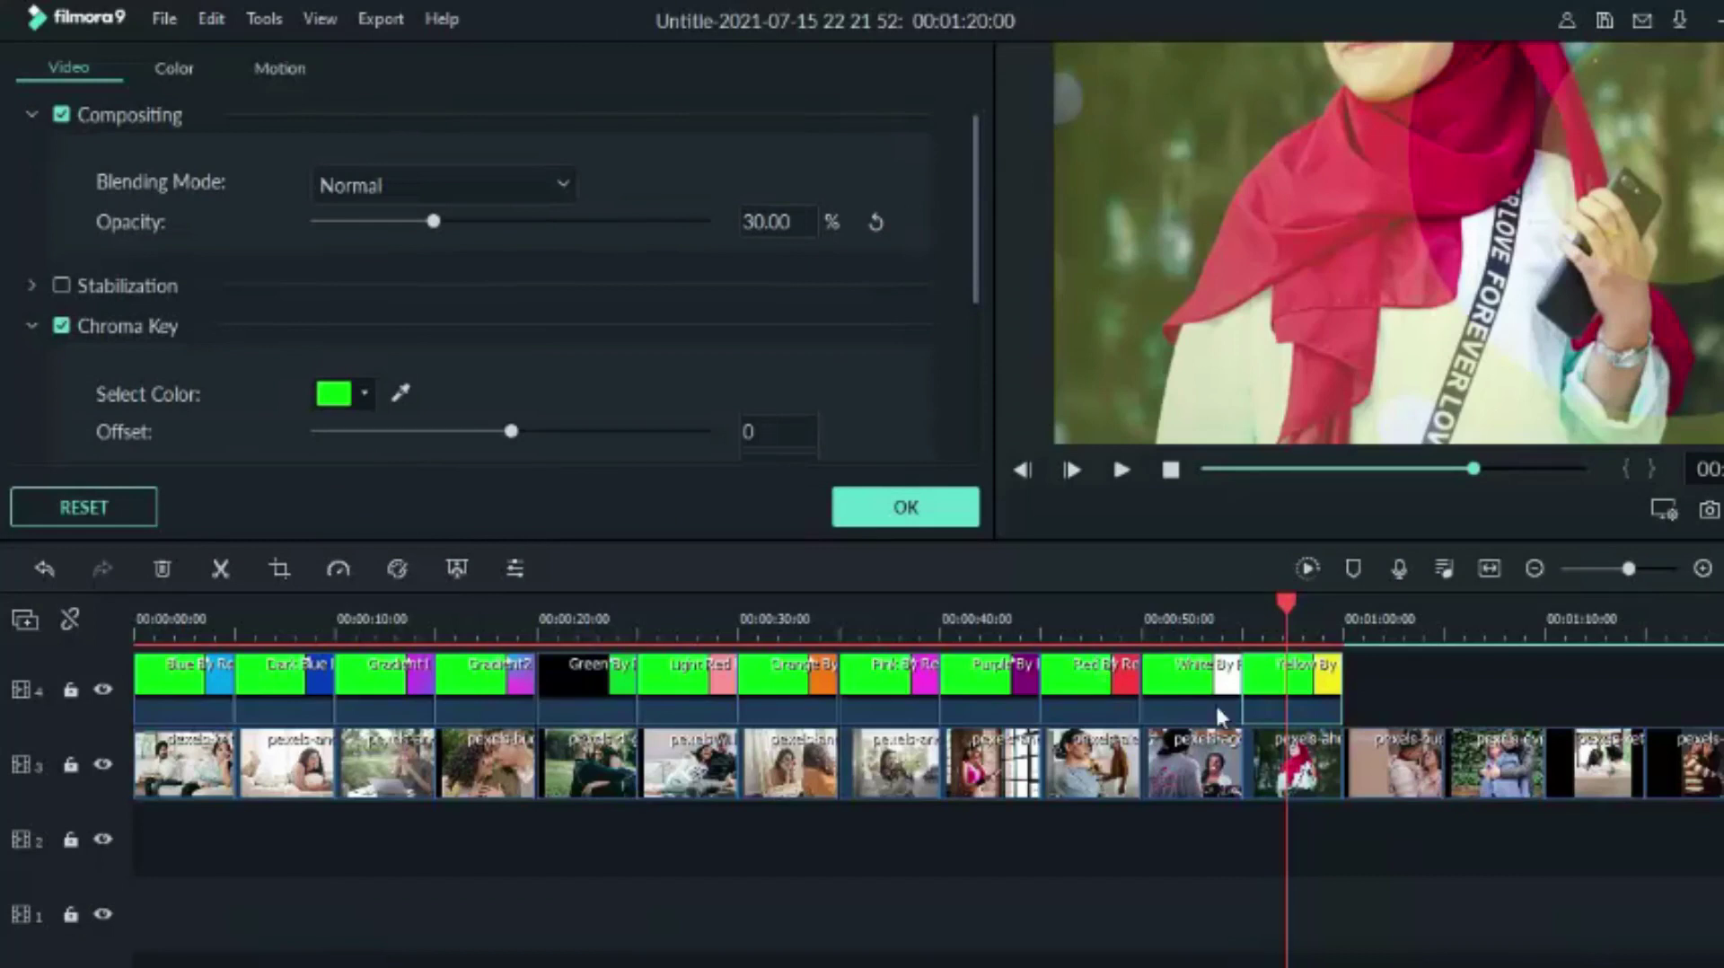
Paste a copy of the Light Red overlay at about 01:00, closing the gap
{"action": "left_click_drag", "start_coordinate": [948, 962], "coordinate": [1078, 954]}
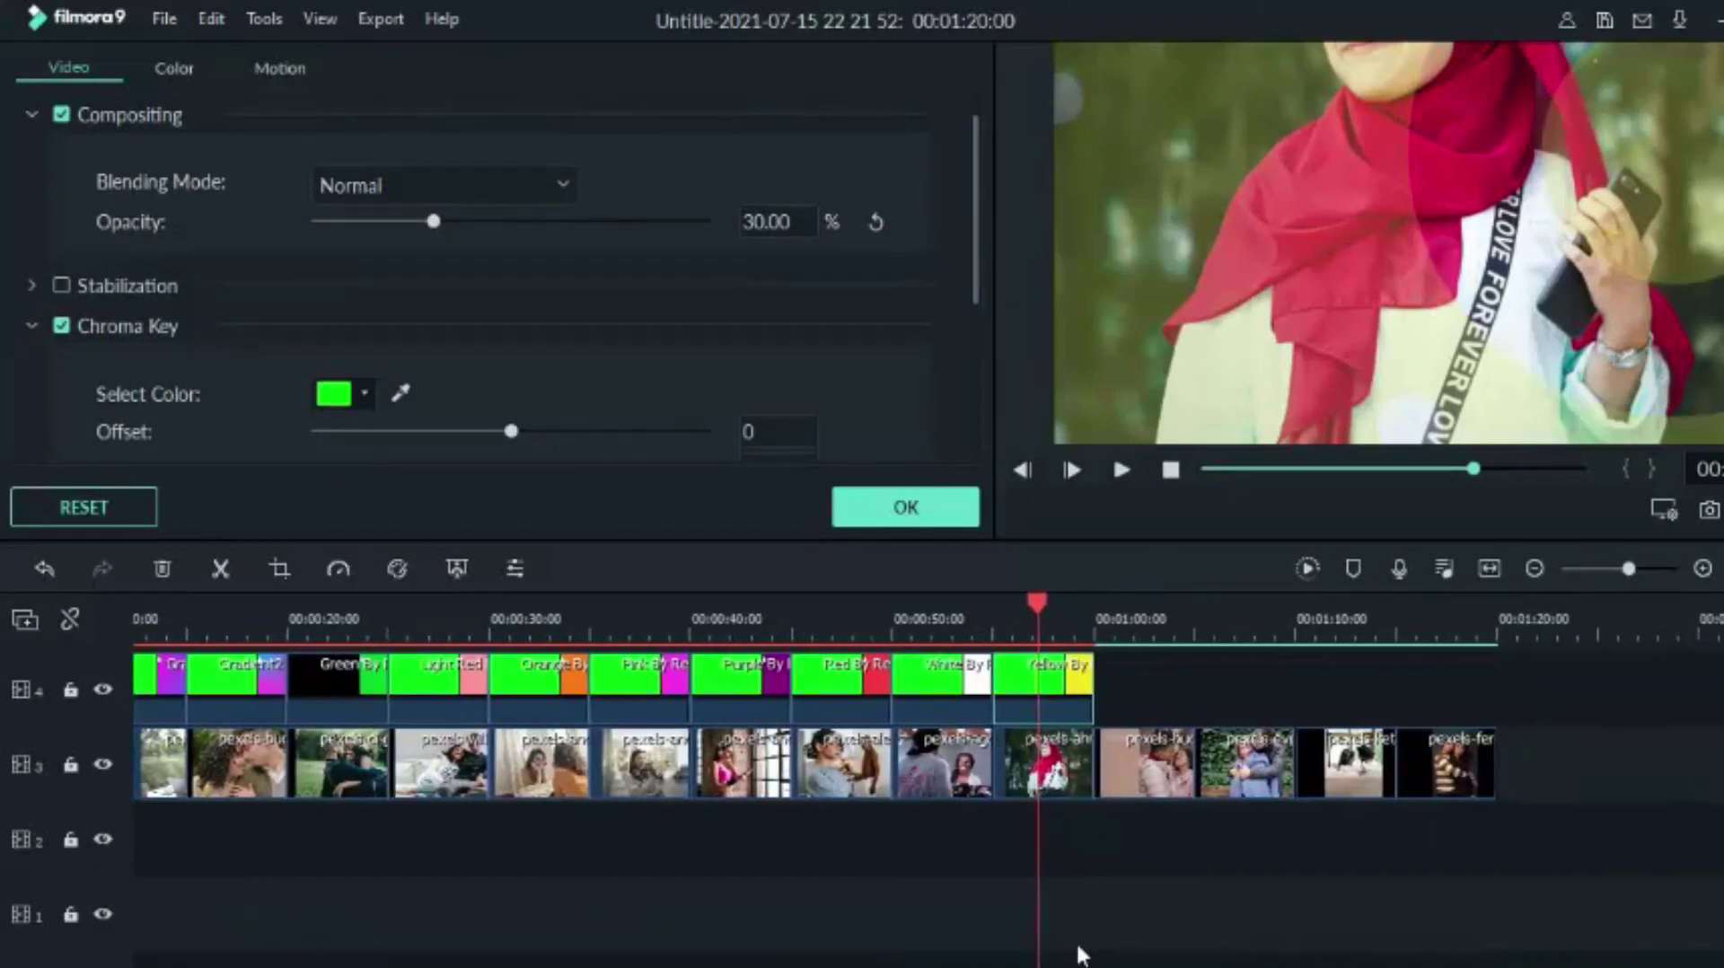
{"action": "left_click", "coordinate": [426, 686]}
{"action": "right_click", "coordinate": [424, 682]}
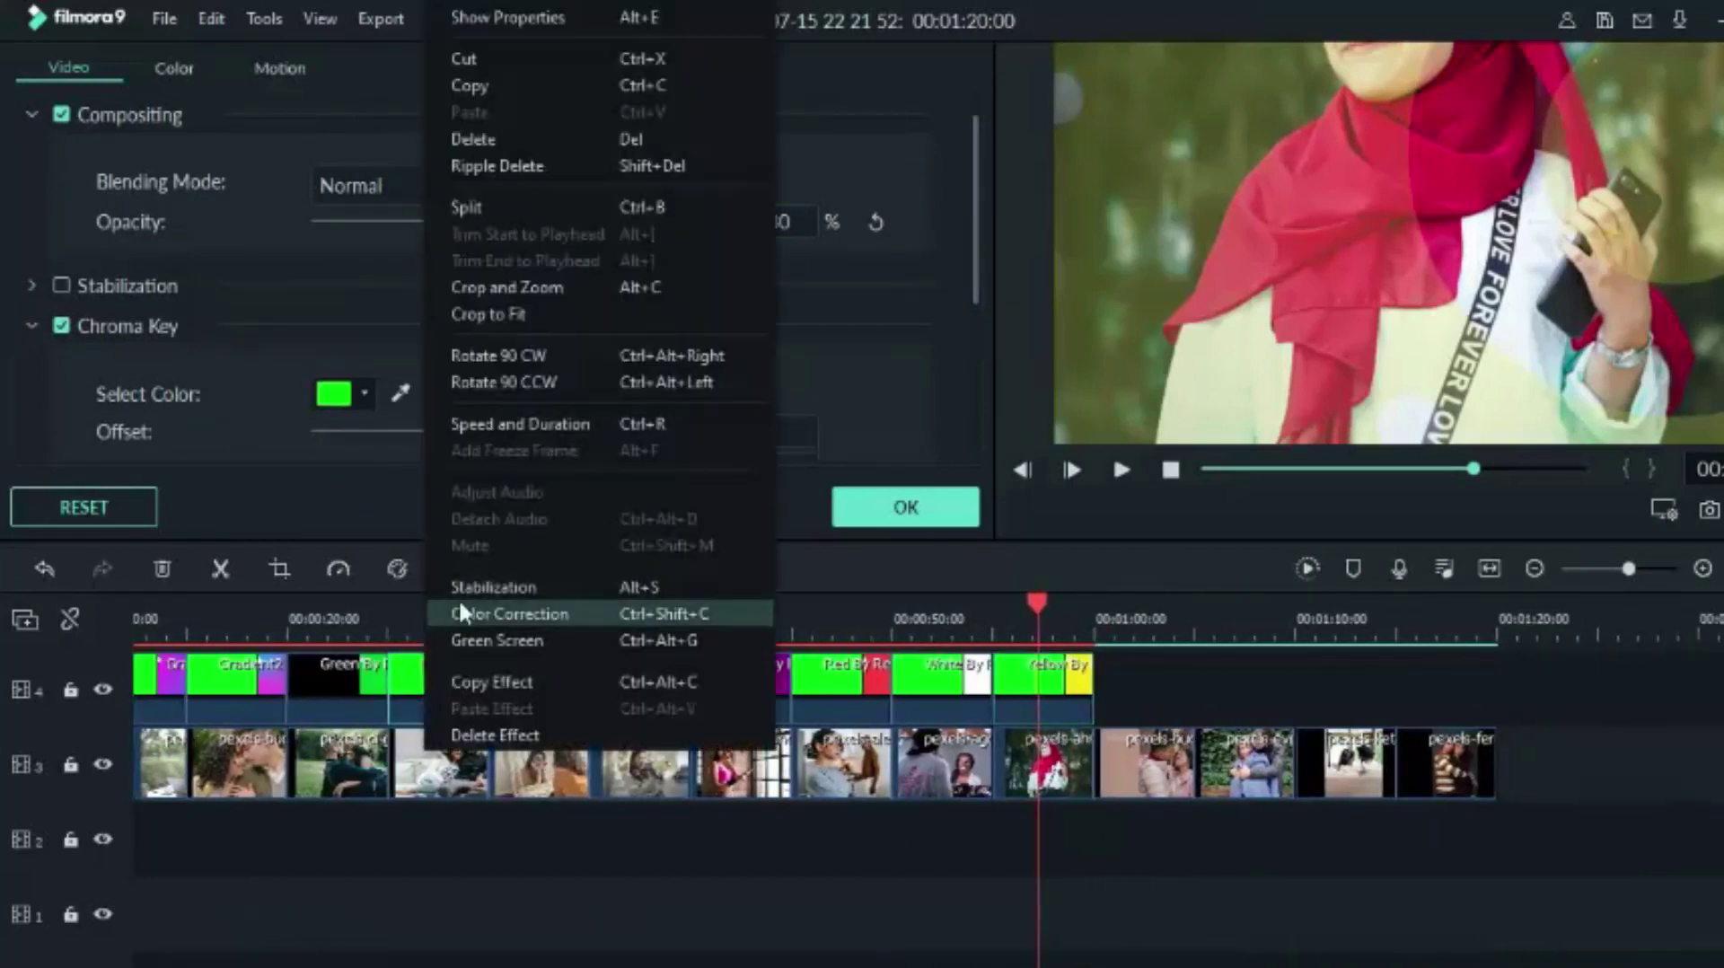
{"action": "left_click", "coordinate": [473, 83]}
{"action": "left_click", "coordinate": [1138, 610]}
{"action": "right_click", "coordinate": [1166, 669]}
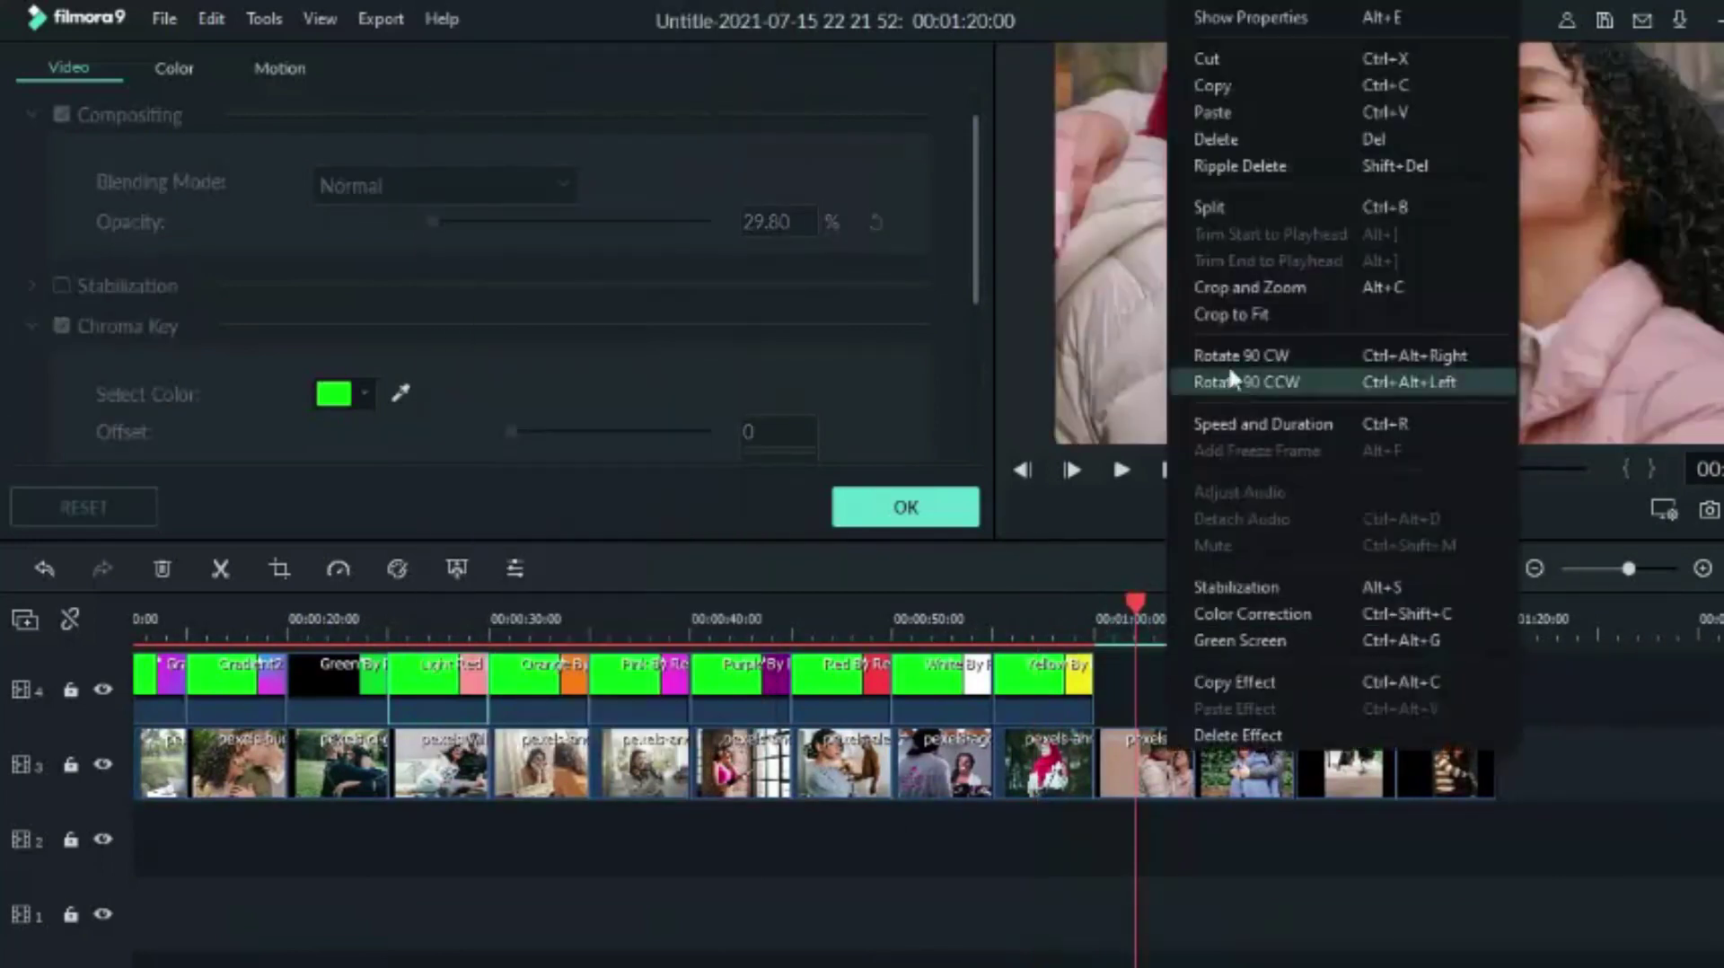
{"action": "left_click", "coordinate": [1216, 110]}
{"action": "left_click_drag", "start_coordinate": [1190, 680], "coordinate": [1149, 680]}
Paste a copy of the Purple overlay right after the Light Red copy
{"action": "left_click", "coordinate": [754, 687]}
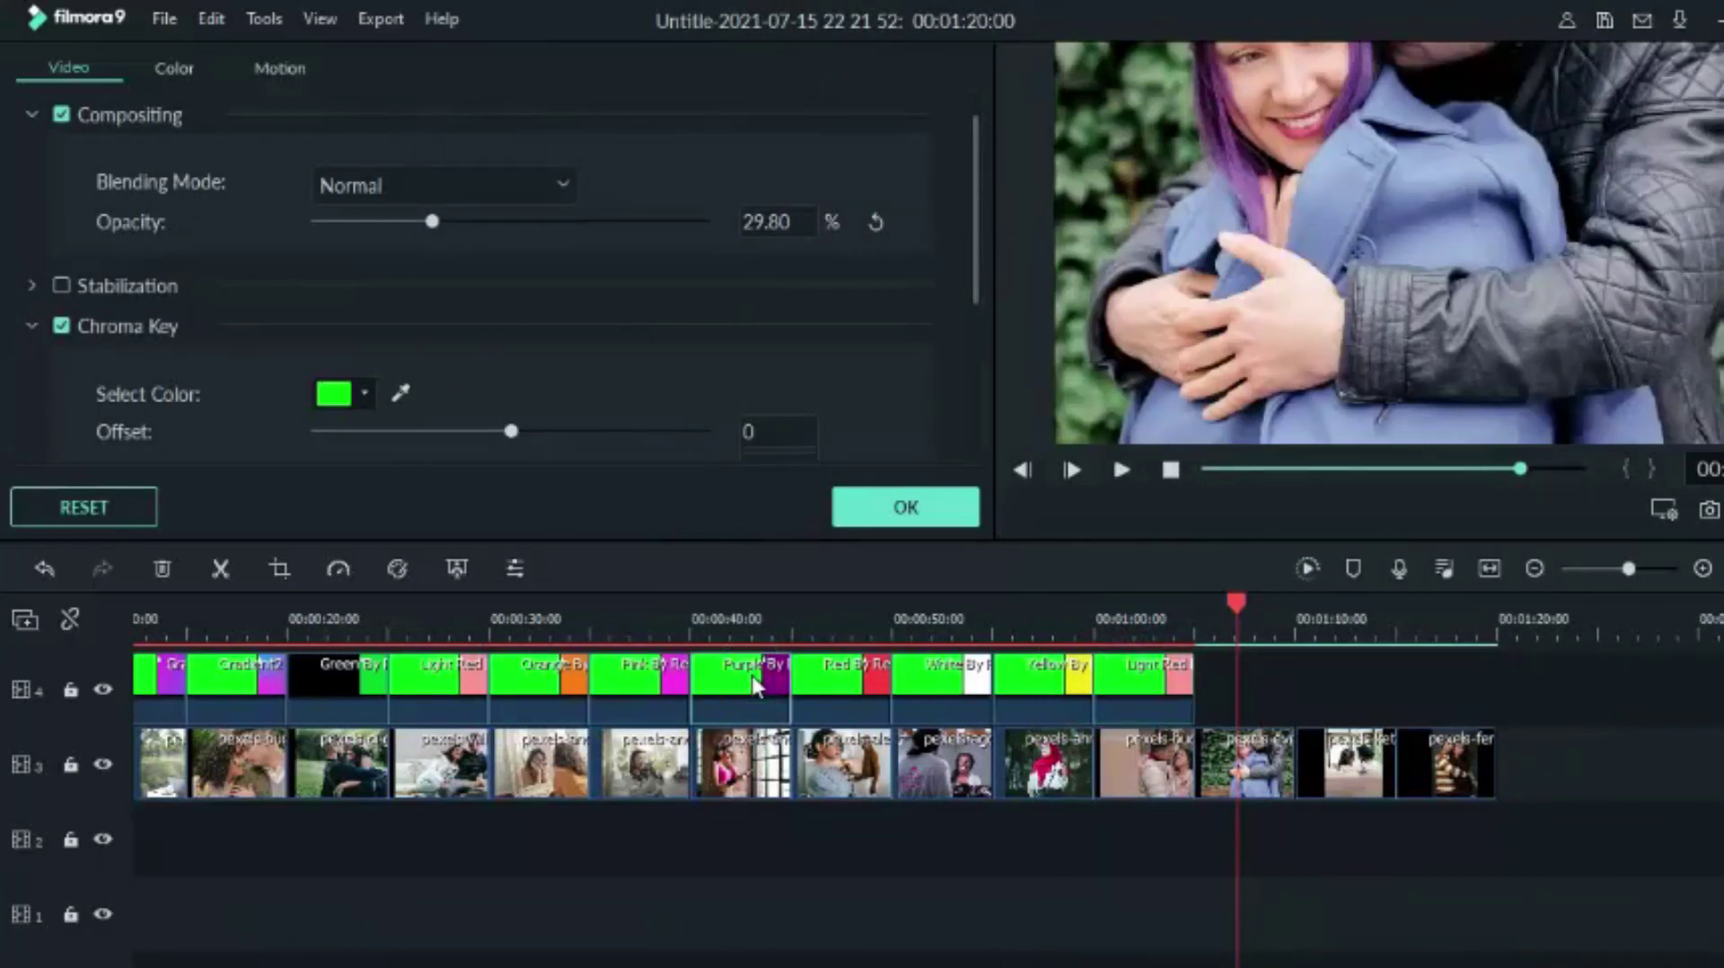
{"action": "right_click", "coordinate": [755, 687]}
{"action": "left_click", "coordinate": [804, 82]}
{"action": "right_click", "coordinate": [1254, 683]}
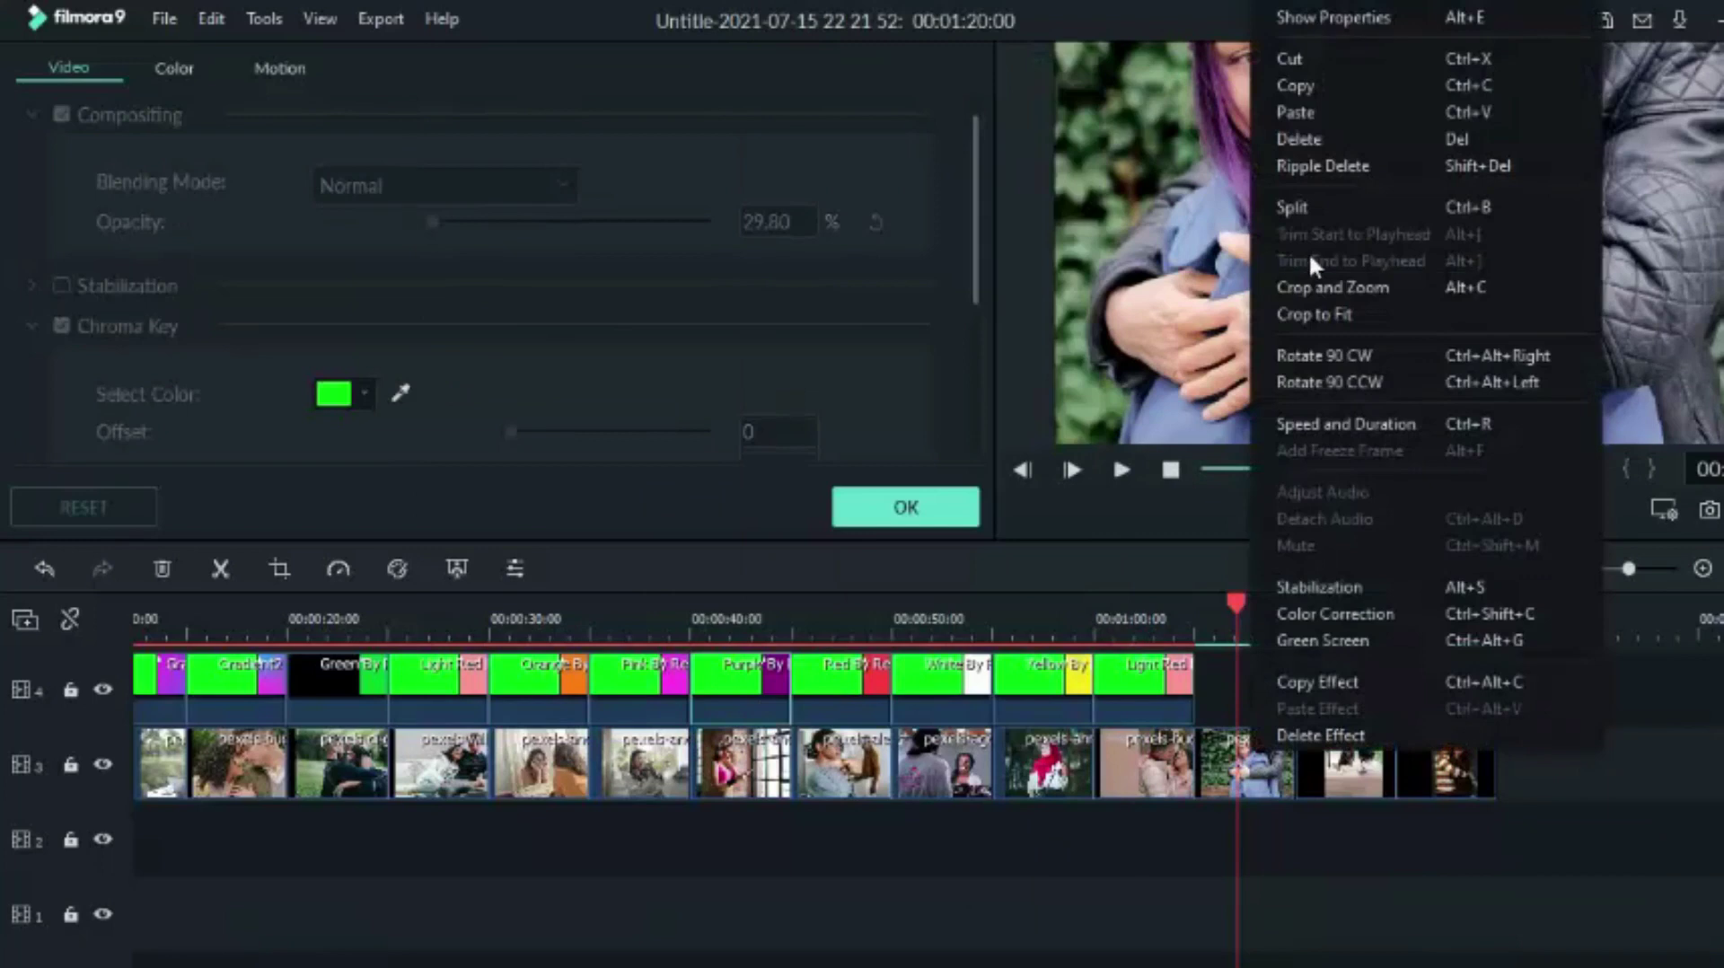
{"action": "left_click", "coordinate": [1307, 112]}
{"action": "left_click_drag", "start_coordinate": [1288, 696], "coordinate": [1247, 697]}
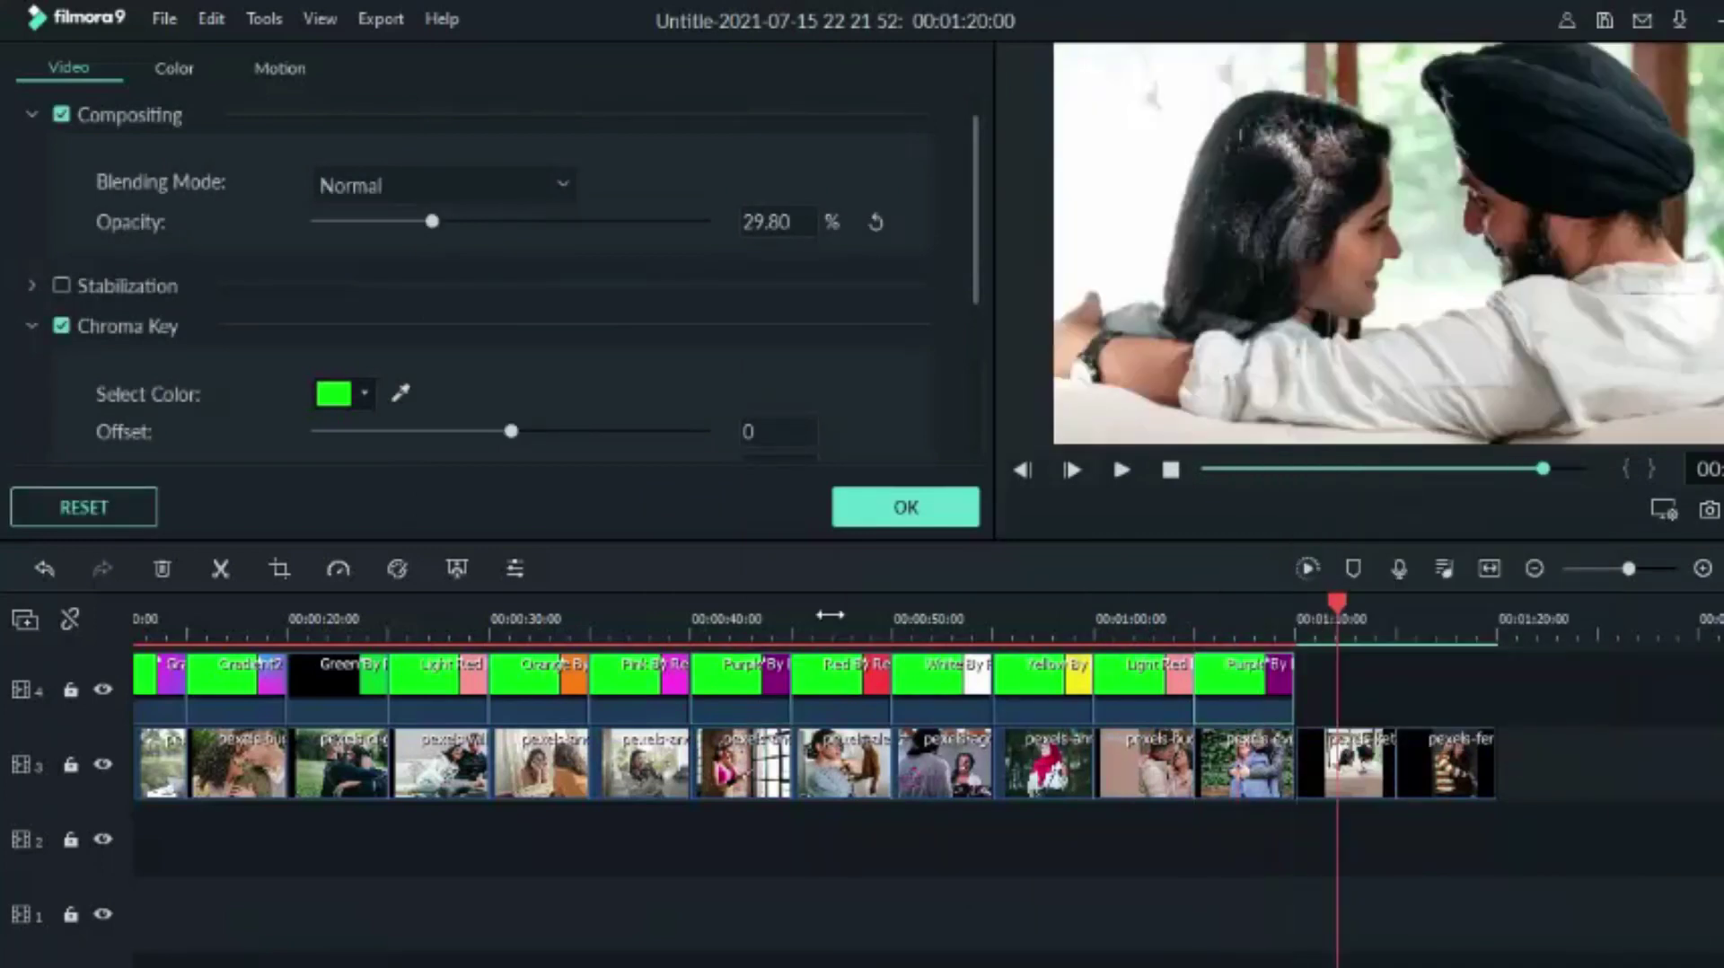
Add another Light Red copy directly after the Purple overlay
{"action": "right_click", "coordinate": [442, 696]}
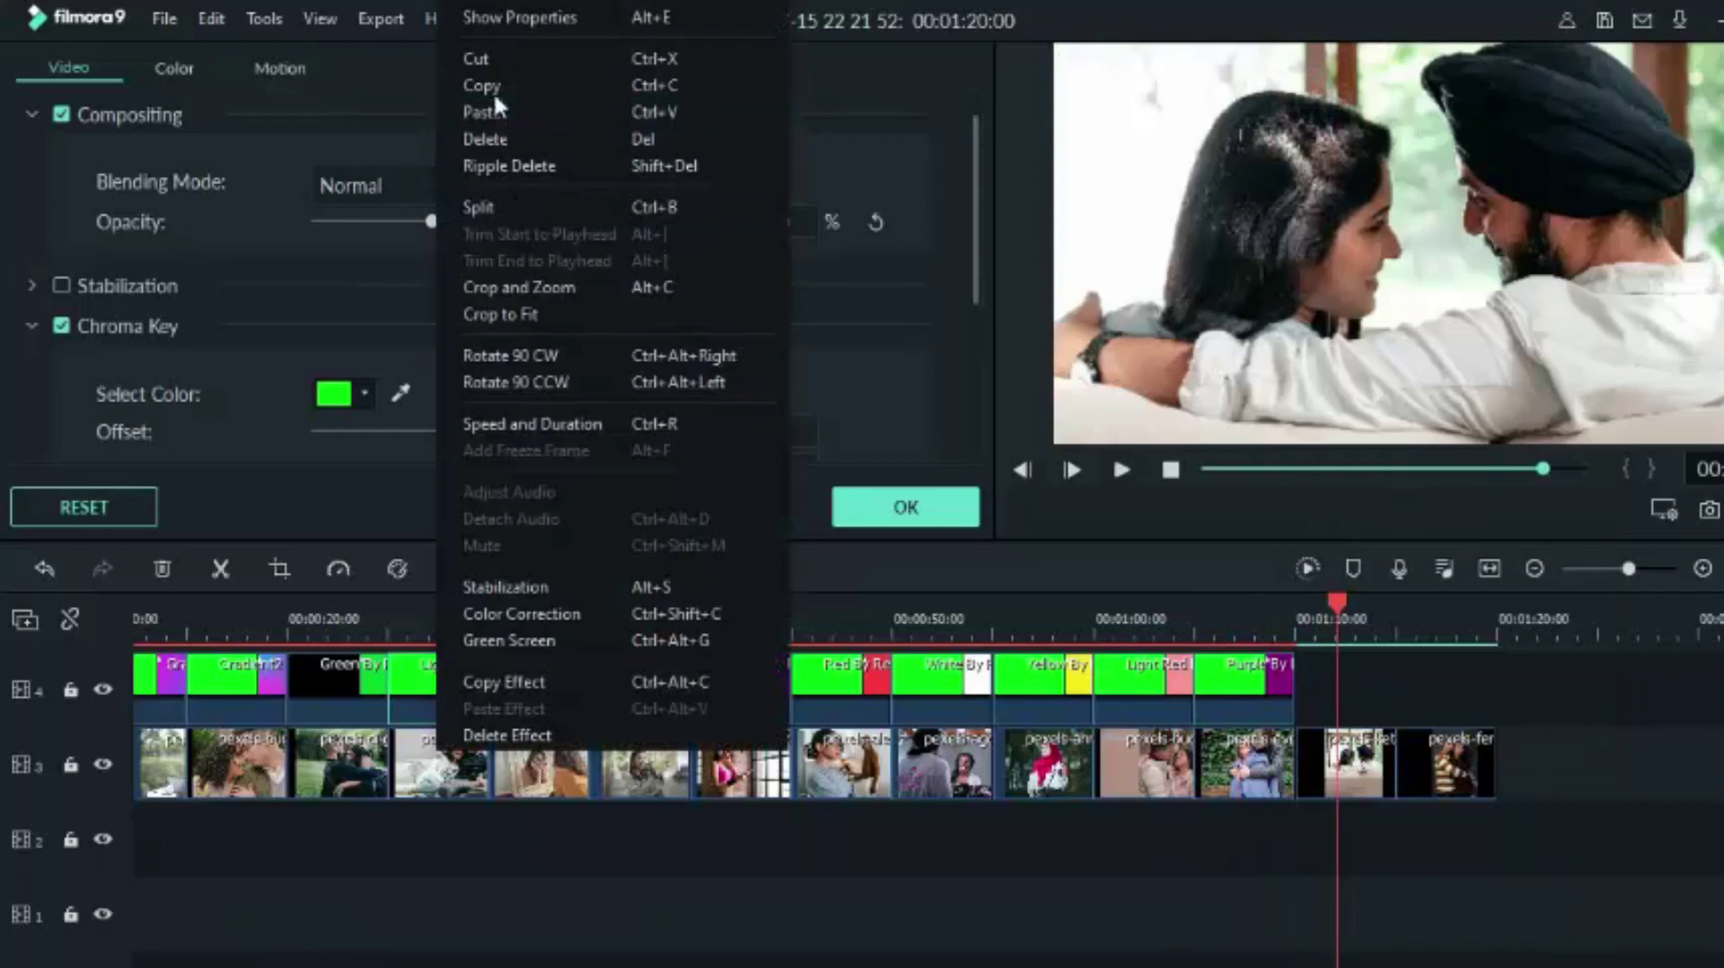
{"action": "left_click", "coordinate": [493, 90]}
{"action": "right_click", "coordinate": [1375, 672]}
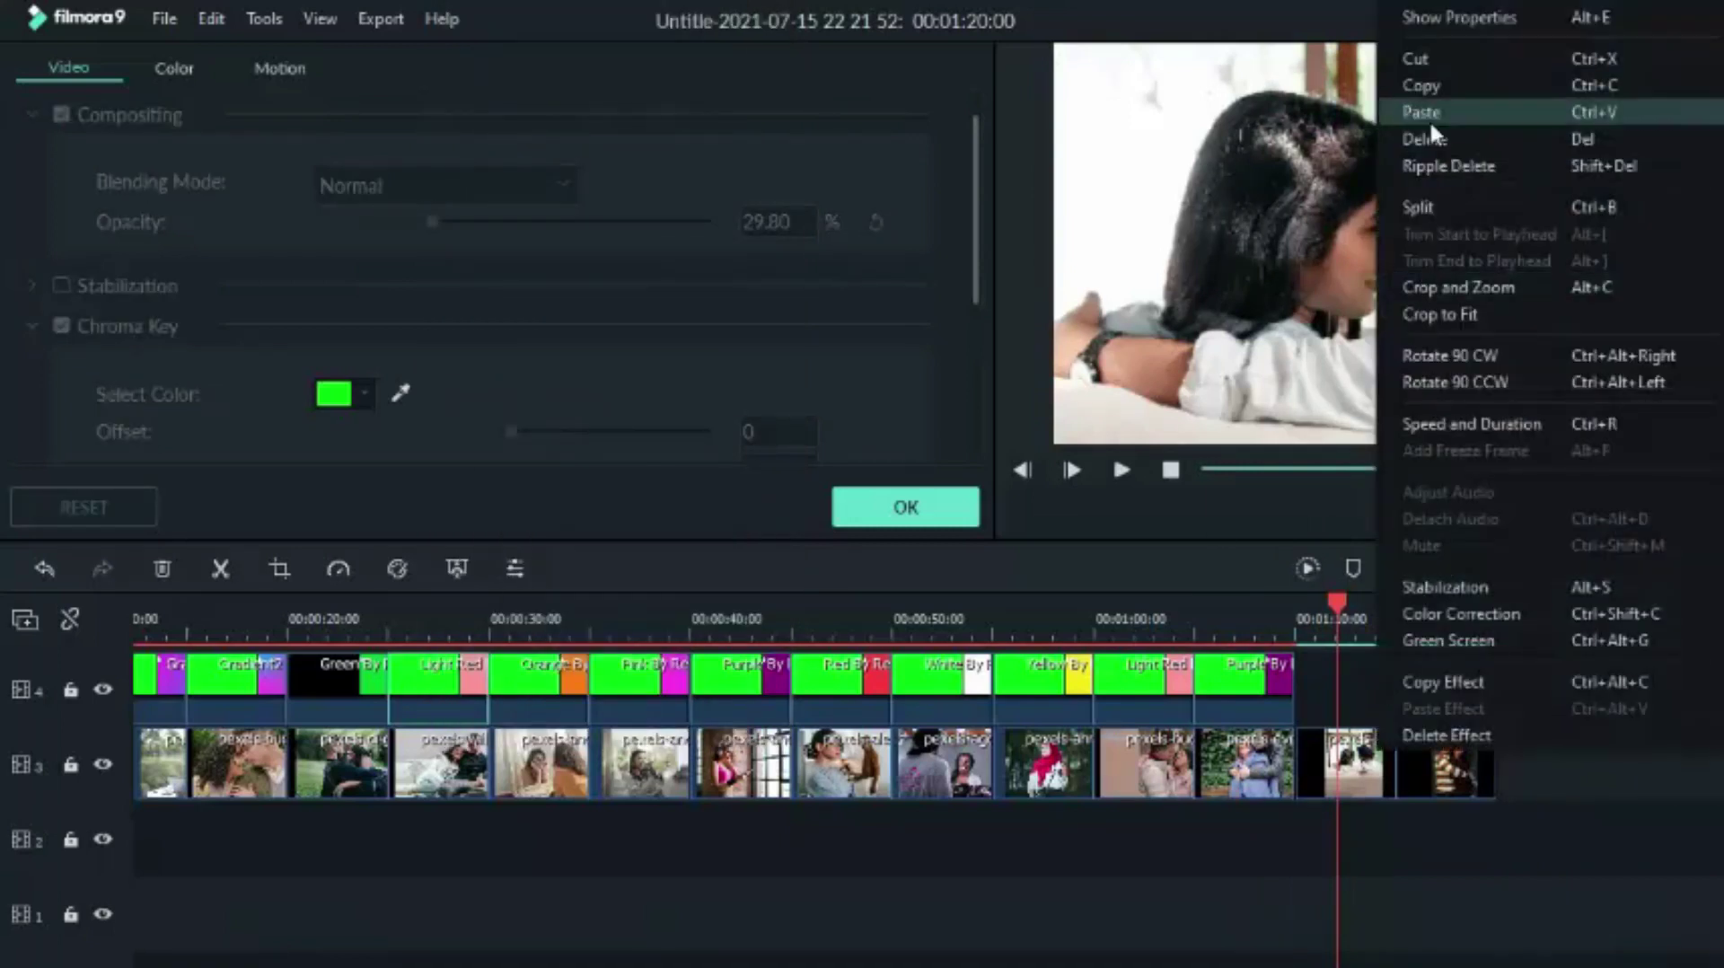
{"action": "left_click", "coordinate": [1428, 112]}
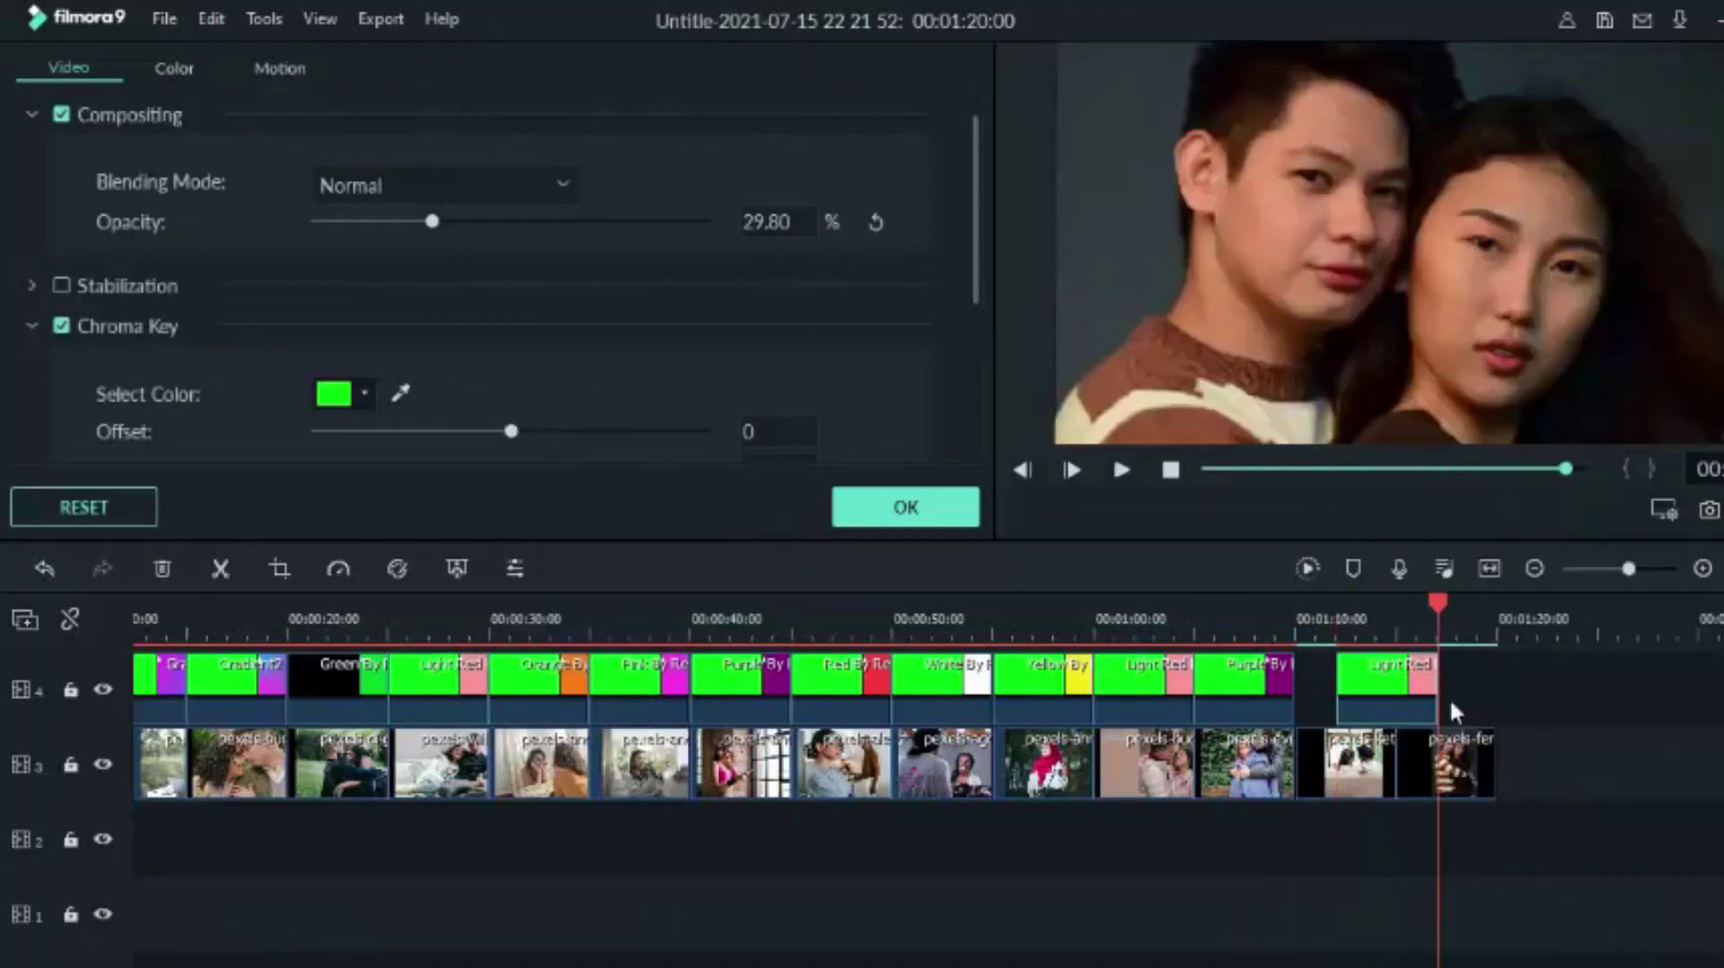
{"action": "left_click_drag", "start_coordinate": [1378, 684], "coordinate": [1329, 696]}
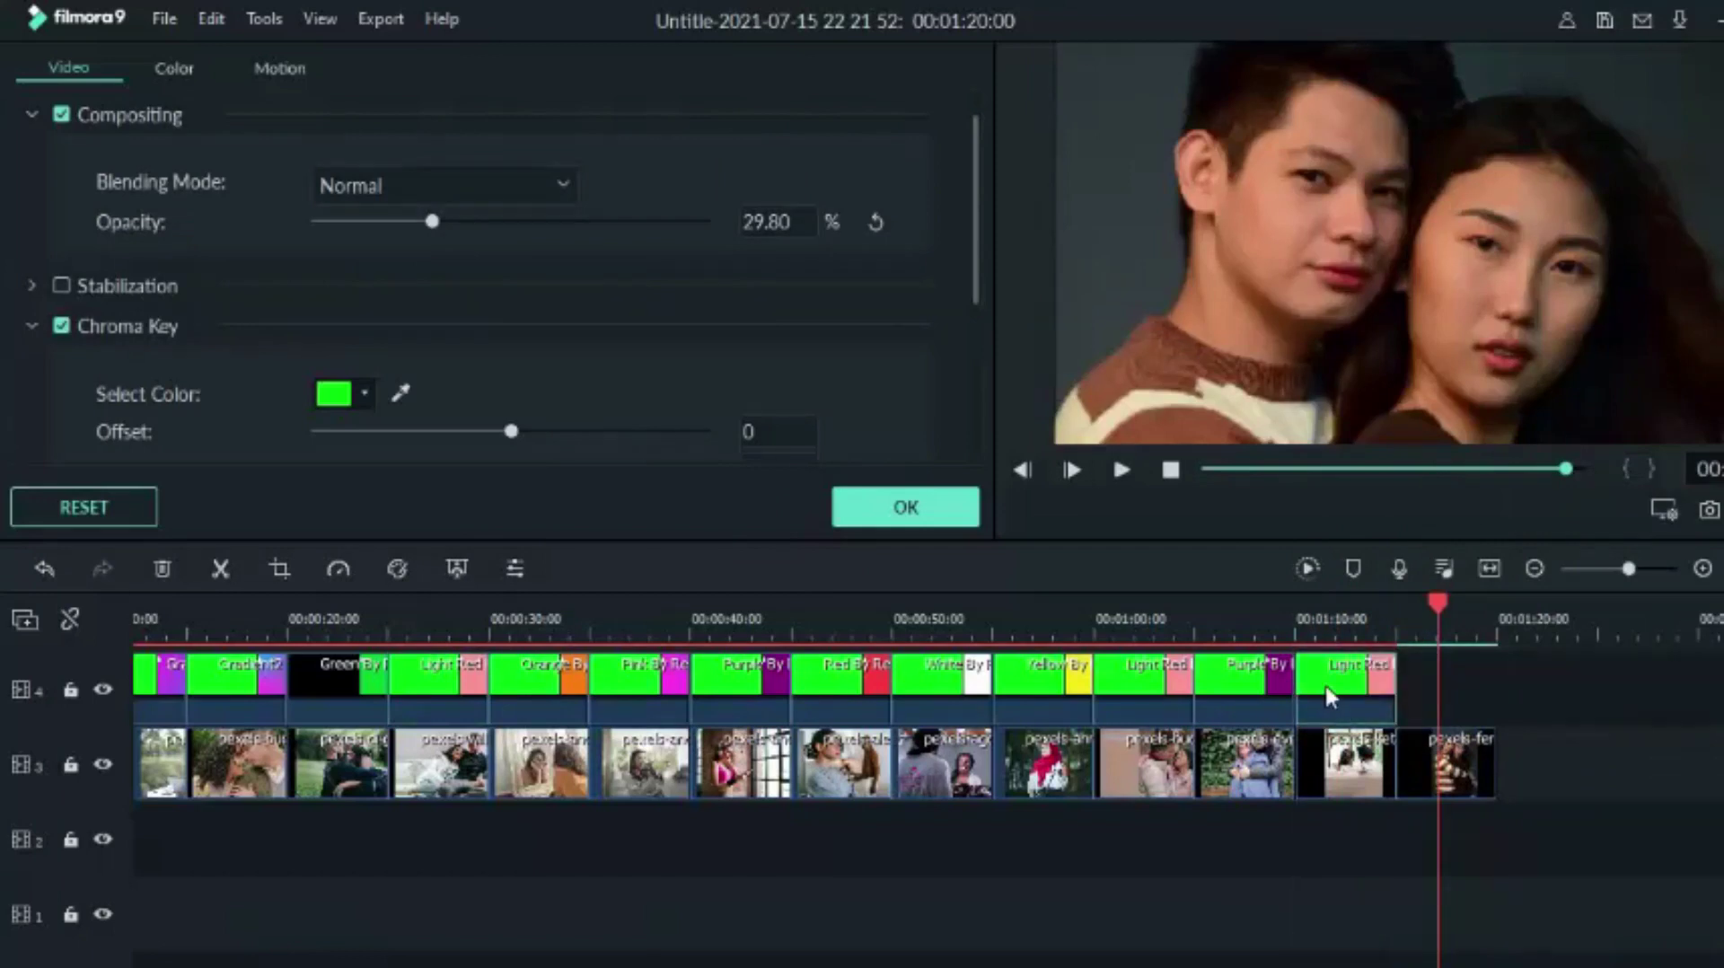
Paste one more overlay at the end of track 4 and render a timeline preview
{"action": "right_click", "coordinate": [743, 688]}
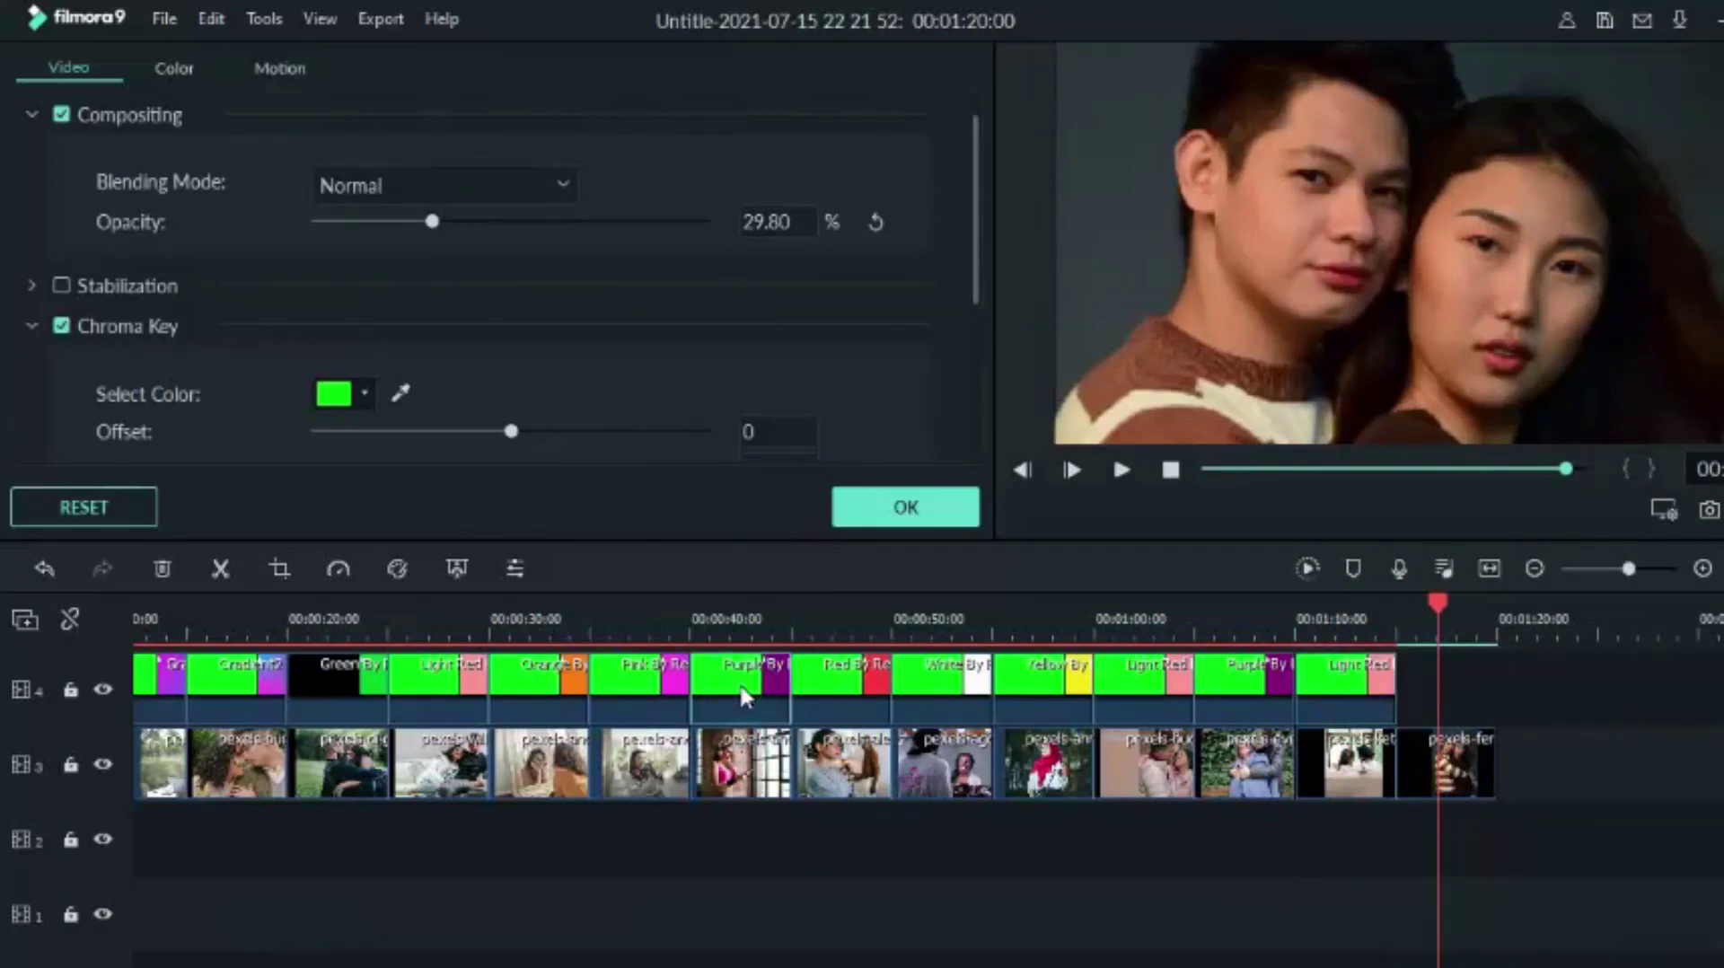
{"action": "left_click", "coordinate": [795, 113]}
{"action": "right_click", "coordinate": [1447, 661]}
{"action": "left_click", "coordinate": [1493, 109]}
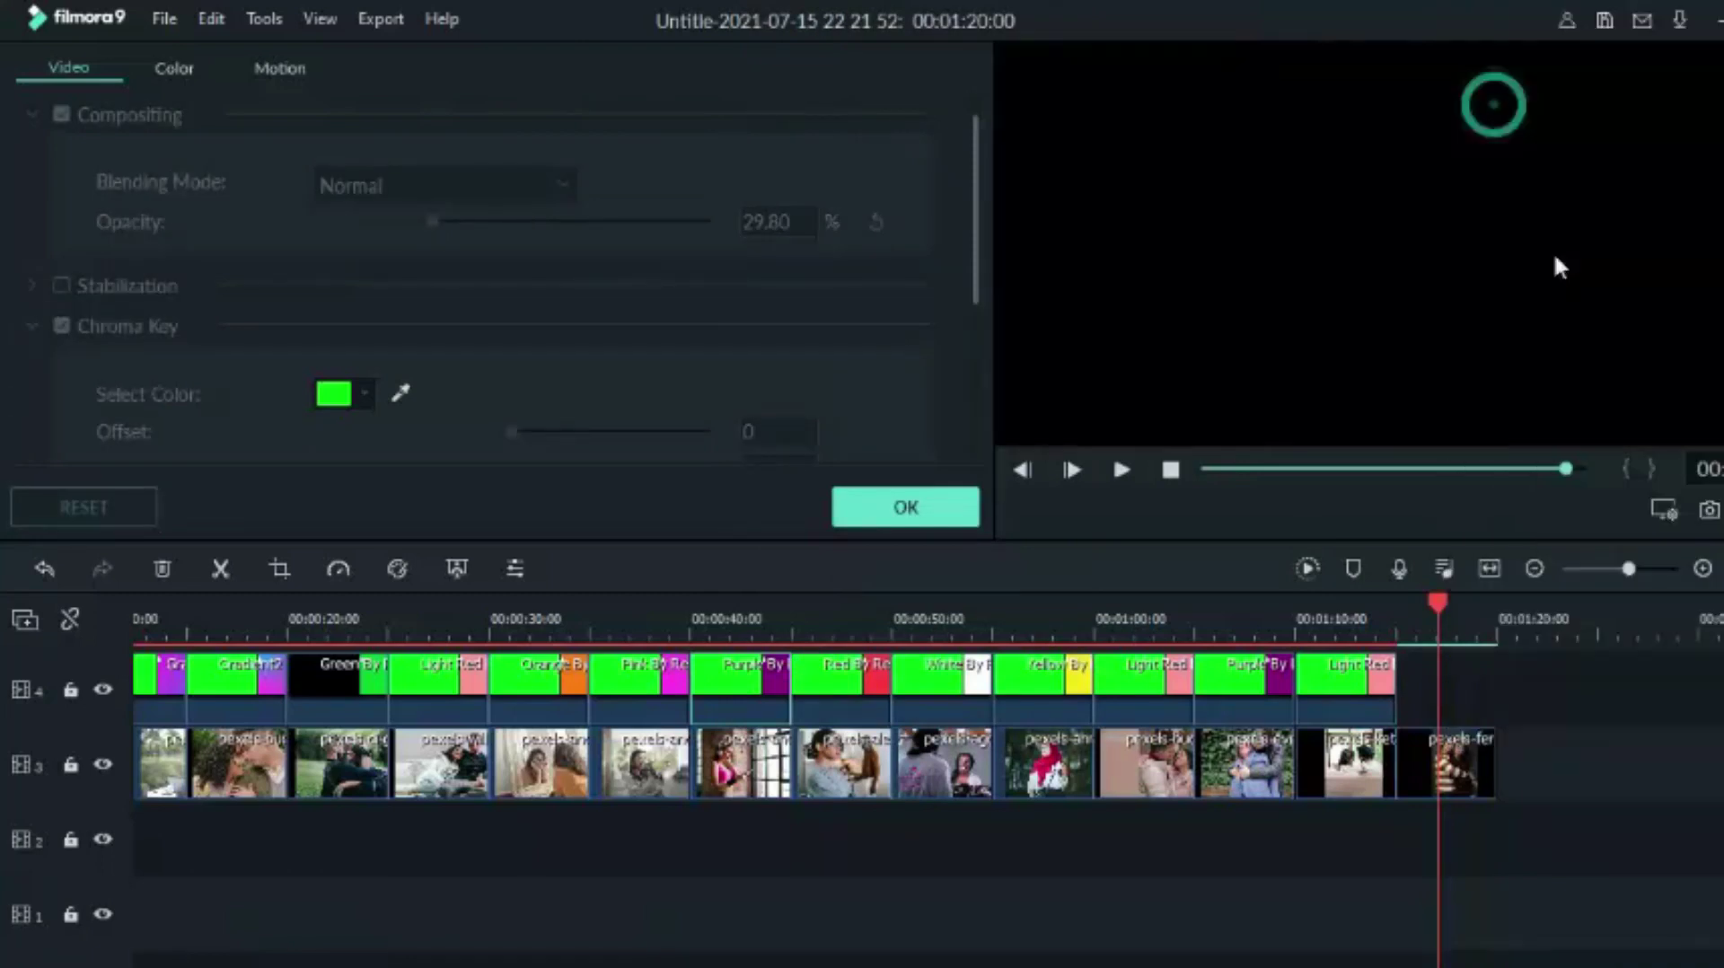
{"action": "left_click", "coordinate": [1293, 564]}
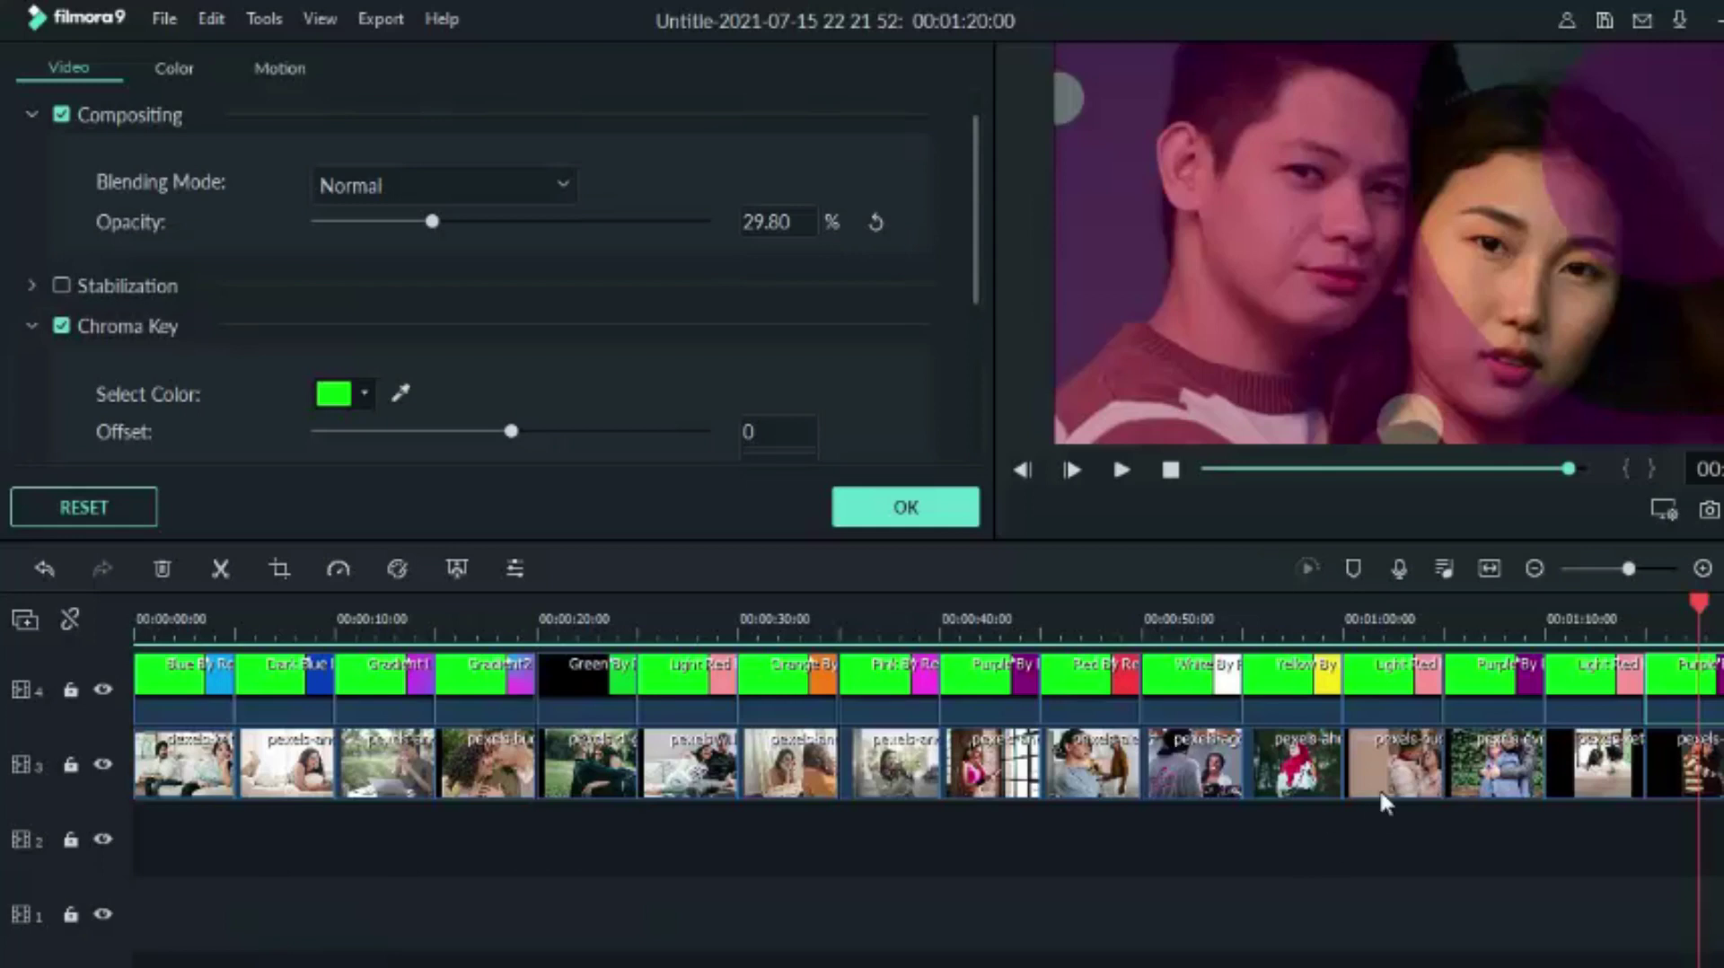
Close the clip editor and play the slideshow with its purple overlays in preview from the start
{"action": "left_click", "coordinate": [950, 505]}
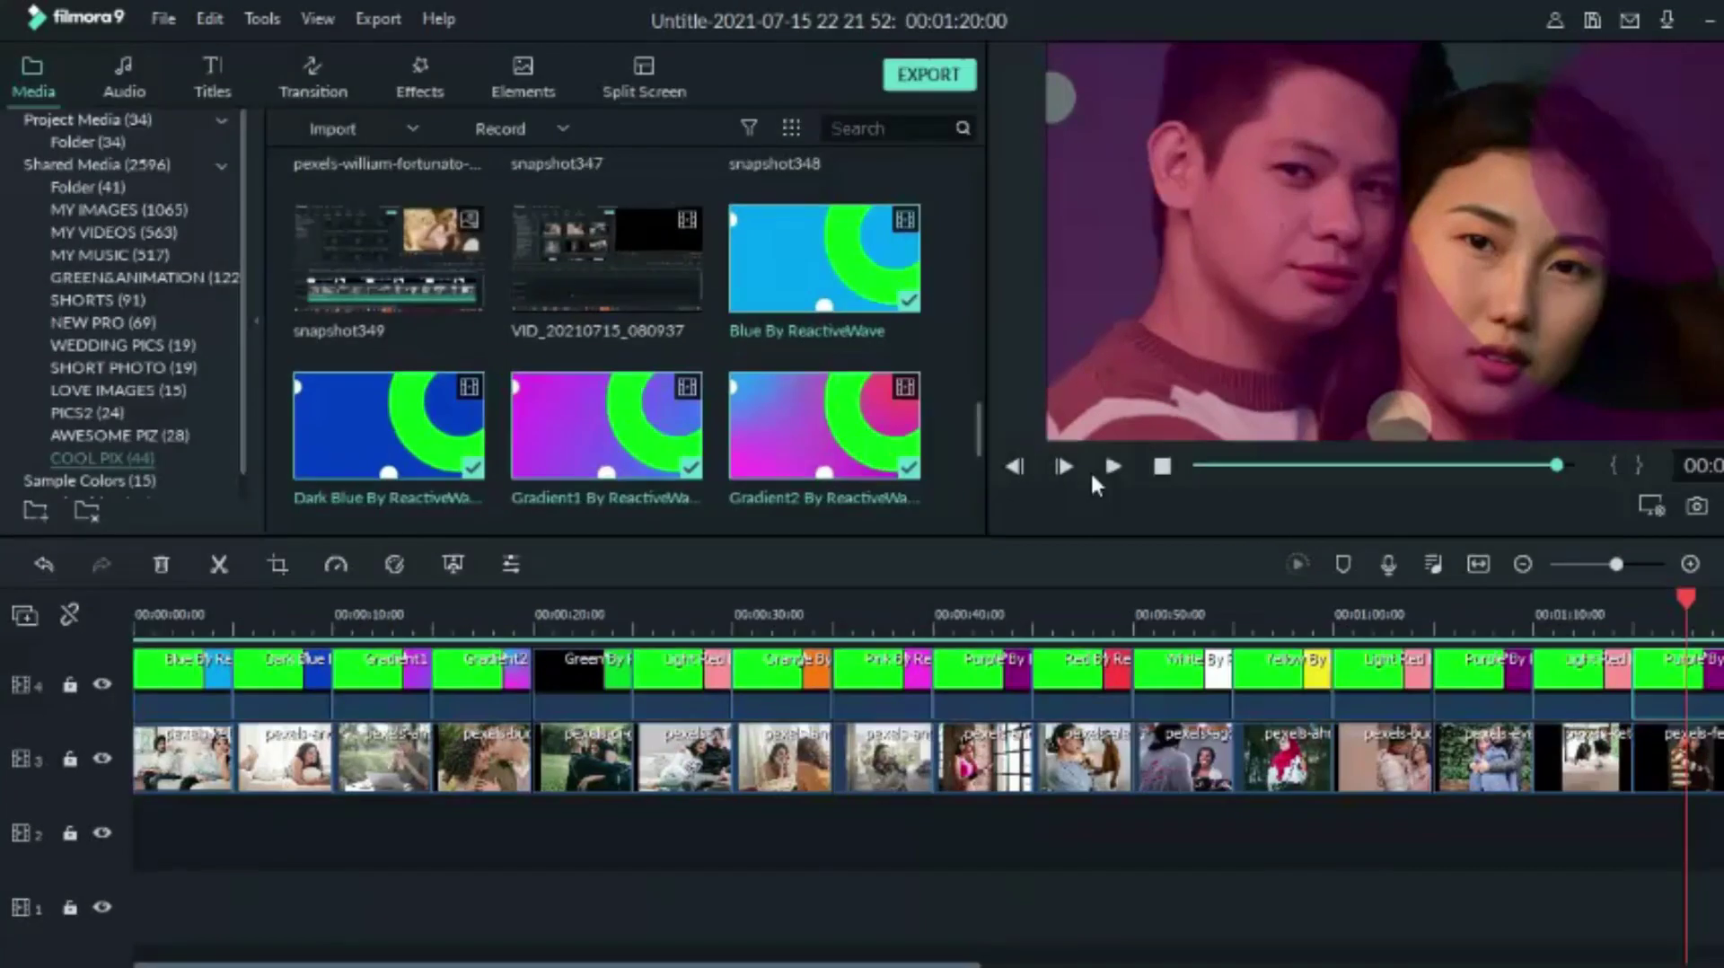
{"action": "left_click", "coordinate": [1111, 466]}
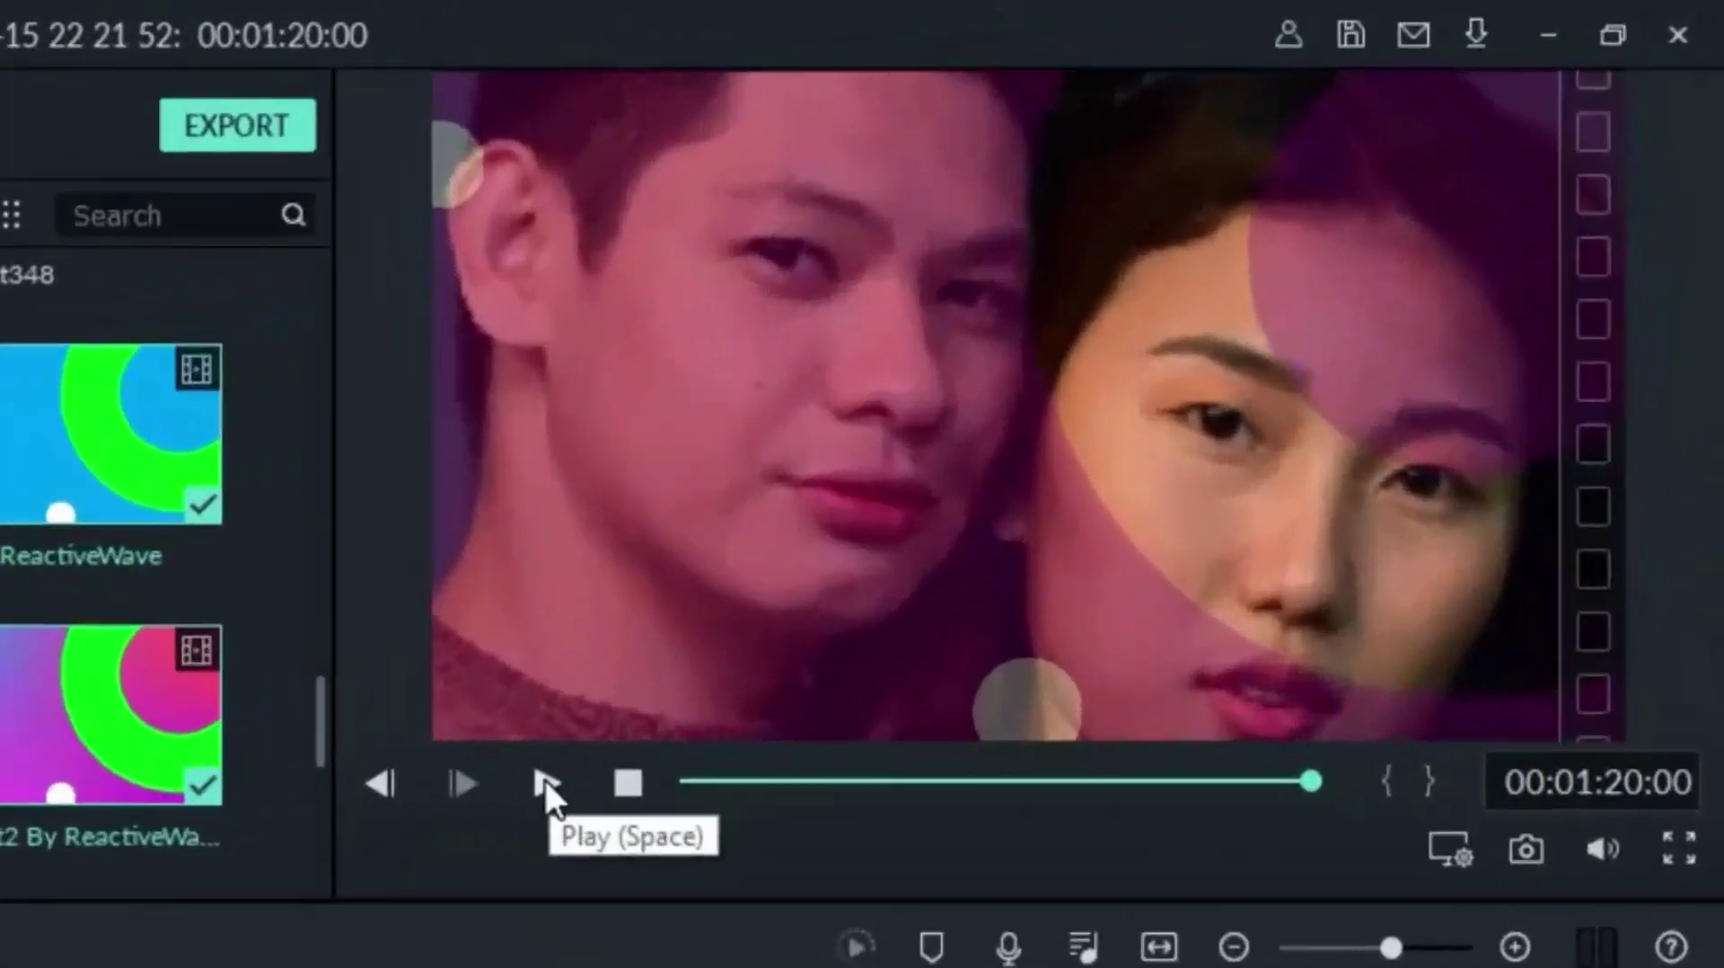
{"action": "left_click", "coordinate": [546, 781]}
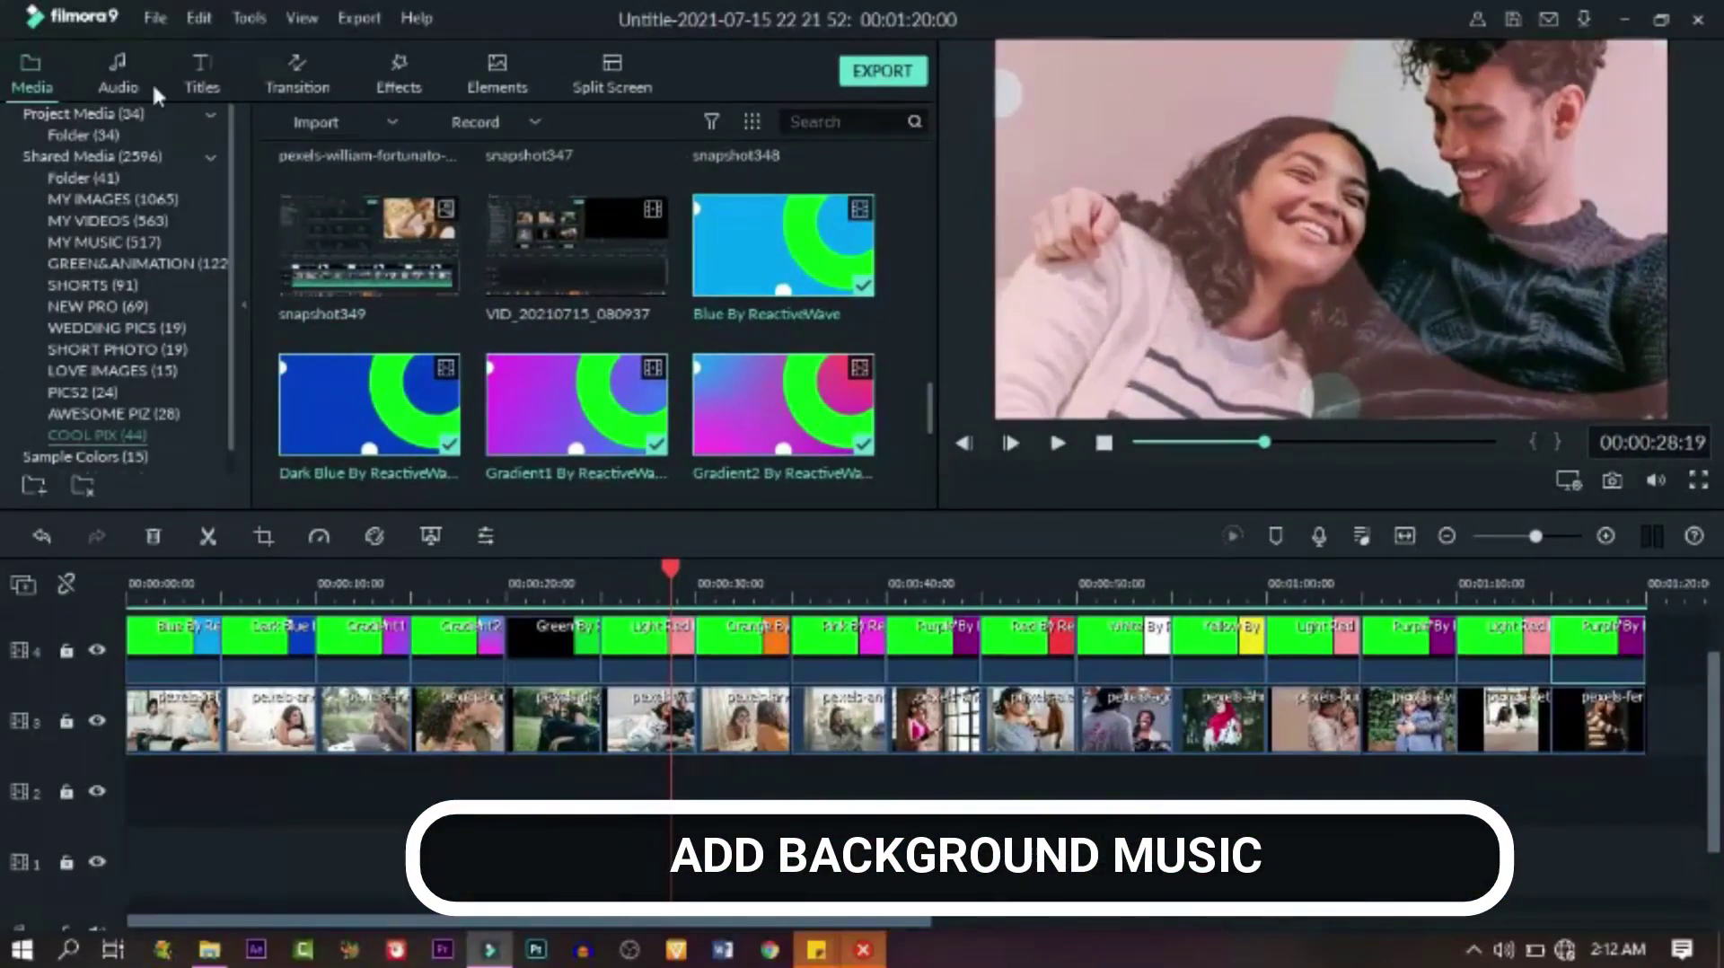
Preview songs in My Music and place Behind My Back - RAGE on audio track 1
{"action": "left_click", "coordinate": [122, 77]}
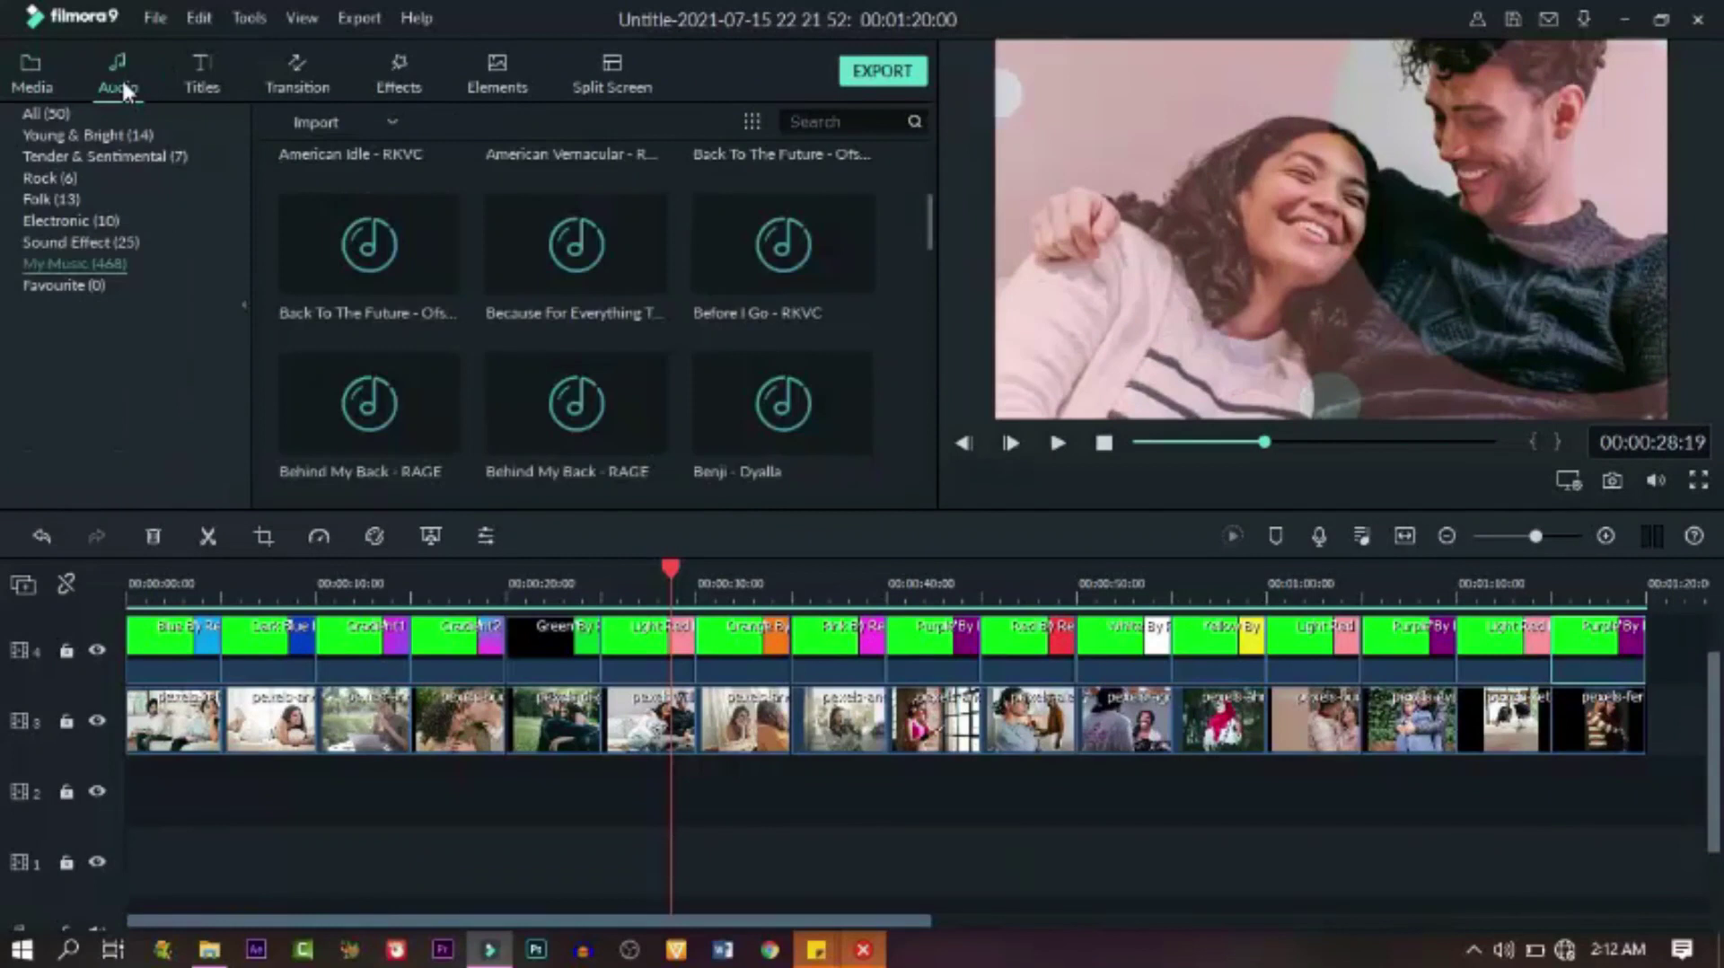
{"action": "double_click", "coordinate": [426, 262]}
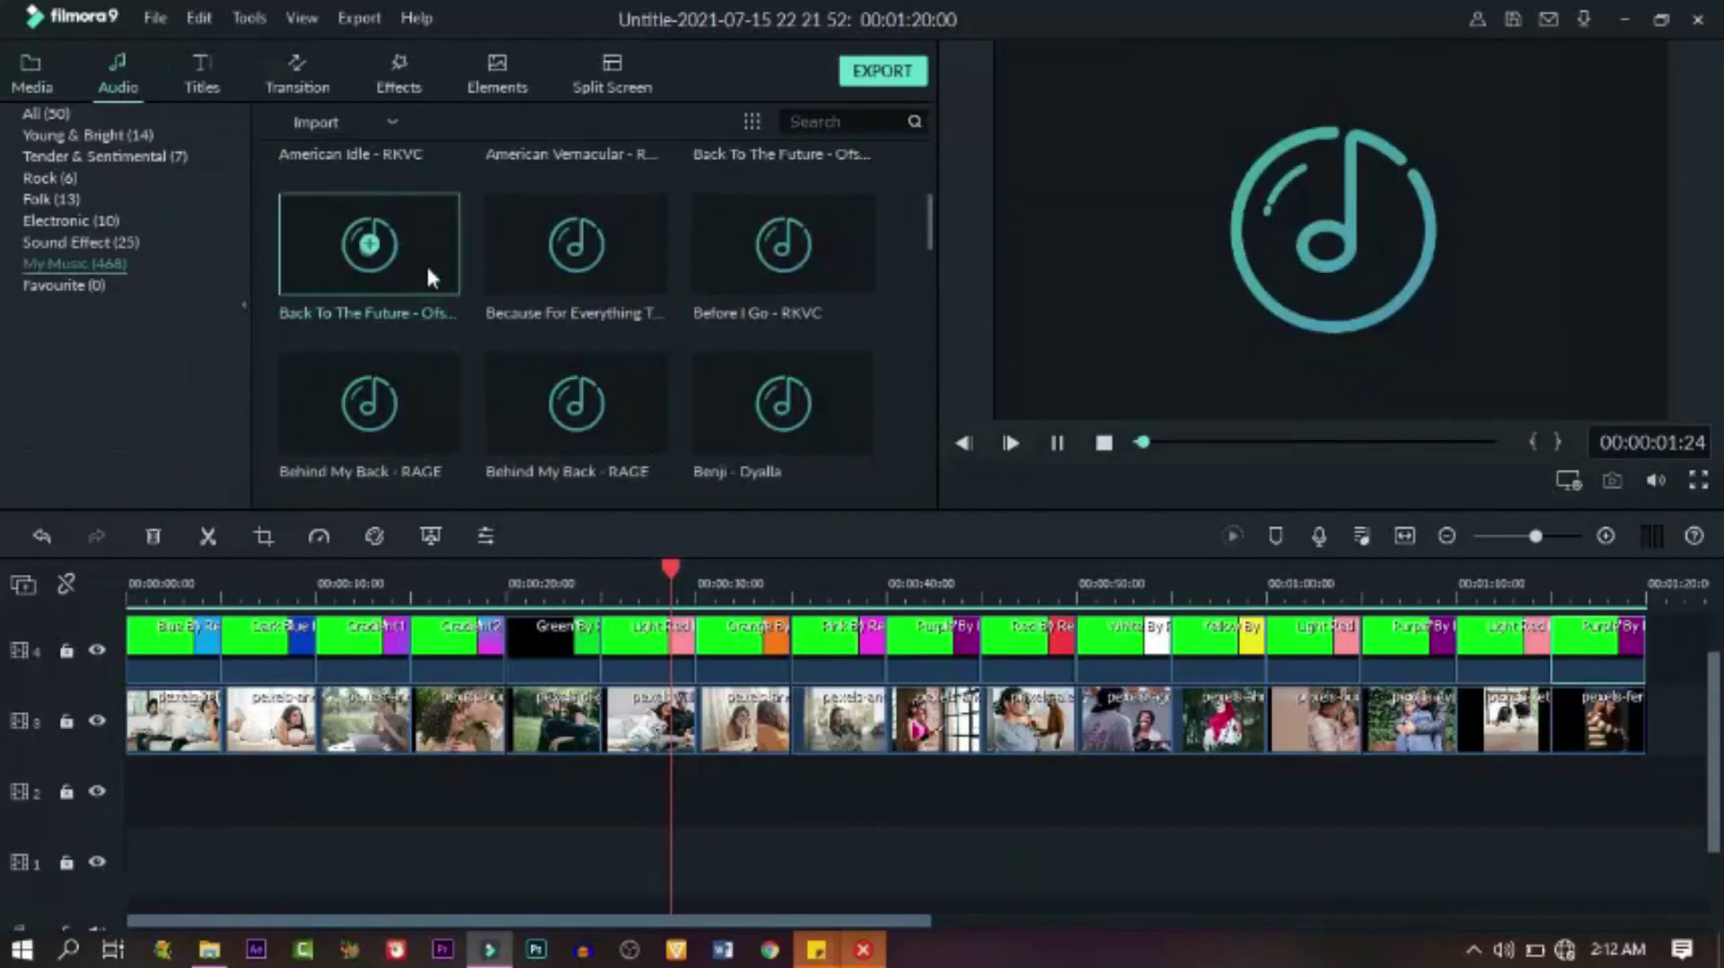
{"action": "left_click", "coordinate": [627, 414]}
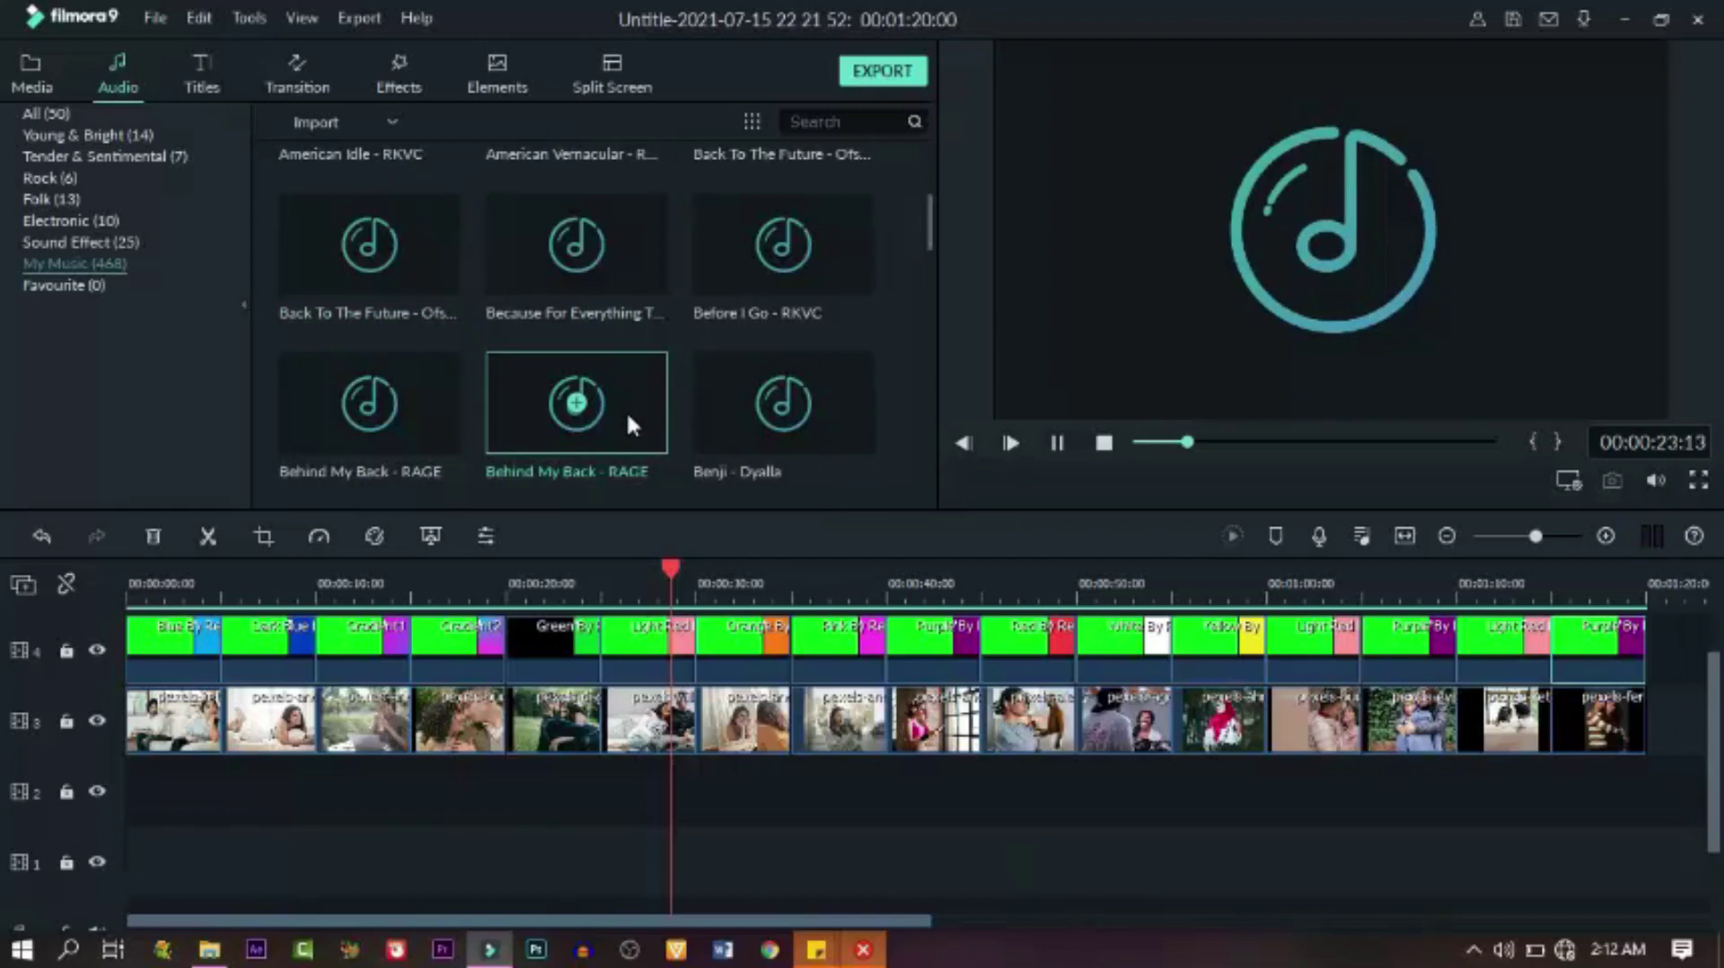
{"action": "left_click_drag", "start_coordinate": [627, 411], "coordinate": [295, 757]}
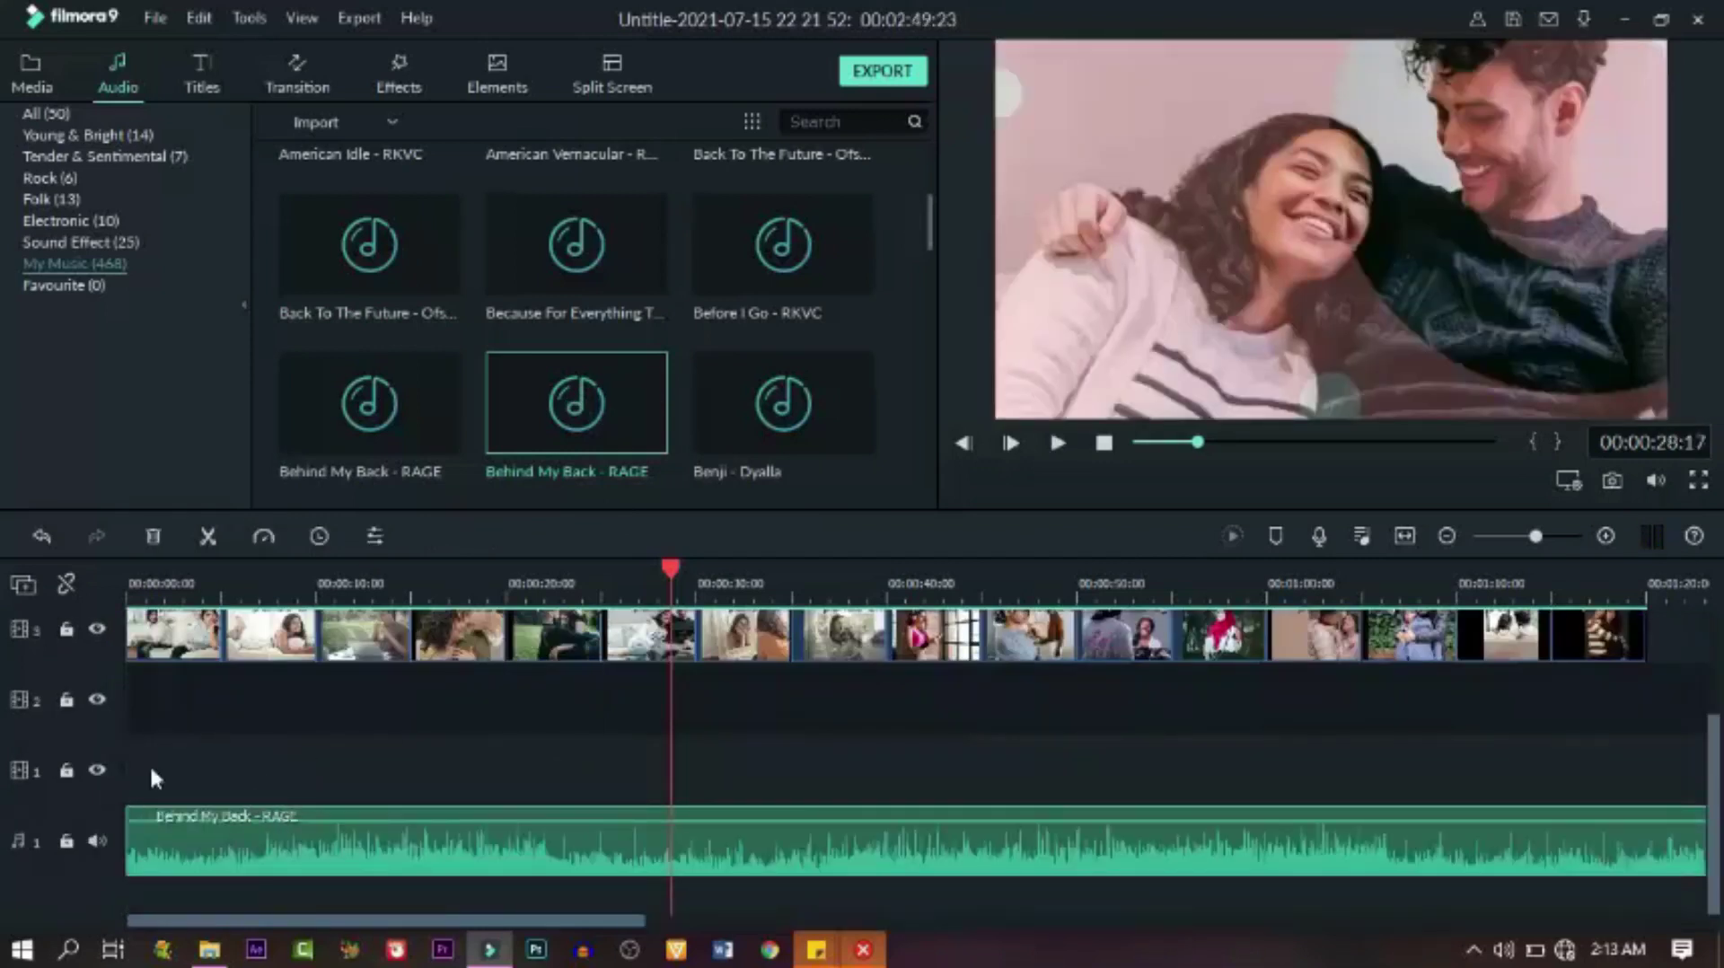
Delete the empty tracks, then play the slideshow with music from the very start
{"action": "right_click", "coordinate": [115, 791]}
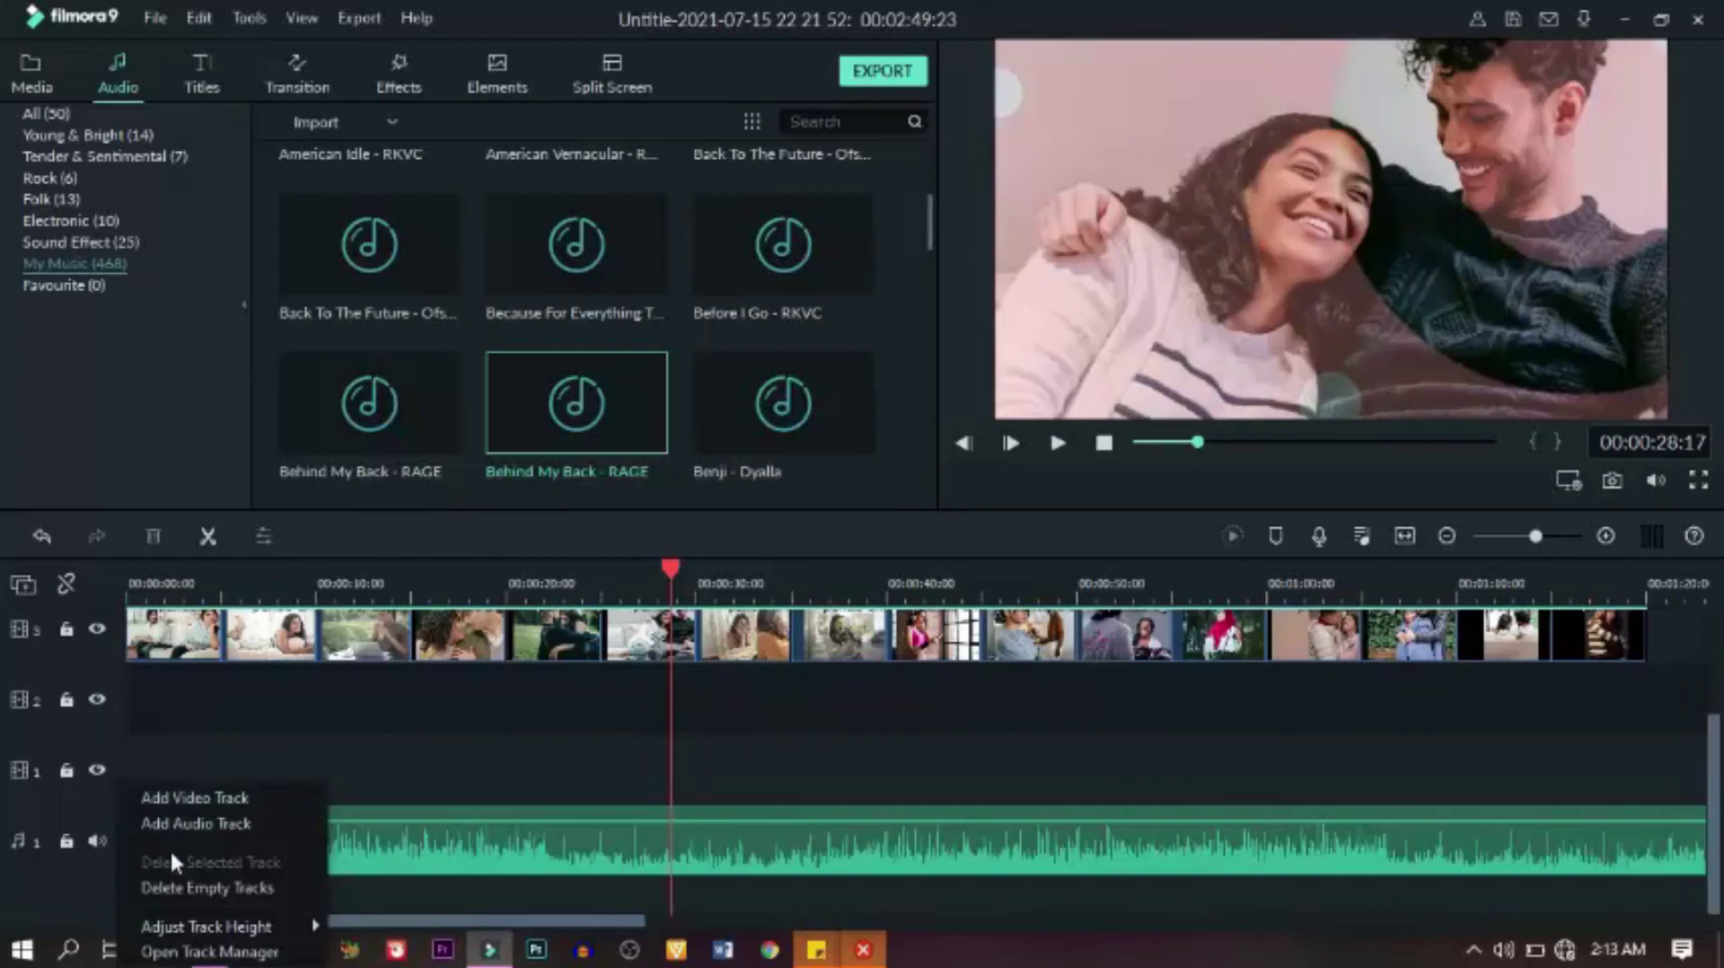
{"action": "left_click", "coordinate": [188, 886]}
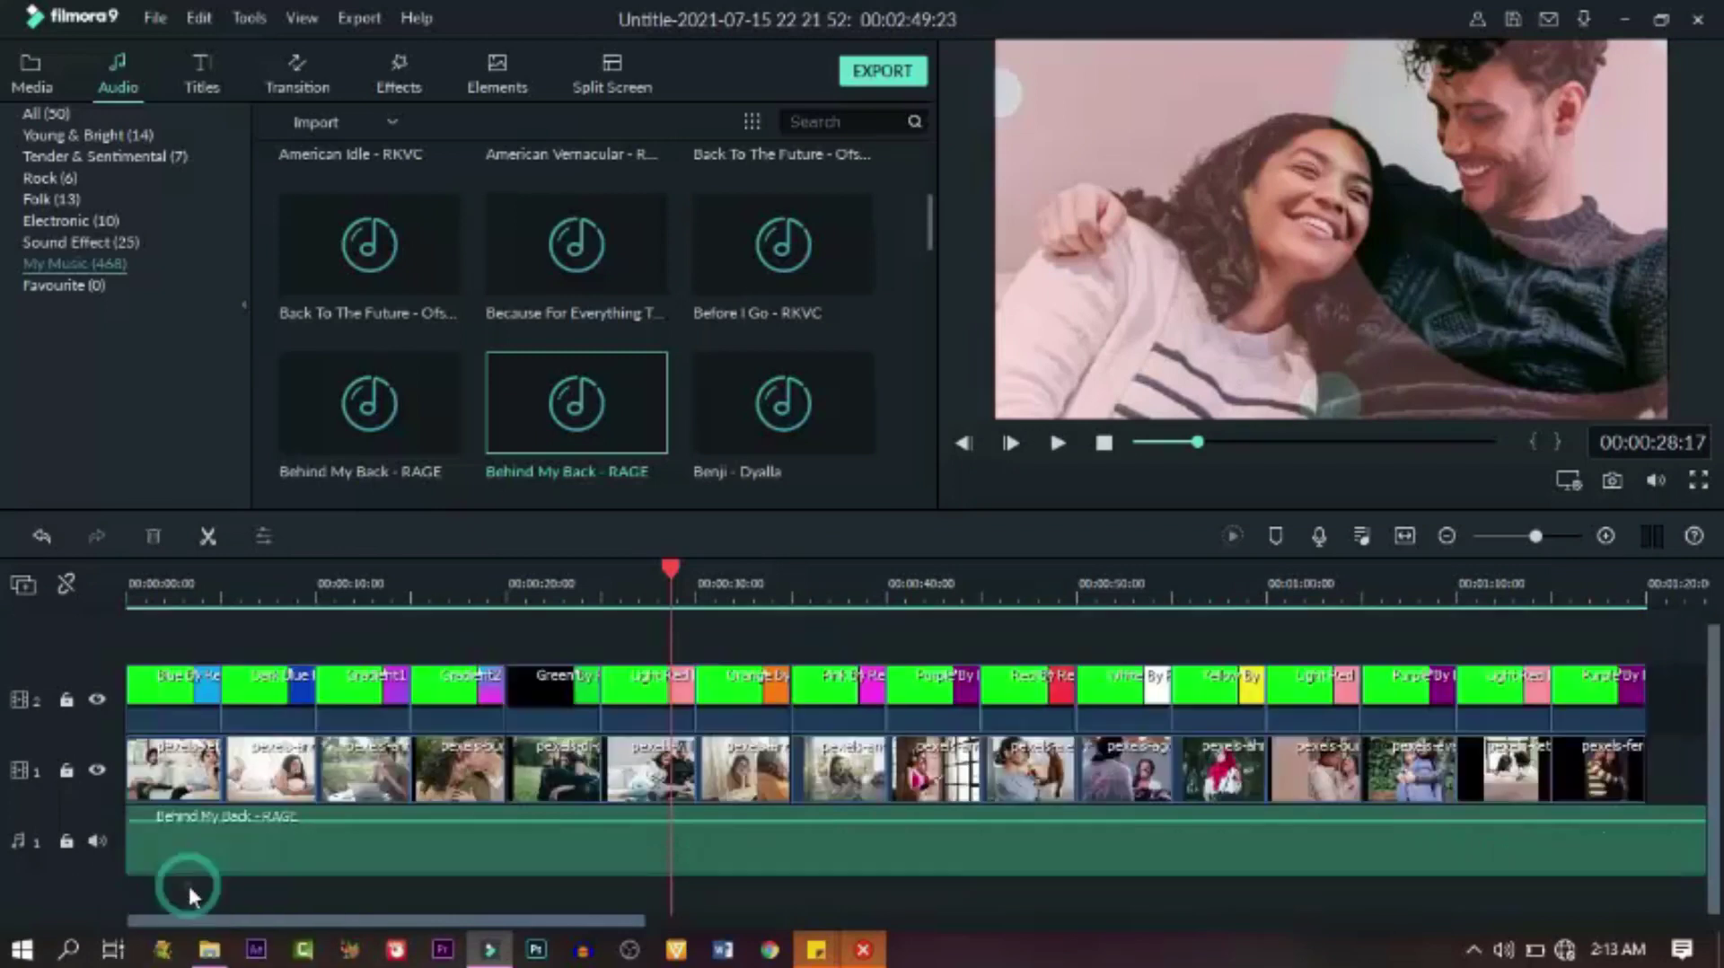
{"action": "left_click", "coordinate": [170, 594]}
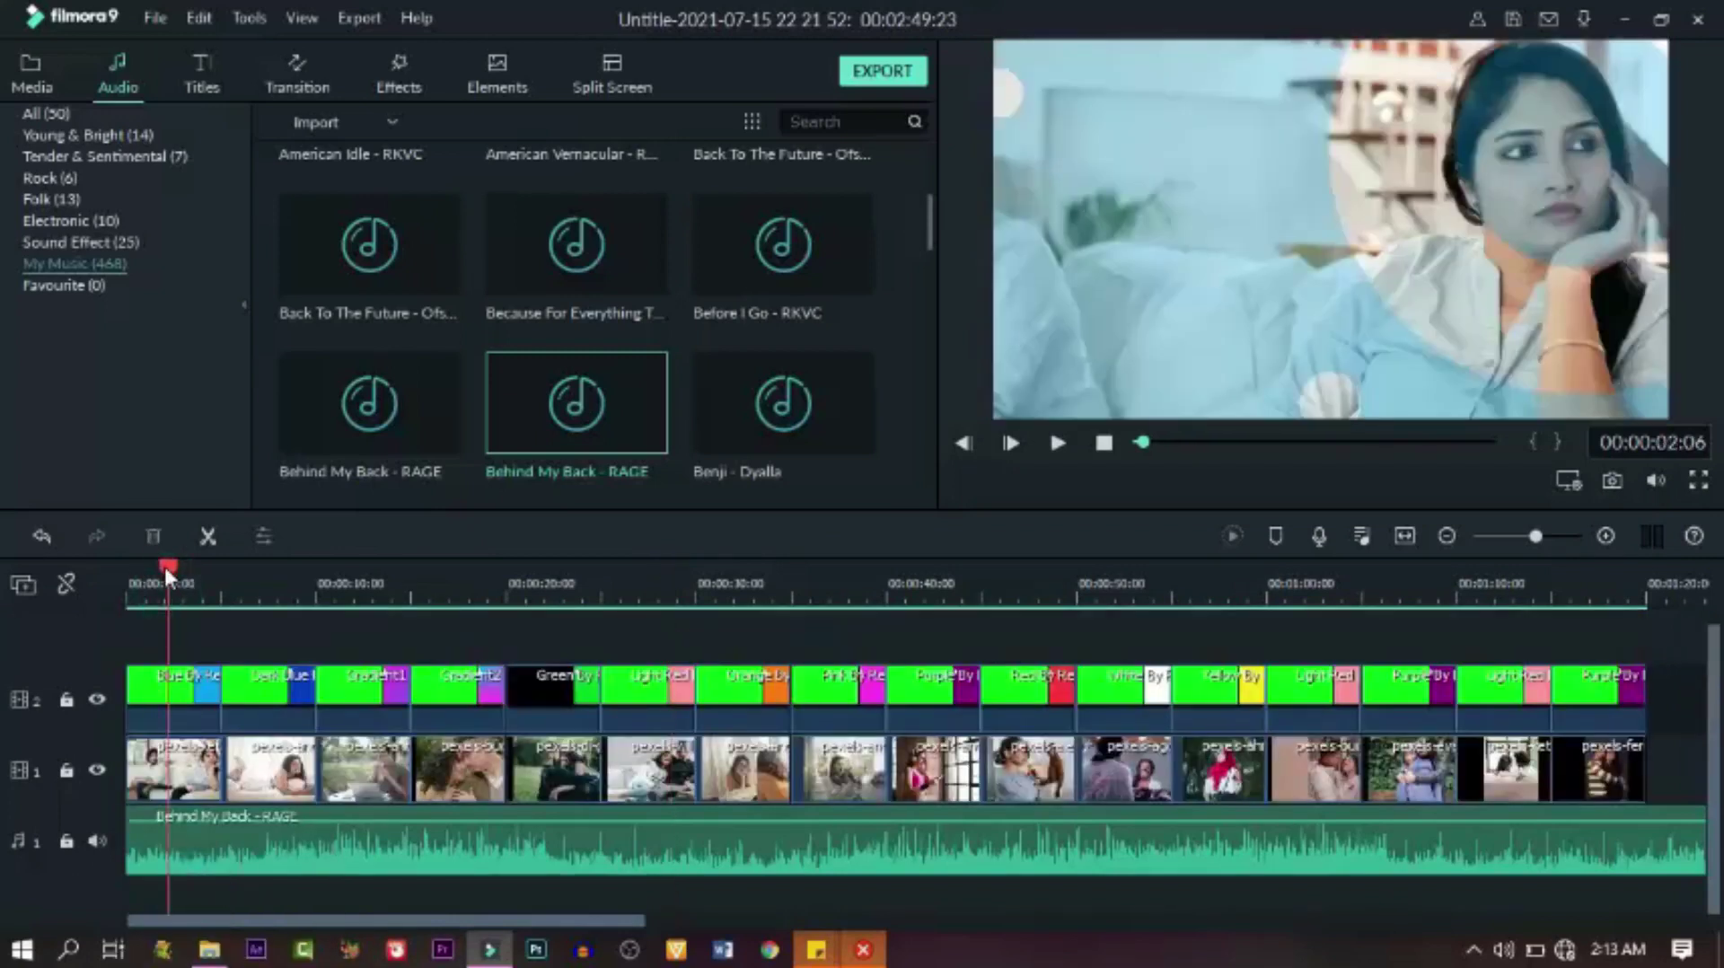
{"action": "left_click_drag", "start_coordinate": [165, 570], "coordinate": [86, 618]}
{"action": "key", "text": "space"}
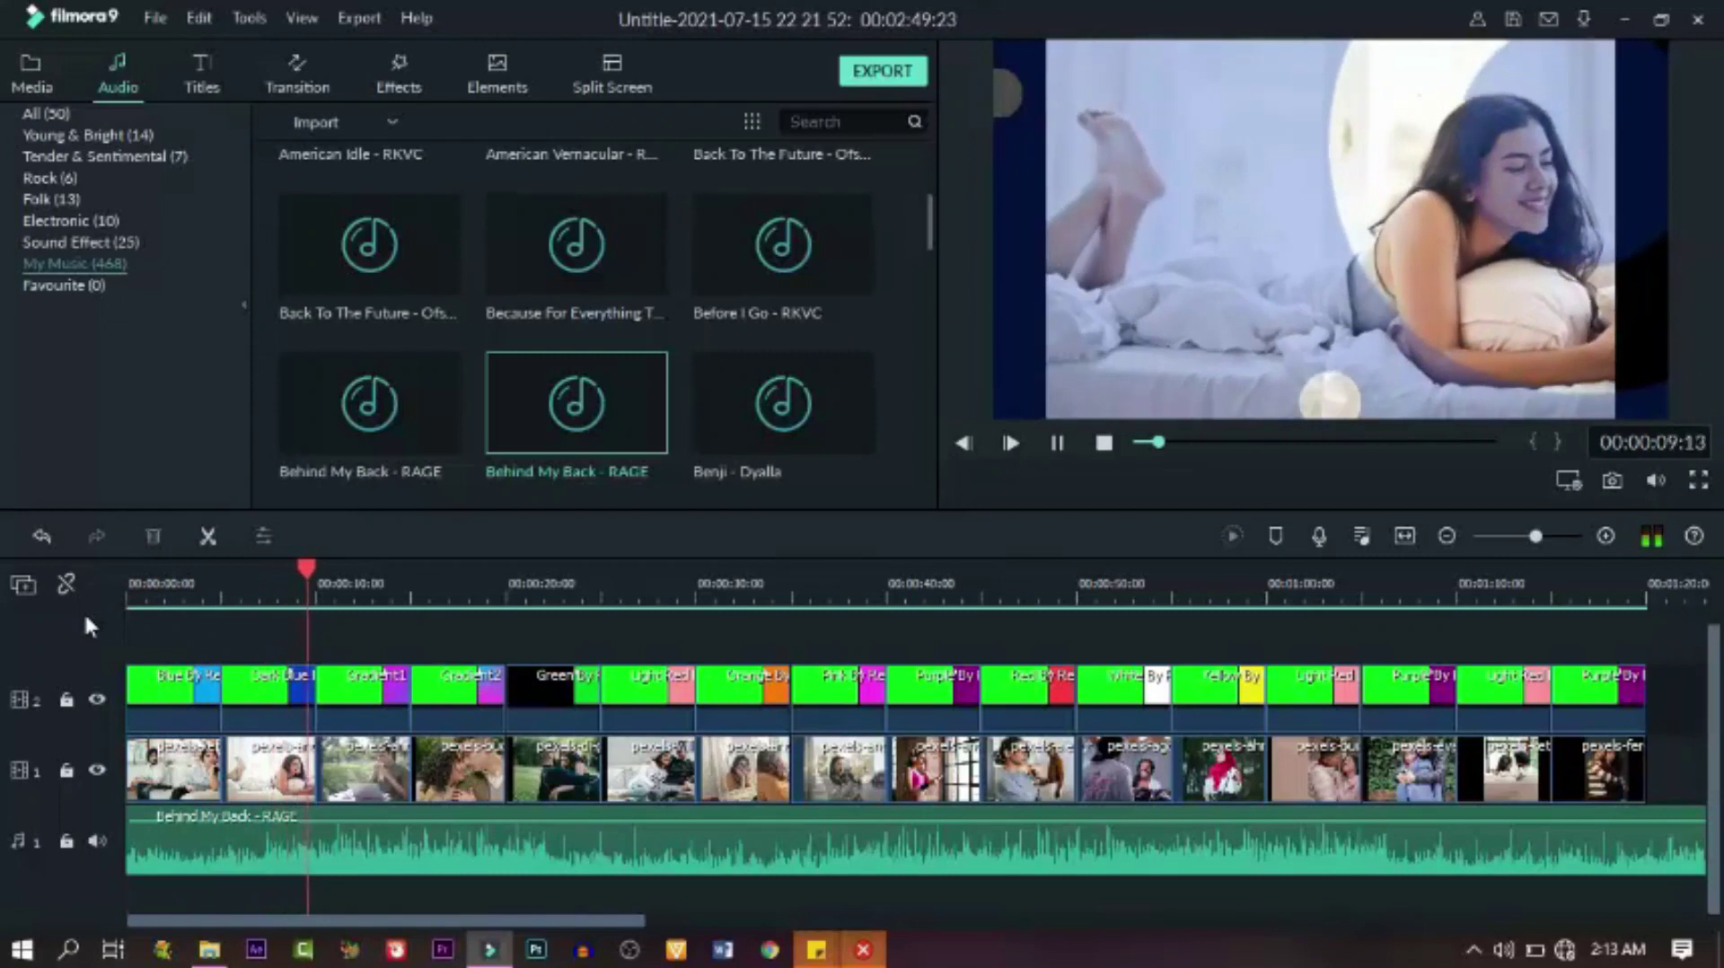
{"action": "key", "text": "space"}
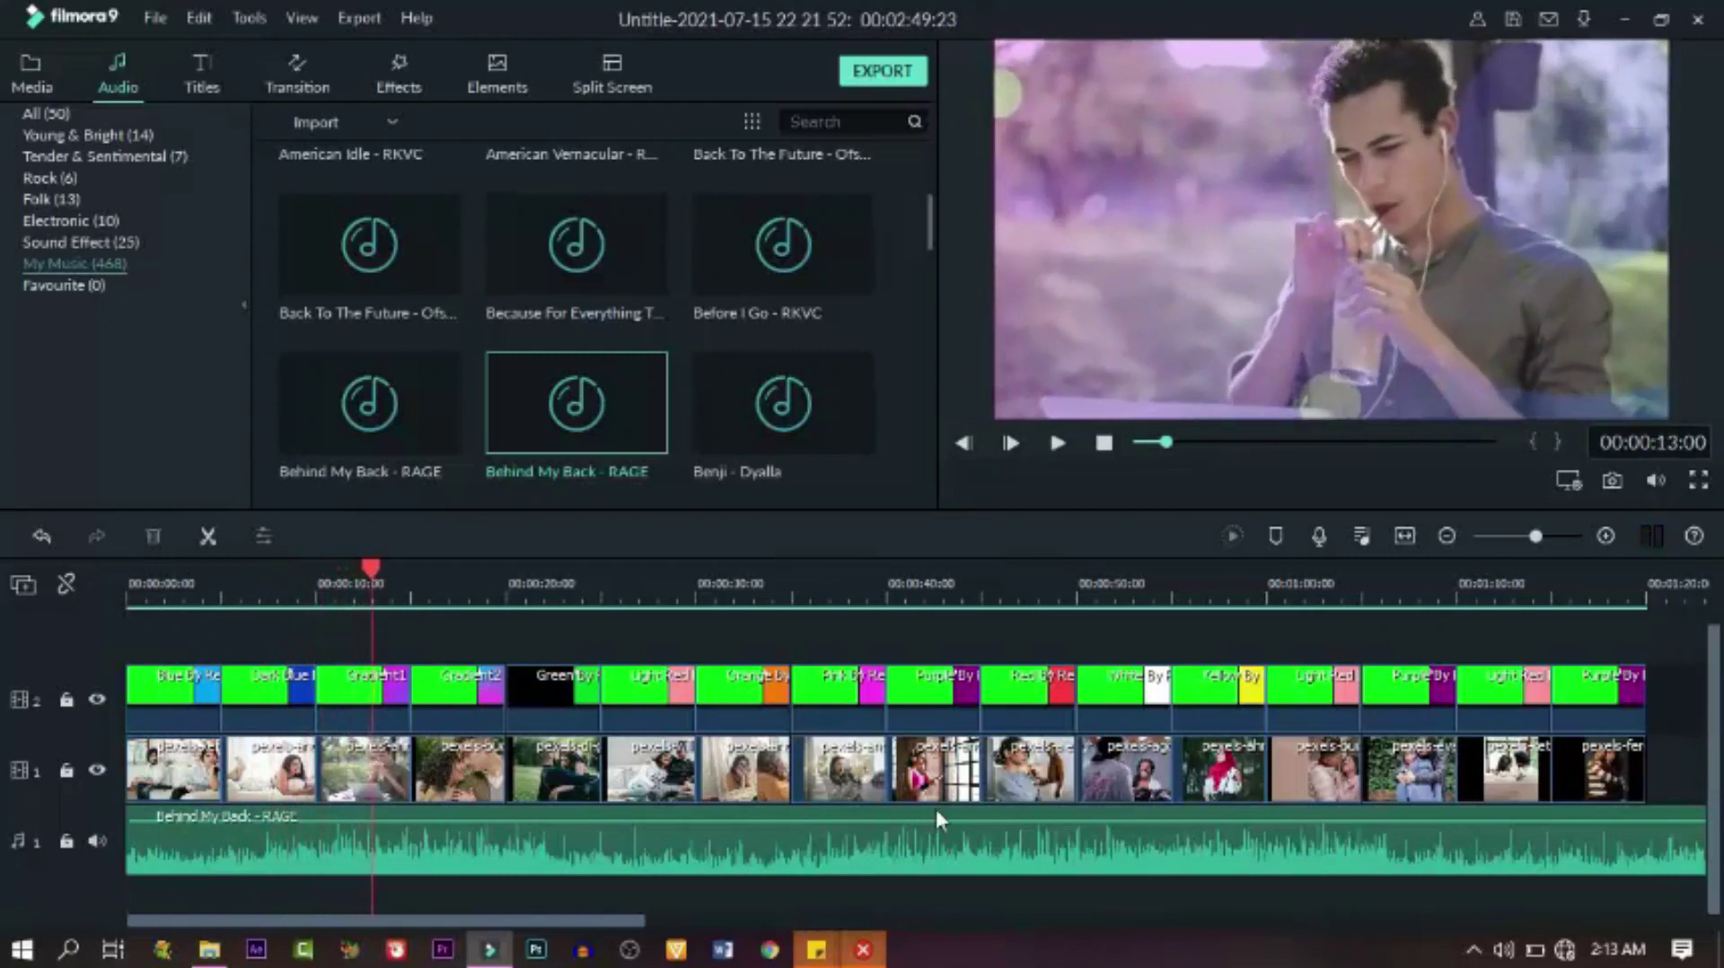
Split the music where the video ends and delete the tail, ending at 00:01:20:01
{"action": "left_click", "coordinate": [1641, 603]}
{"action": "left_click", "coordinate": [1645, 568]}
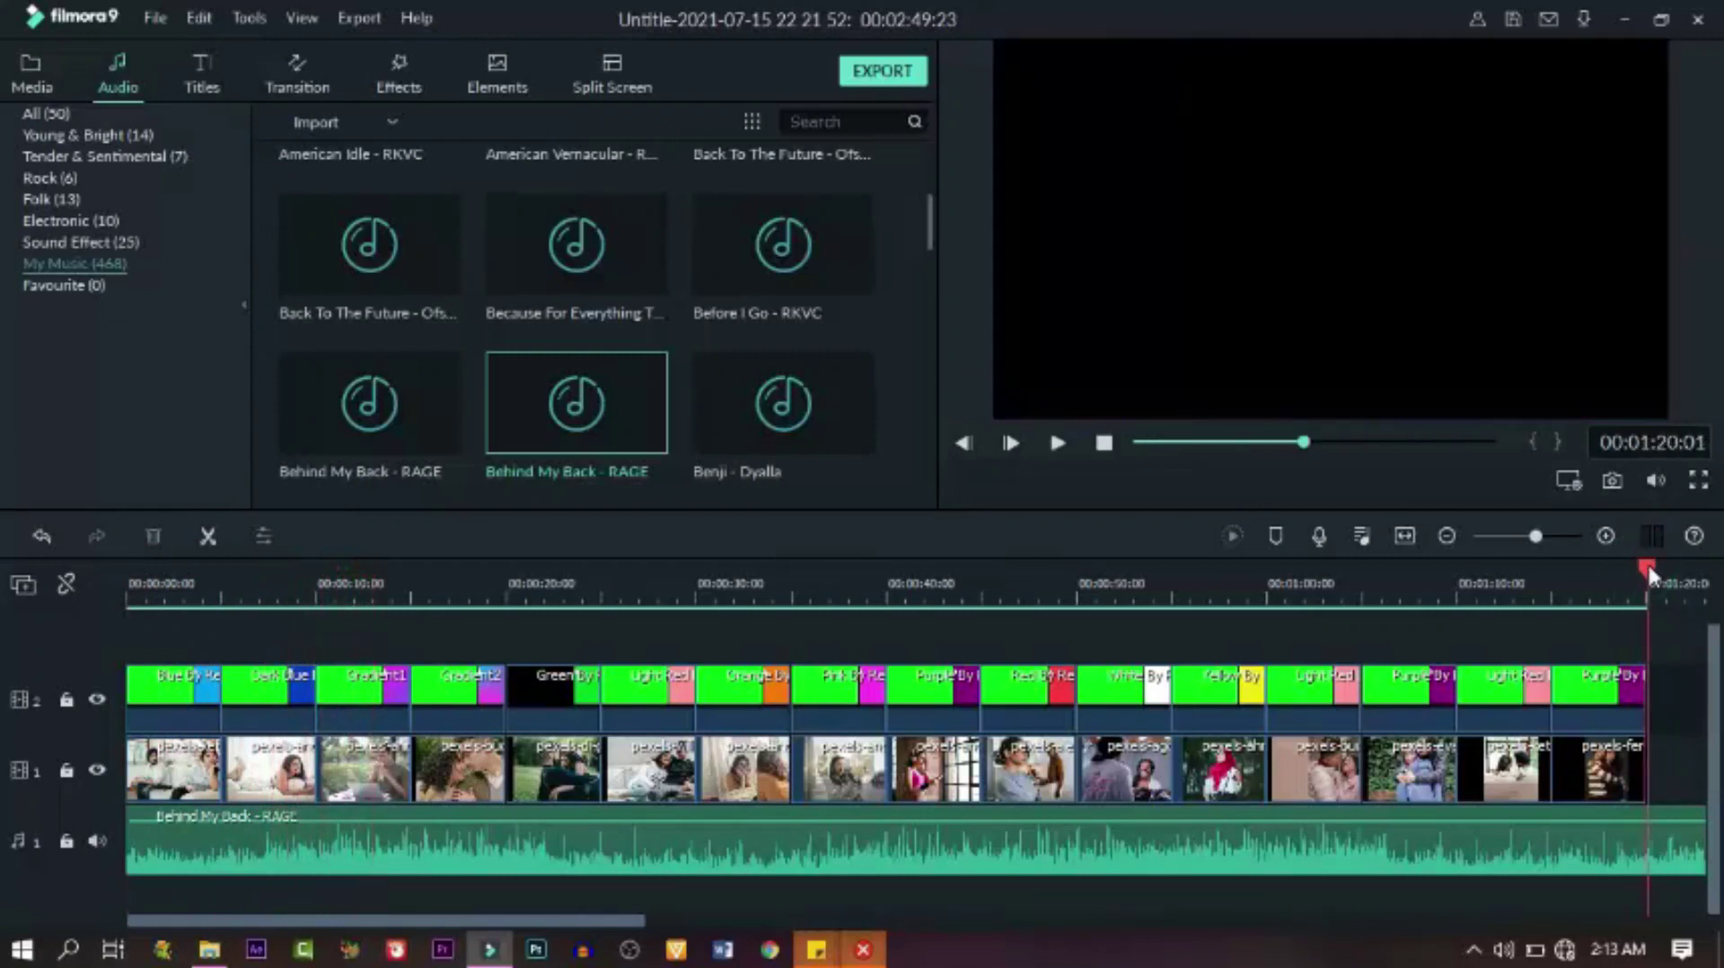
{"action": "left_click", "coordinate": [1662, 839]}
{"action": "left_click", "coordinate": [208, 536]}
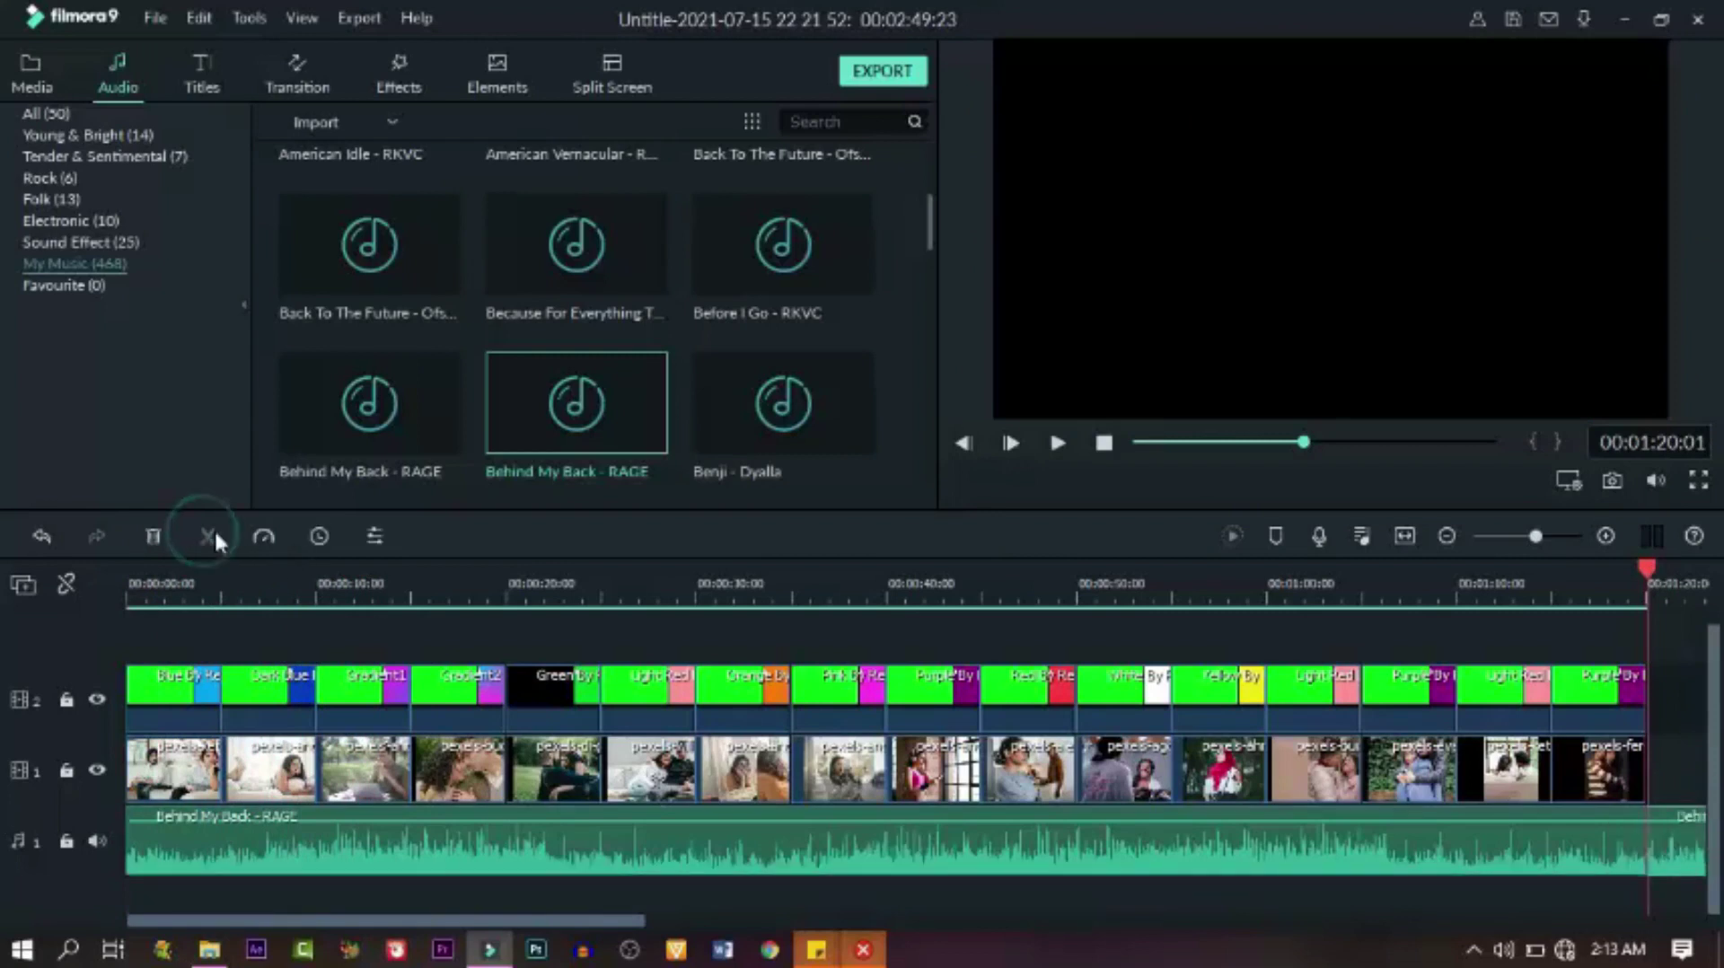
{"action": "left_click", "coordinate": [149, 538]}
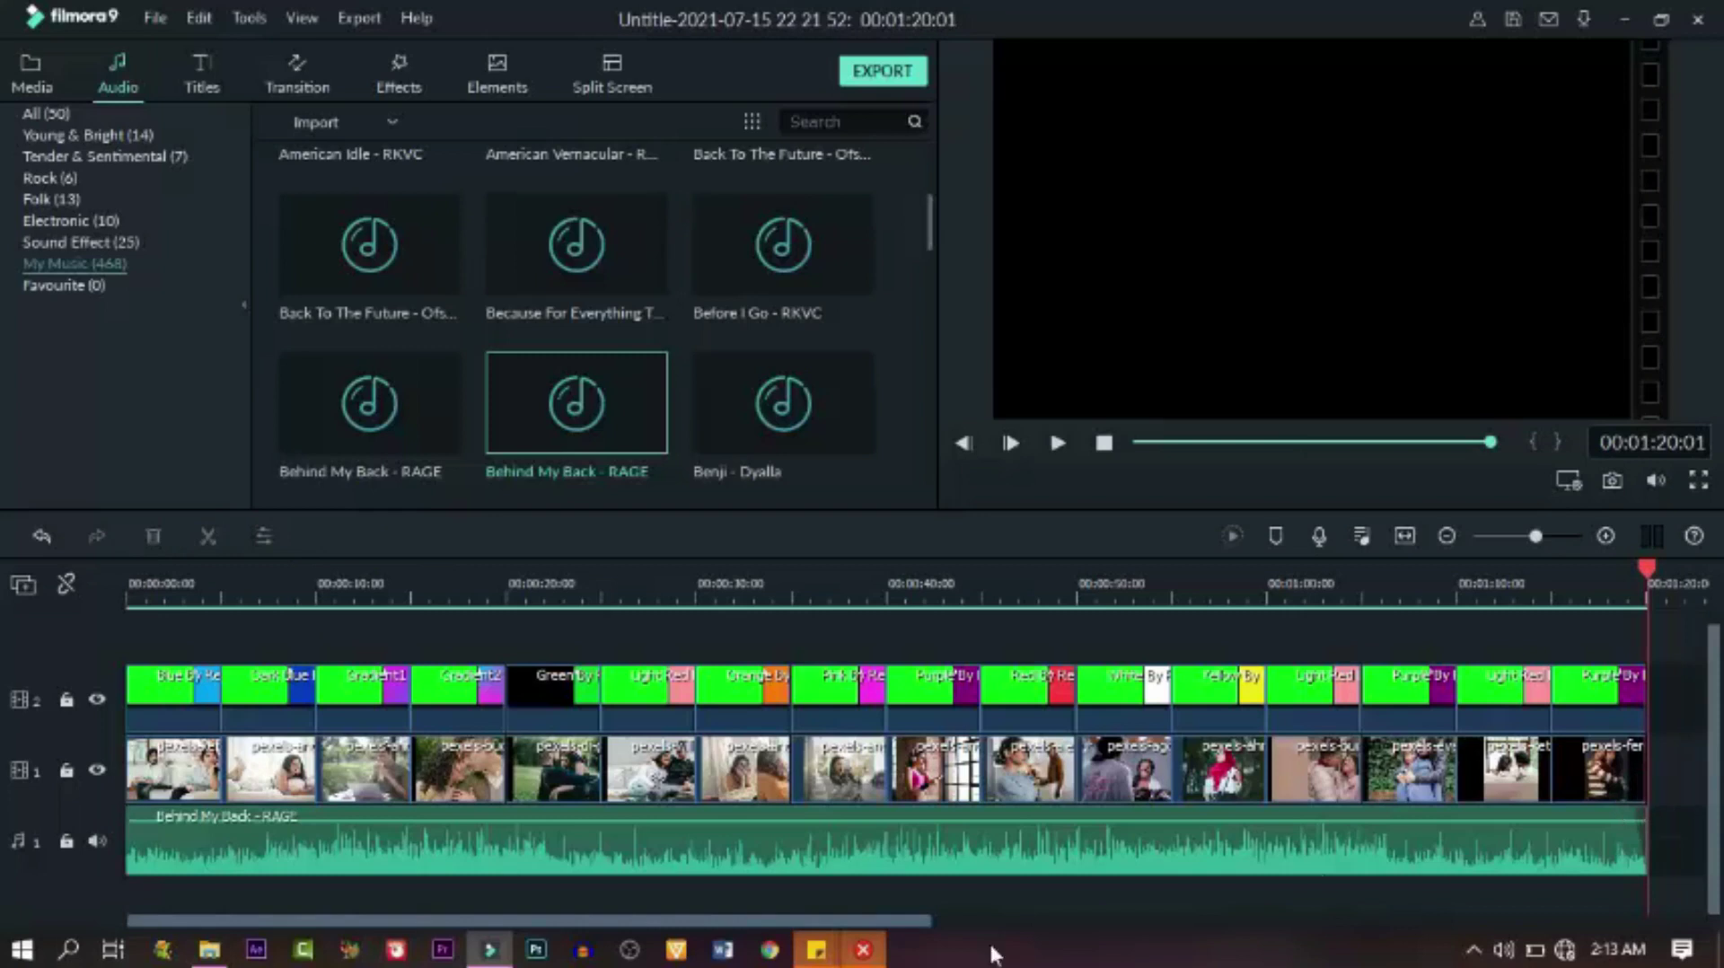
{"action": "mouse_move", "coordinate": [918, 921]}
{"action": "left_mouse_down"}
{"action": "mouse_move", "coordinate": [1269, 912]}
{"action": "mouse_move", "coordinate": [918, 932]}
{"action": "left_mouse_up"}
Export the slideshow as a 1920x1080, 25 fps MP4 named My Video, dismissing the offline error
{"action": "left_click", "coordinate": [831, 596]}
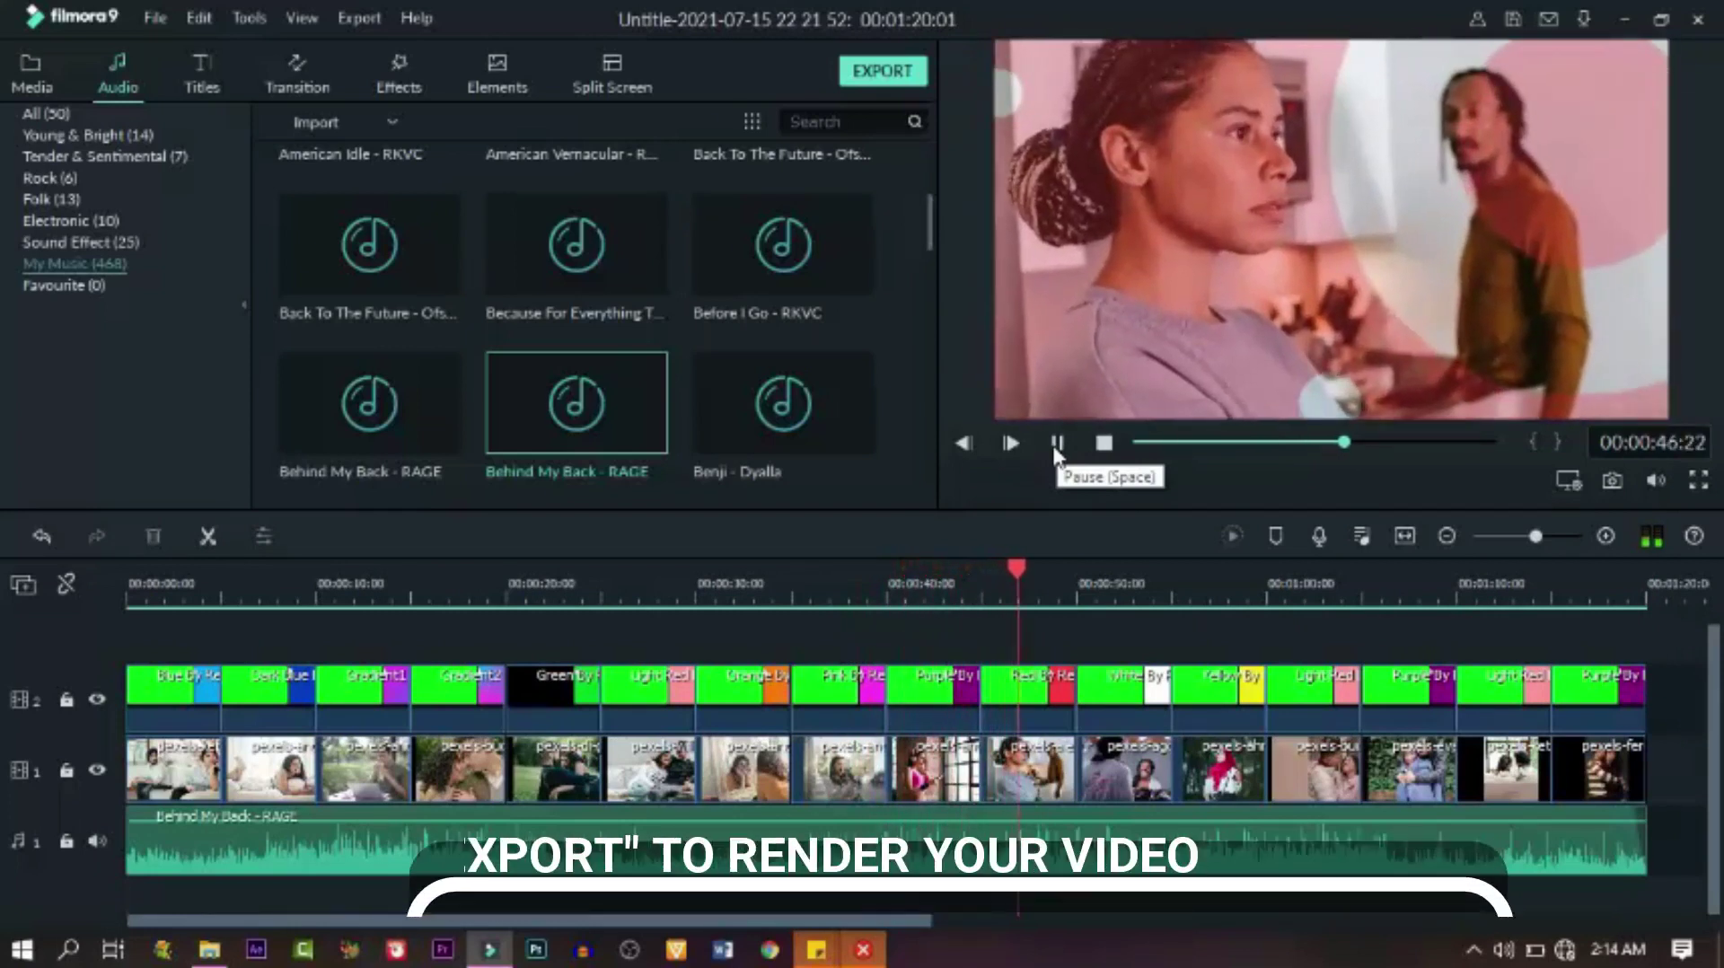
{"action": "left_click", "coordinate": [1057, 442]}
{"action": "left_click", "coordinate": [882, 73]}
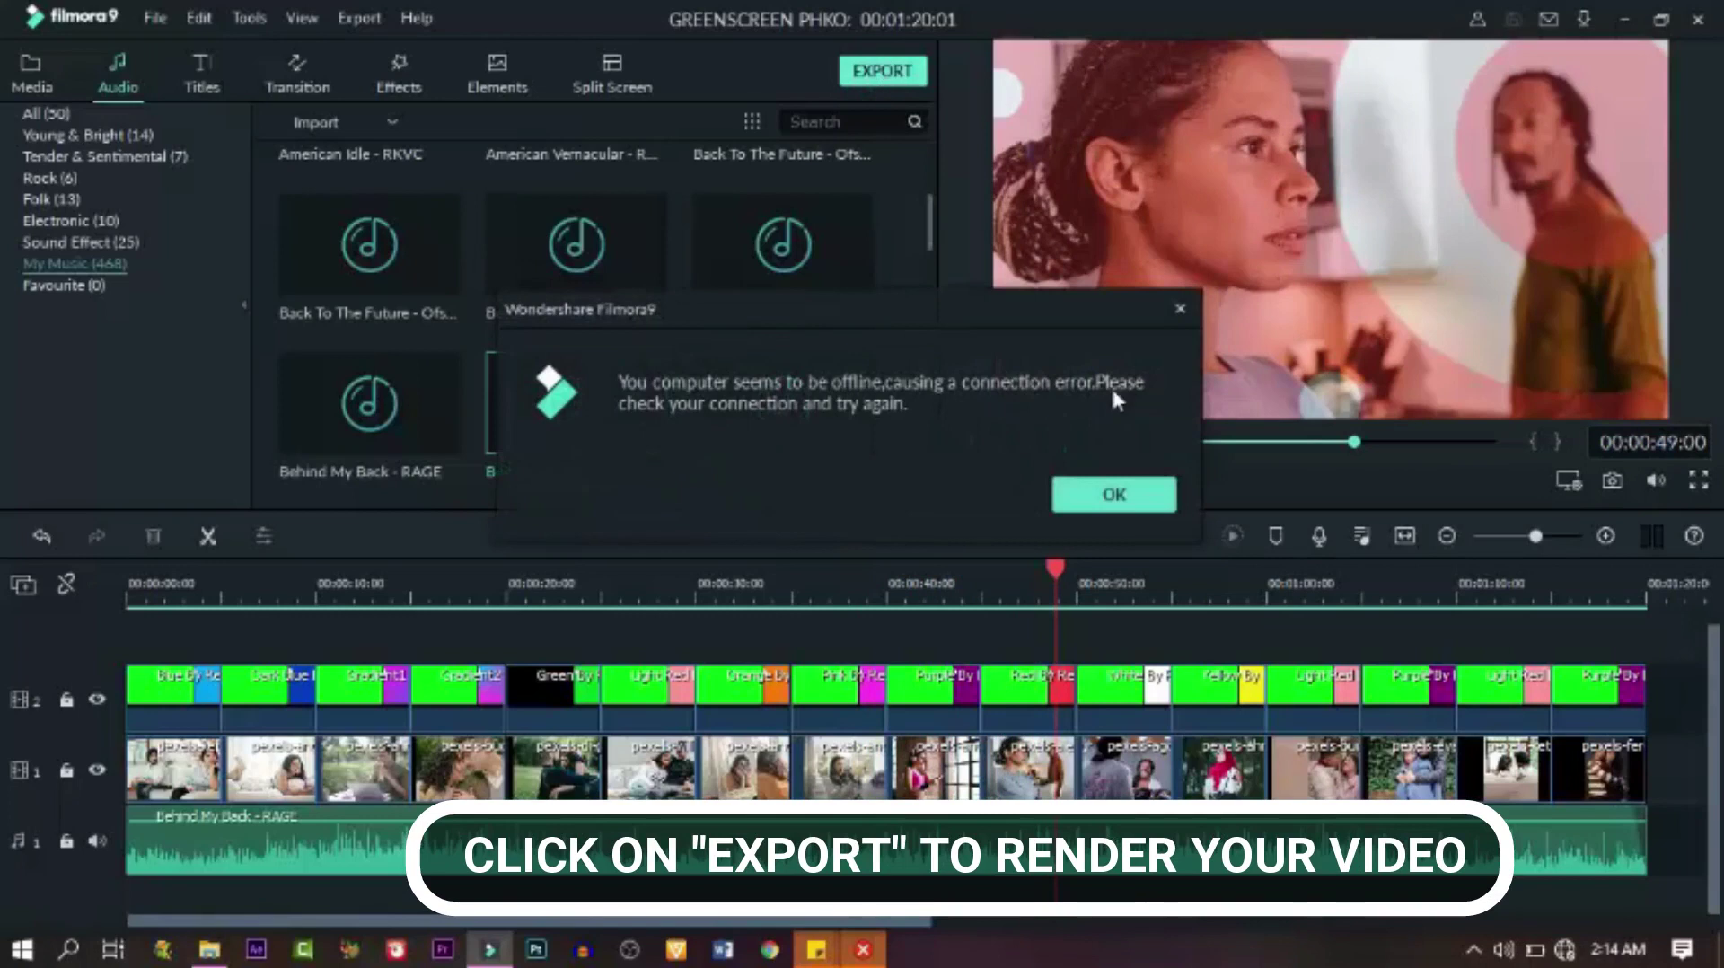
{"action": "left_click", "coordinate": [1110, 494]}
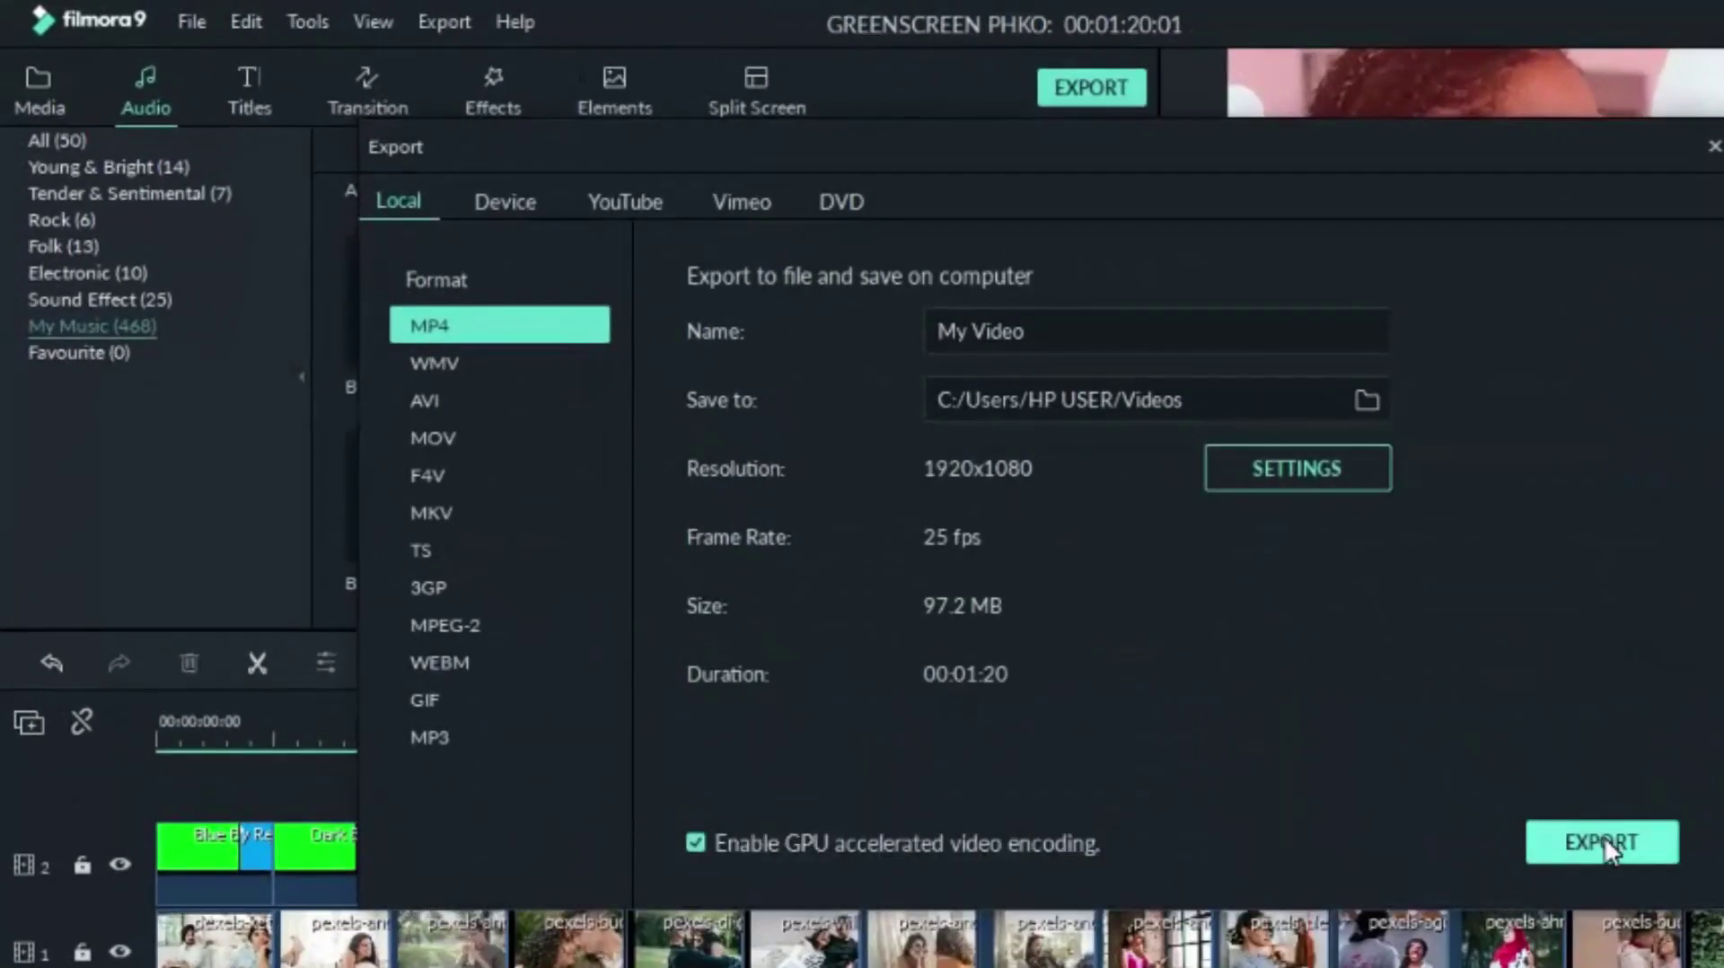
{"action": "left_click", "coordinate": [1603, 841]}
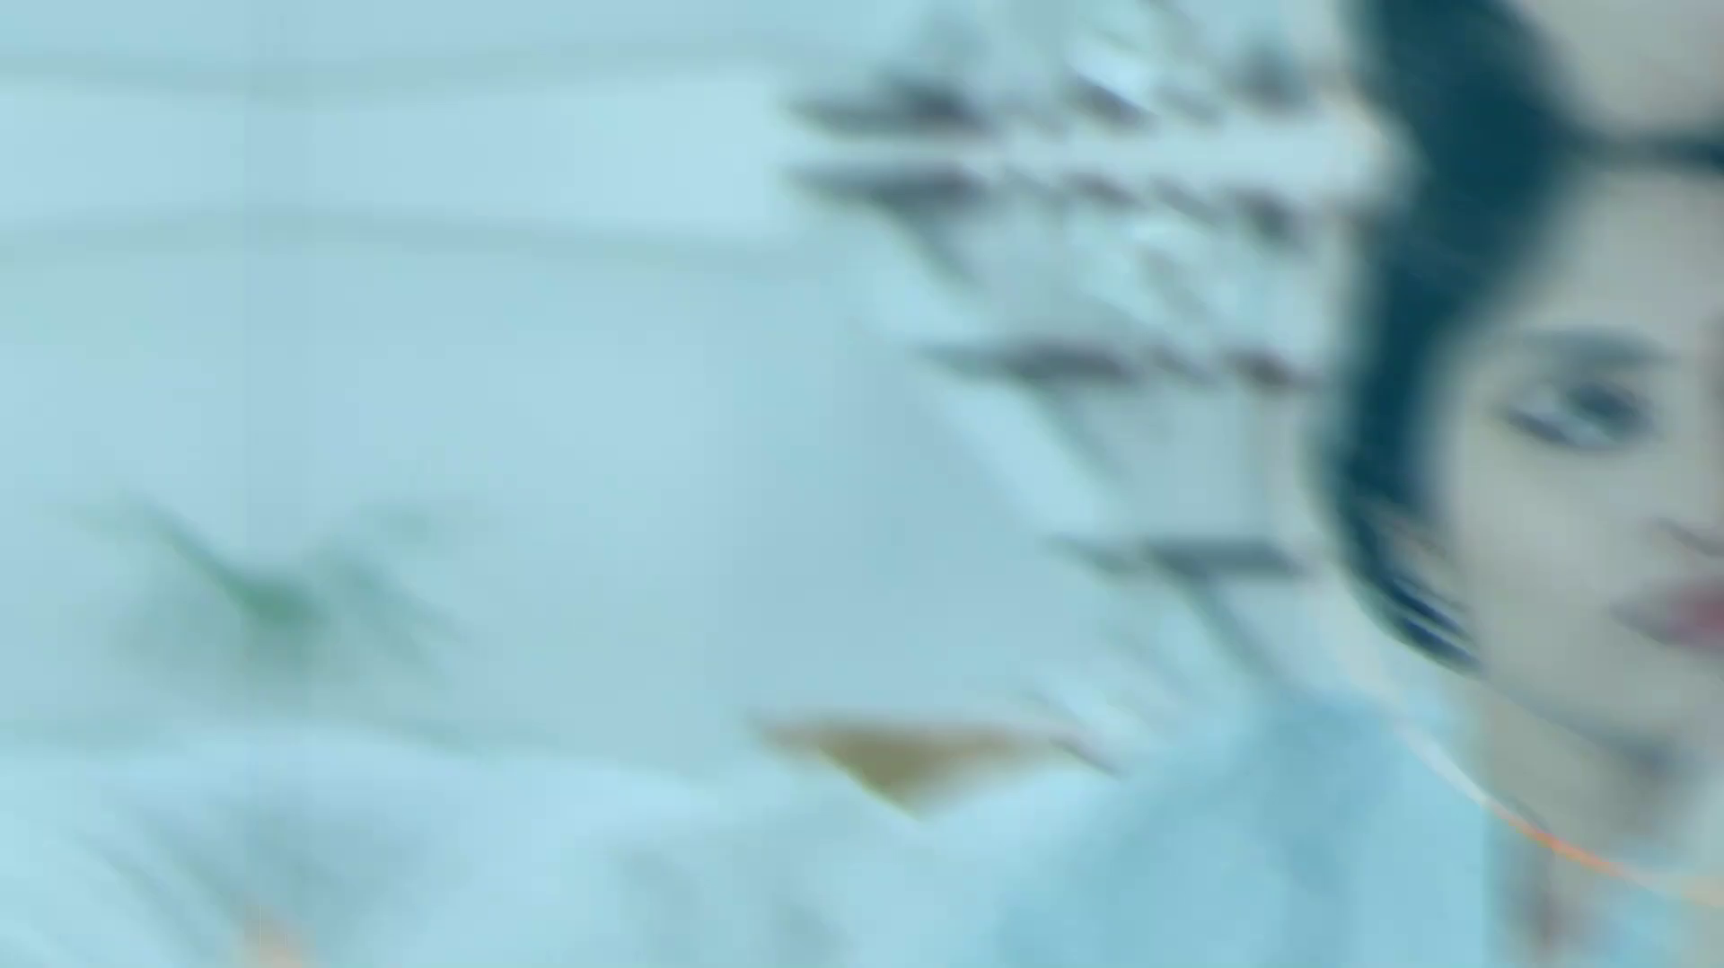